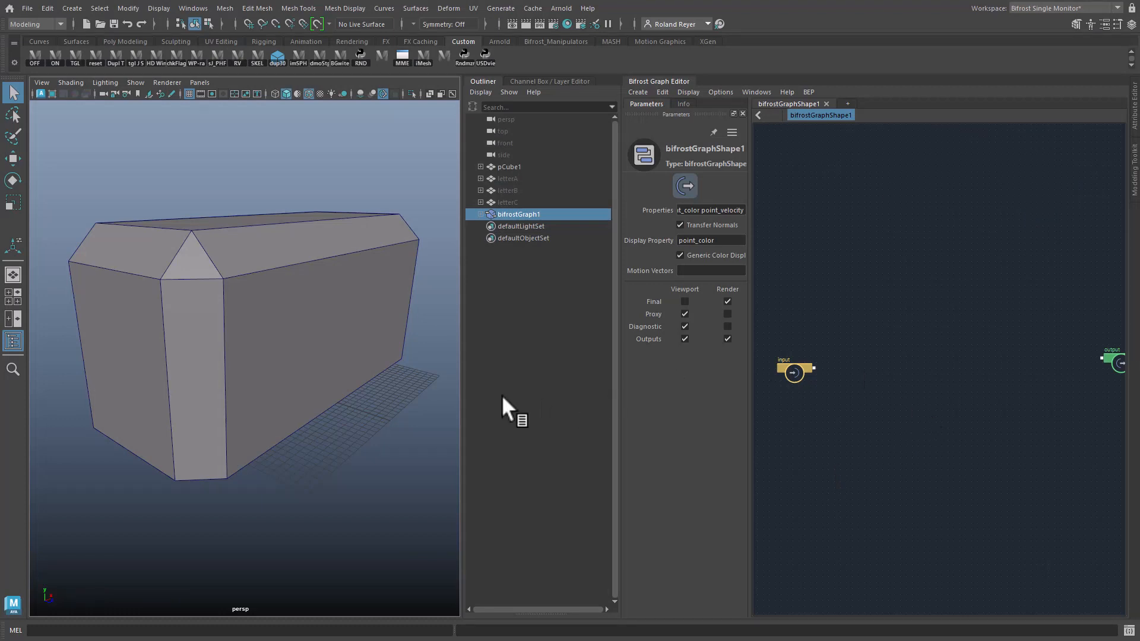
Step: Examine pCube1's construction history, checking the cube's width, height and depth and the bevel settings
left_click_drag(363, 475, 354, 471, "alt")
left_click(515, 167)
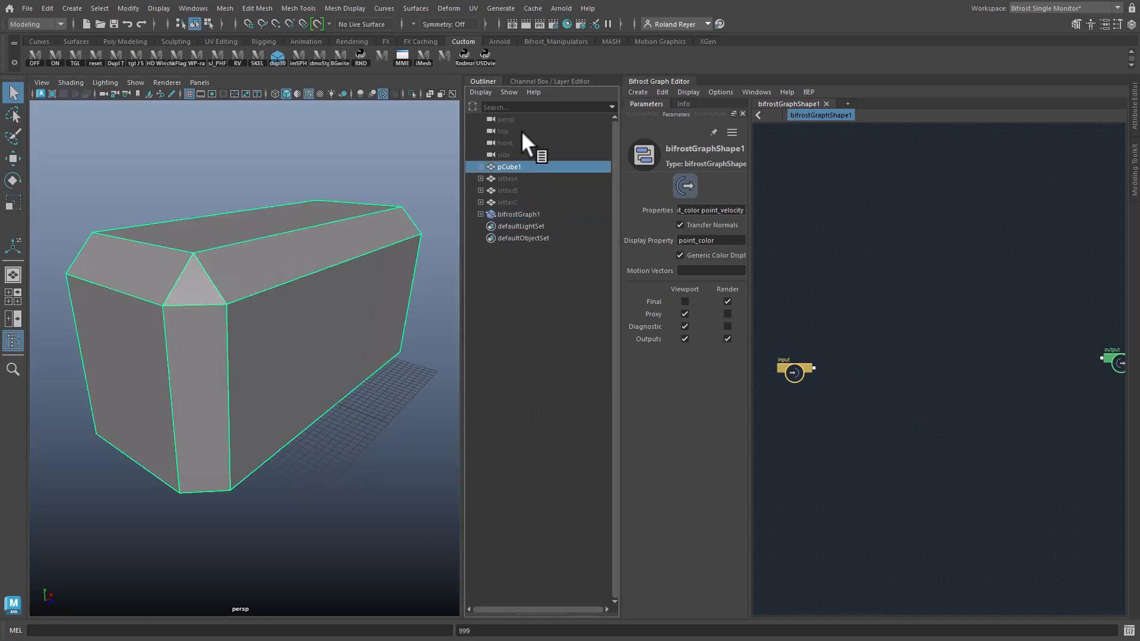
left_click(526, 82)
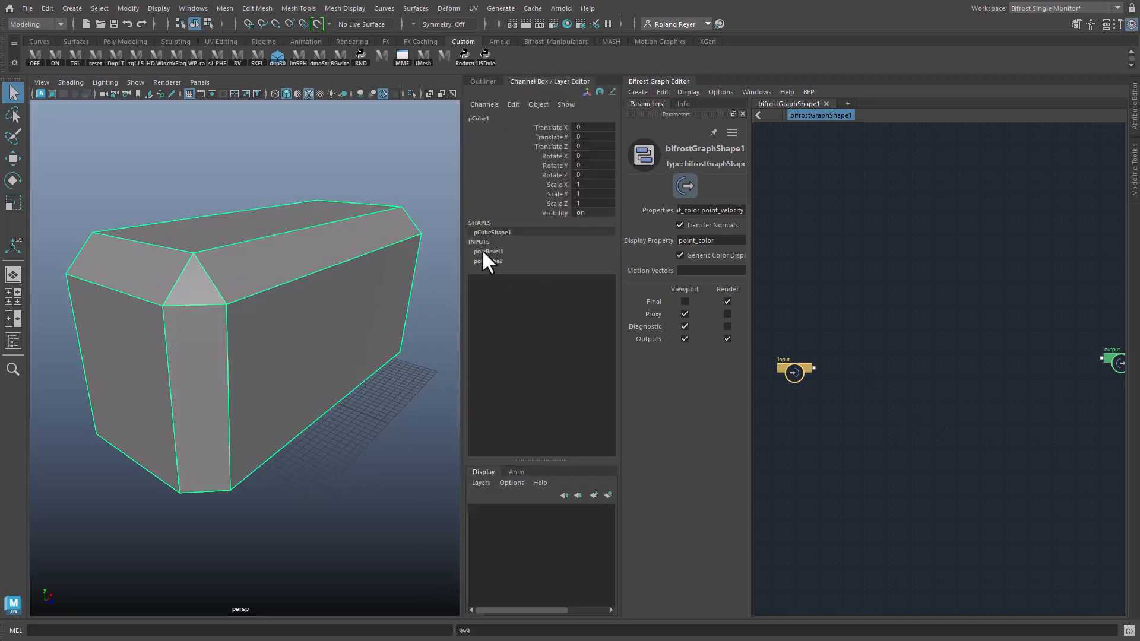
left_click(493, 260)
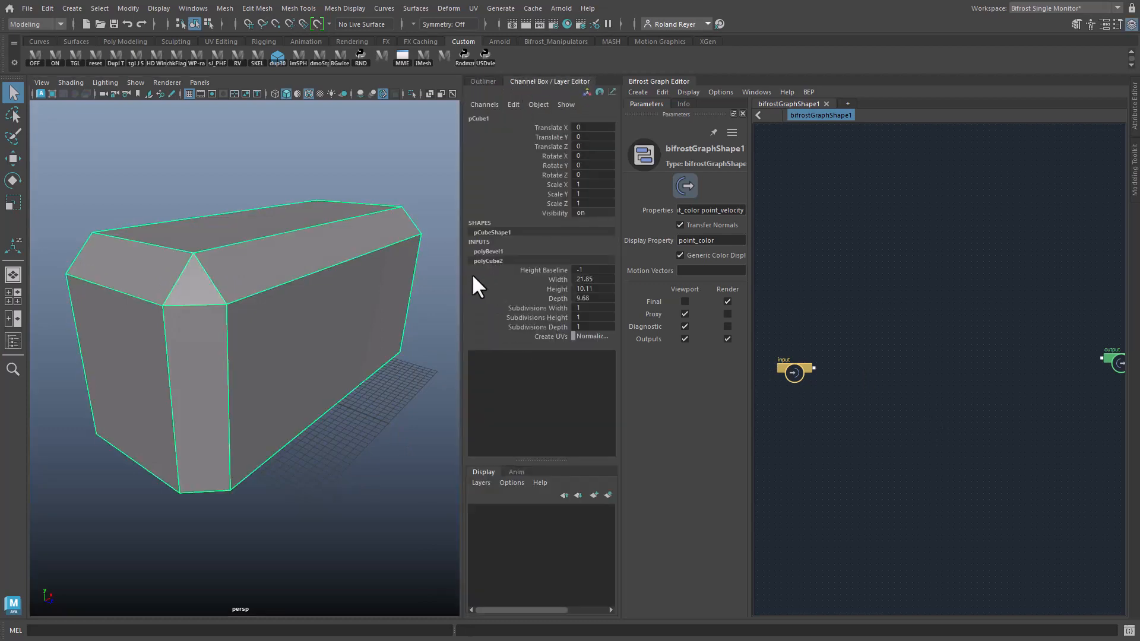
left_click_drag(554, 277, 558, 298)
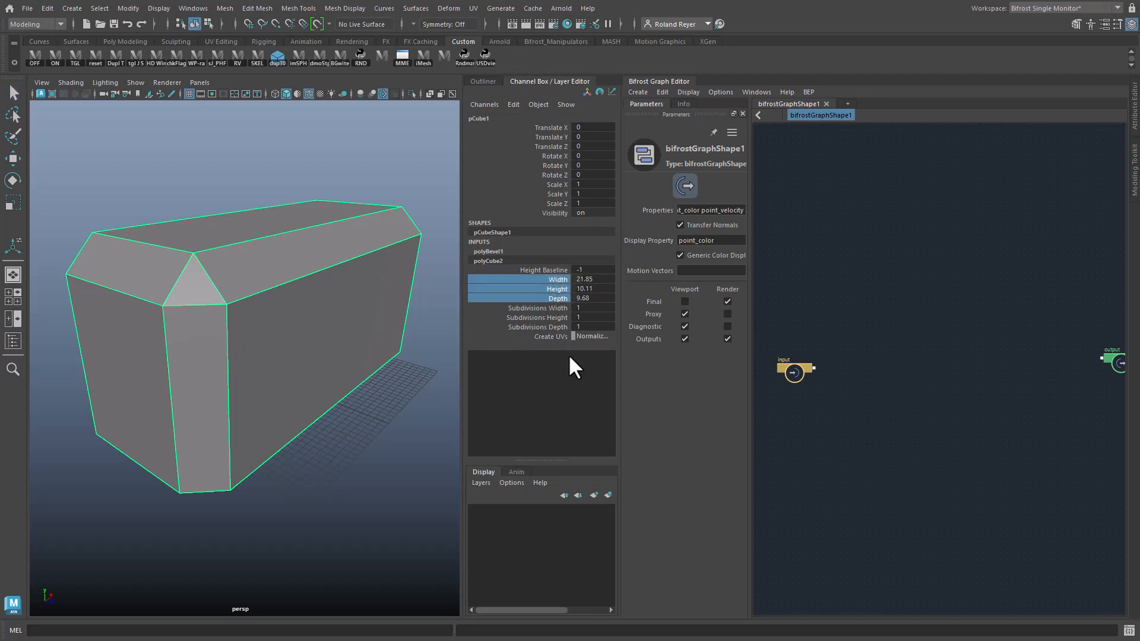
left_click(489, 251)
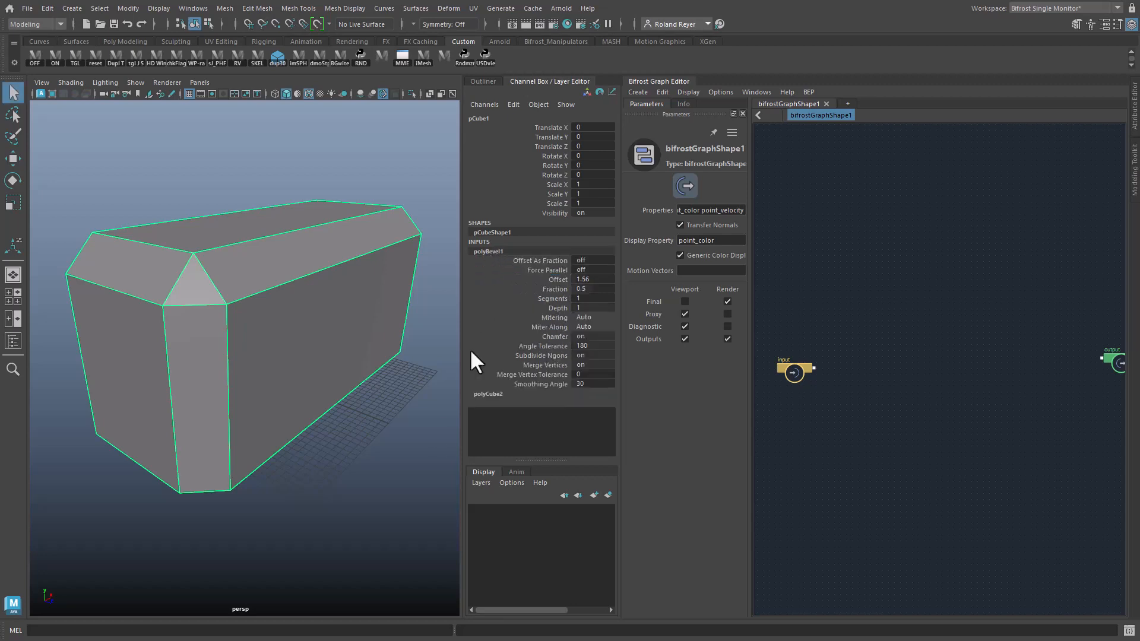
left_click(496, 394)
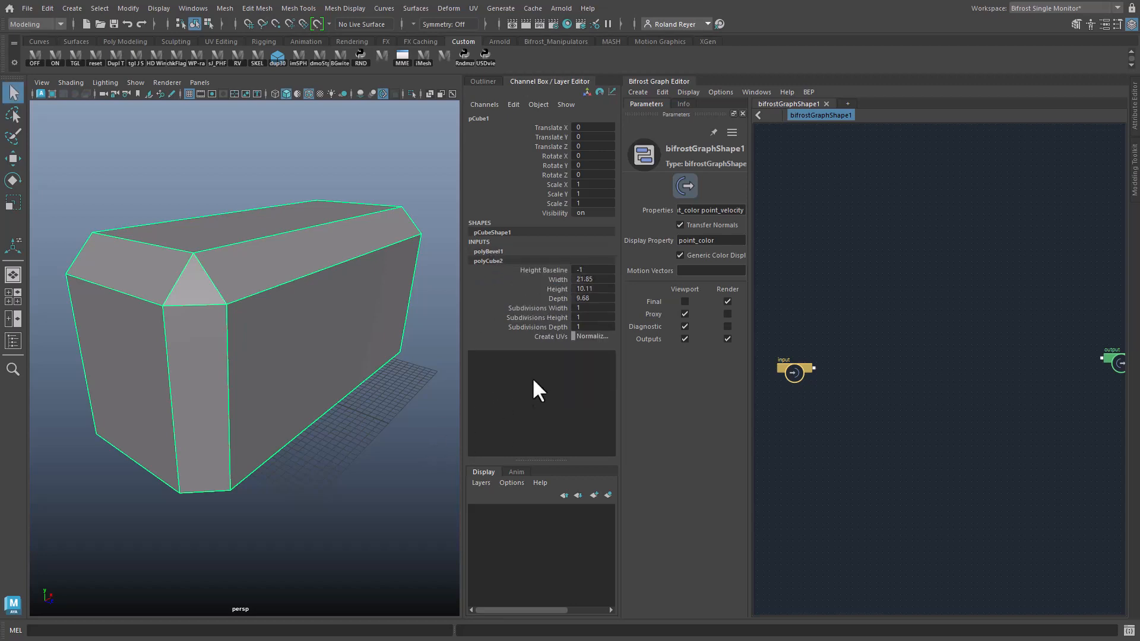
Step: Adjust pCube1's polyCube dimensions to a width of about 21.61 and a depth of about 10.51
left_click(561, 277)
middle_click_drag(367, 516, 415, 539)
left_click(536, 297)
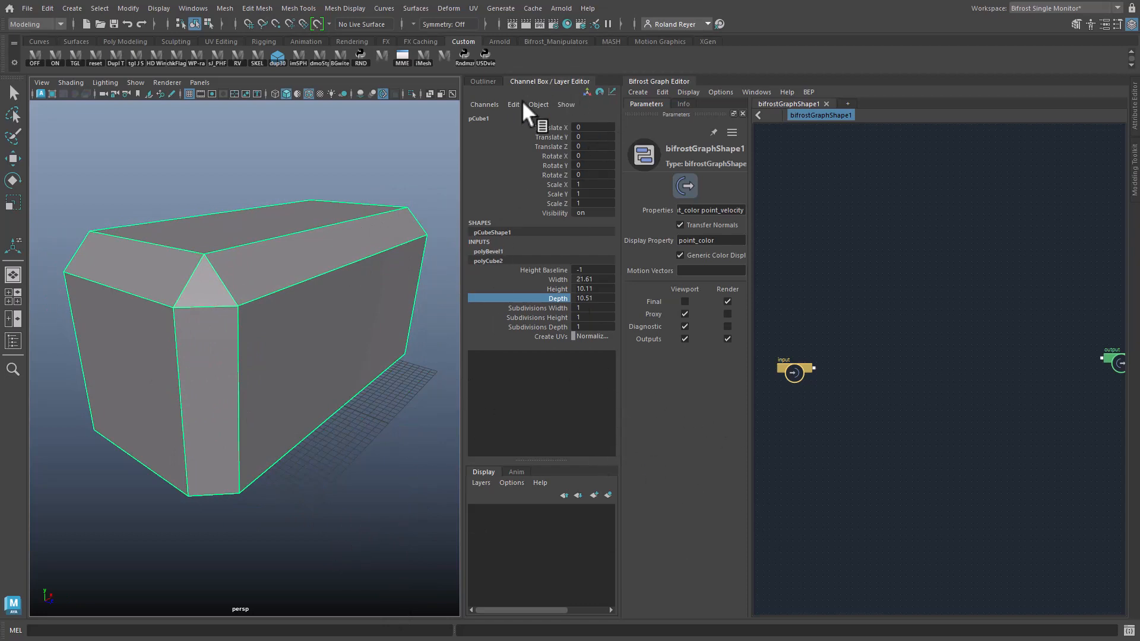
key("q")
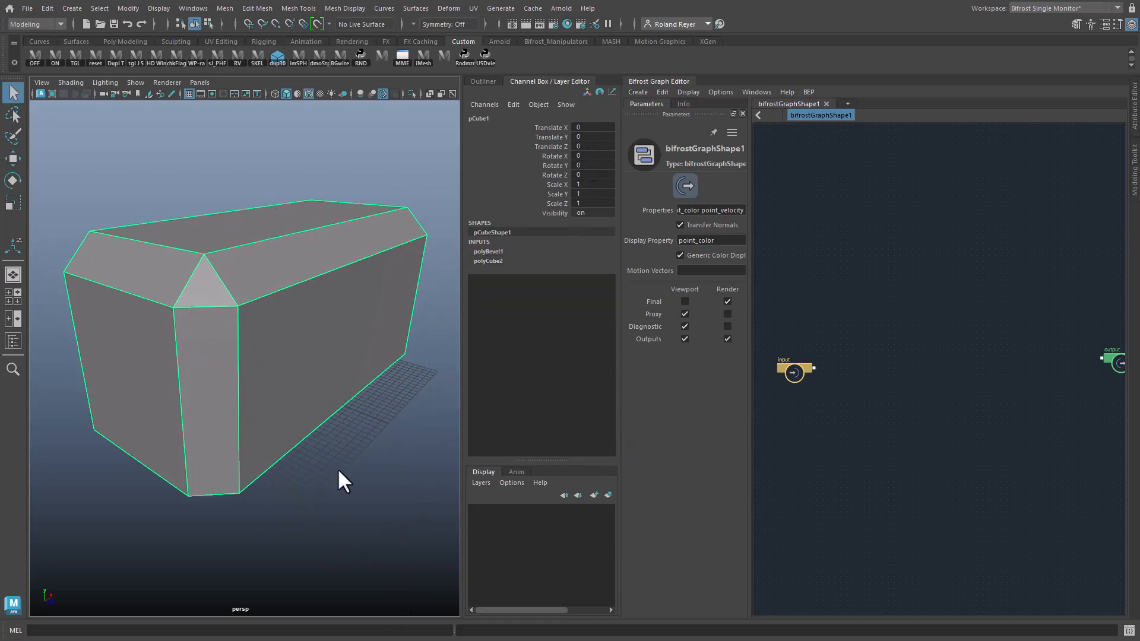
left_click_drag(337, 468, 326, 461, "alt")
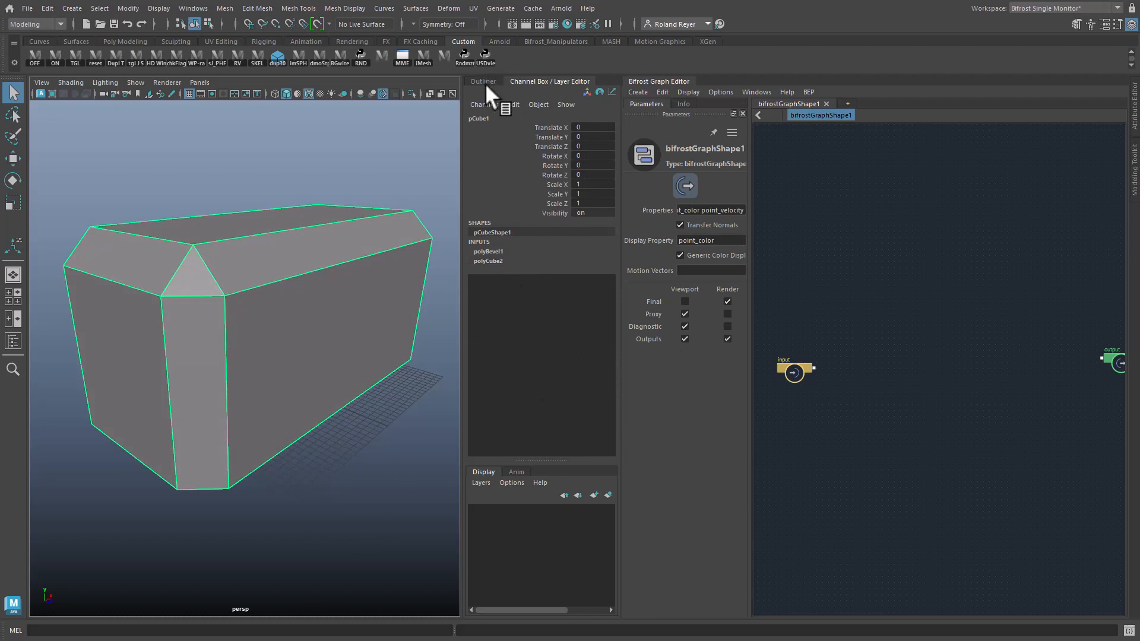
Step: Bring pCube1 into the Bifrost graph as a mesh input node and delete the default input node
left_click(483, 82)
left_click_drag(499, 159, 817, 305)
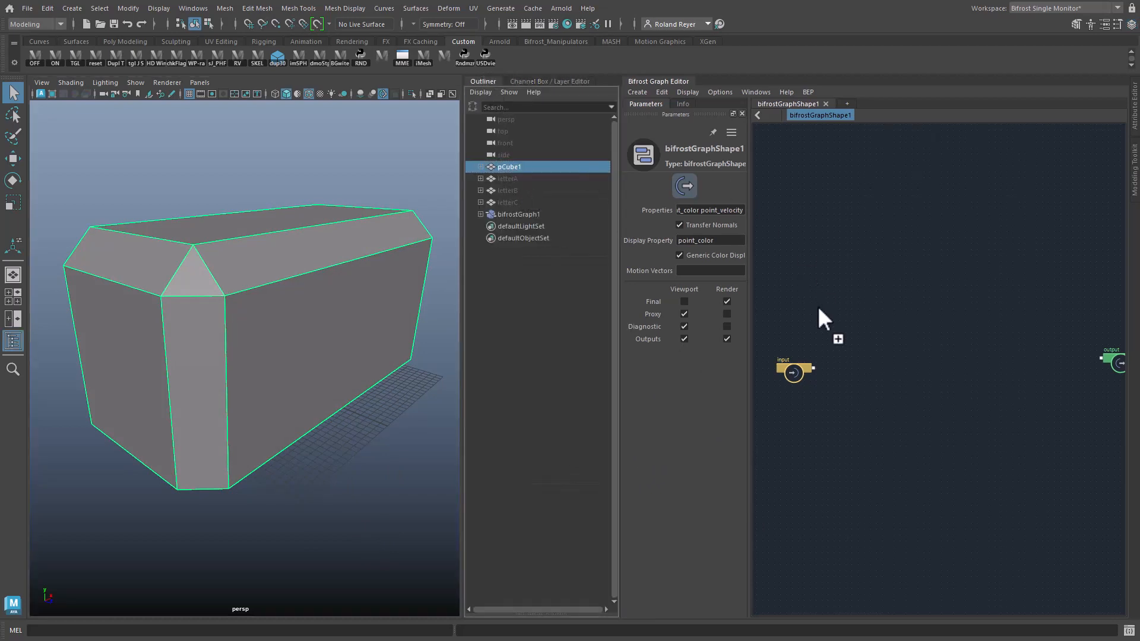
left_click_drag(816, 344, 811, 332)
scroll(868, 440, "up", 5)
middle_click_drag(874, 418, 973, 459, "alt")
left_click_drag(842, 377, 862, 397)
key("Delete")
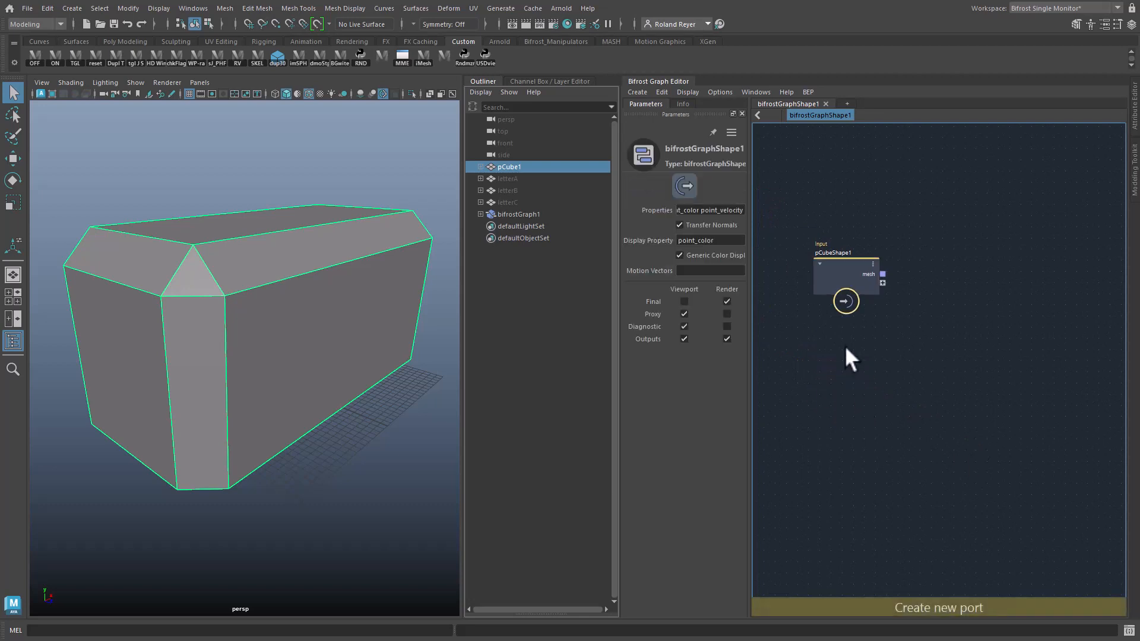
Step: Connect the pCubeShape1 mesh port to the graph's output node and hide the original pCube1
middle_click_drag(919, 354, 848, 384, "alt")
scroll(963, 446, "down", 2)
middle_click_drag(1007, 492, 907, 482, "alt")
scroll(938, 460, "down", 3)
scroll(790, 352, "up", 2)
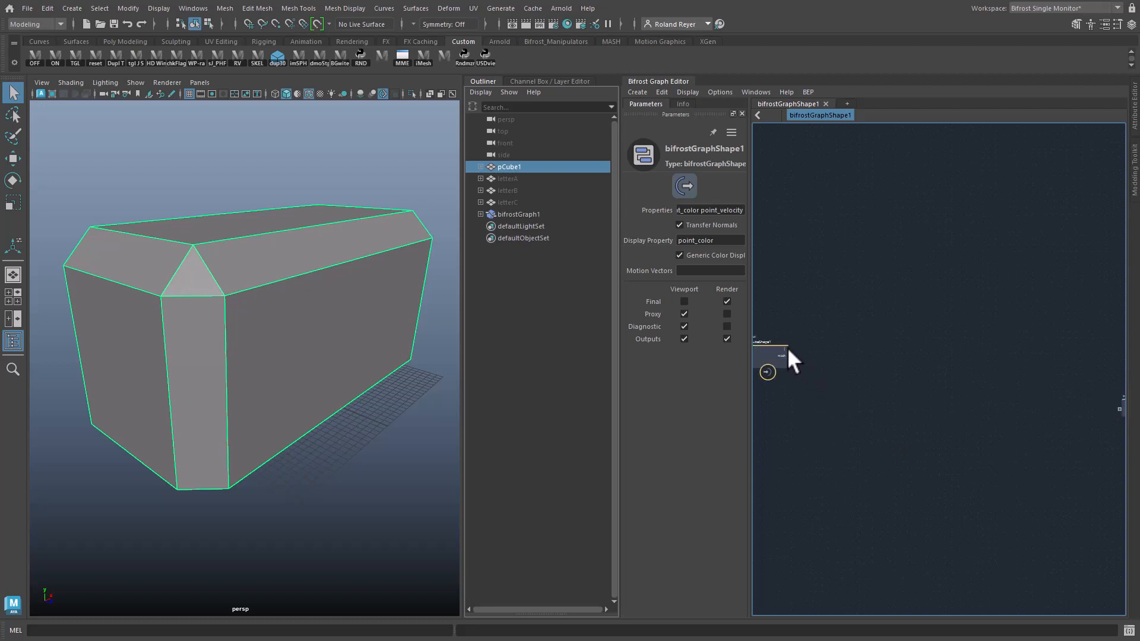
left_click_drag(789, 355, 1119, 409)
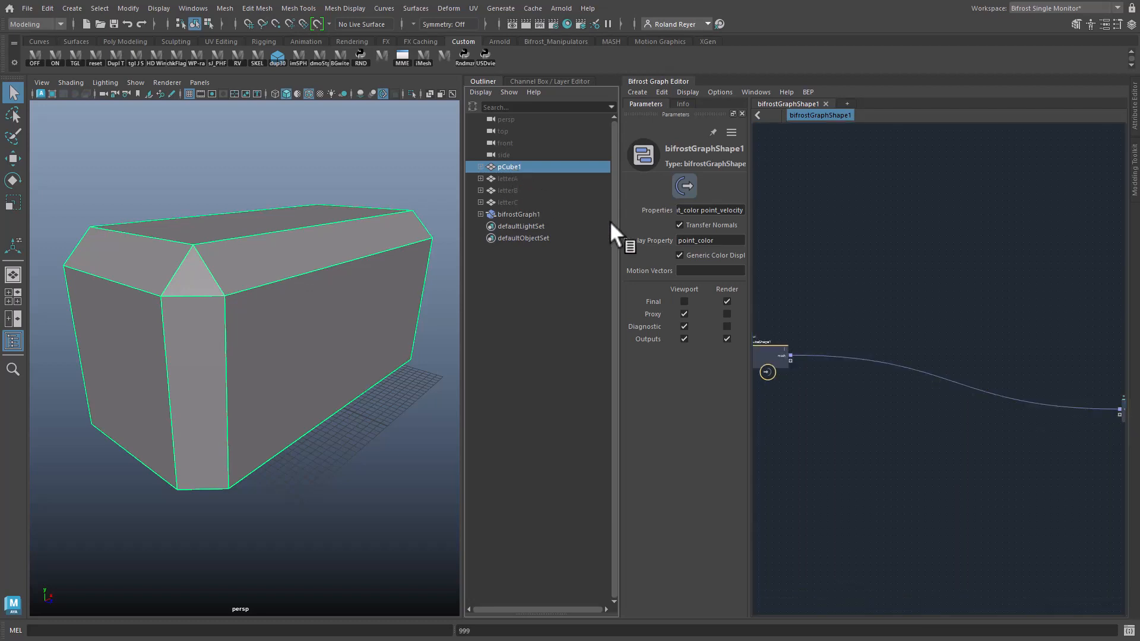
key("h")
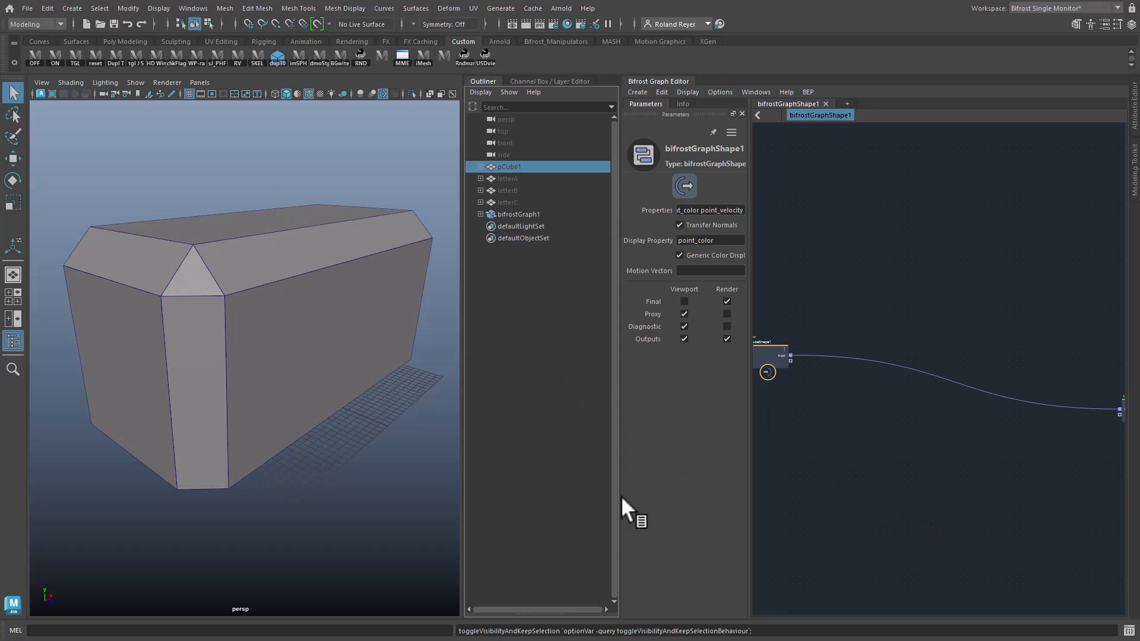
Step: Insert a PPG_multi_cut node into the connection between the pCubeShape1 input and the output, placed beside the input node
left_click_drag(620, 495, 526, 502)
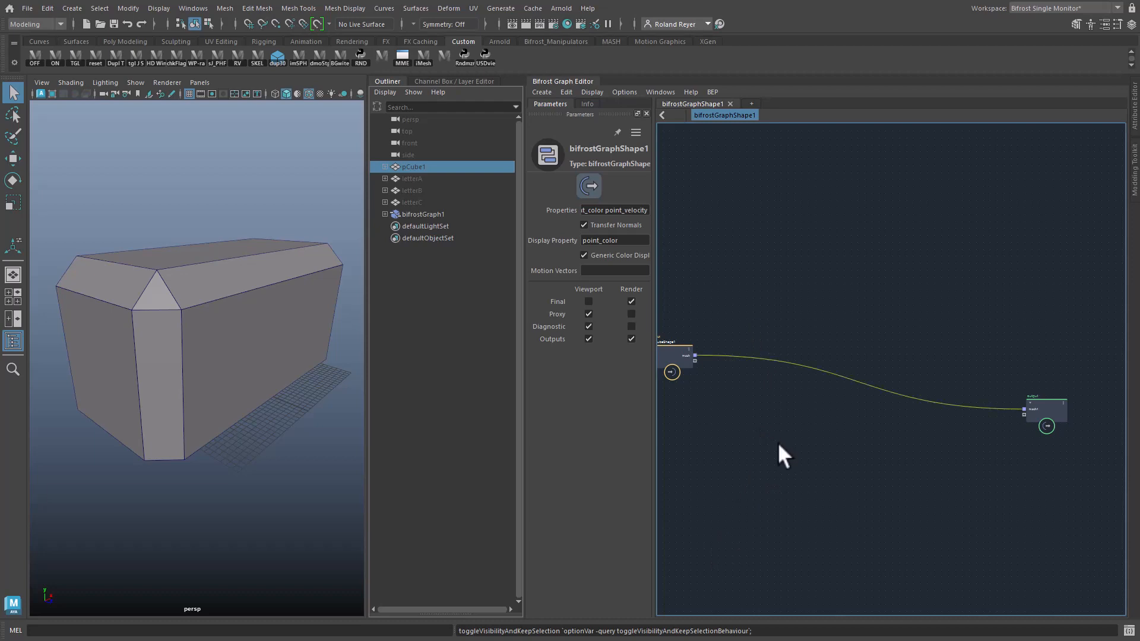
key("Tab")
type("ppg")
type("_multi_cut")
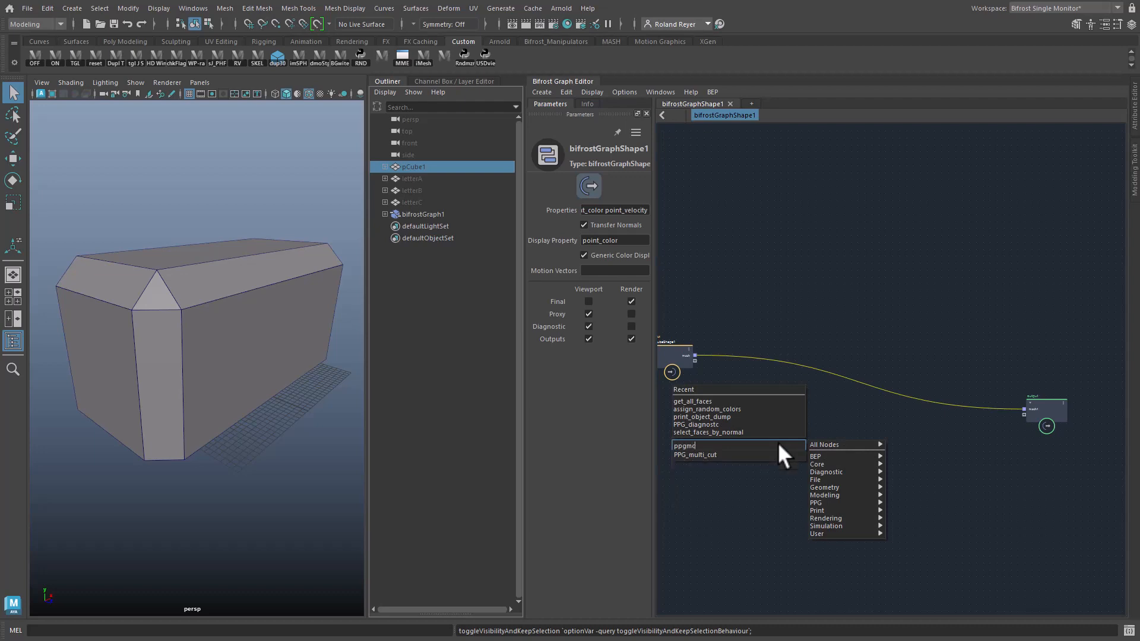
key("Return")
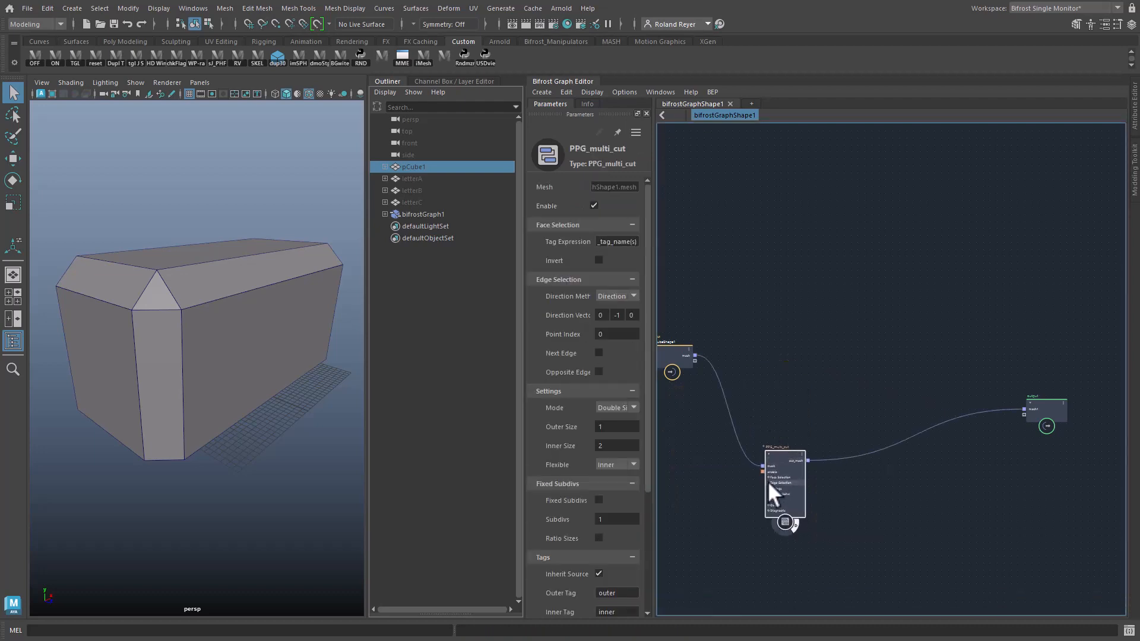
left_click_drag(767, 480, 724, 359)
left_click_drag(314, 528, 269, 497, "alt")
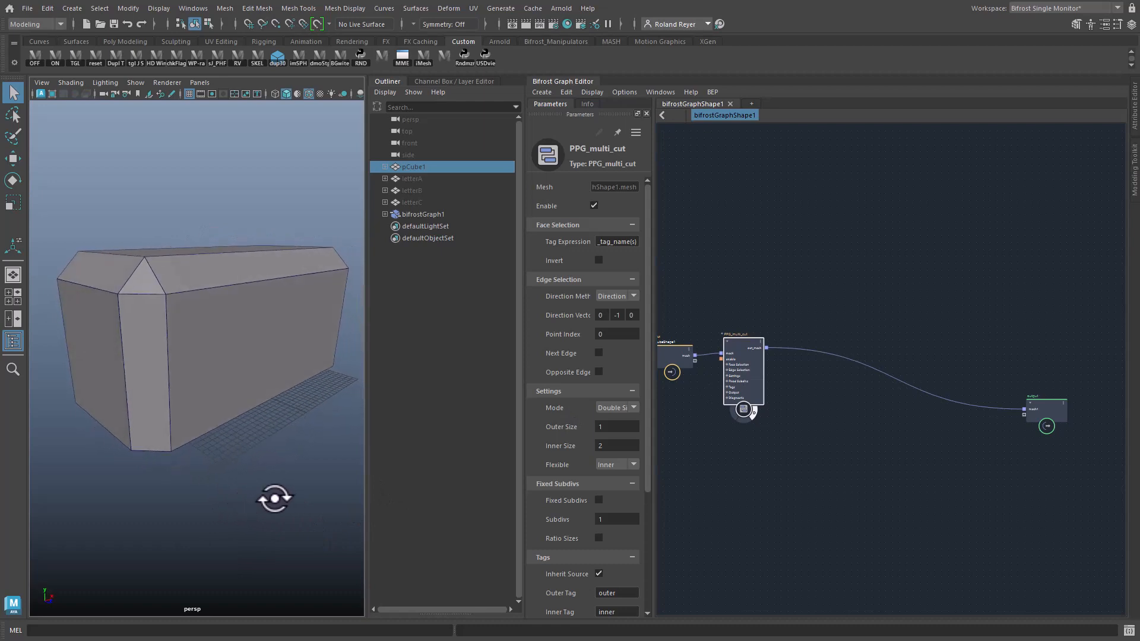
left_click_drag(739, 361, 756, 381)
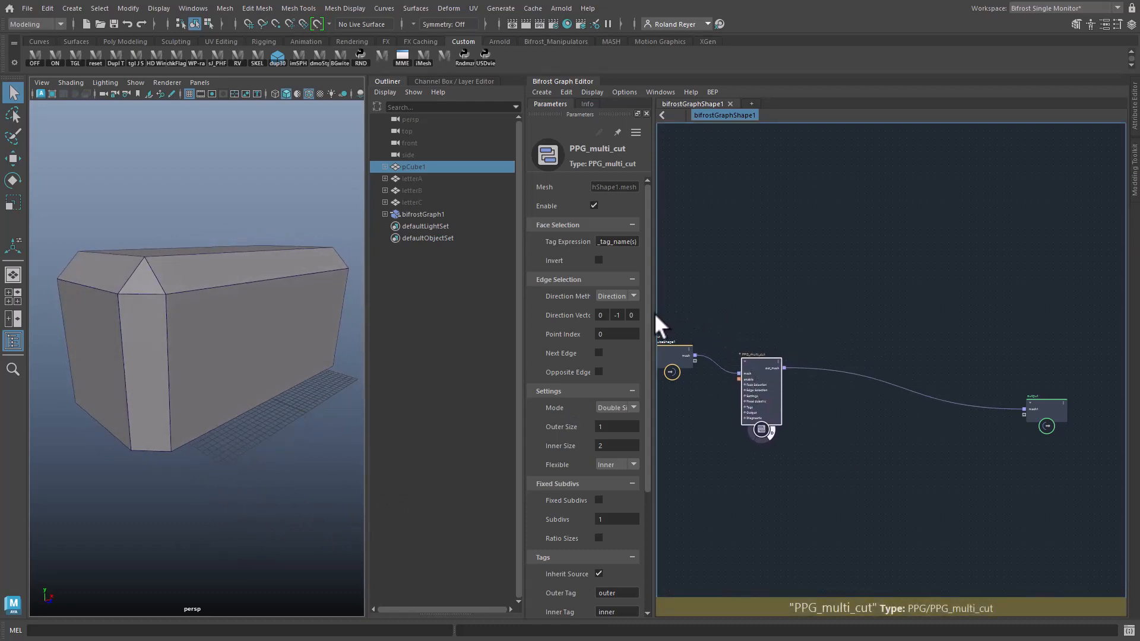
Step: Set the PPG_multi_cut face selection tag expression to * and inspect the cuts around the mesh
left_click_drag(653, 318, 739, 320)
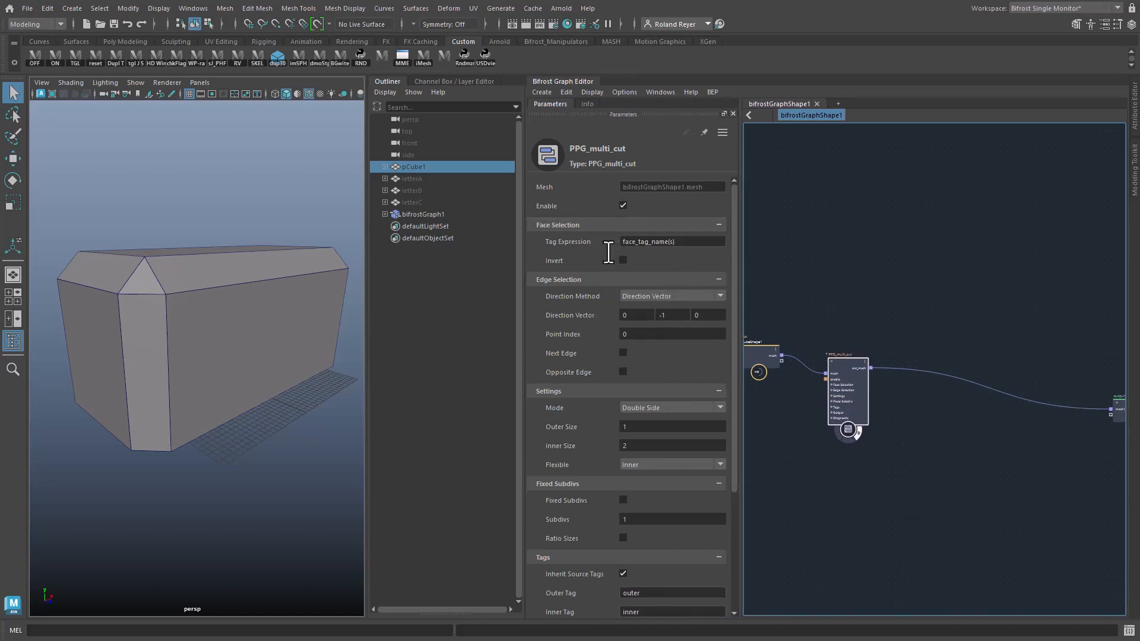
left_click(688, 243)
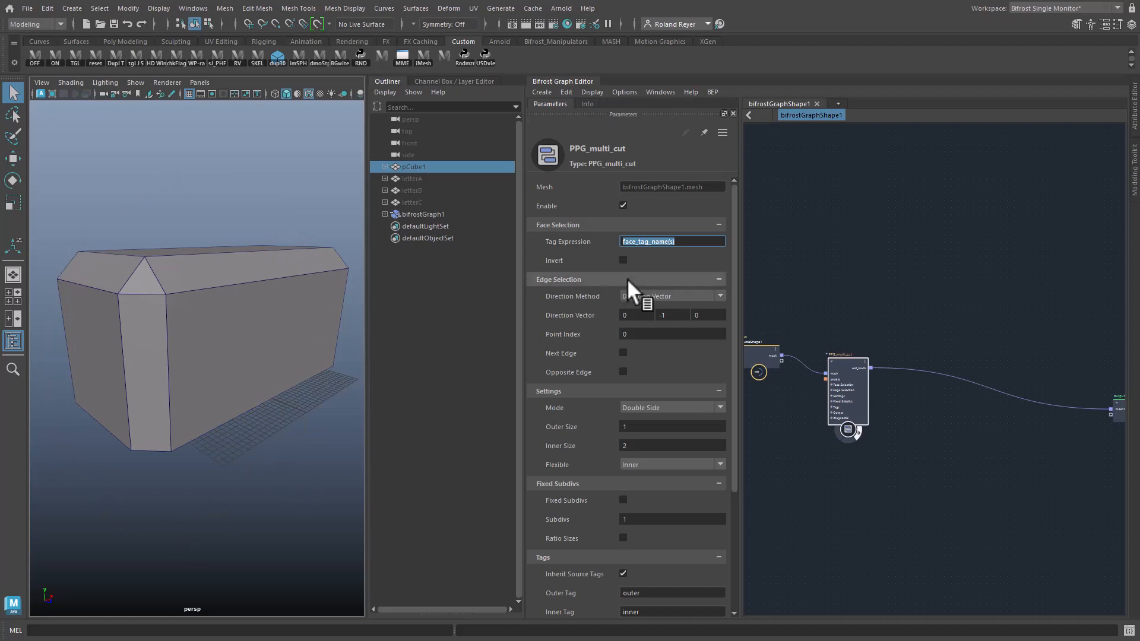
left_click_drag(844, 362, 839, 348)
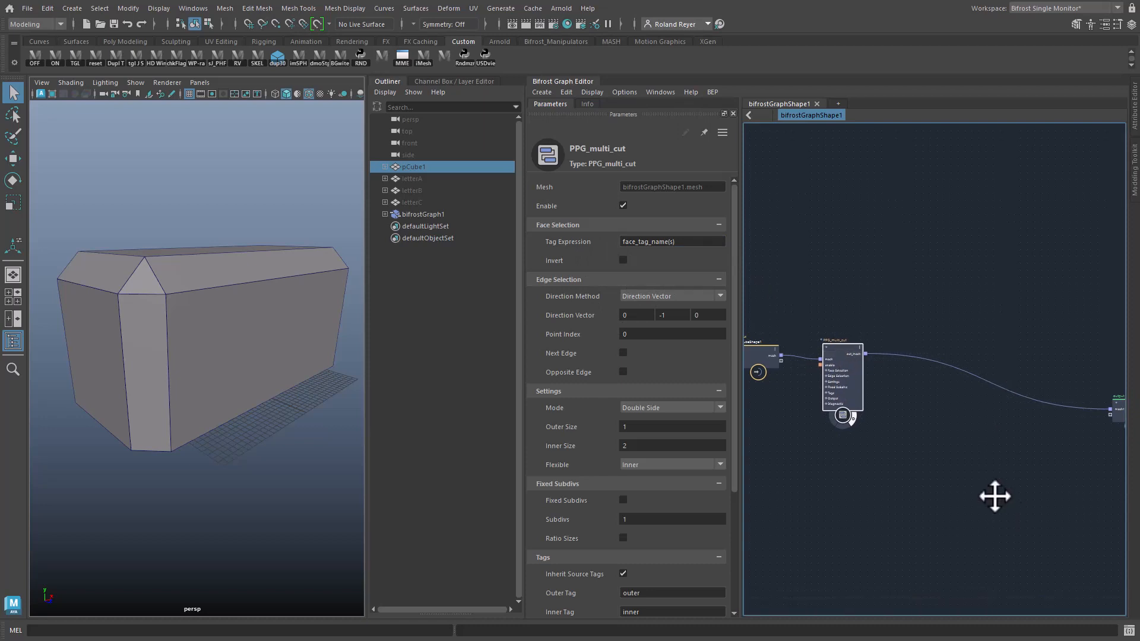
left_click(697, 242)
left_click_drag(697, 244, 592, 245)
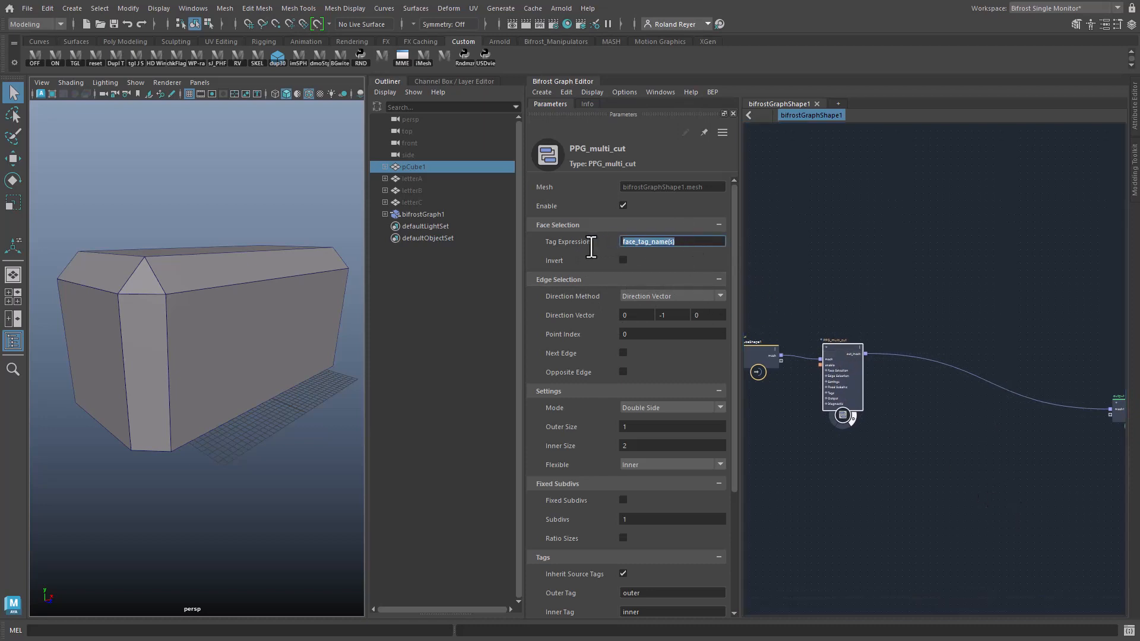
type("*")
key("Return")
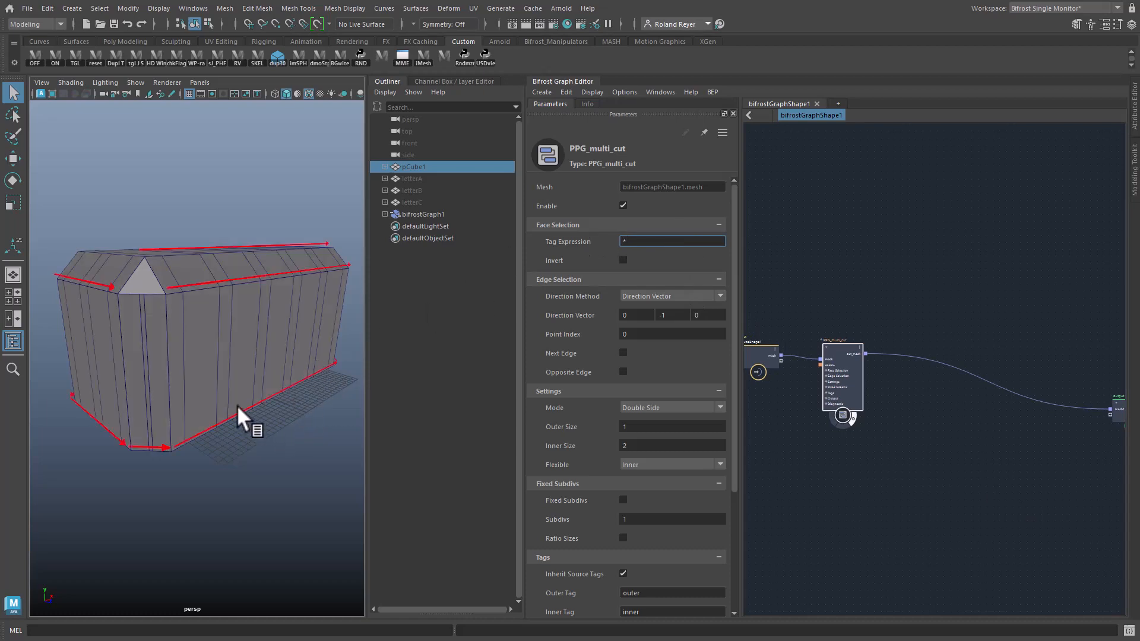
left_click_drag(237, 405, 236, 442, "alt")
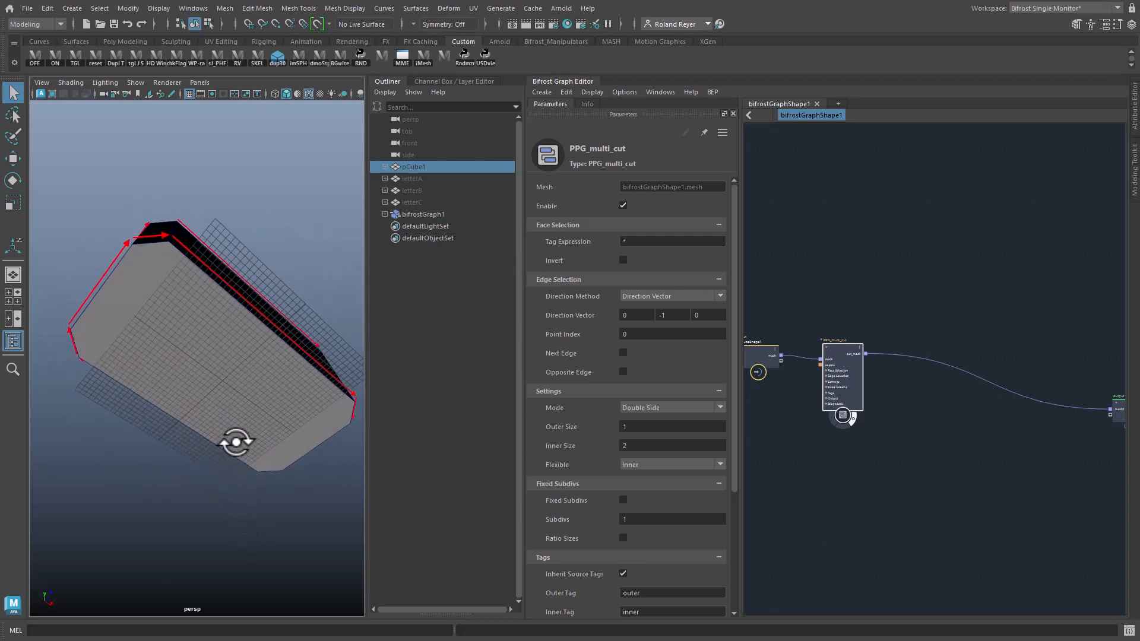
left_click_drag(184, 473, 184, 450, "alt")
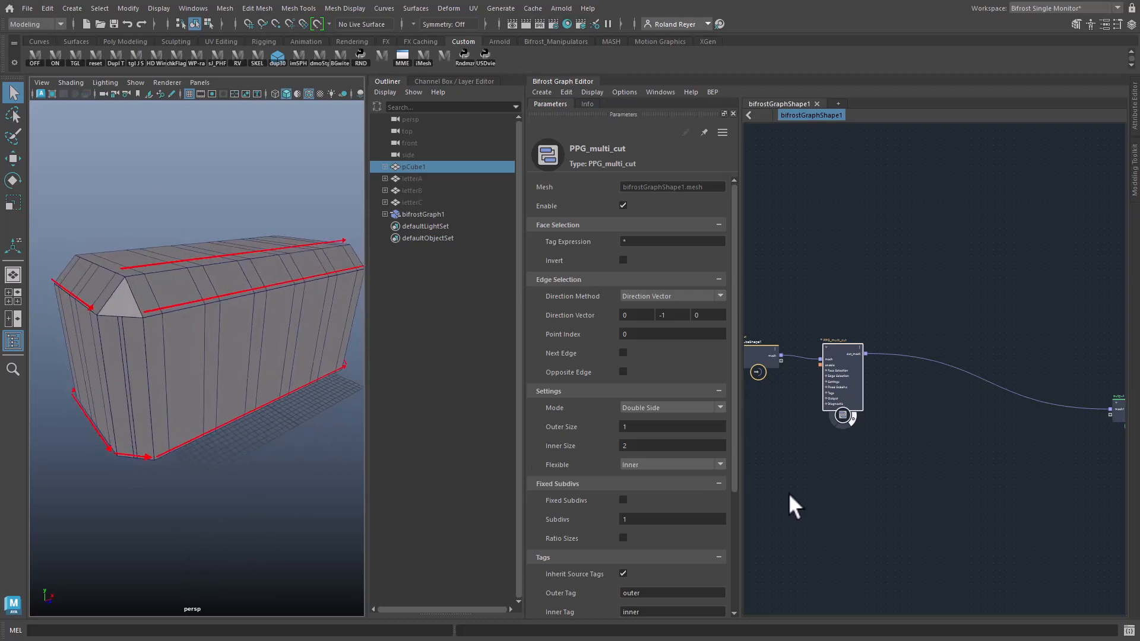
Step: Insert a PPG_diagnostc node between PPG_multi_cut and the output, placed just before the output node
middle_click_drag(895, 542, 909, 508)
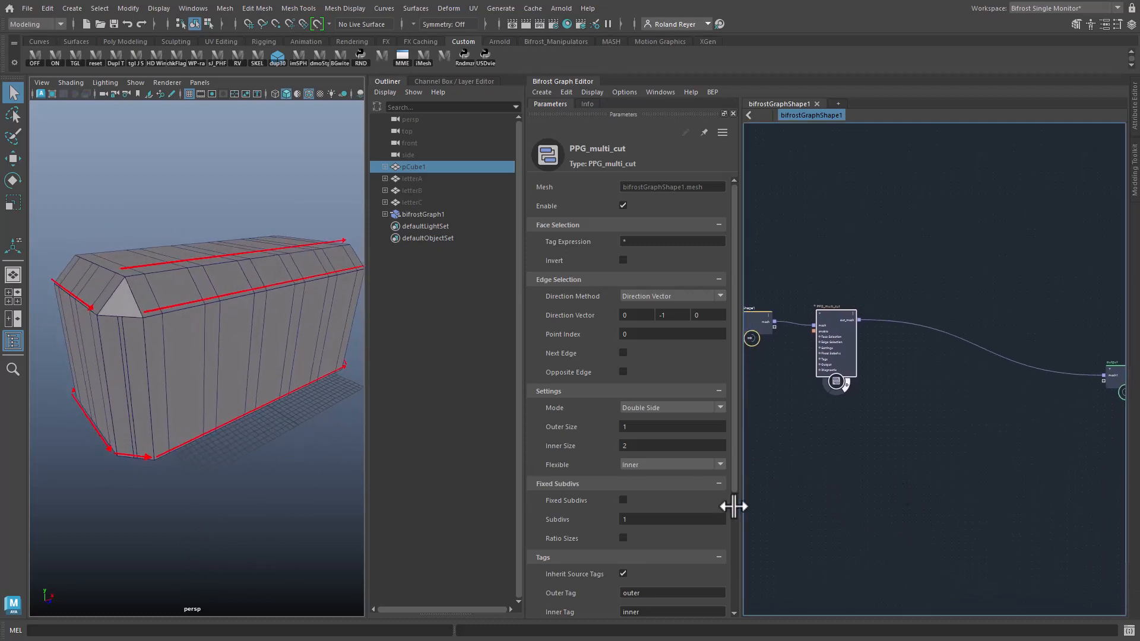
left_click_drag(739, 521, 650, 521)
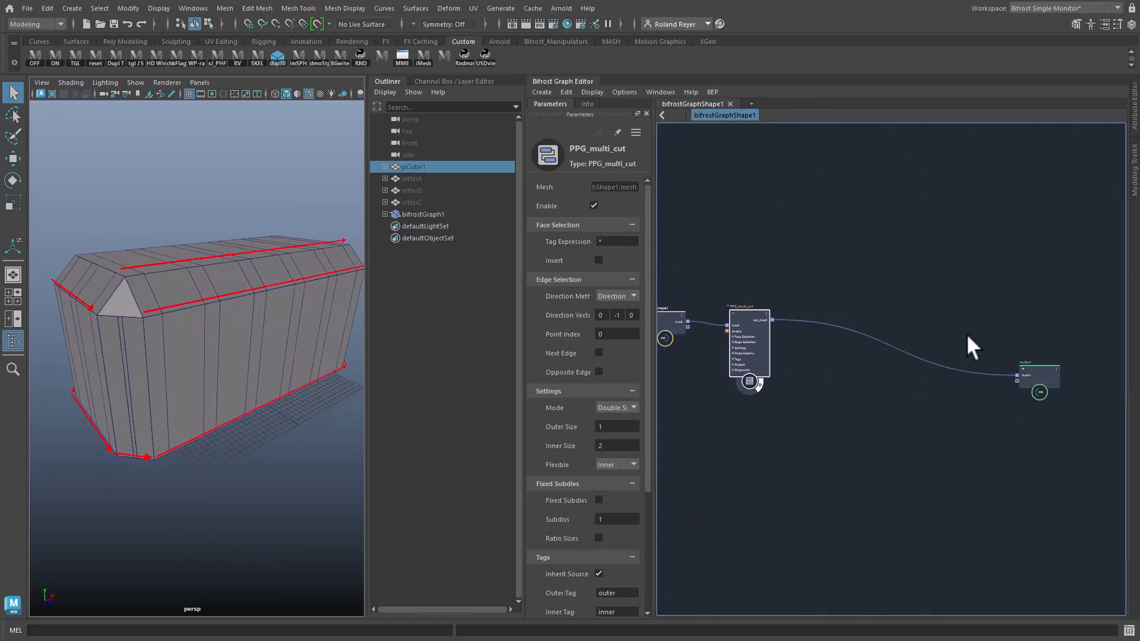
left_click(979, 455)
key("Tab")
type("ppg")
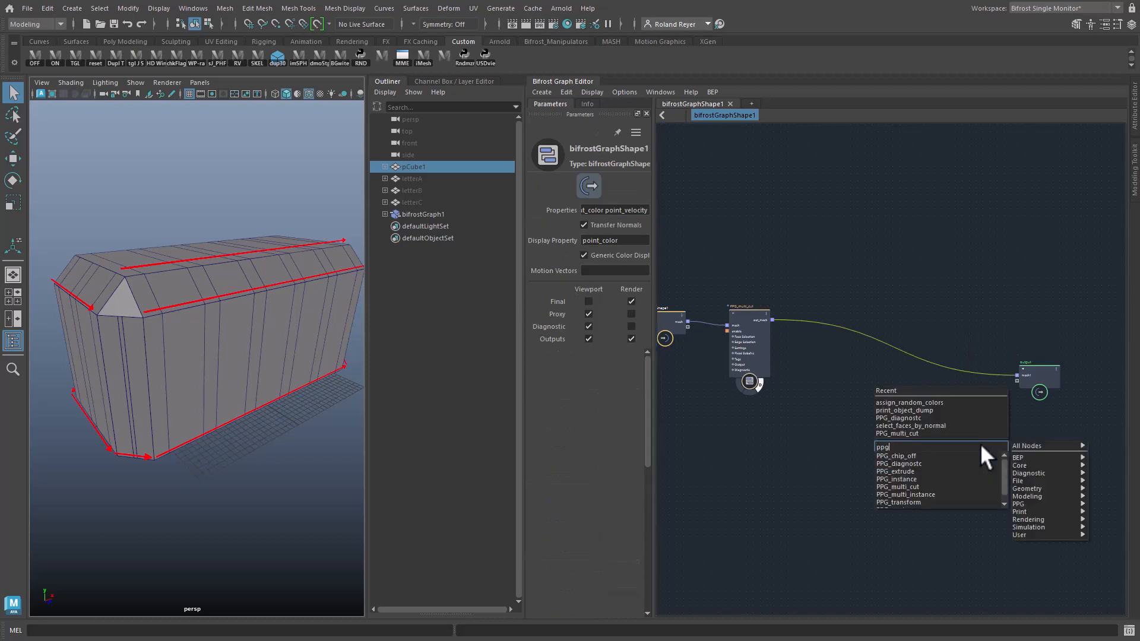
type("di")
key("Return")
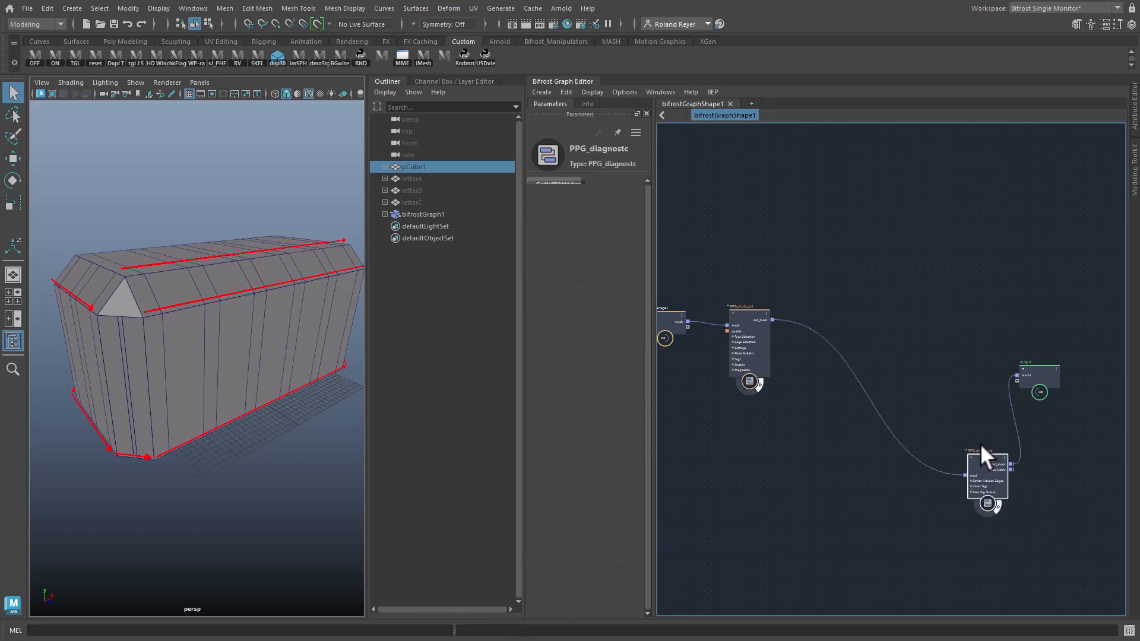
left_click_drag(983, 476, 958, 379)
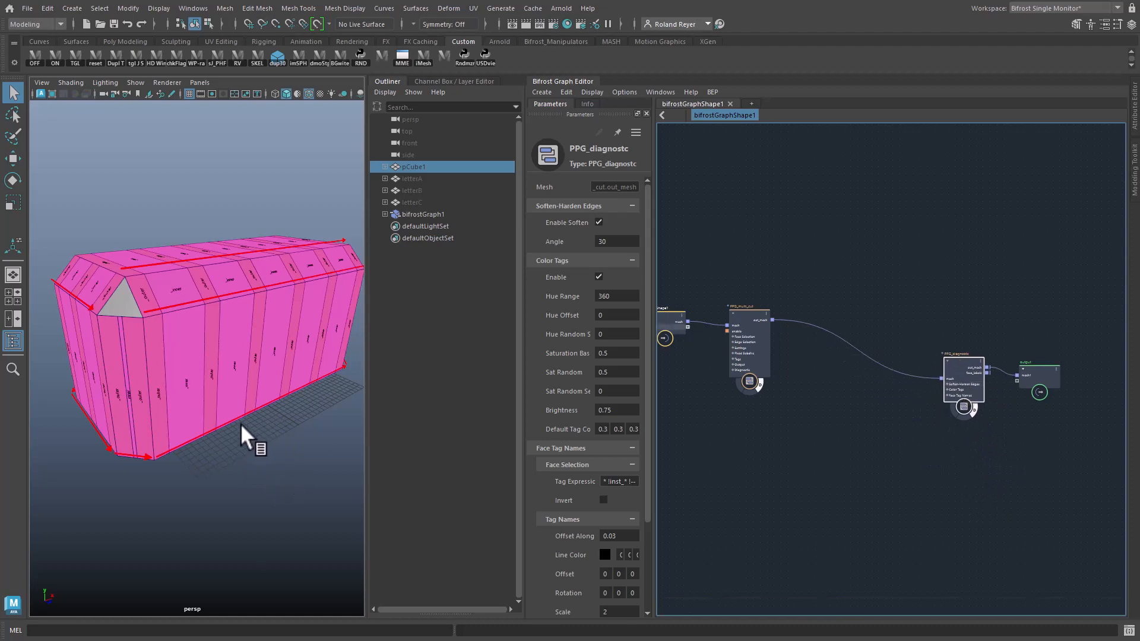
Step: Examine the colour-coded face tag names on the cut mesh up close and widen the view of the diagnostic node's parameters
right_click_drag(152, 401, 249, 412, "alt")
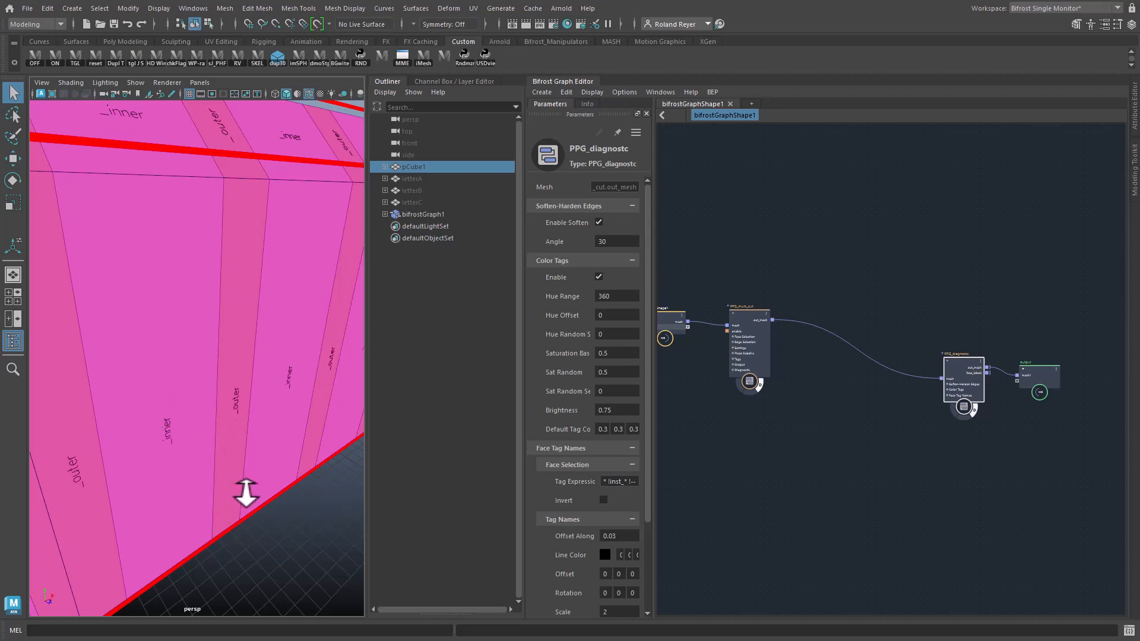
left_click_drag(247, 491, 249, 488, "alt")
right_click_drag(250, 488, 219, 351, "alt")
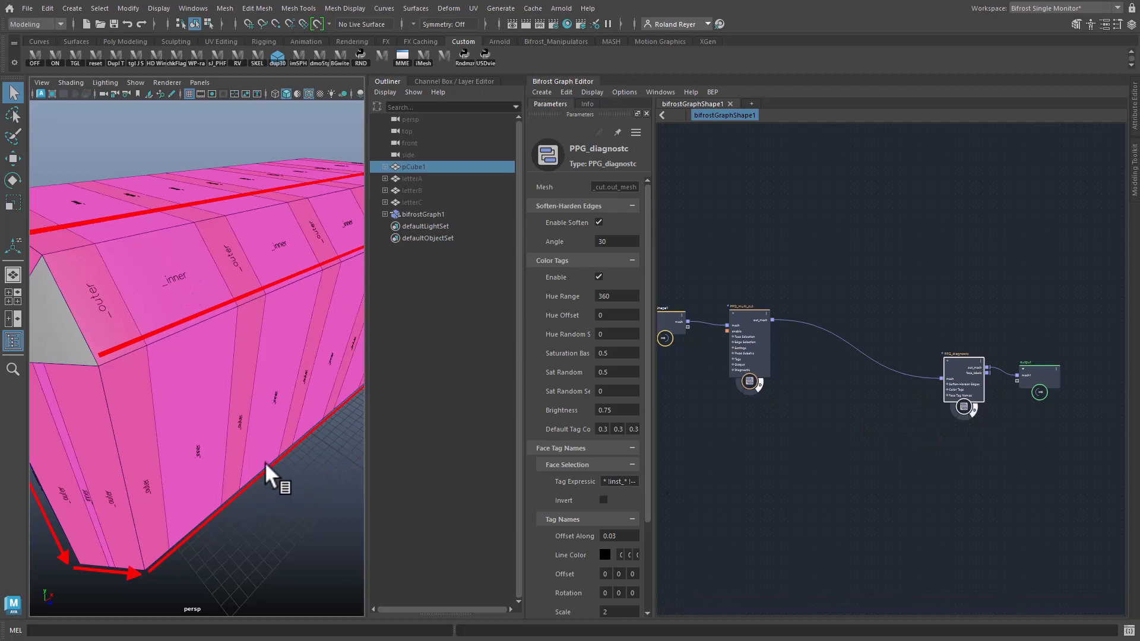
left_click_drag(203, 463, 221, 399, "alt")
middle_click_drag(221, 399, 246, 406, "alt")
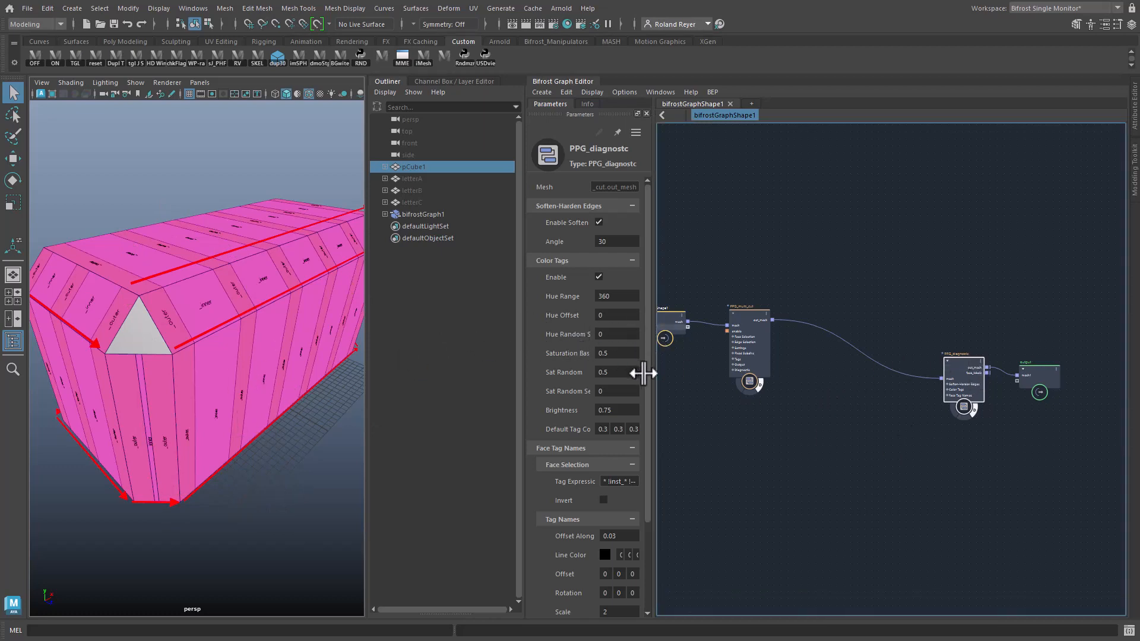
left_click_drag(651, 377, 684, 382)
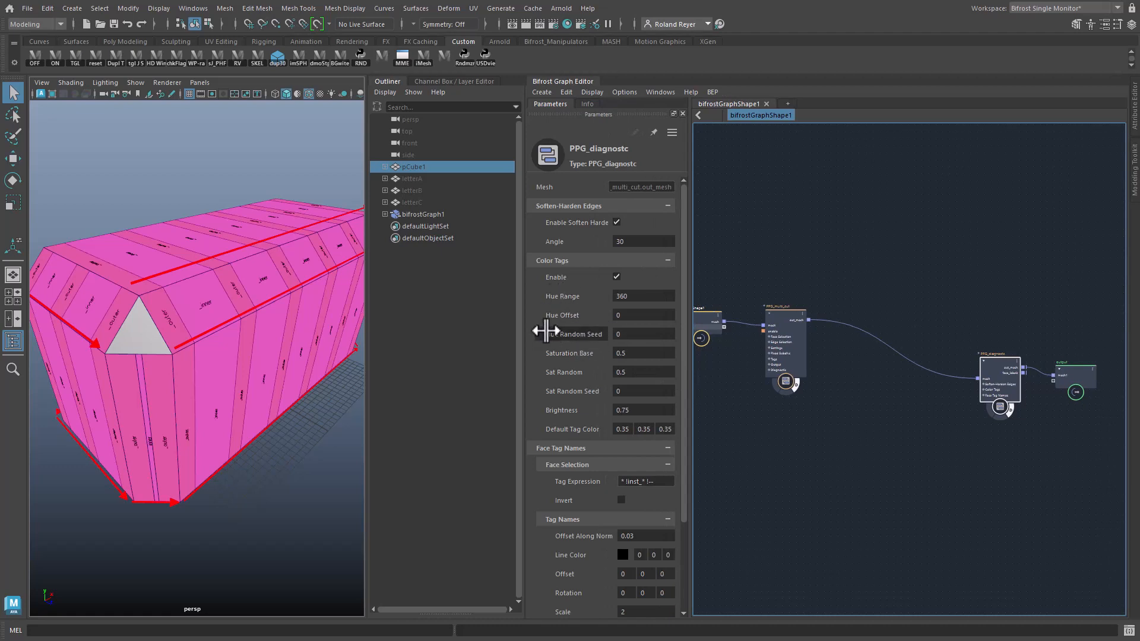
Step: Set the diagnostic node's Hue Random Seed to 1 and enlarge the 3D viewport
left_click_drag(554, 333, 595, 336)
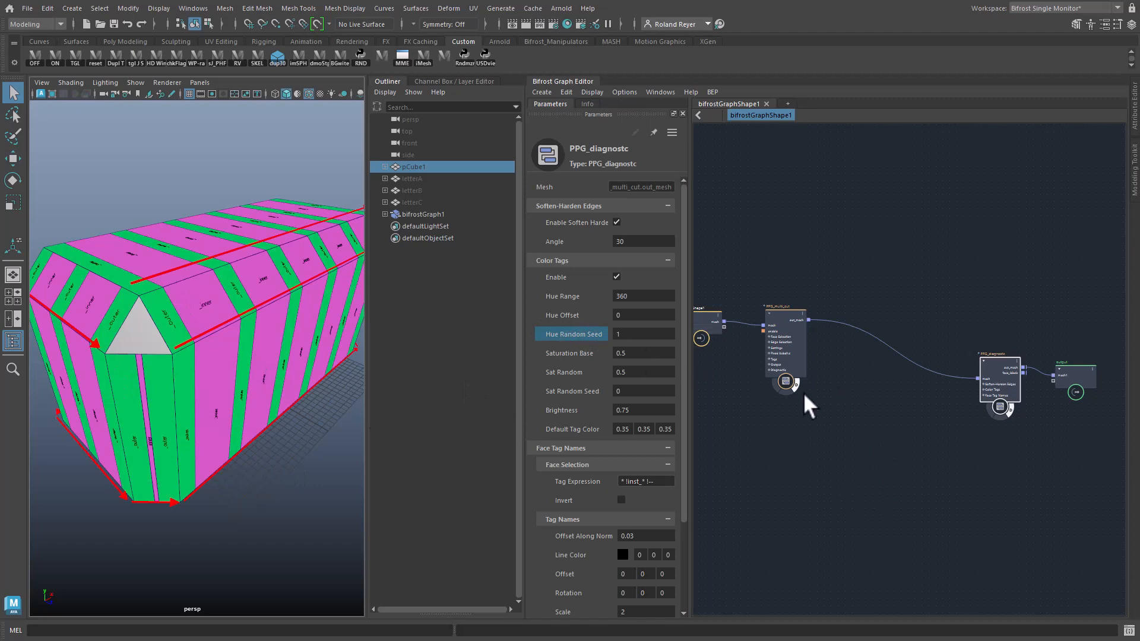
left_click(693, 457)
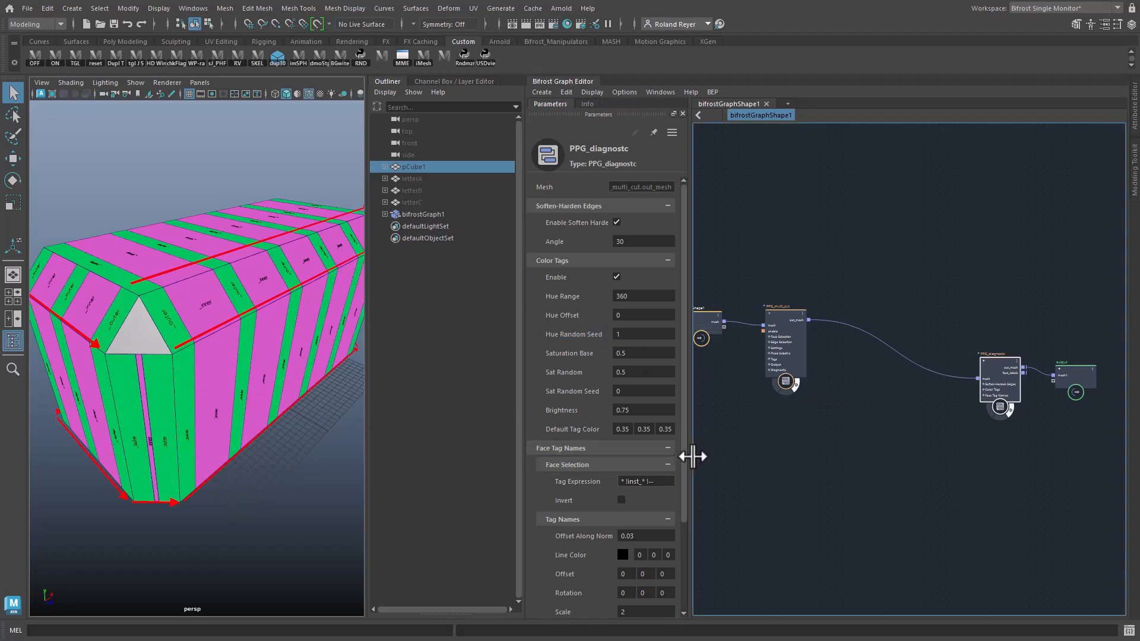
left_click_drag(692, 456, 638, 461)
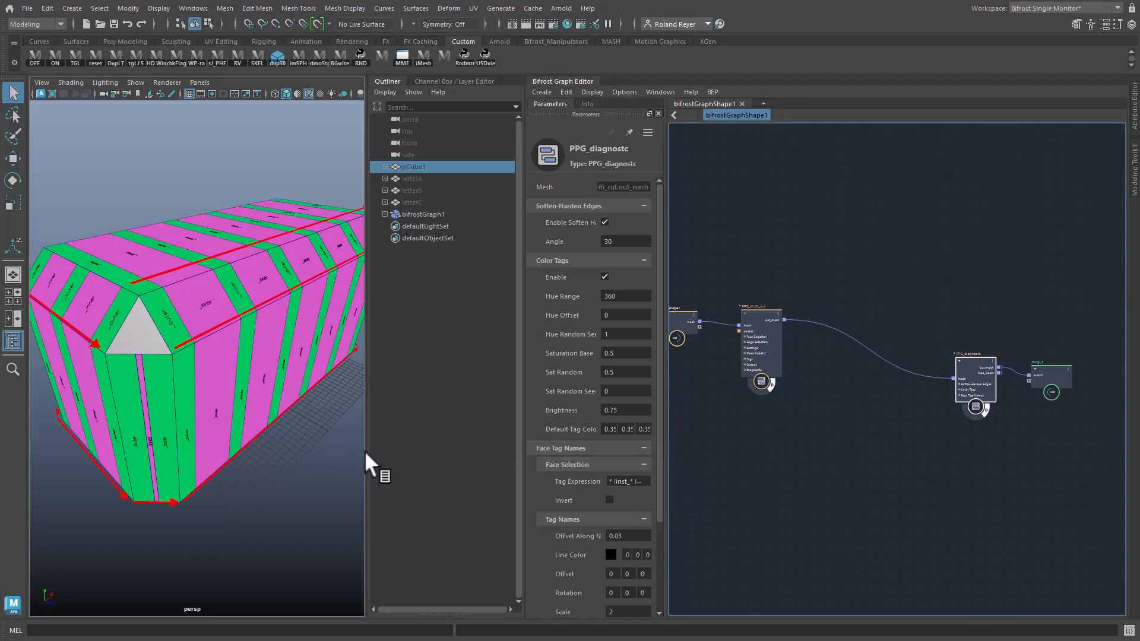
left_click_drag(365, 453, 479, 463)
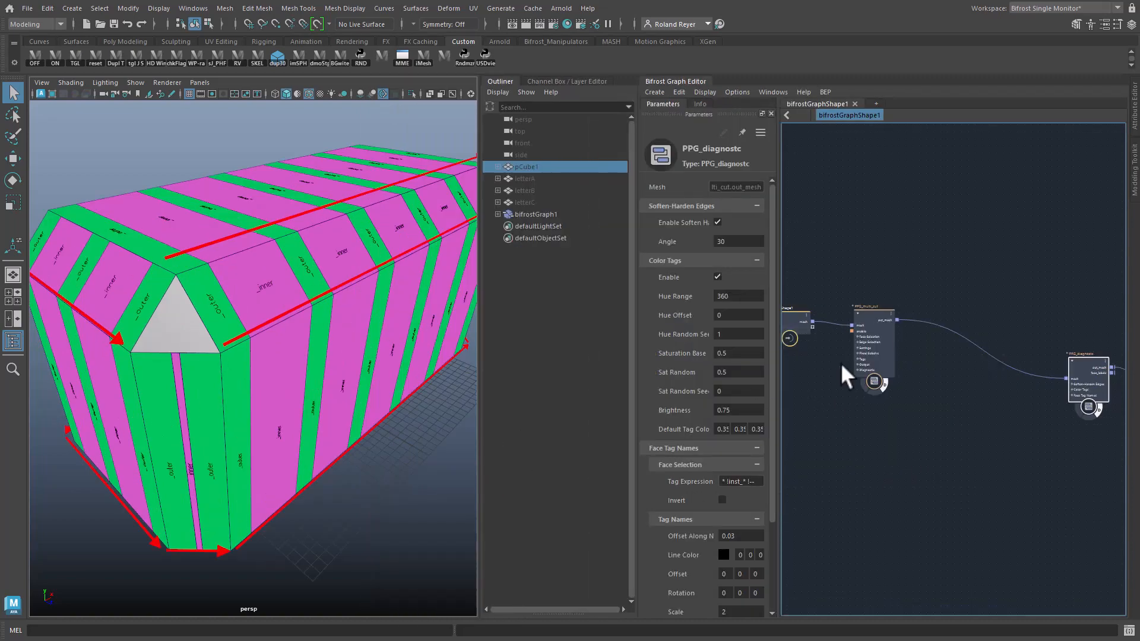
Step: Disable PPG_multi_cut, move it beside the diagnostic node and turn off its own diagnostic display
left_click(869, 315)
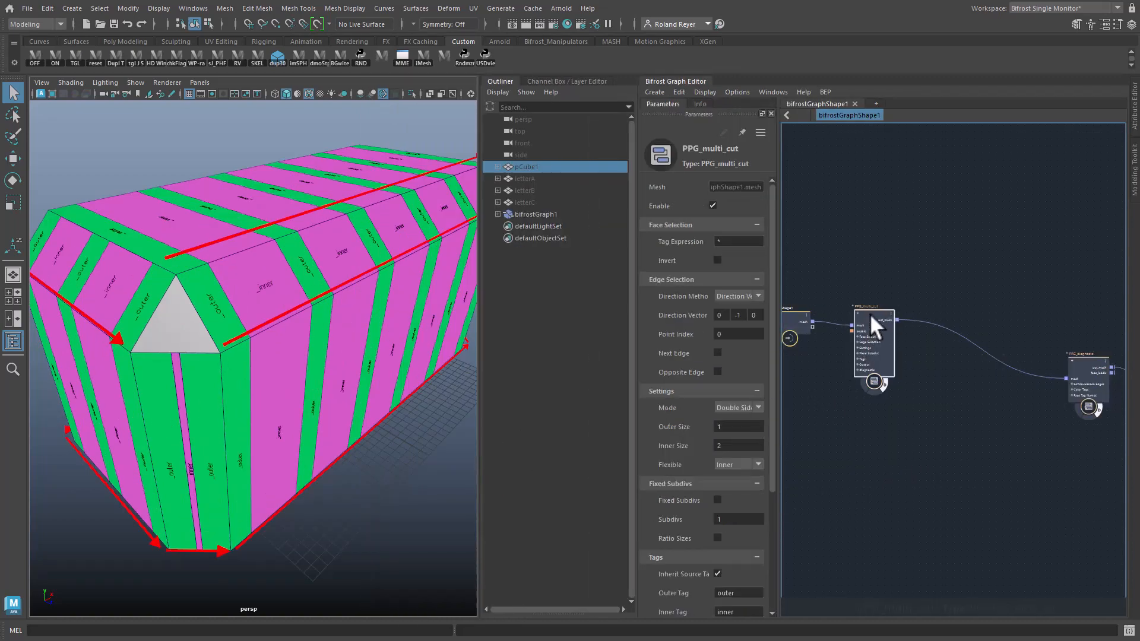
left_click(712, 205)
left_click_drag(870, 354, 1009, 393)
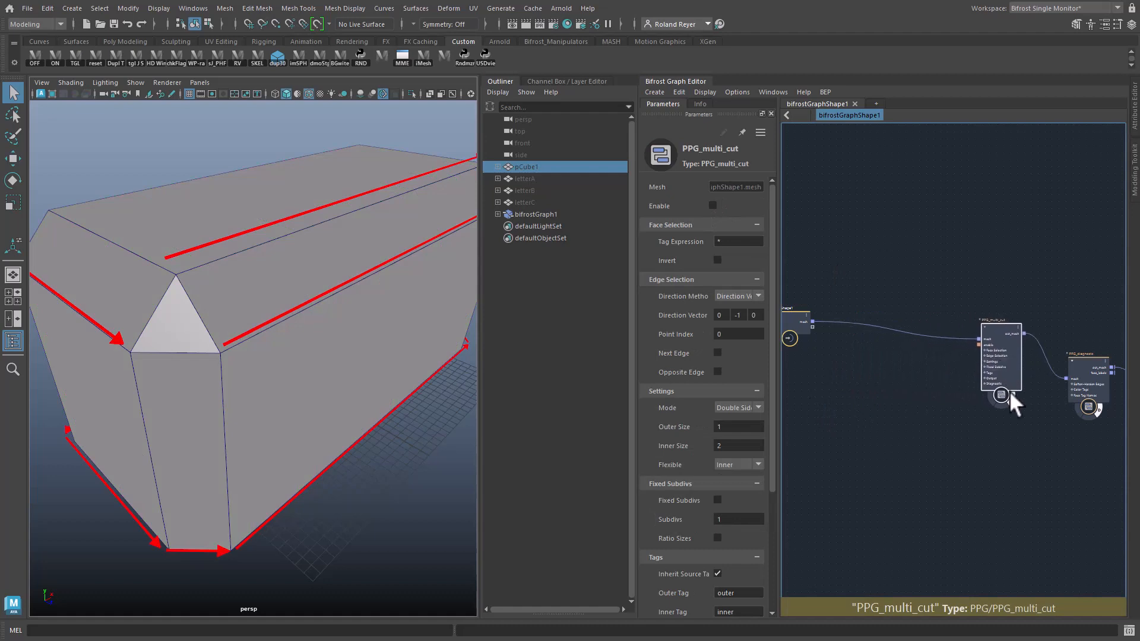
left_click(1009, 400)
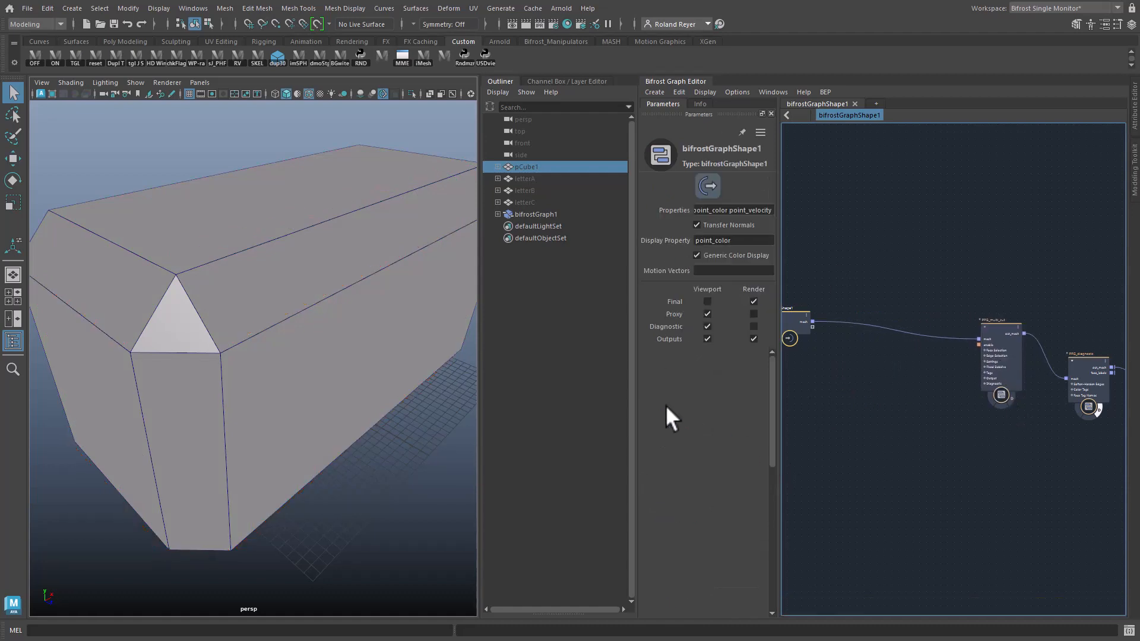
Step: Insert a select_faces_by_normal node into the connection after the pCubeShape1 input and place it right beside that input
right_click_drag(432, 419, 318, 437, "alt")
left_click_drag(318, 438, 345, 419, "alt")
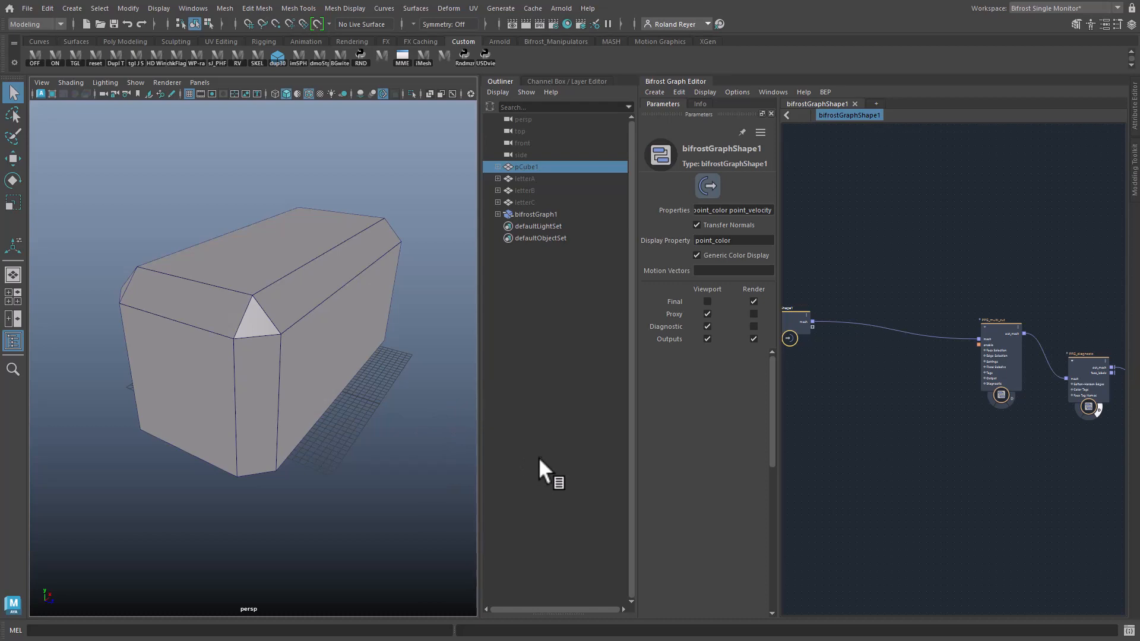
scroll(880, 429, "up", 3)
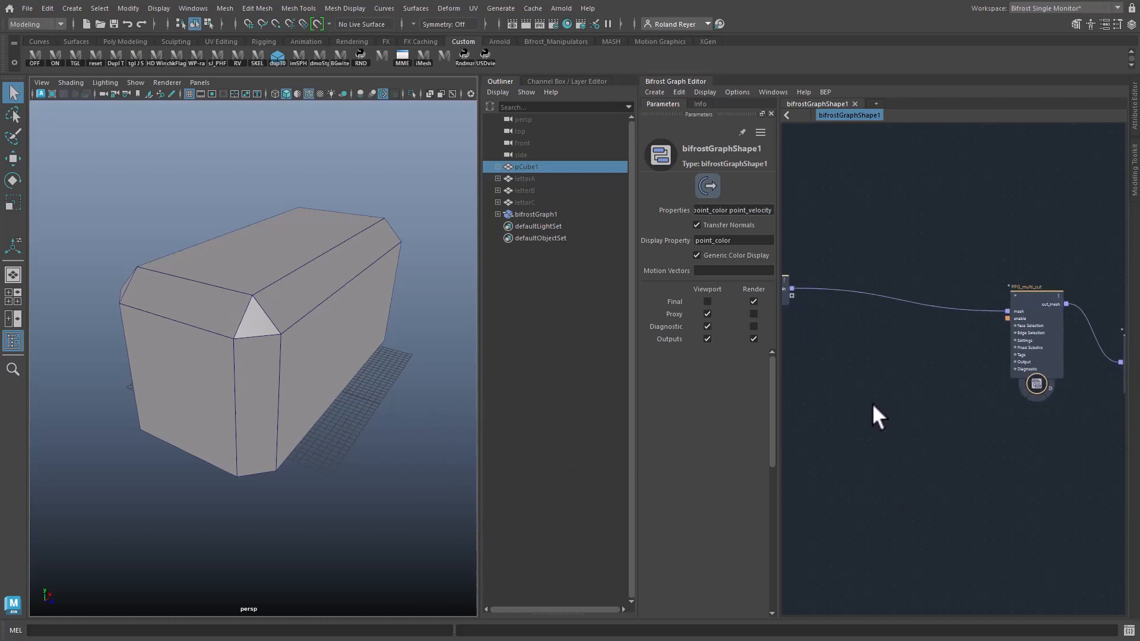
middle_click_drag(874, 405, 966, 443, "alt")
scroll(936, 431, "up", 2)
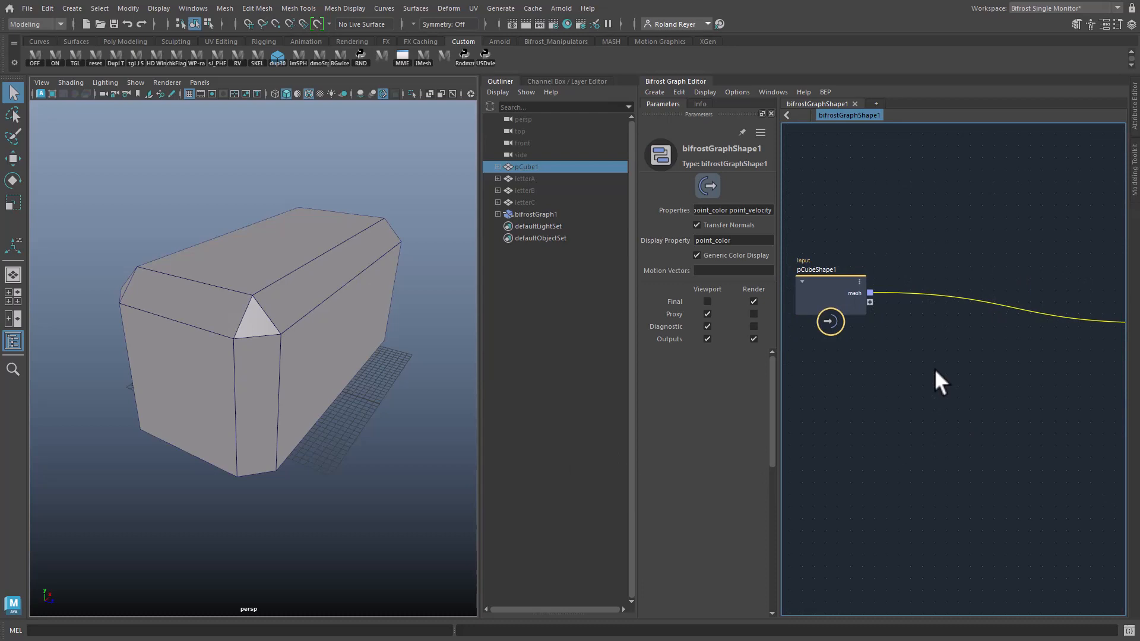
key("Tab")
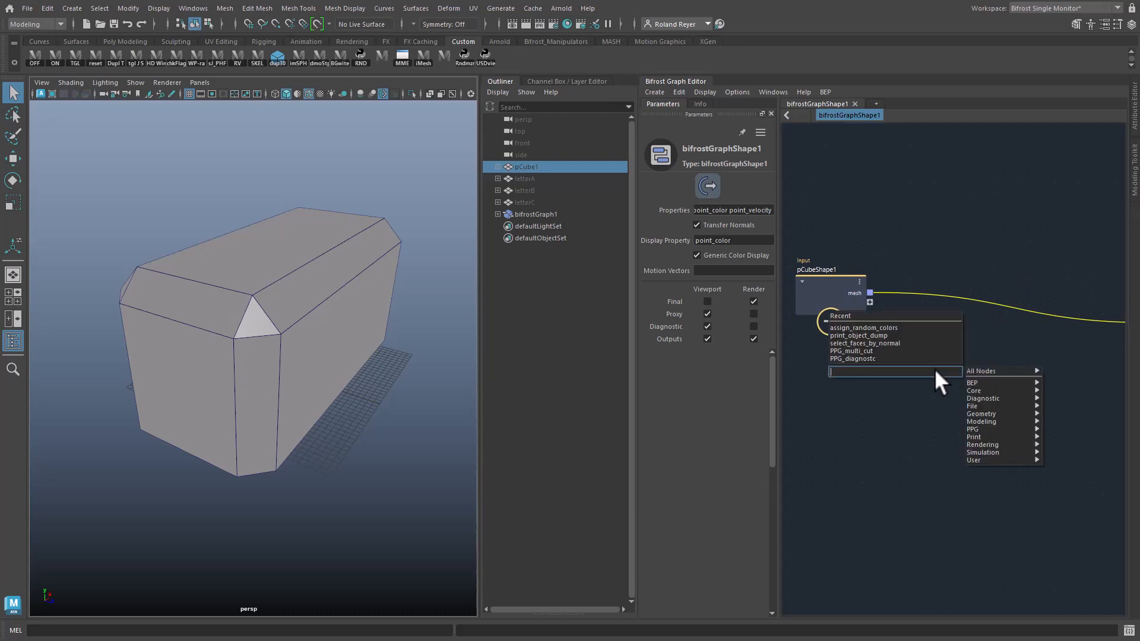
type("sfbn")
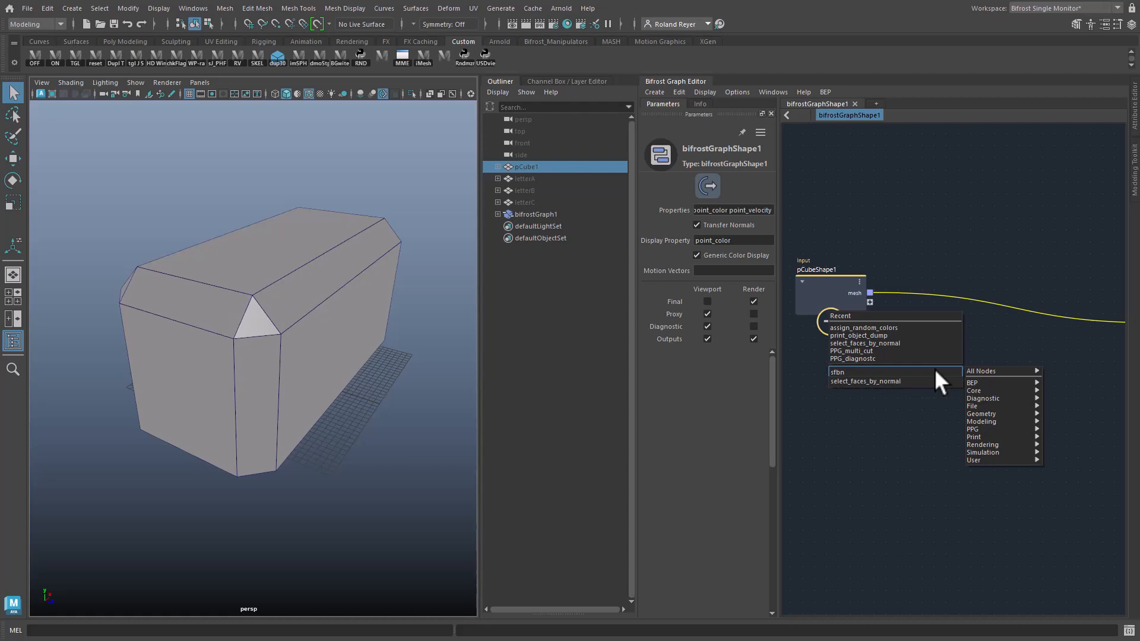
key("Return")
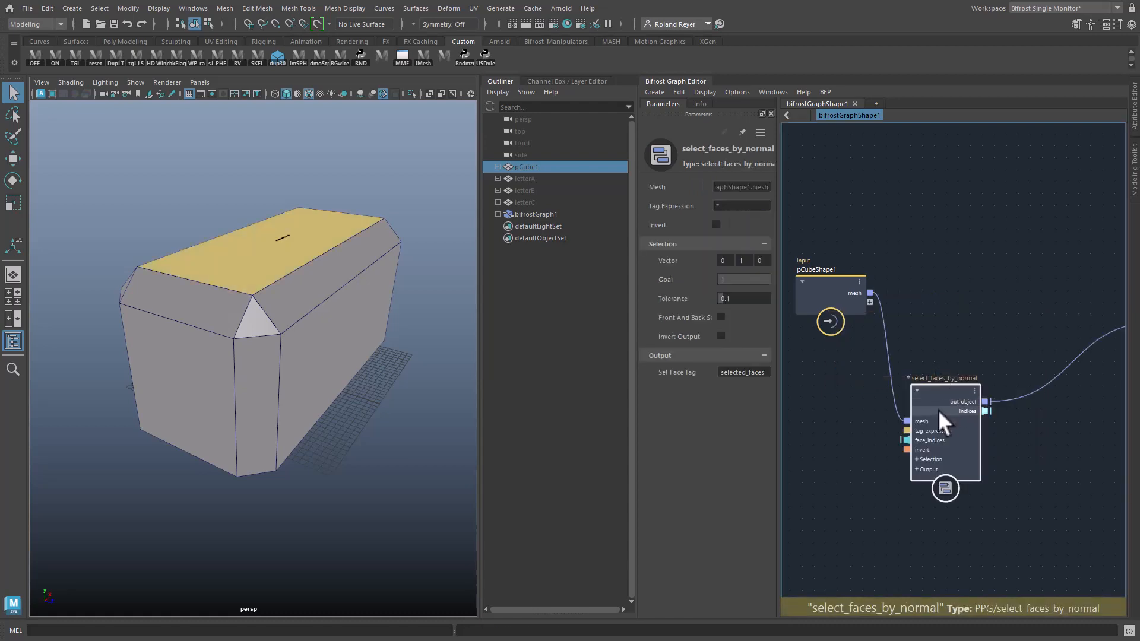
left_click_drag(938, 410, 948, 258)
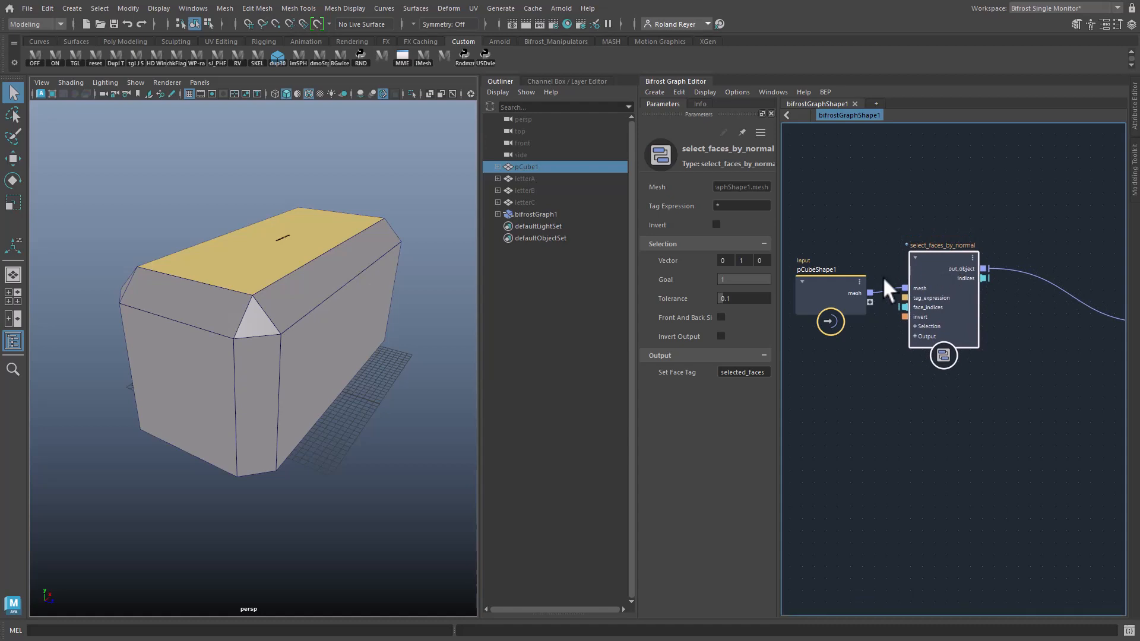
Step: Set the output face tag of select_faces_by_normal to roof
left_click(730, 206)
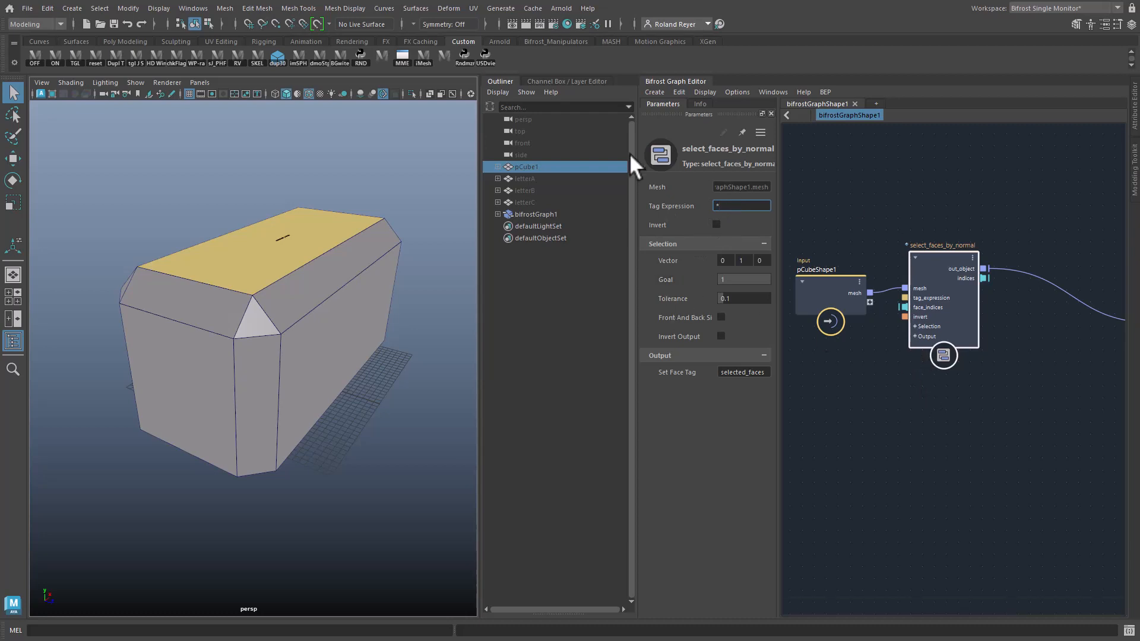
left_click_drag(322, 366, 305, 400, "alt")
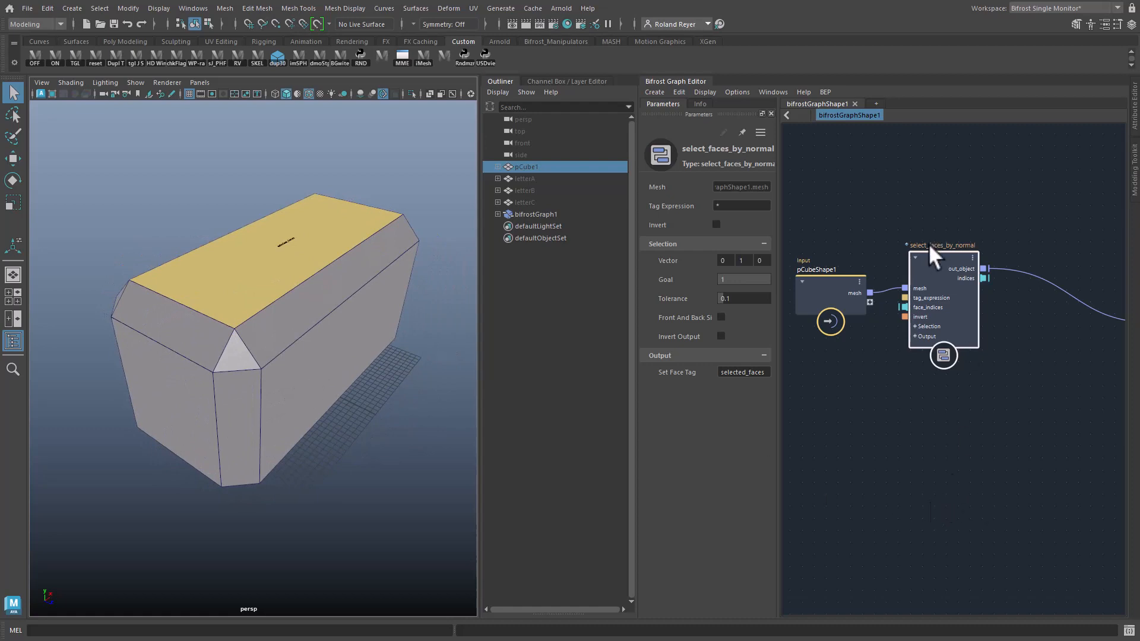
left_click_drag(942, 263, 953, 262)
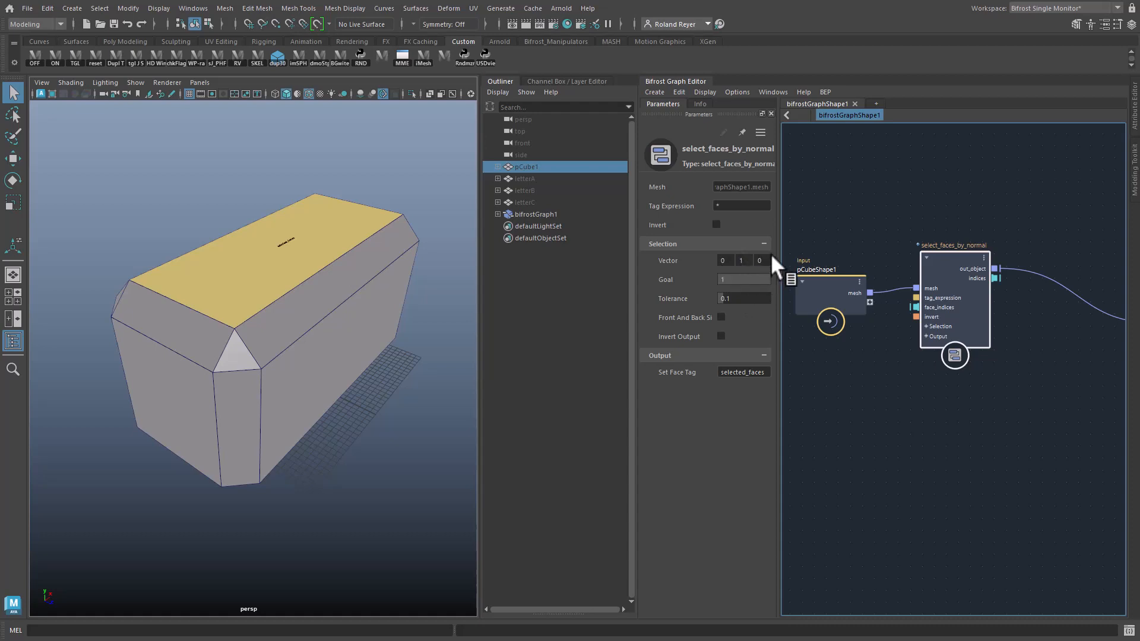
left_click_drag(347, 408, 327, 451, "alt")
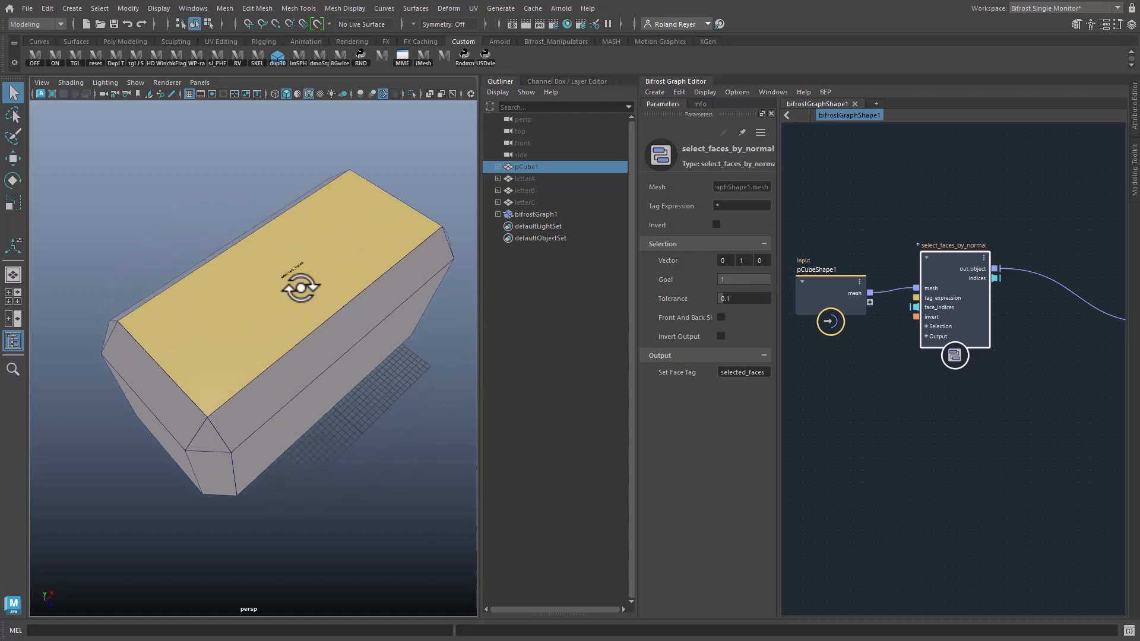
right_click_drag(323, 275, 348, 257, "alt")
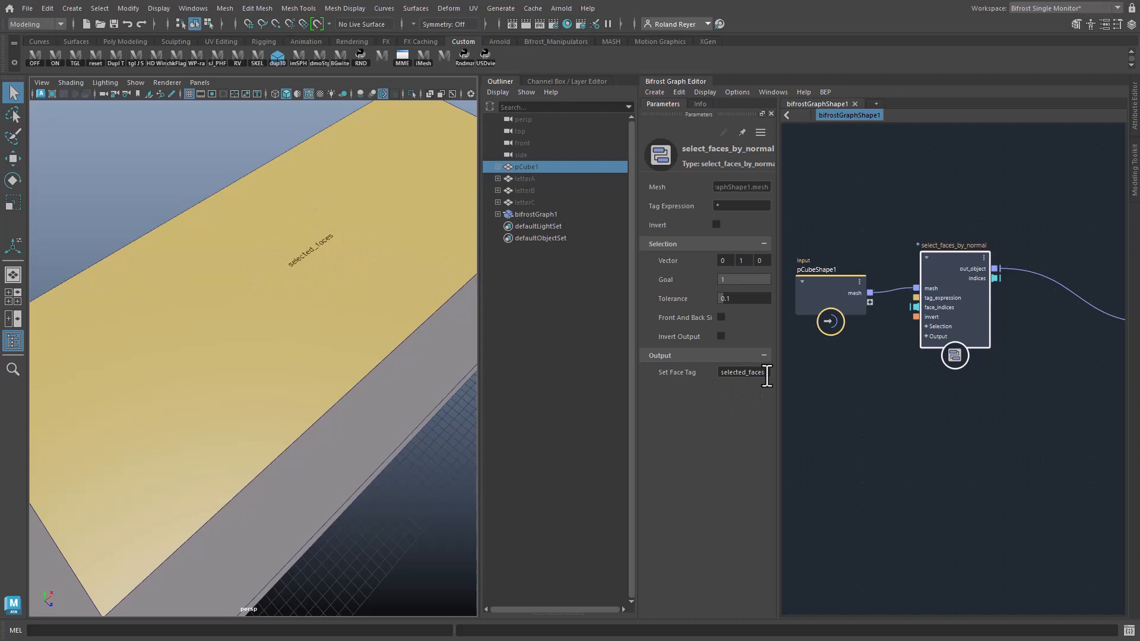
left_click_drag(767, 375, 681, 377)
type("roof")
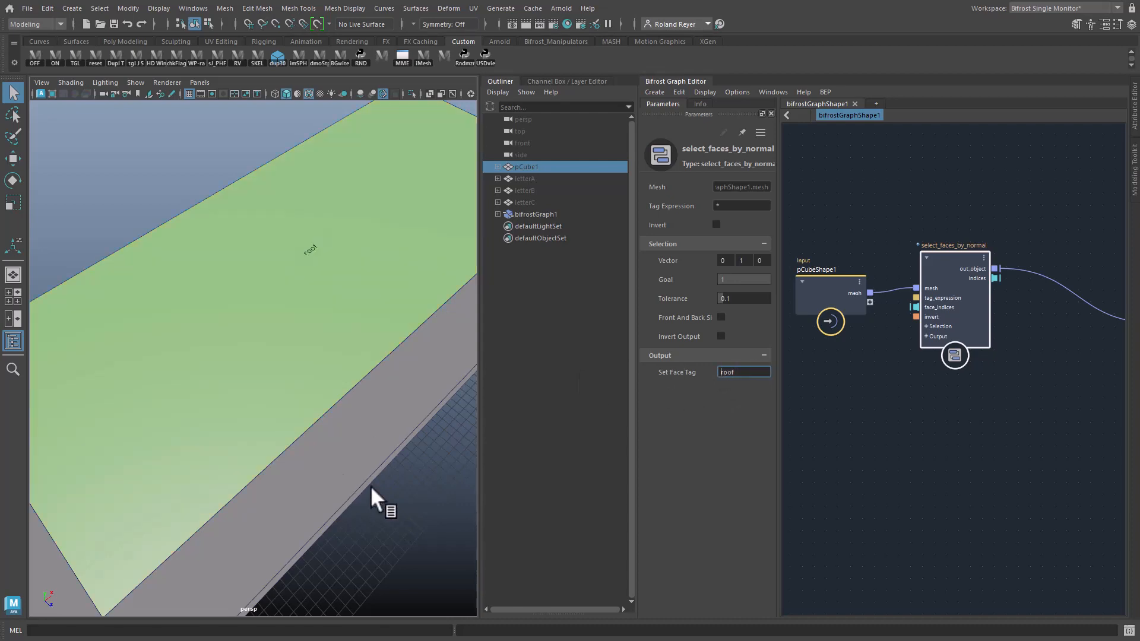
Step: Test the roof selection with a Tolerance of about 0.49, and reduce it to 0.1757
right_click_drag(369, 486, 274, 506, "alt")
left_click_drag(274, 507, 274, 466, "alt")
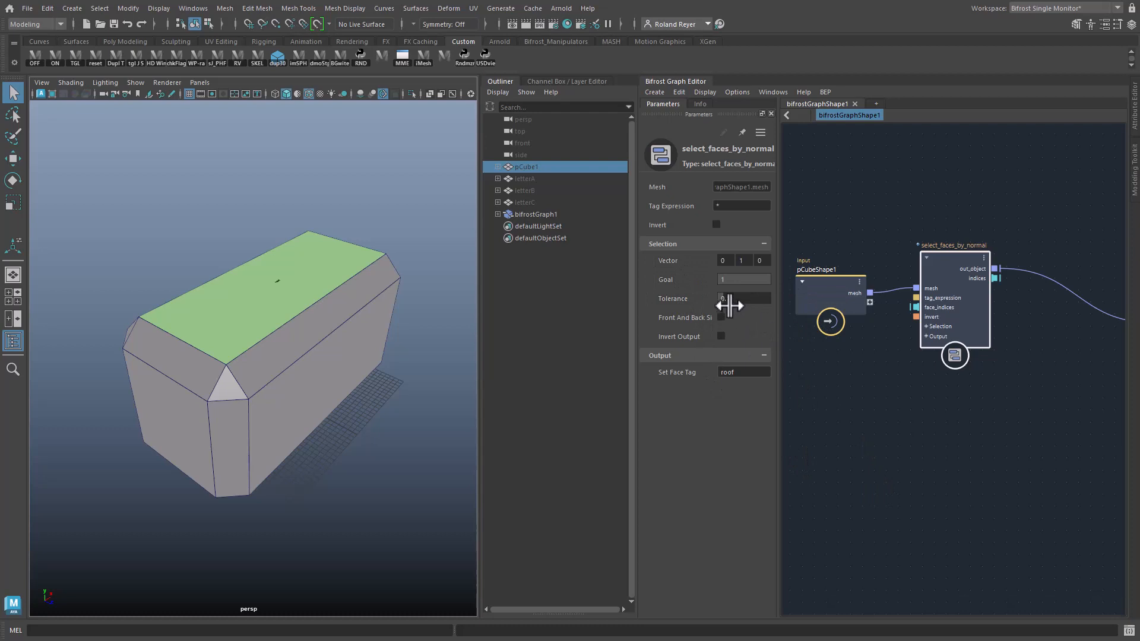
left_click_drag(726, 302, 747, 302)
left_click_drag(735, 308, 763, 302)
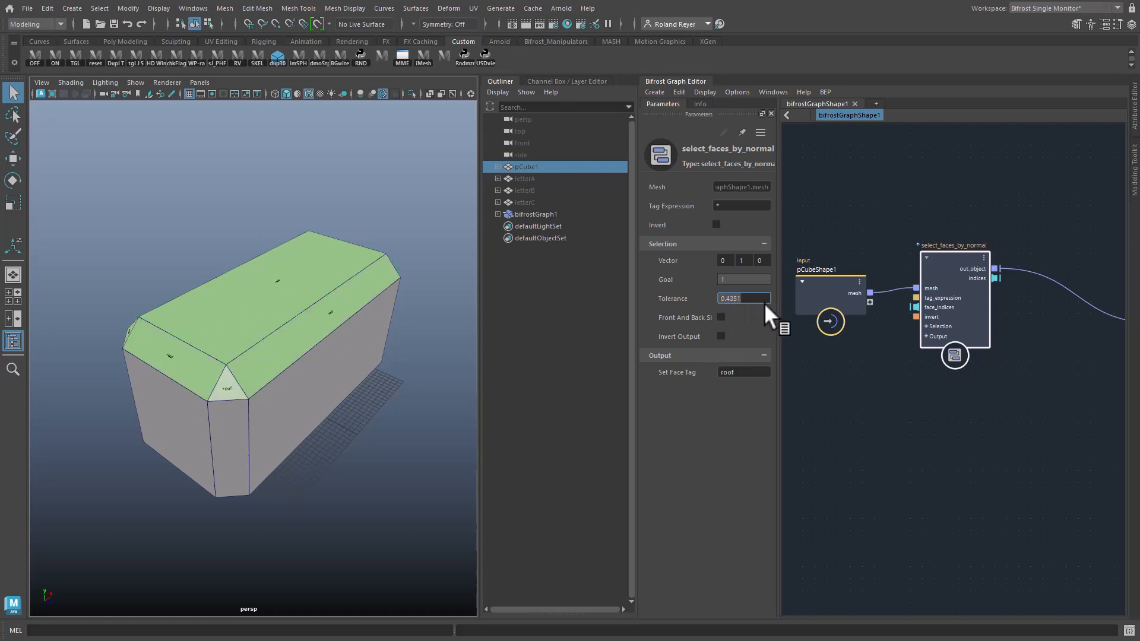
left_click_drag(297, 500, 315, 478, "alt")
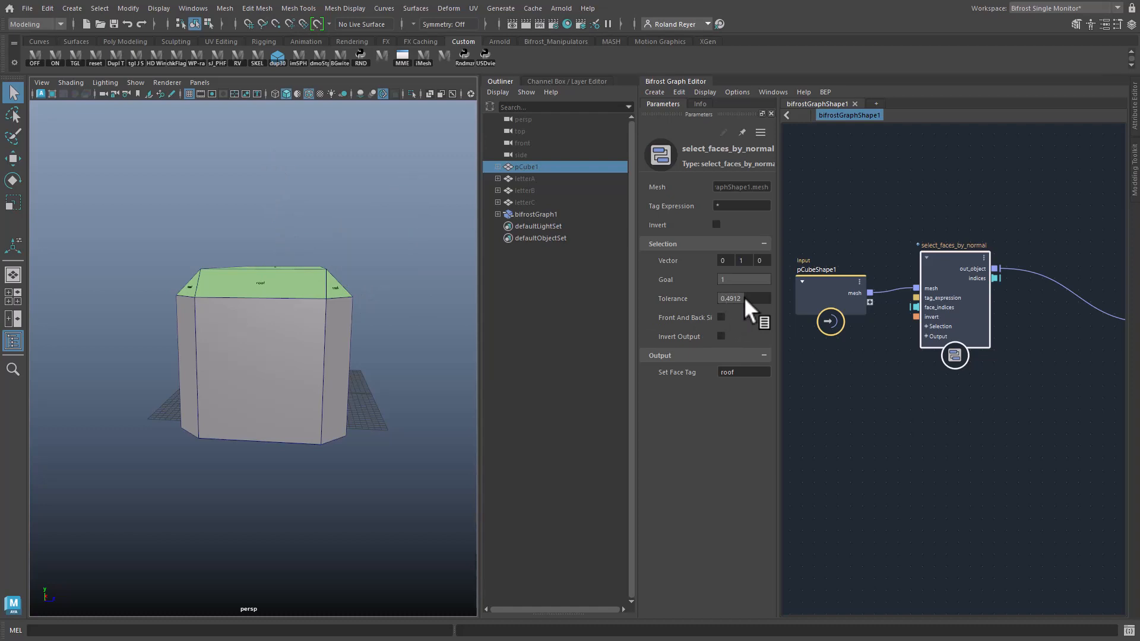
left_click_drag(732, 298, 687, 293)
left_click_drag(401, 326, 357, 379, "alt")
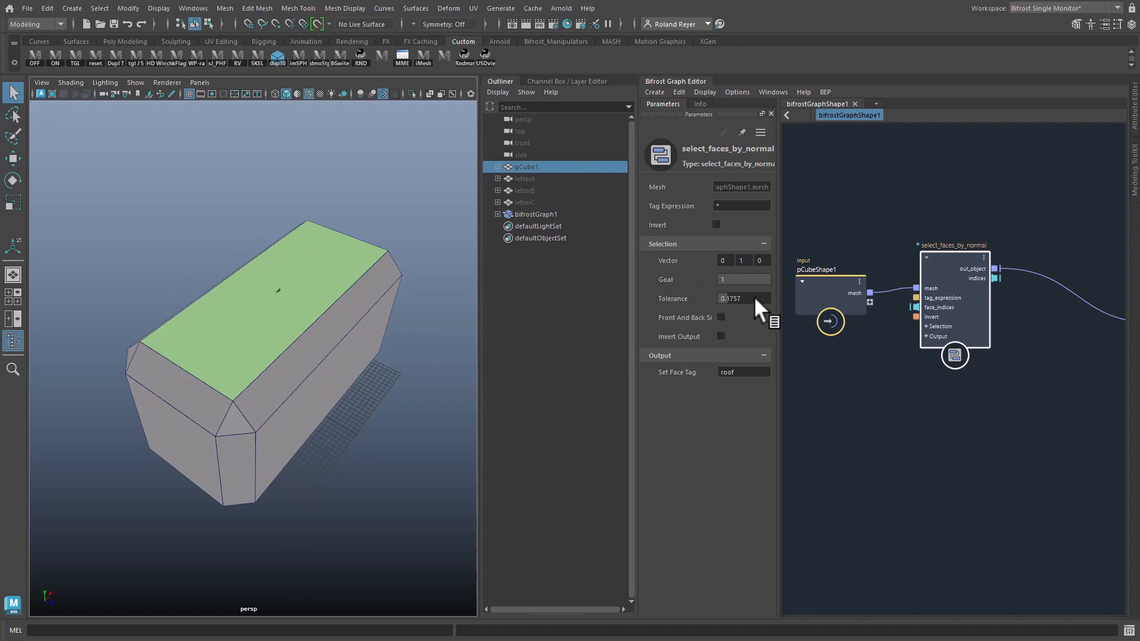
Step: Set the roof selection's Goal to 0.7193 to target the upper bevel faces, and inspect them around the mesh
left_click(760, 280)
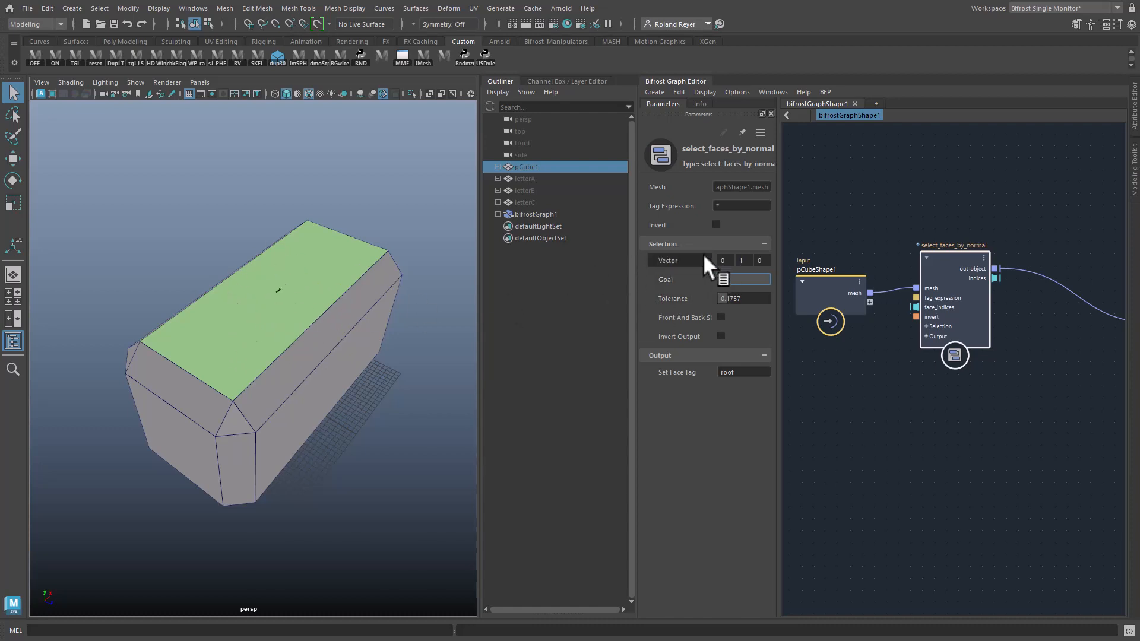
type("1")
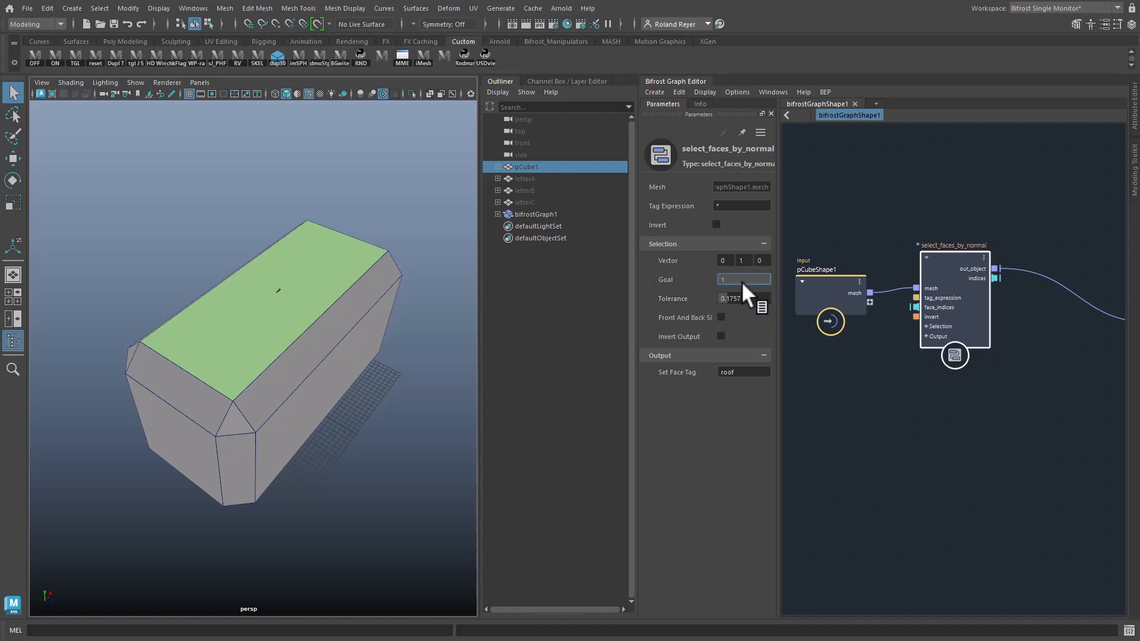
left_click_drag(763, 278, 738, 283)
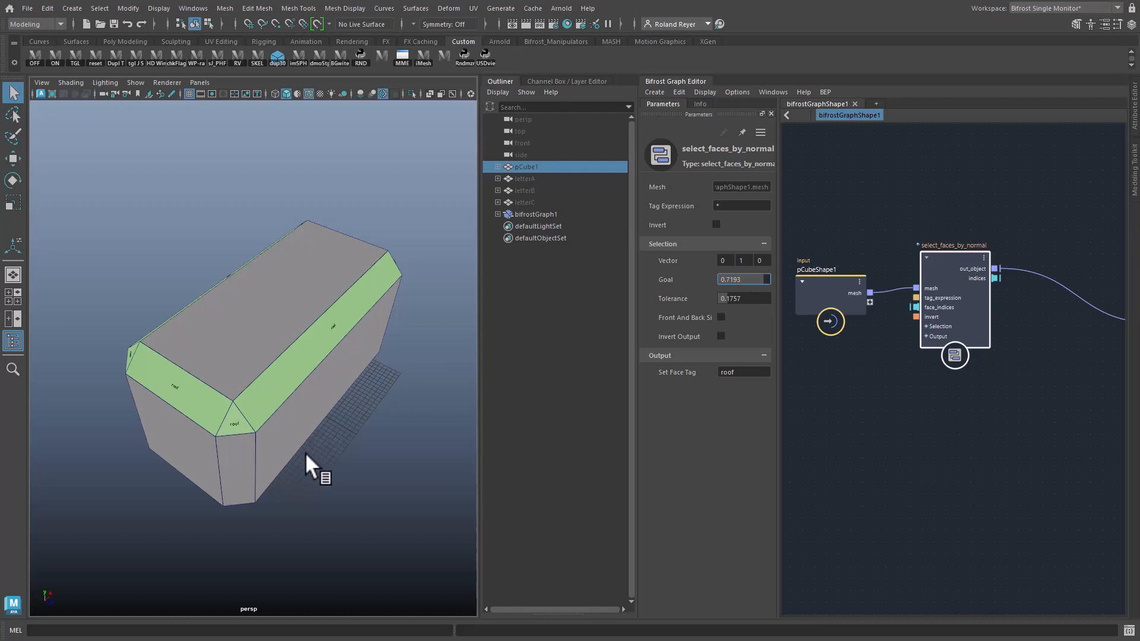
left_click_drag(304, 451, 350, 428, "alt")
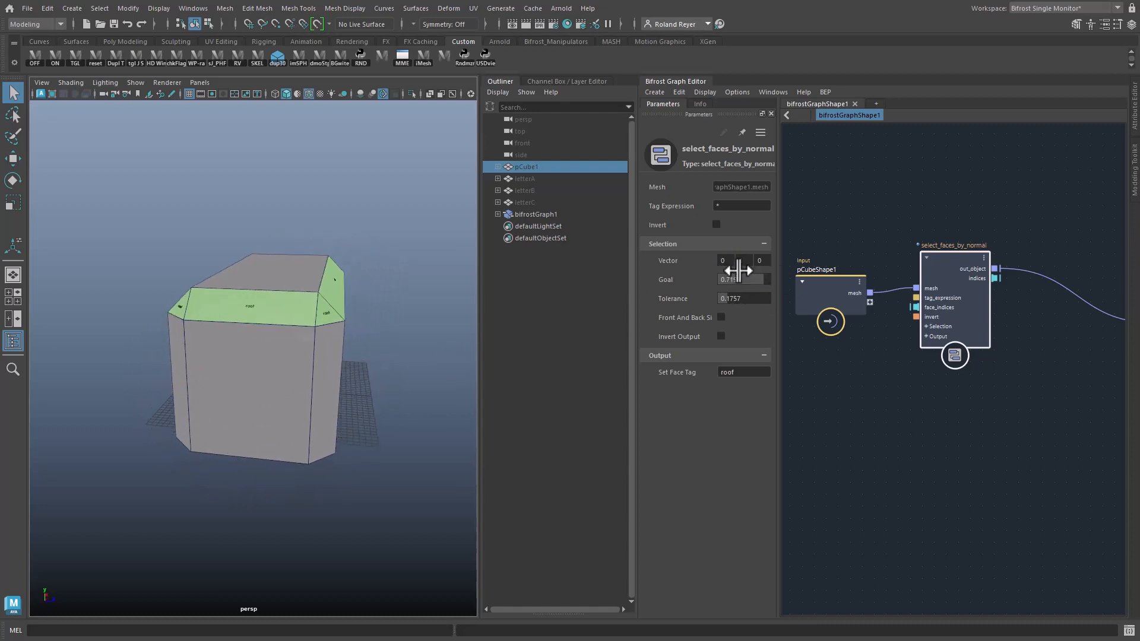
Step: Lower the roof selection's Goal to -0.0306 to target the vertical side faces
left_click_drag(760, 278, 689, 288)
left_click_drag(420, 430, 340, 430, "alt")
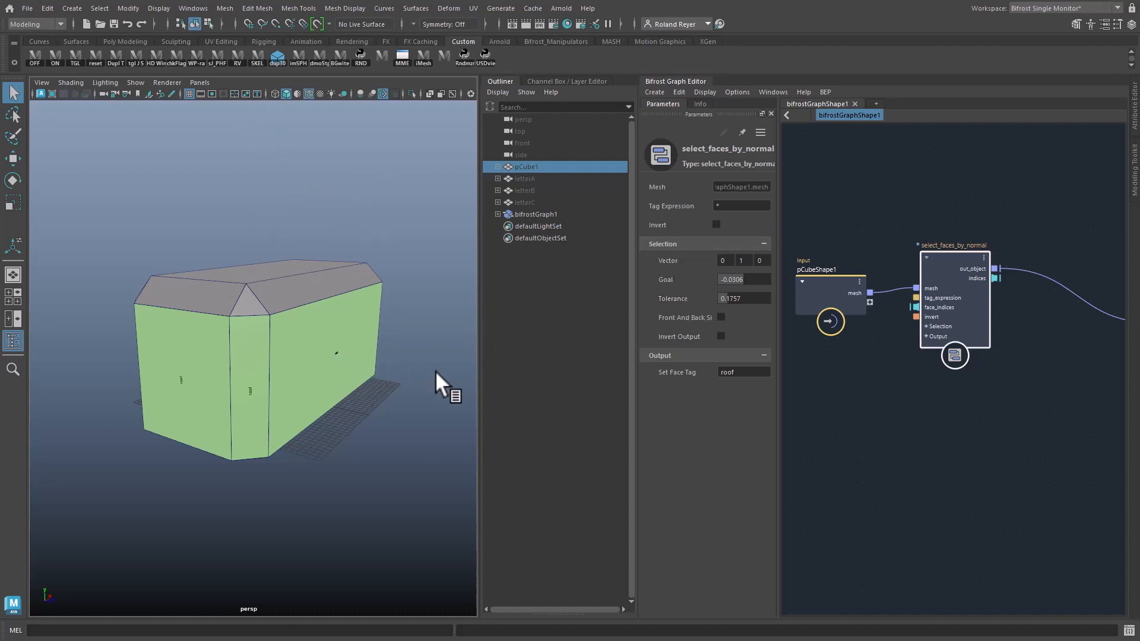
left_click_drag(366, 419, 352, 379, "alt")
Step: Try a Goal of -1 on the roof selection, inspect the mesh underside, and restore the Goal to 1
left_click_drag(735, 279, 602, 284)
left_click_drag(301, 444, 269, 356, "alt")
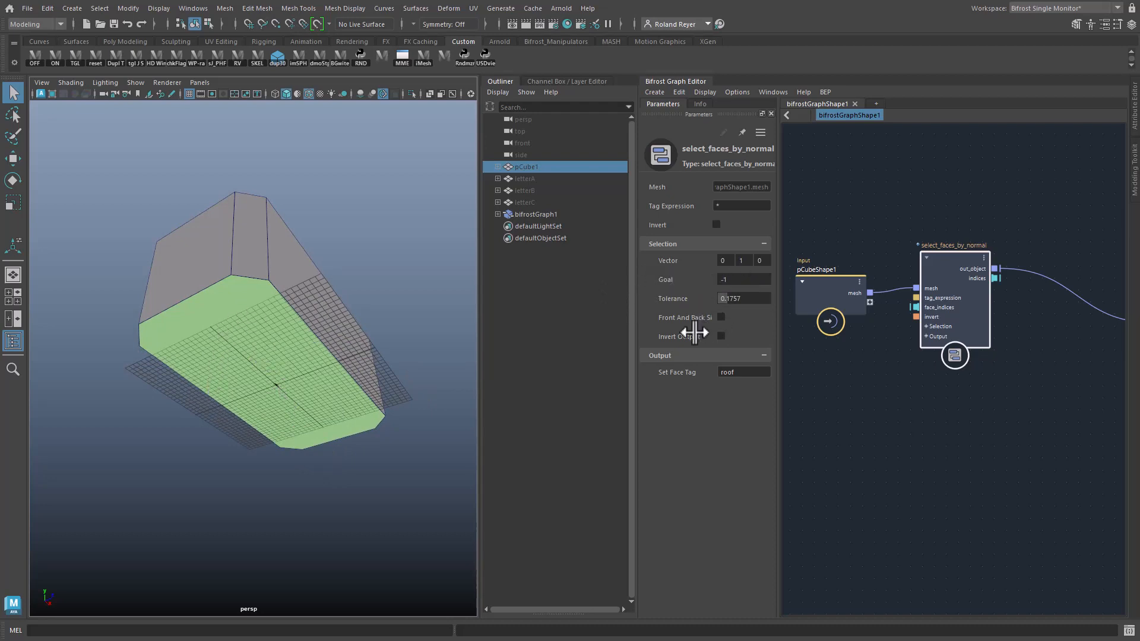
left_click_drag(382, 356, 394, 420, "alt")
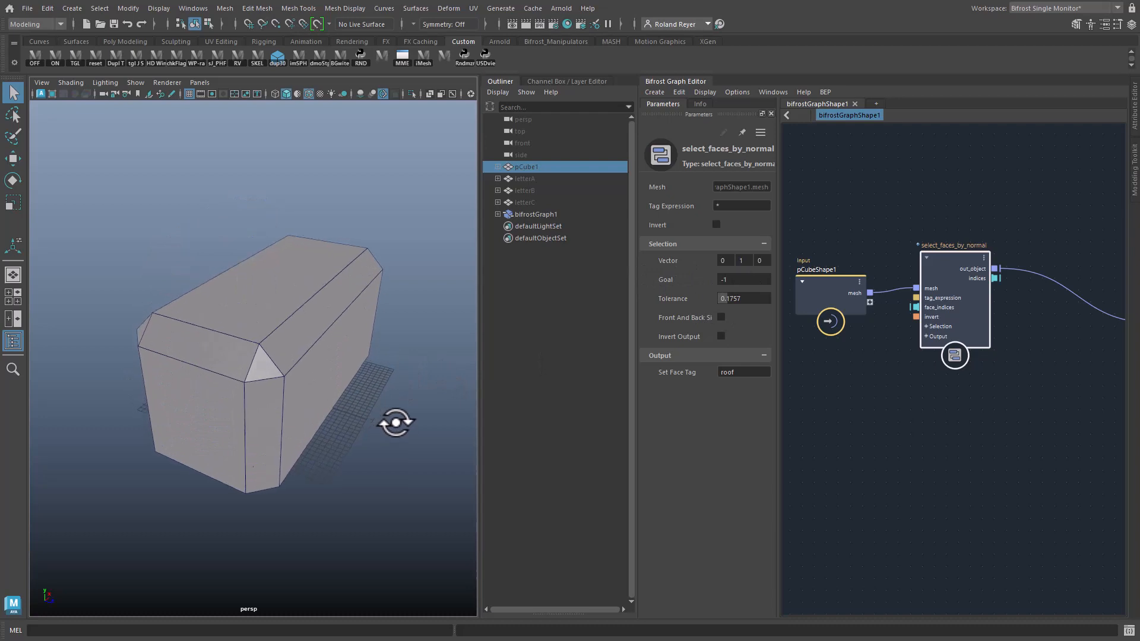
left_click_drag(722, 277, 921, 280)
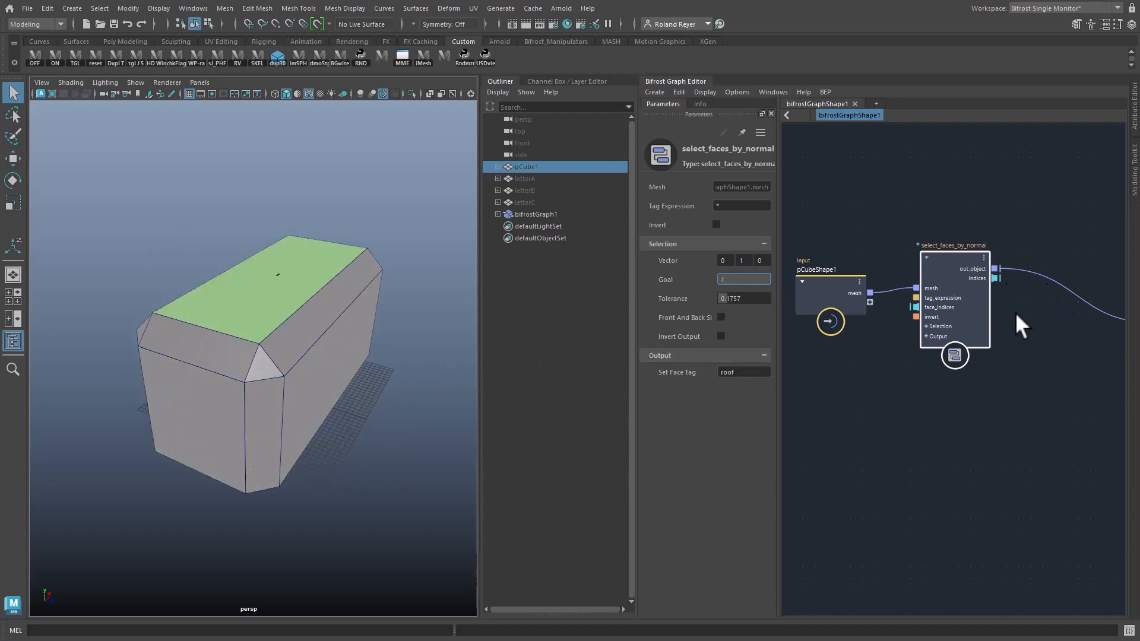
Step: Insert a second select_faces_by_normal node into the connection between the first one and PPG_multi_cut
middle_click_drag(319, 436, 295, 428, "alt")
middle_click_drag(913, 463, 831, 442, "alt")
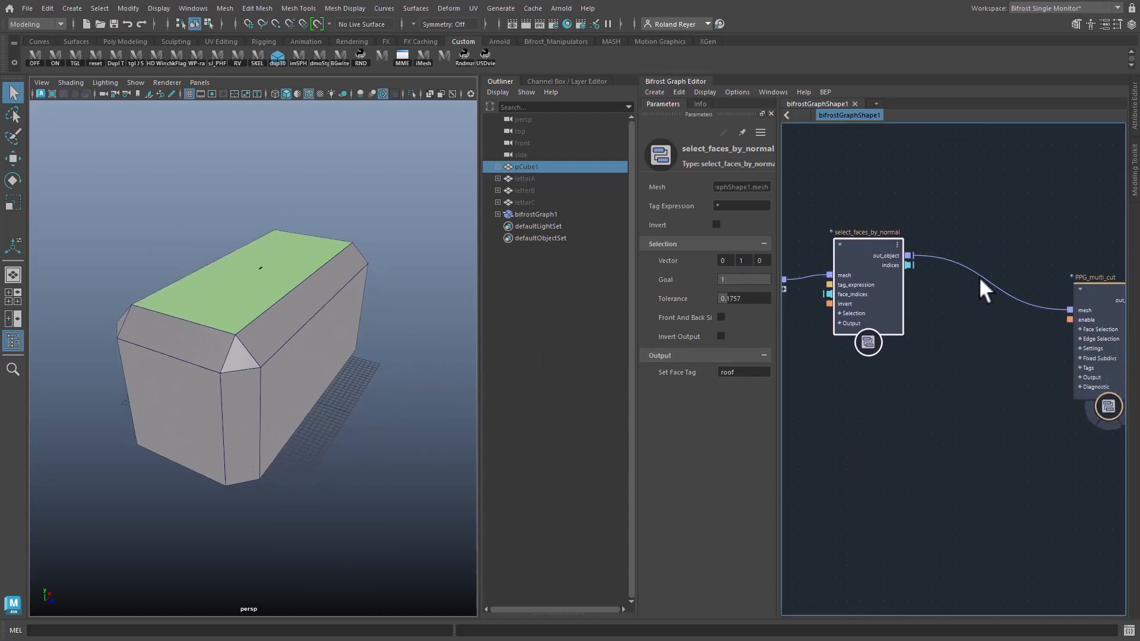
left_click(978, 276)
key("Tab")
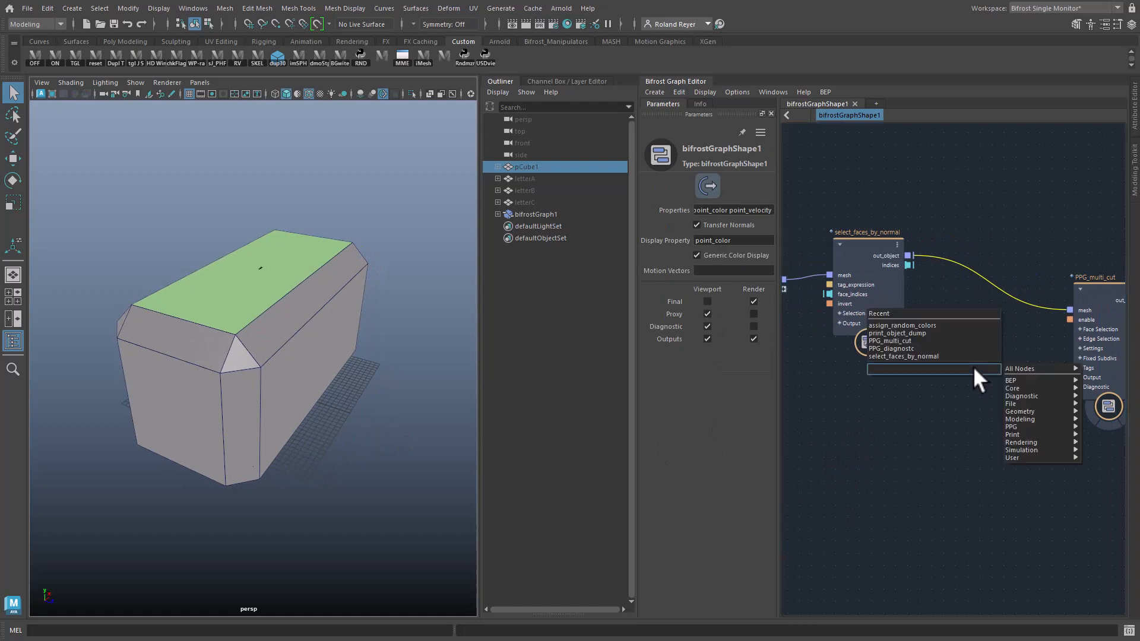
type("sfbn")
key("Return")
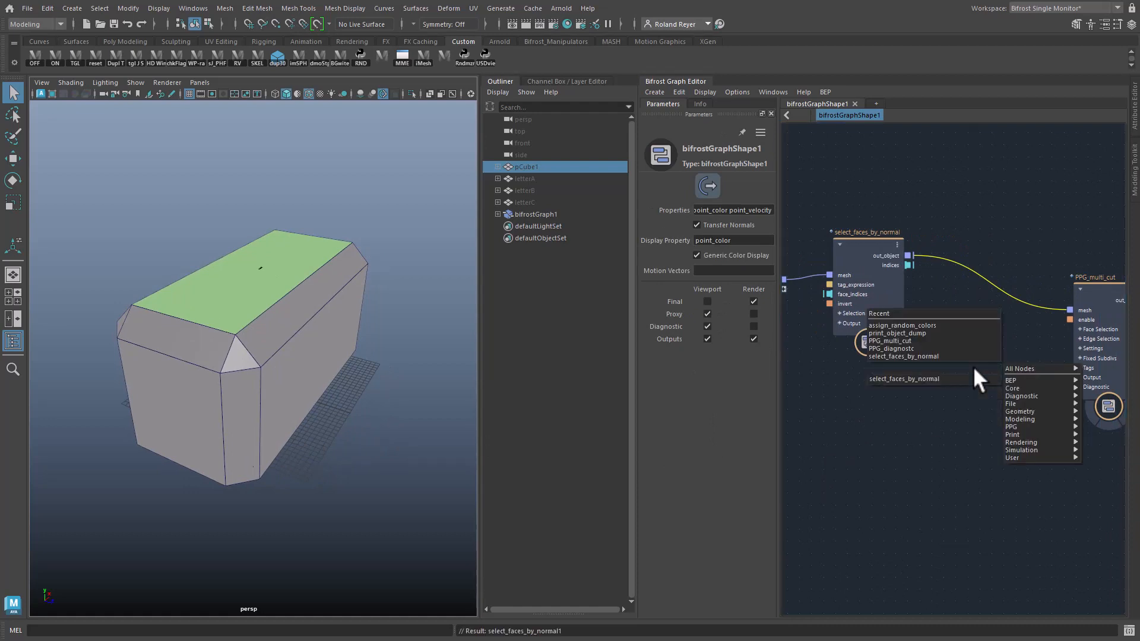
Step: Target the upper bevel faces with the second select_faces_by_normal node by setting Goal to 0.63915 and tag them roof_sides
left_click_drag(991, 405, 983, 257)
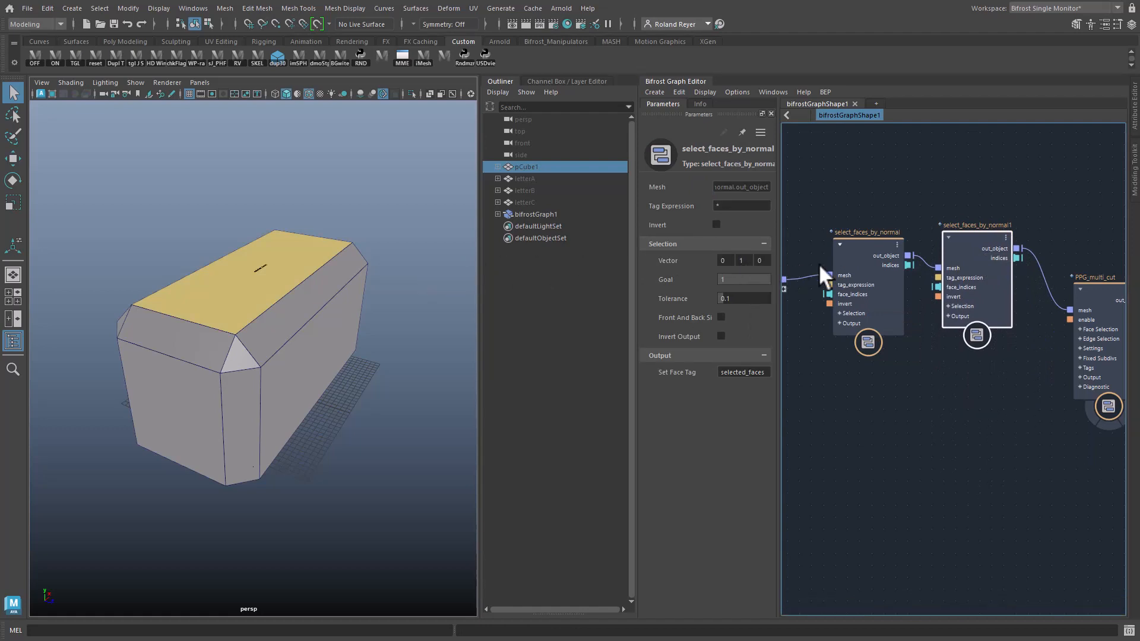
left_click_drag(733, 283, 717, 344)
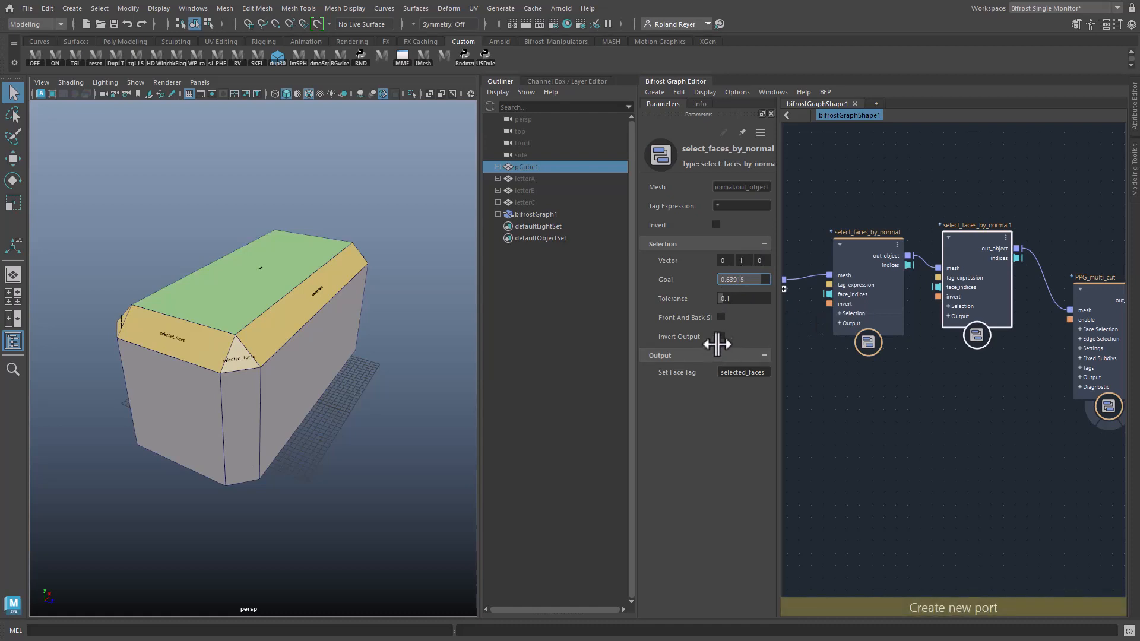
double_click(766, 373)
type("roof_sides")
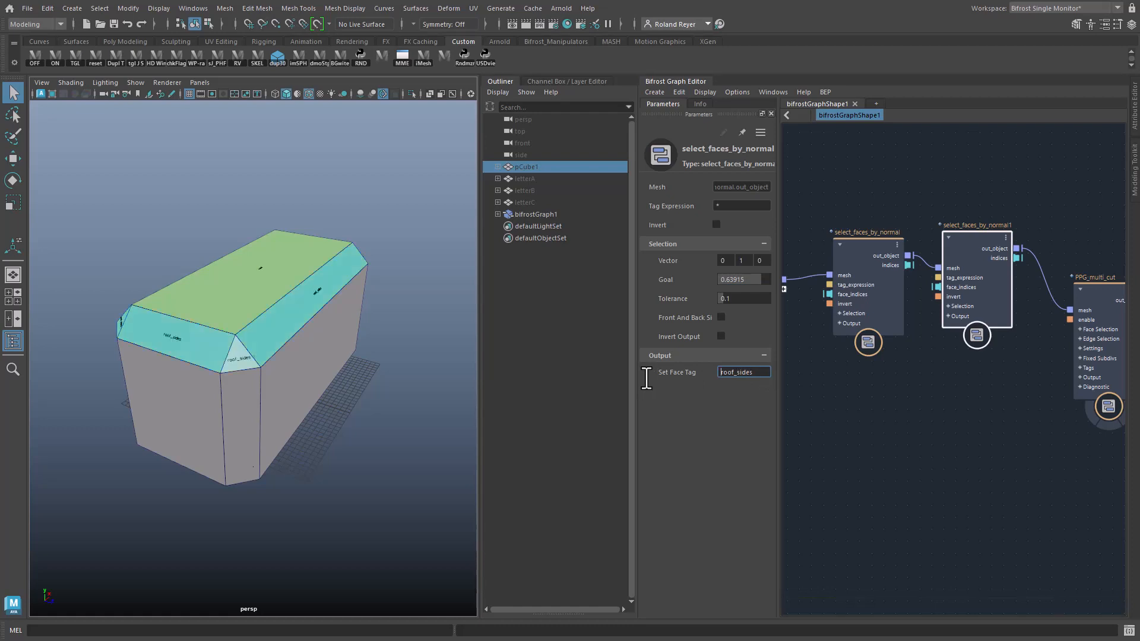
Step: Move both select_faces_by_normal nodes away from PPG_multi_cut and insert a third select_faces_by_normal node into the connection after them
scroll(895, 439, "down", 4)
middle_click_drag(880, 491, 942, 493)
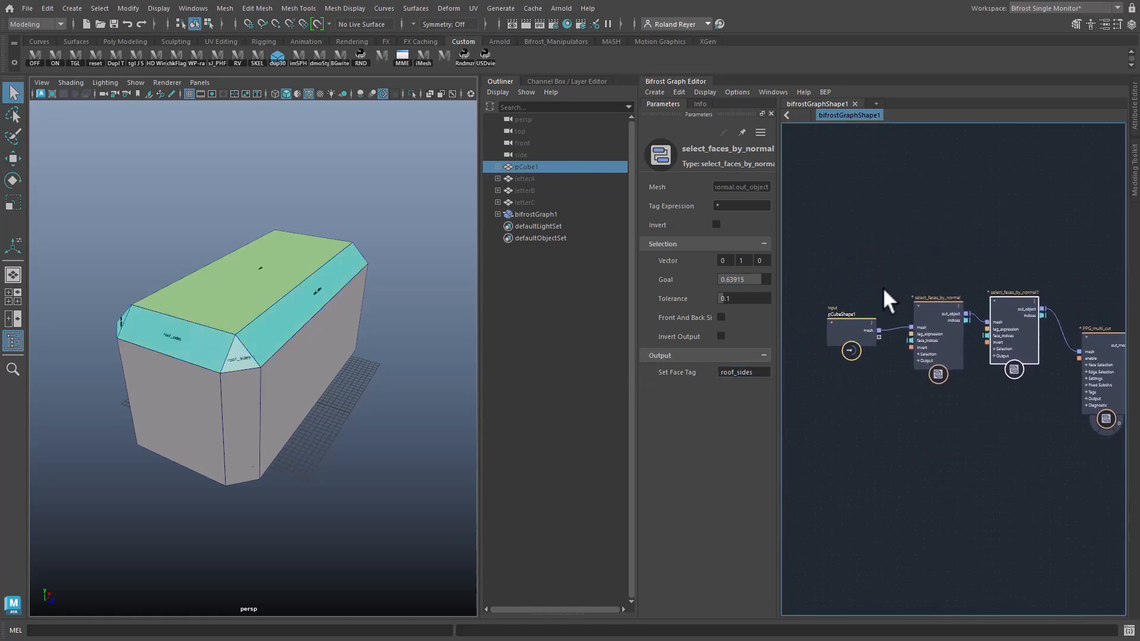
left_click_drag(954, 331, 772, 377)
middle_click_drag(920, 417, 1070, 412)
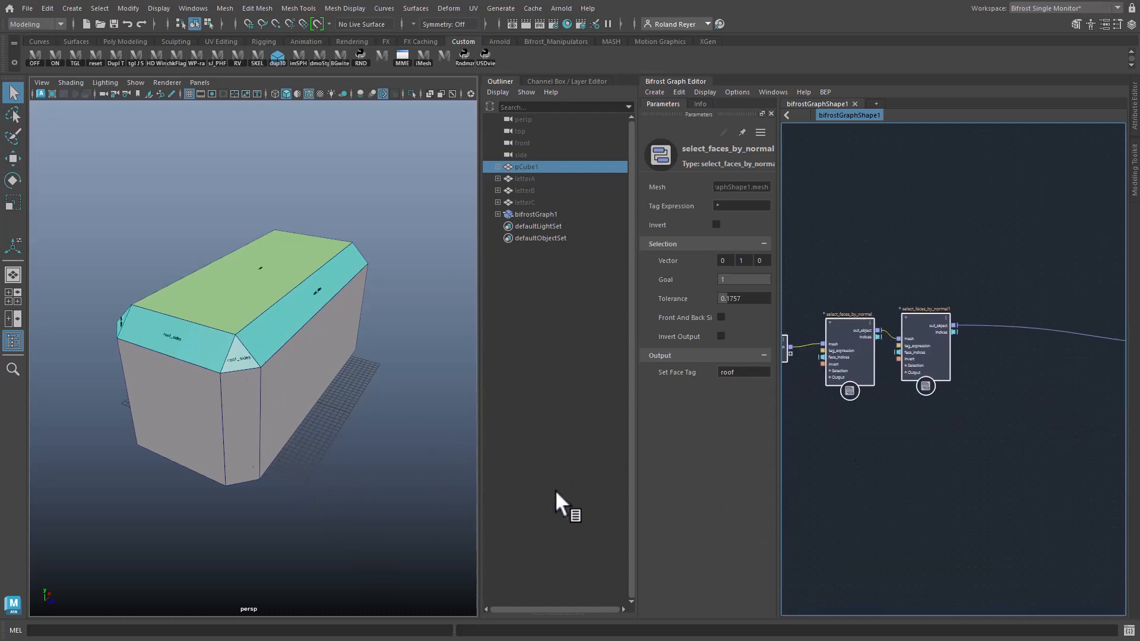
left_click(988, 291)
key("Tab")
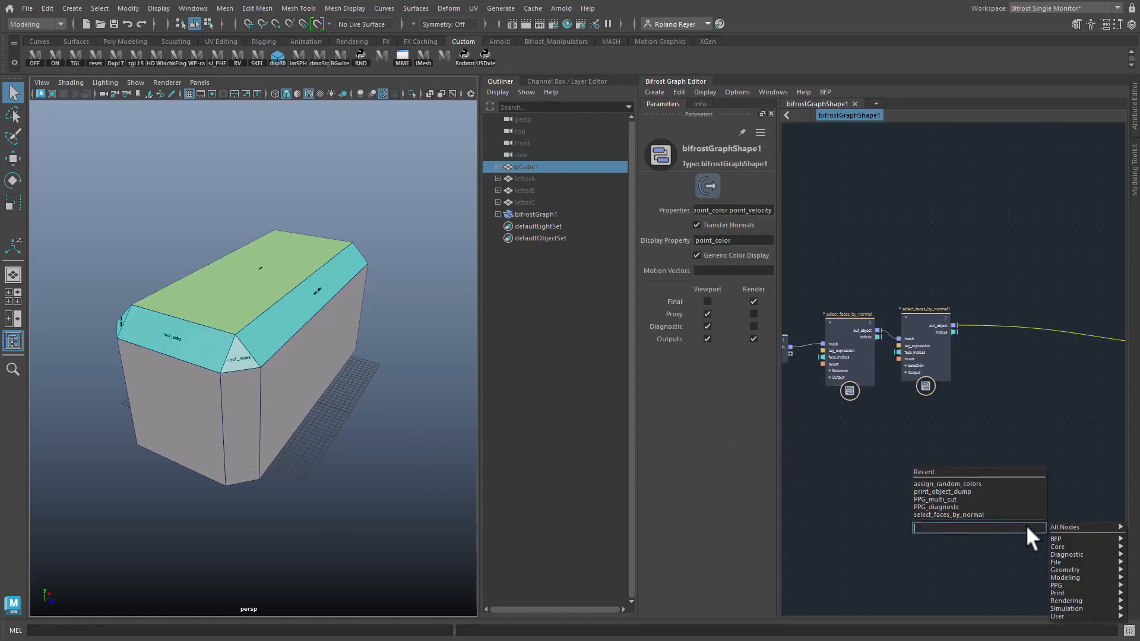
type("sfbn")
key("Return")
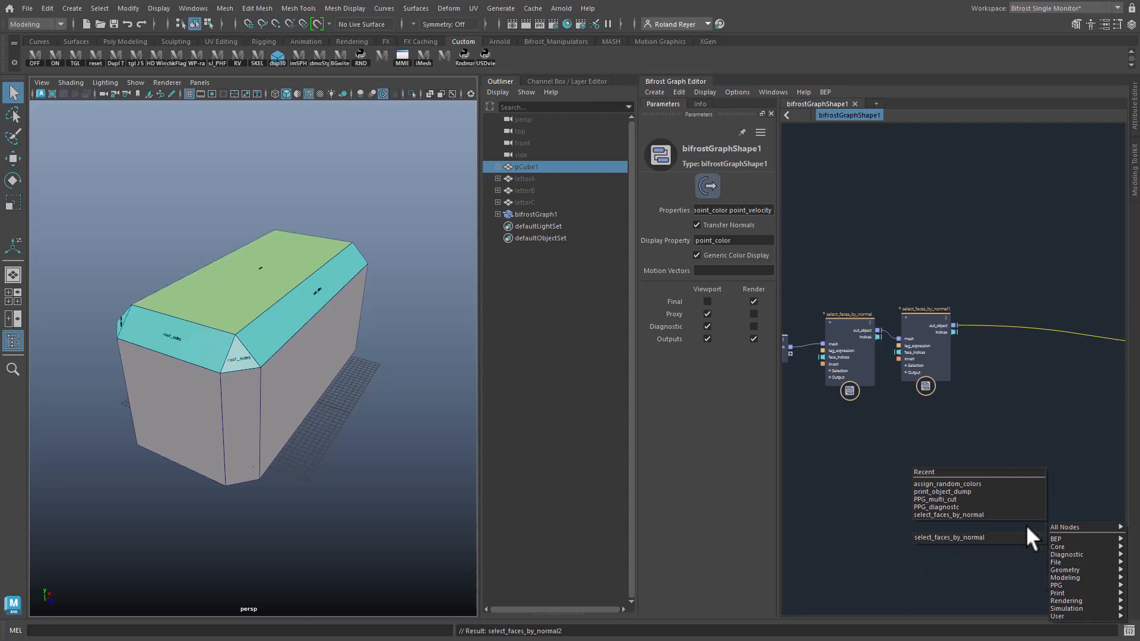
left_click_drag(1022, 537, 1017, 308)
Step: Set the third selection node's Goal to 0 to target the vertical side faces and name its face tag body
mouse_move(751, 280)
left_mouse_down()
mouse_move(696, 281)
mouse_move(746, 280)
left_mouse_up()
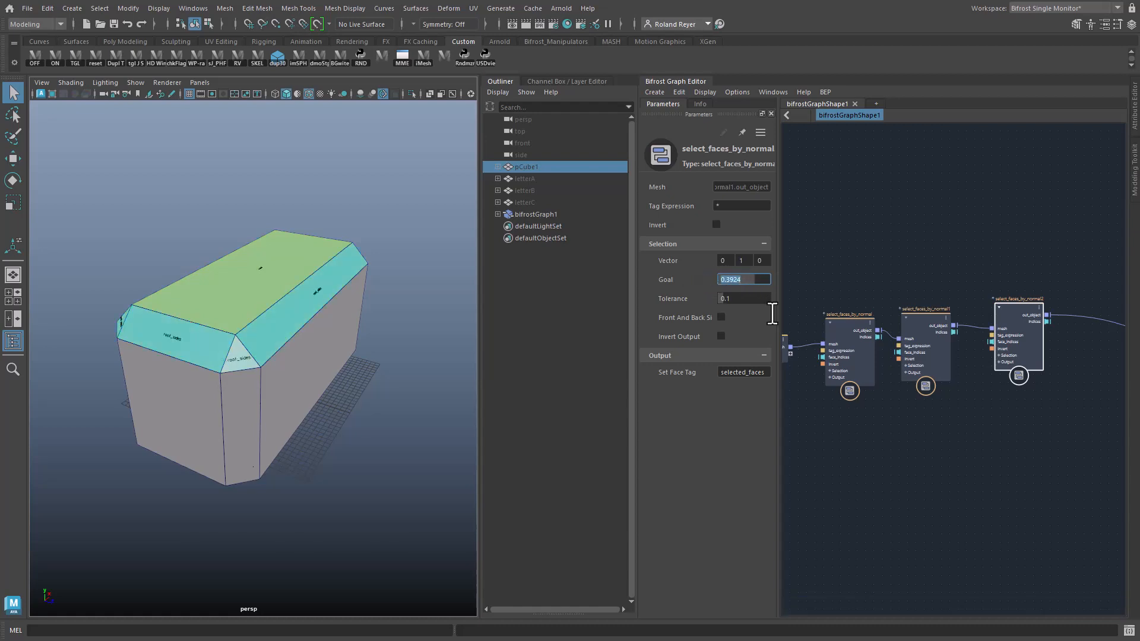
type("0")
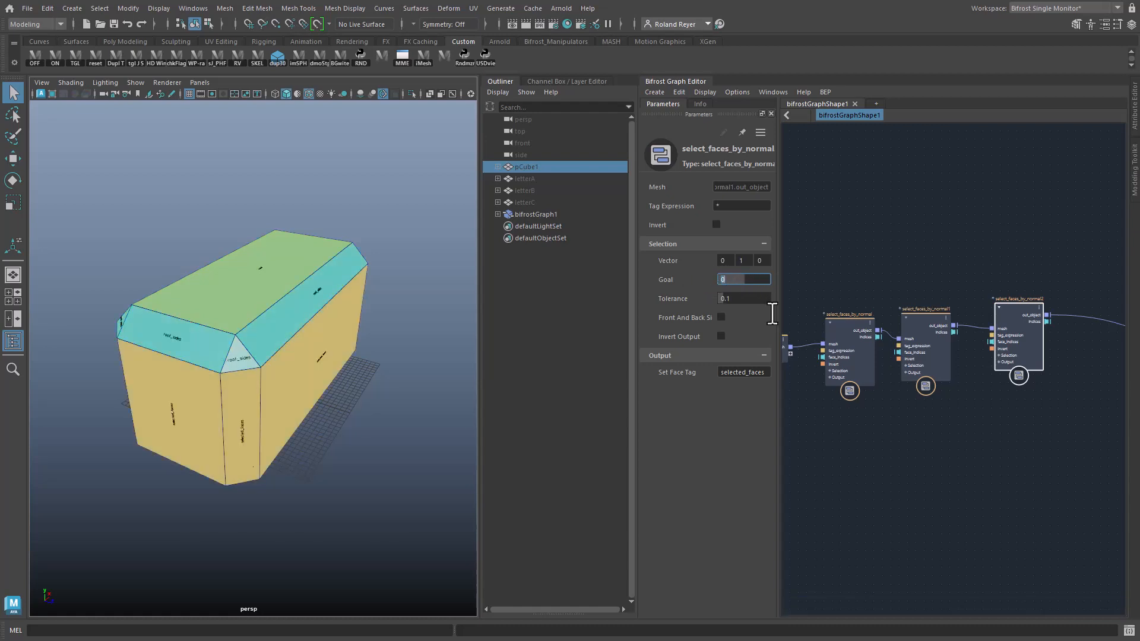
left_click(767, 378)
left_click_drag(765, 374, 697, 371)
type("body")
key("Return")
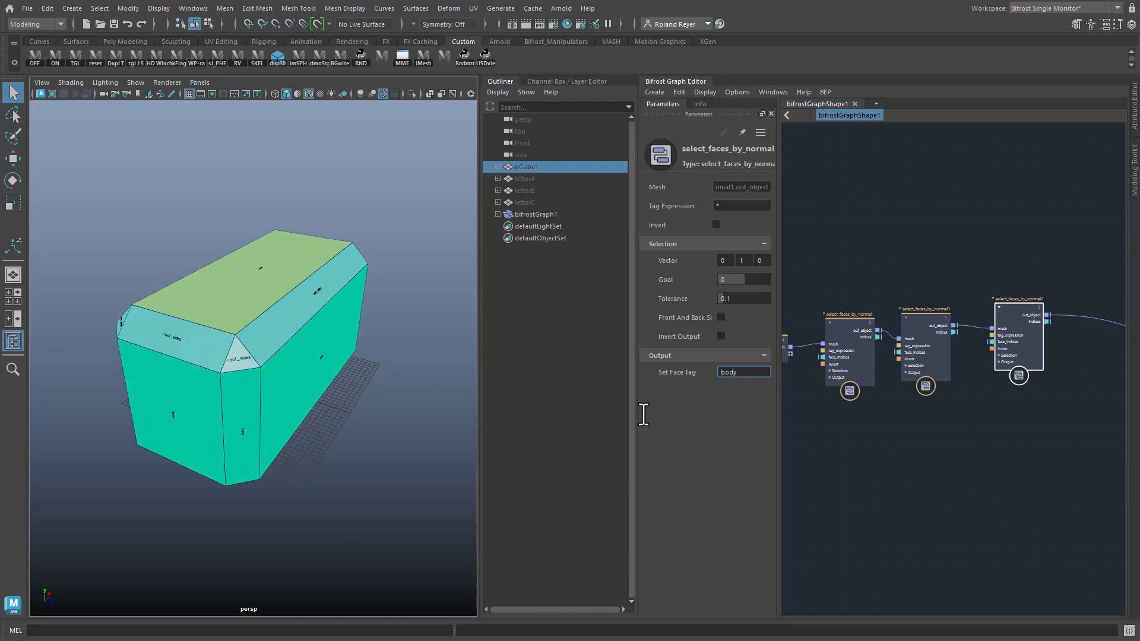
Step: Inspect the mesh's sides and underside, and examine the Face Tag Names tag expression of the PPG_diagnostc node
left_click_drag(297, 453, 349, 440, "alt")
middle_click_drag(982, 497, 942, 483)
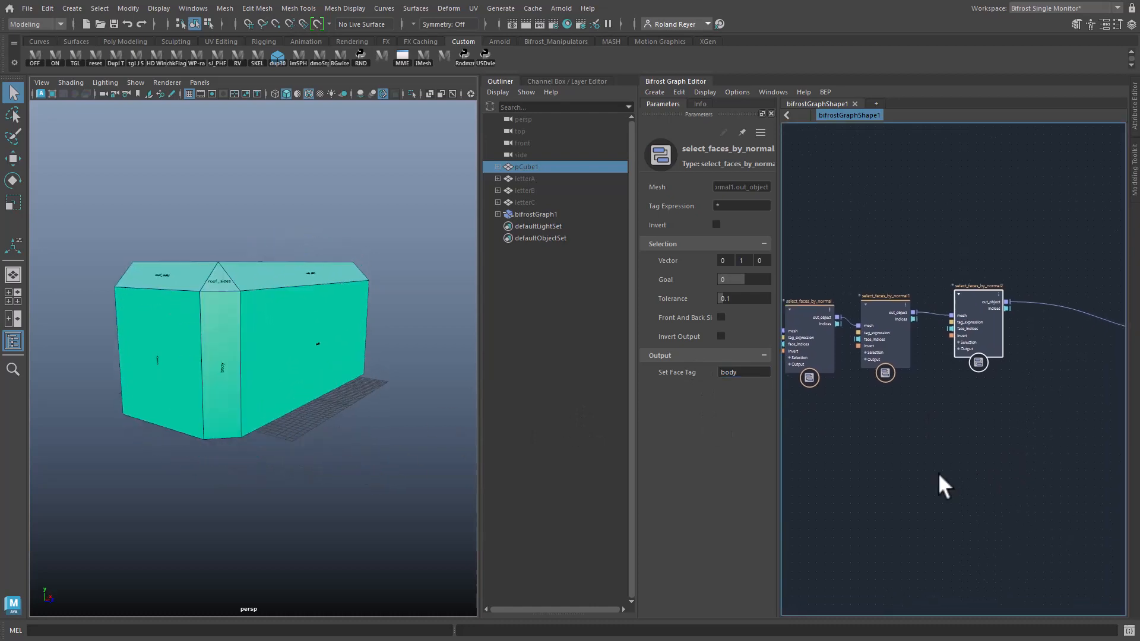
left_click_drag(211, 483, 209, 424, "alt")
scroll(351, 501, "up", 5)
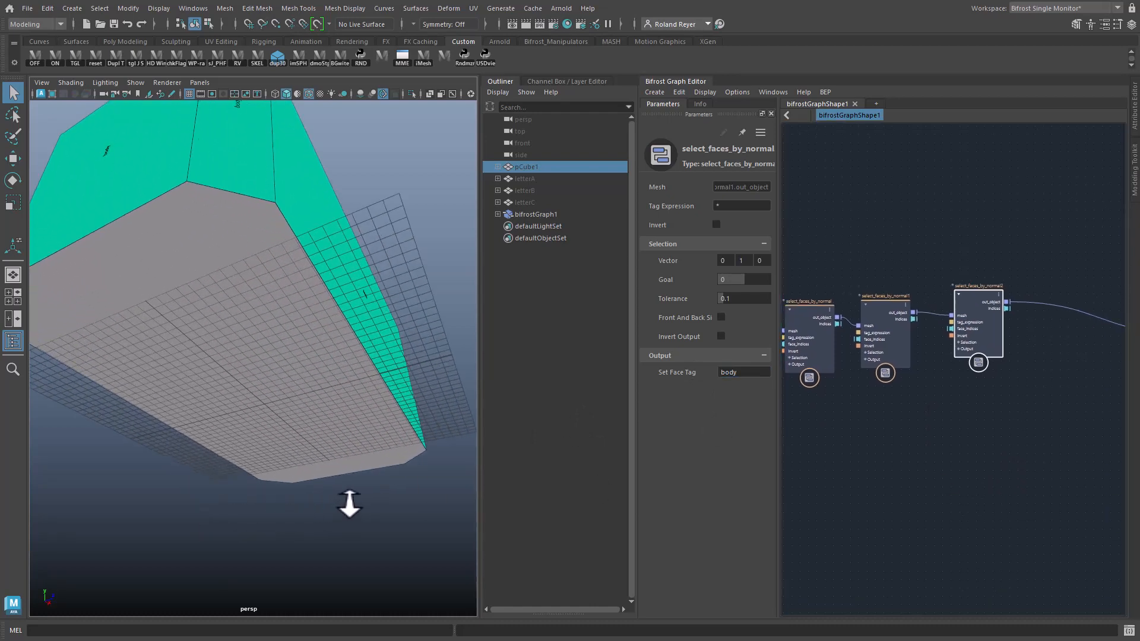
left_click_drag(351, 501, 197, 281, "alt")
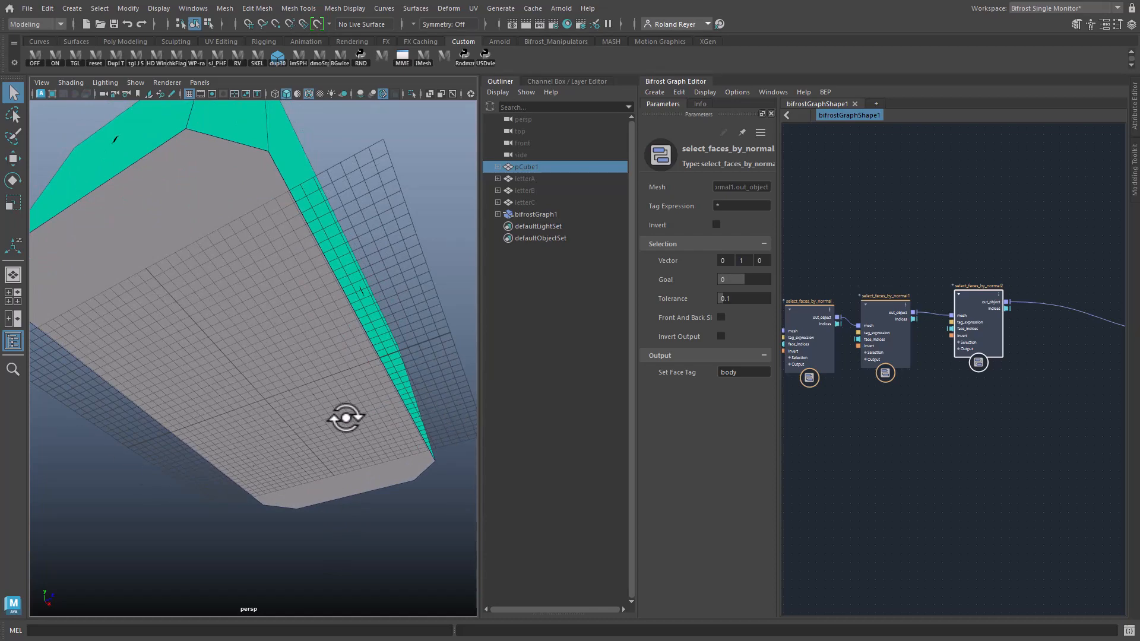
right_click_drag(433, 378, 303, 435, "alt")
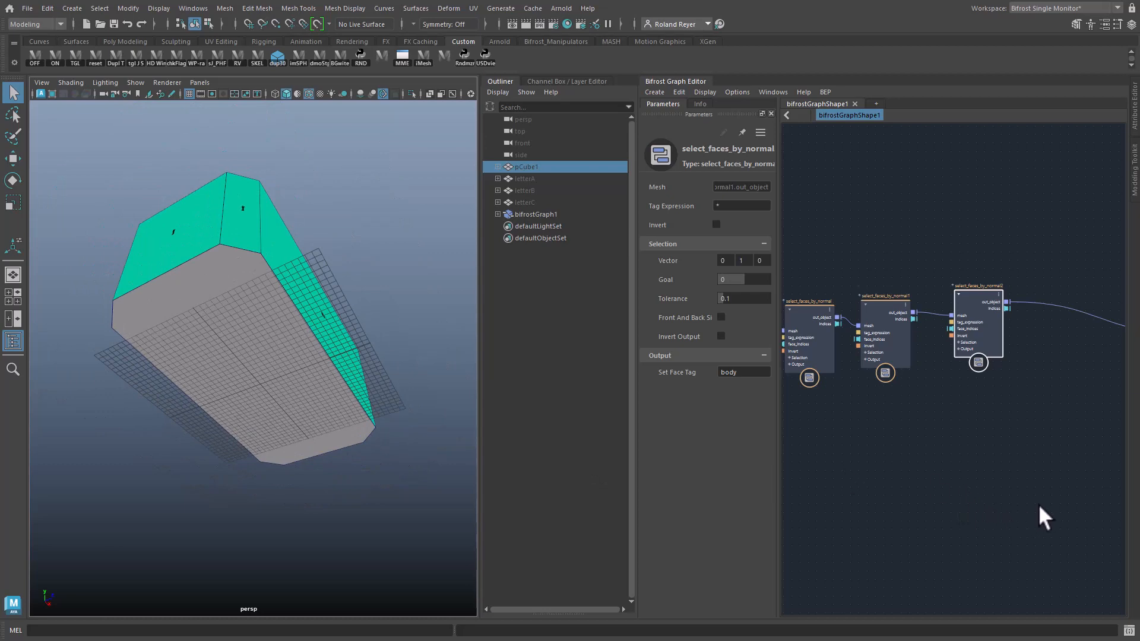
middle_click_drag(1017, 501, 810, 473)
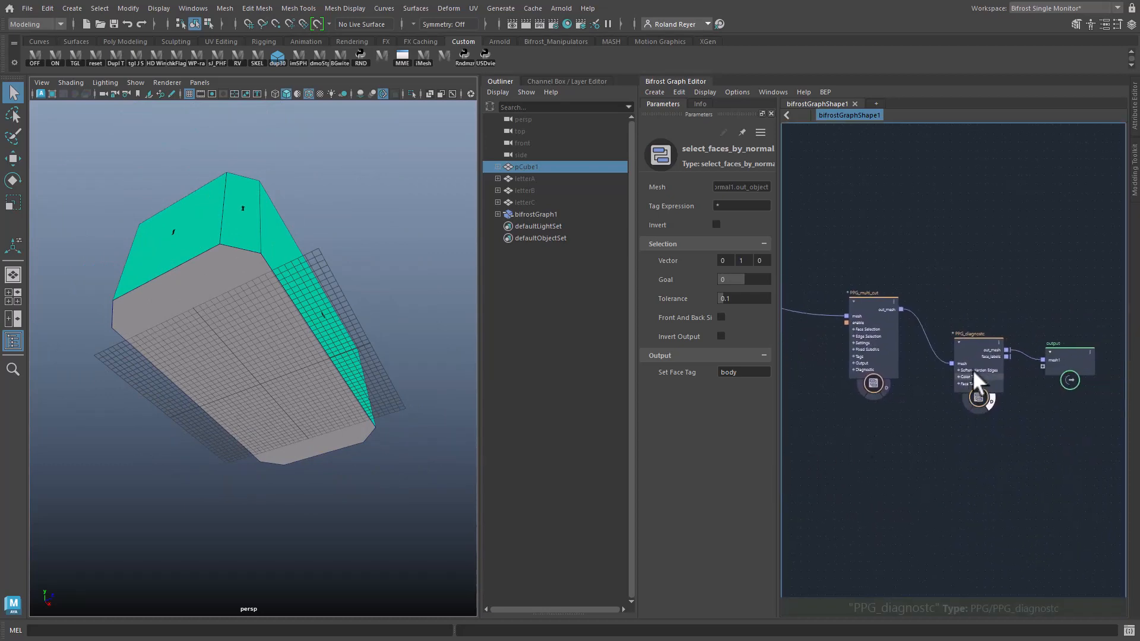
left_click(976, 340)
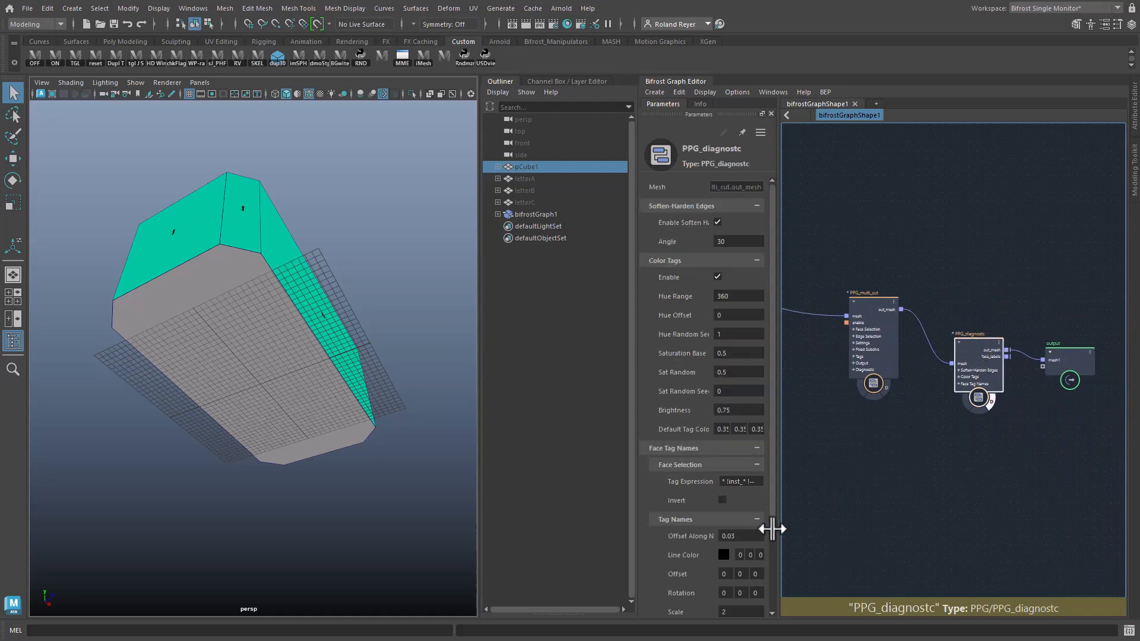
left_click(755, 481)
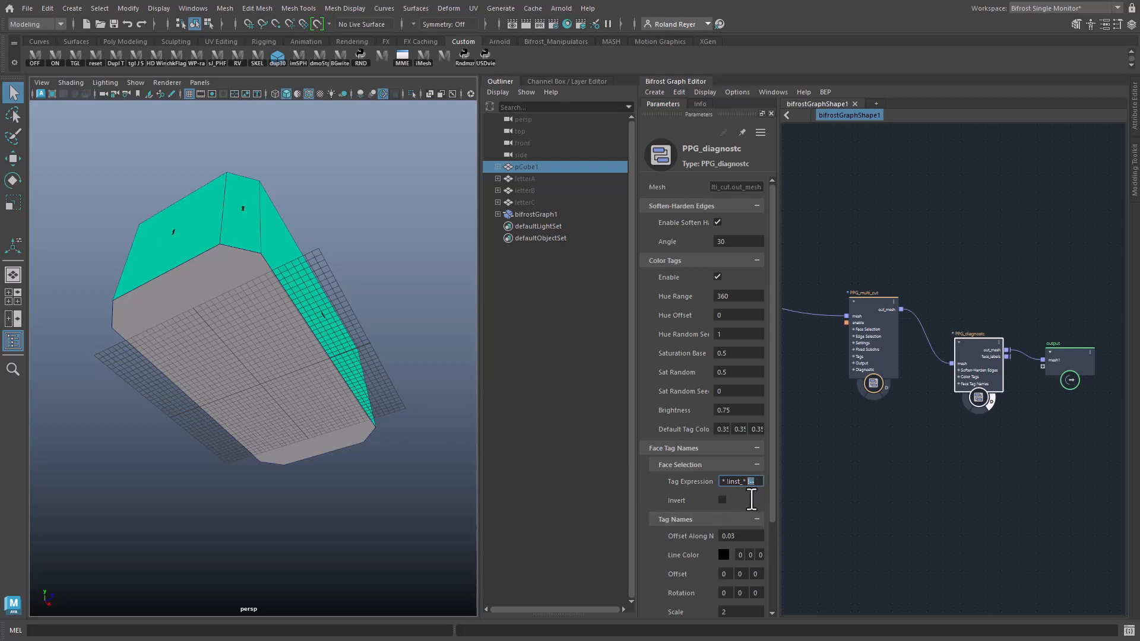
Step: Insert a new_face_tag node into the connection between the third select_faces_by_normal node and PPG_multi_cut
middle_click_drag(857, 474, 1010, 492, "alt")
middle_click_drag(891, 478, 965, 497, "alt")
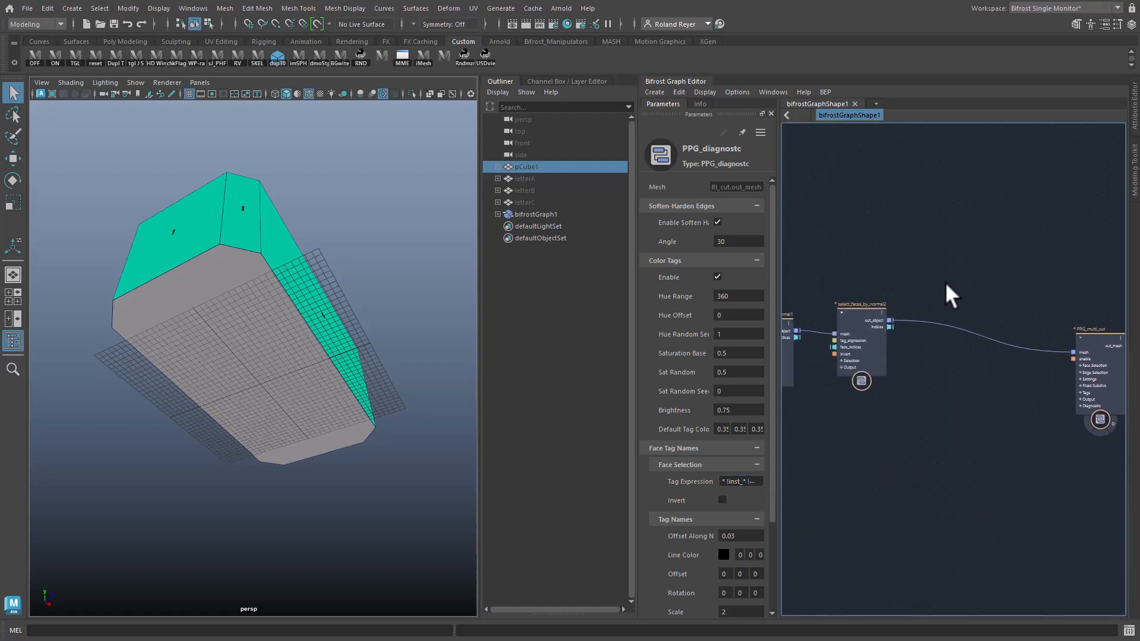
left_click_drag(945, 281, 940, 452)
key("Tab")
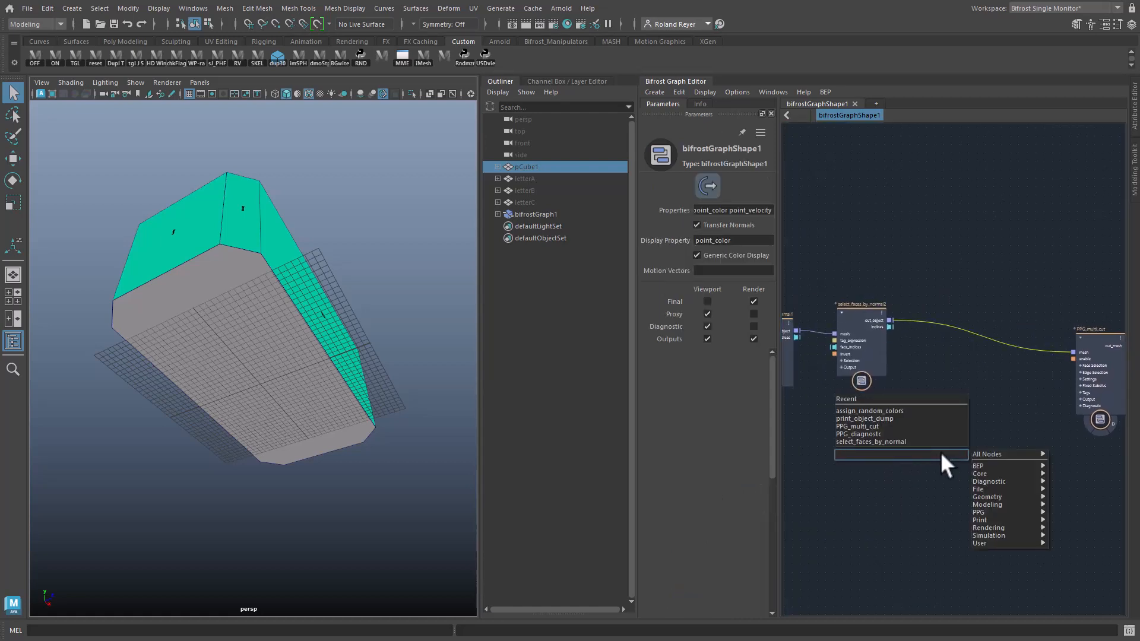
type("nft")
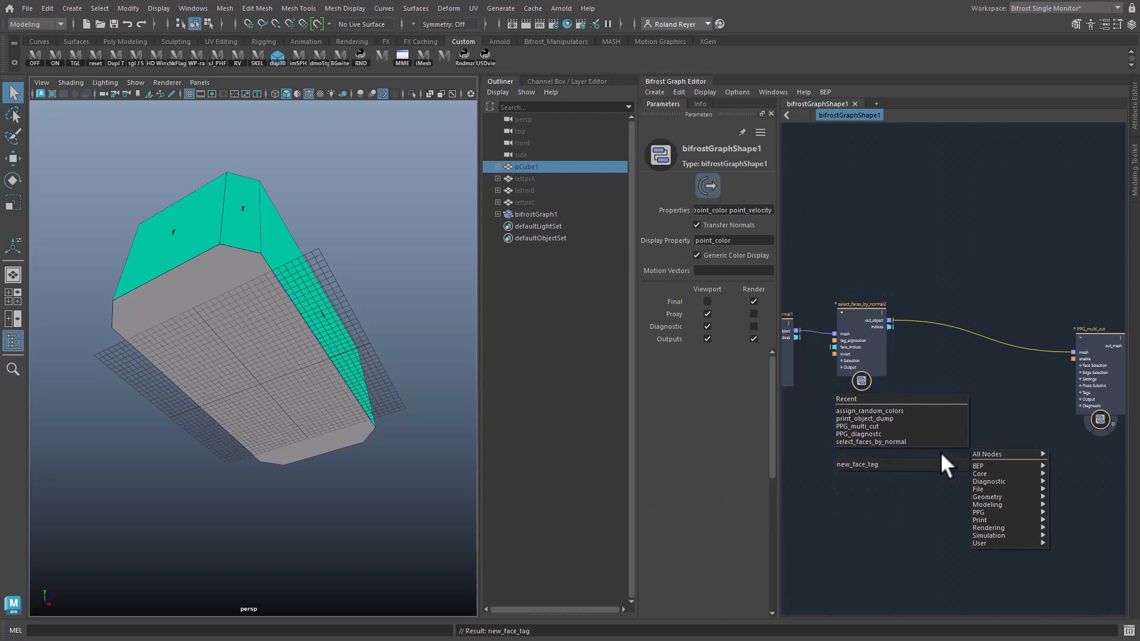
left_click(940, 463)
left_click_drag(941, 464, 945, 302)
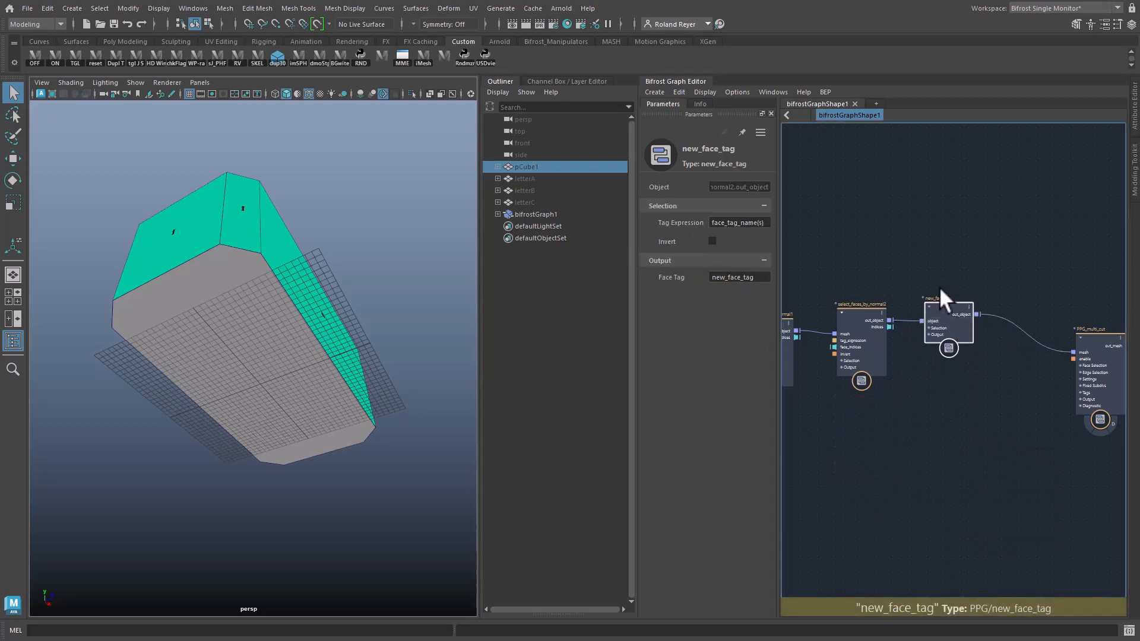
Step: Set the new_face_tag node's Tag Expression to -- and its output Face Tag to bottom
left_click(765, 223)
left_click_drag(767, 224, 651, 220)
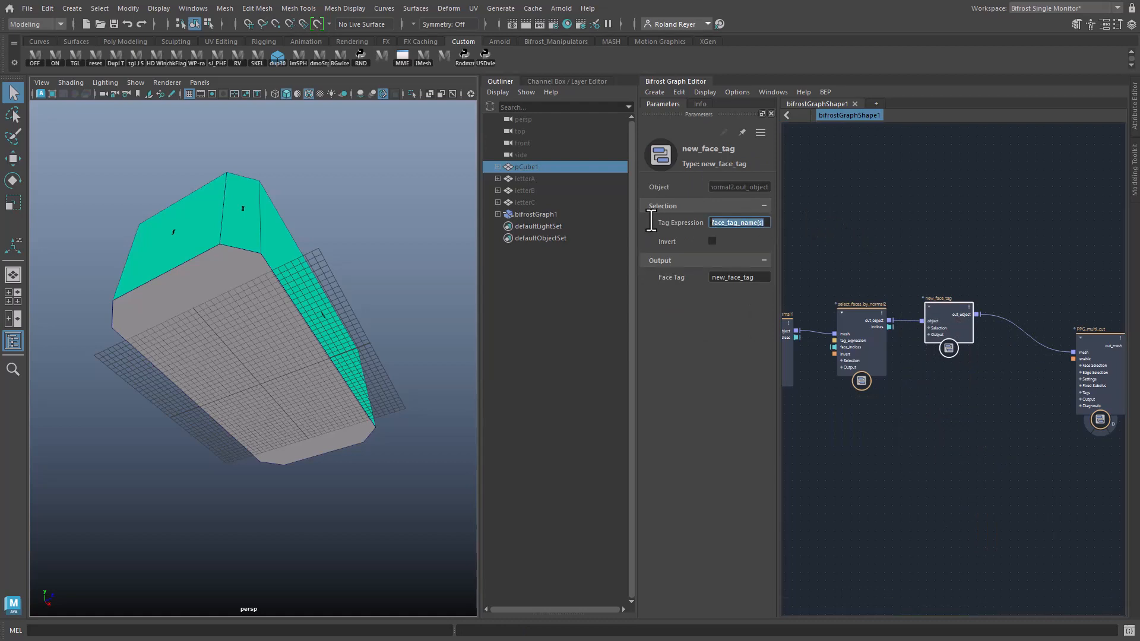
key("BackSpace")
type("--")
left_click_drag(764, 277, 678, 274)
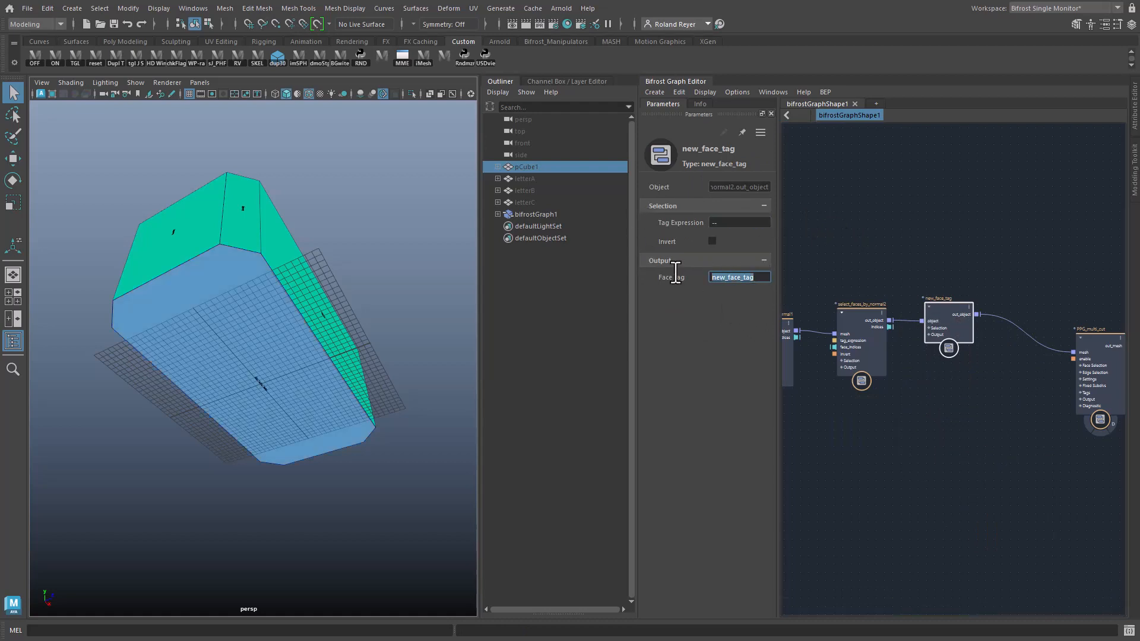
type("bottom")
key("Return")
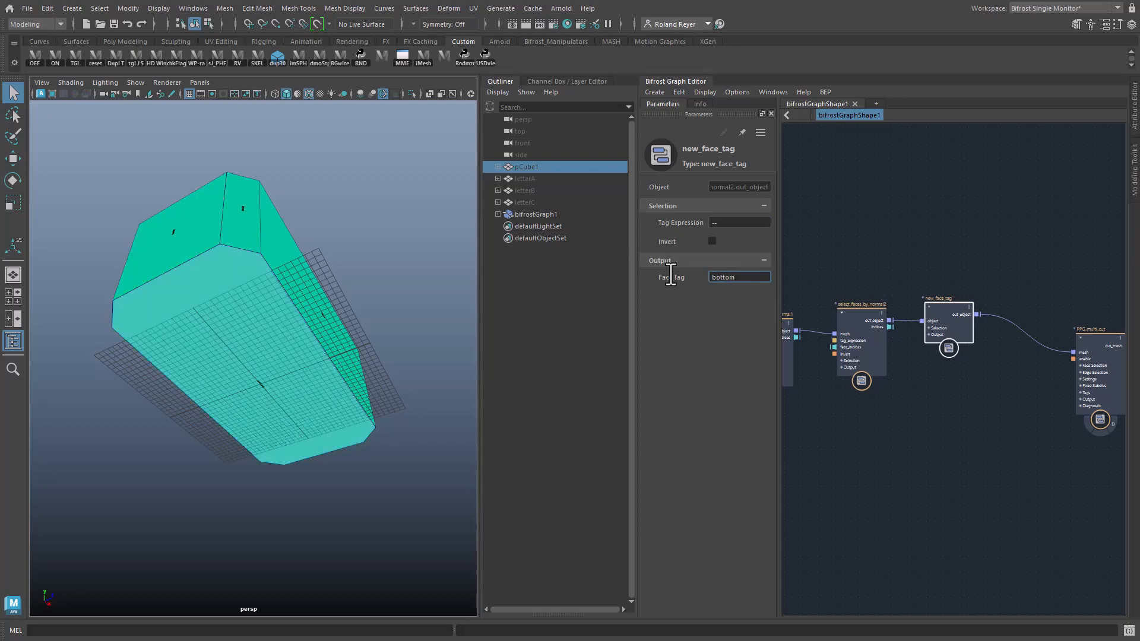
Step: Enlarge the face tag labels by setting the PPG_diagnostc node's Tag Names Scale to 4.487, and check them around the mesh
left_click_drag(262, 381, 203, 483, "alt")
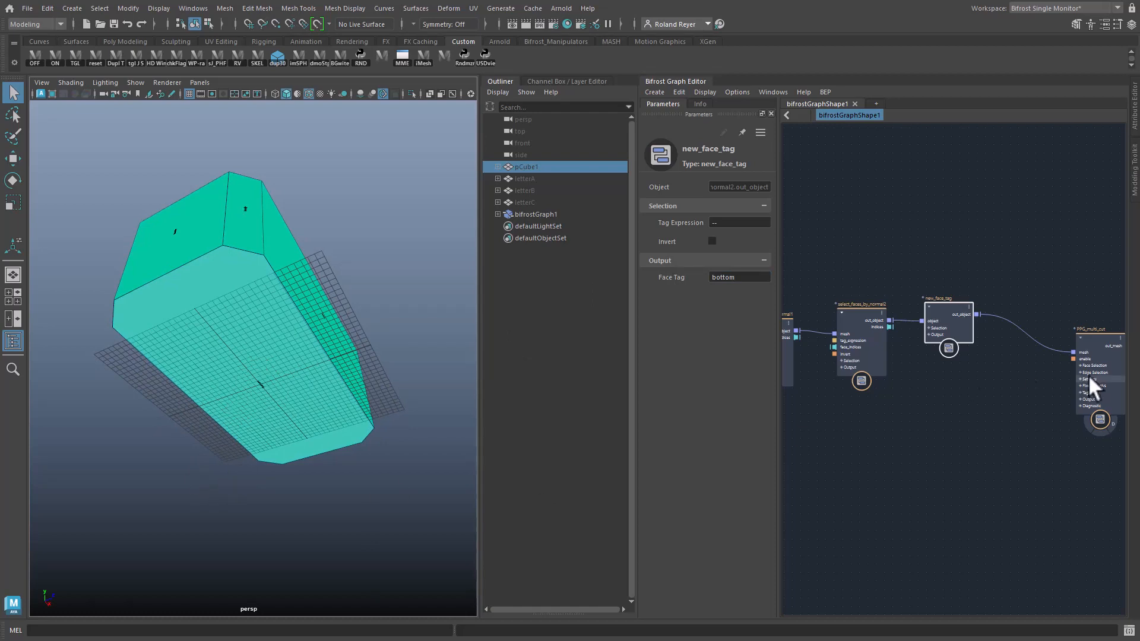
middle_click_drag(1092, 389, 938, 461)
left_click(1063, 332)
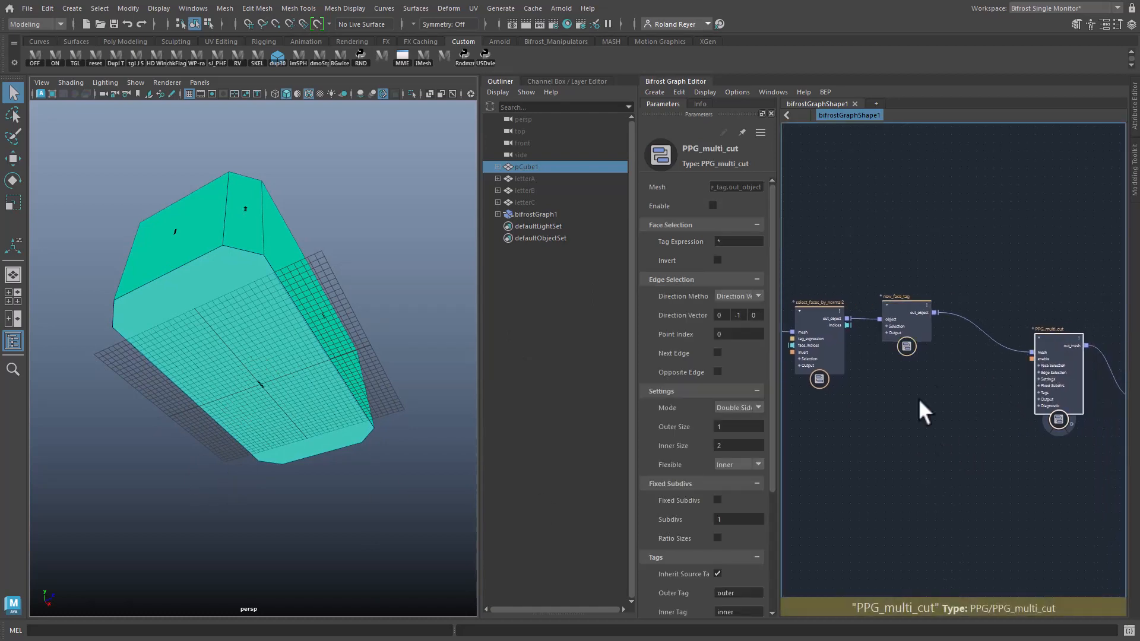
scroll(725, 603, "down", 5)
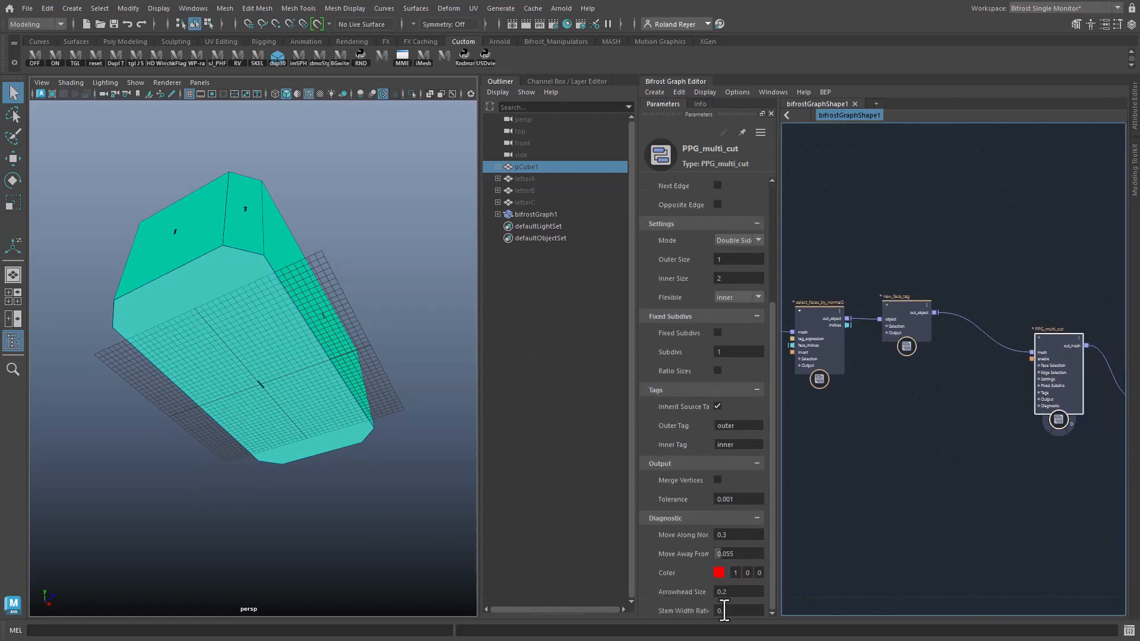
middle_click_drag(1084, 405, 758, 527)
left_click(931, 363)
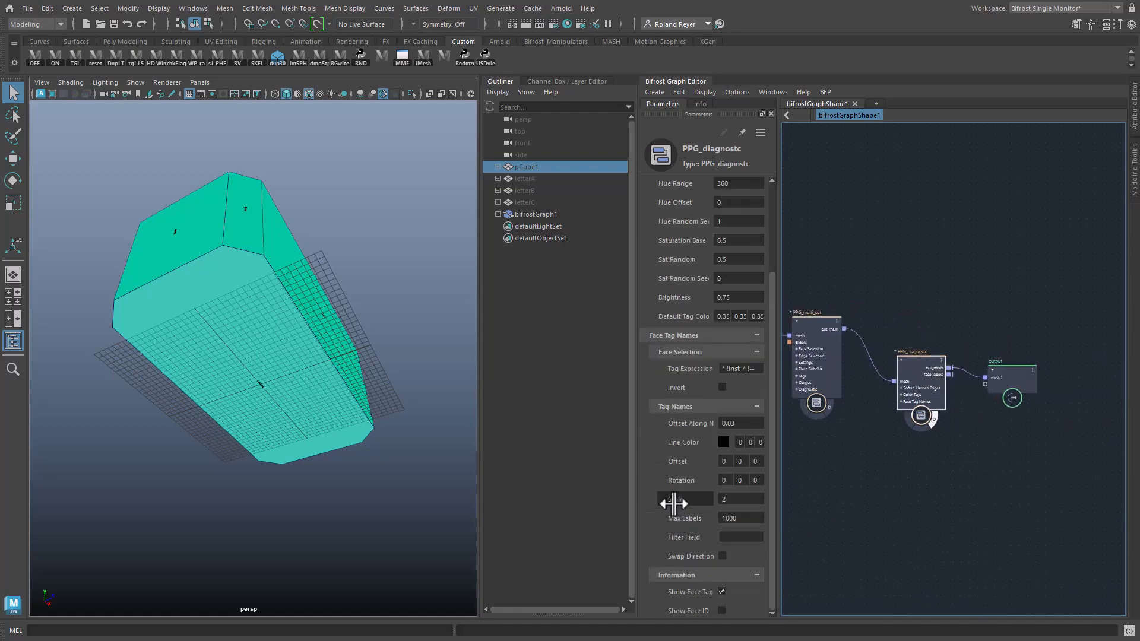
left_click_drag(673, 503, 173, 410)
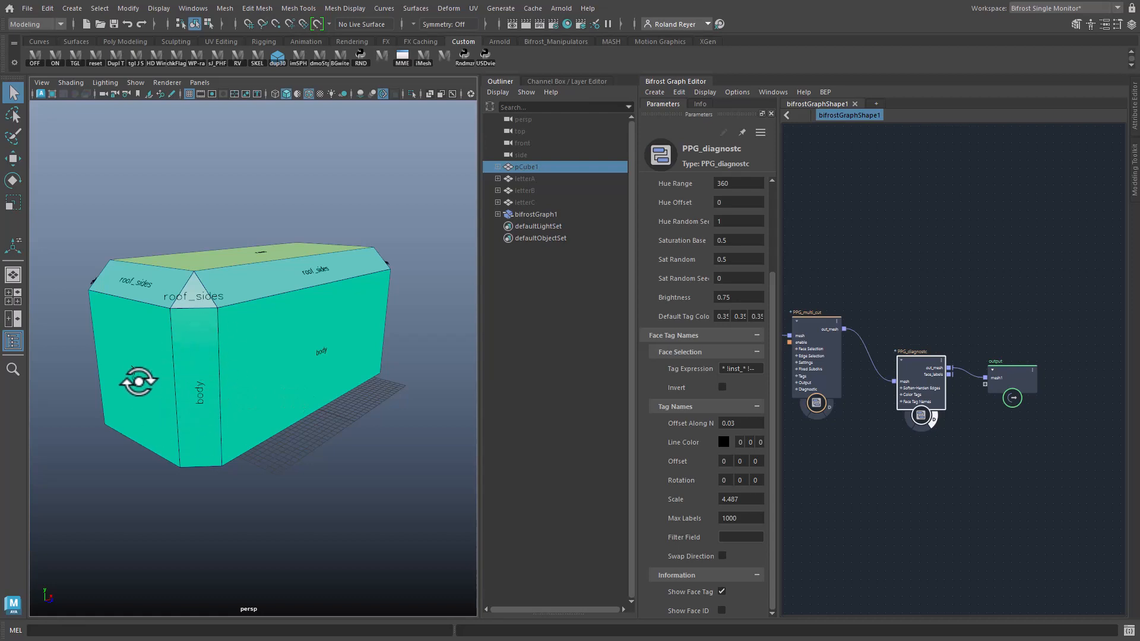
left_click_drag(237, 427, 300, 463, "alt")
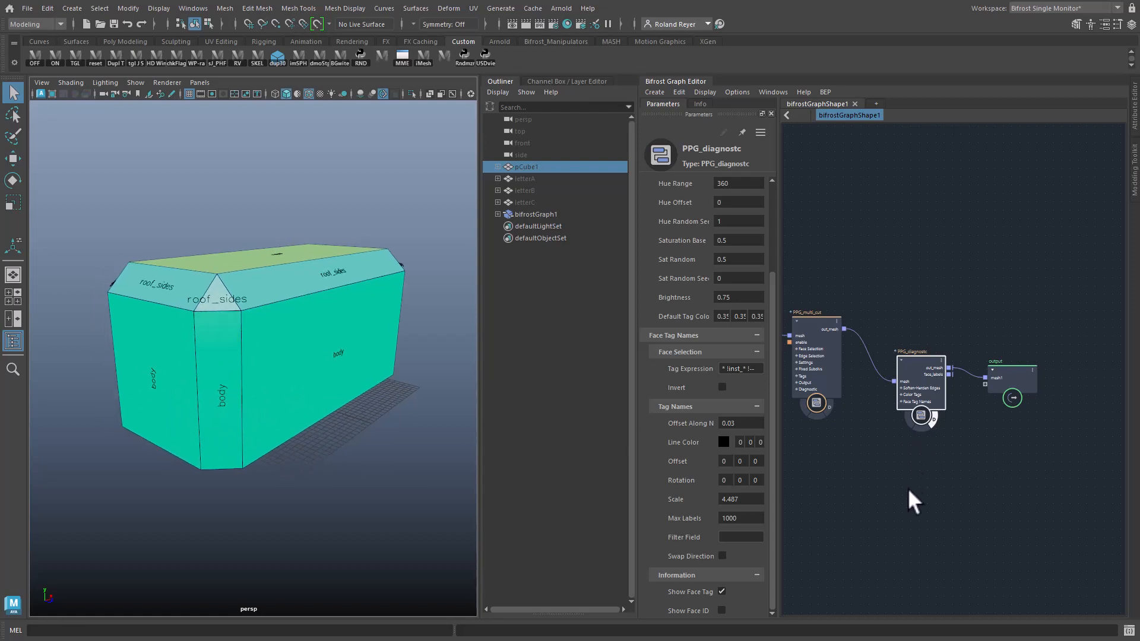
Step: Move the downstream nodes away from new_face_tag and insert a fourth select_faces_by_normal node after it
left_click_drag(919, 330, 1109, 429)
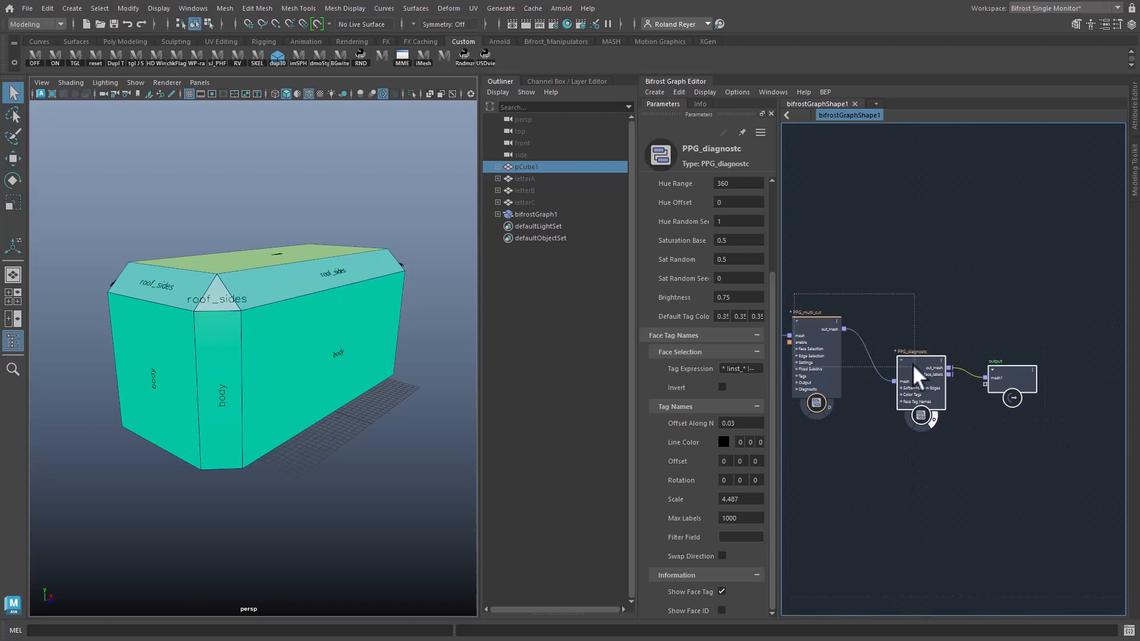
left_click_drag(913, 366, 1015, 417)
middle_click_drag(815, 358, 1131, 353, "alt")
middle_click_drag(904, 406, 1071, 427, "alt")
left_click(930, 288)
key("Tab")
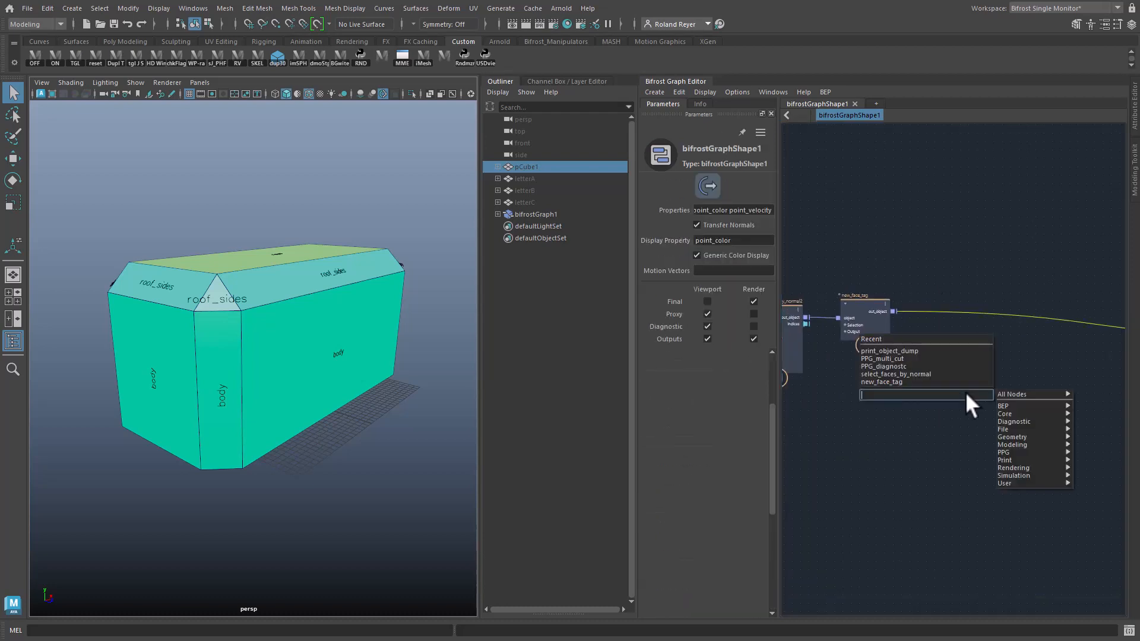
type("select_faces")
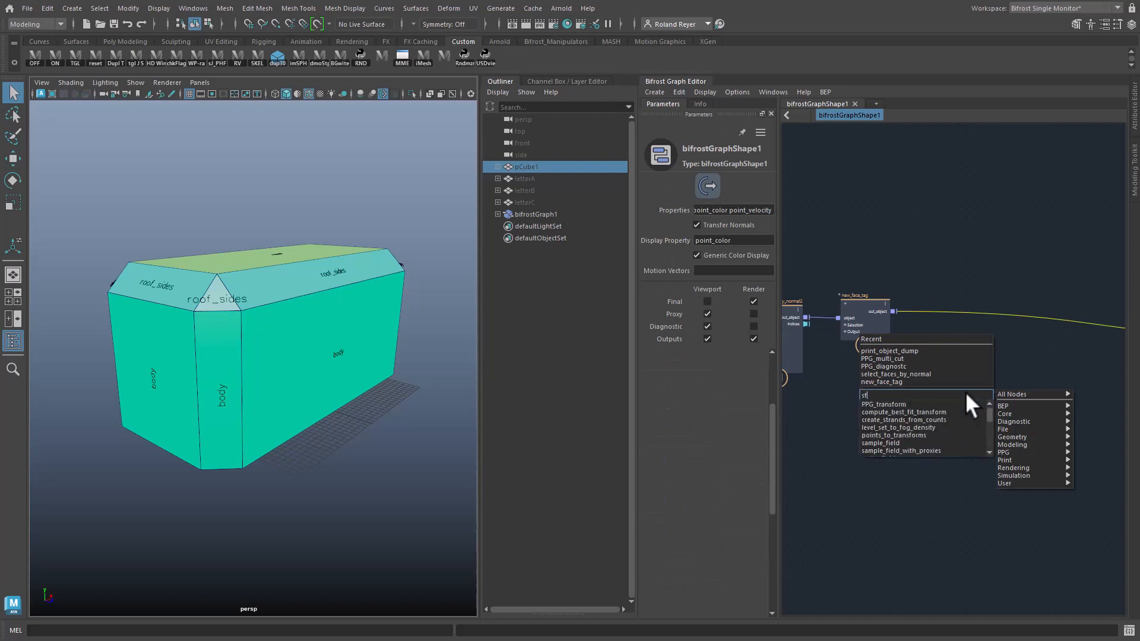
key("Return")
Step: Set the fourth select_faces_by_normal node's Vector to 1, 0, 0 and its Goal to 0.707
left_click(724, 260)
type("1")
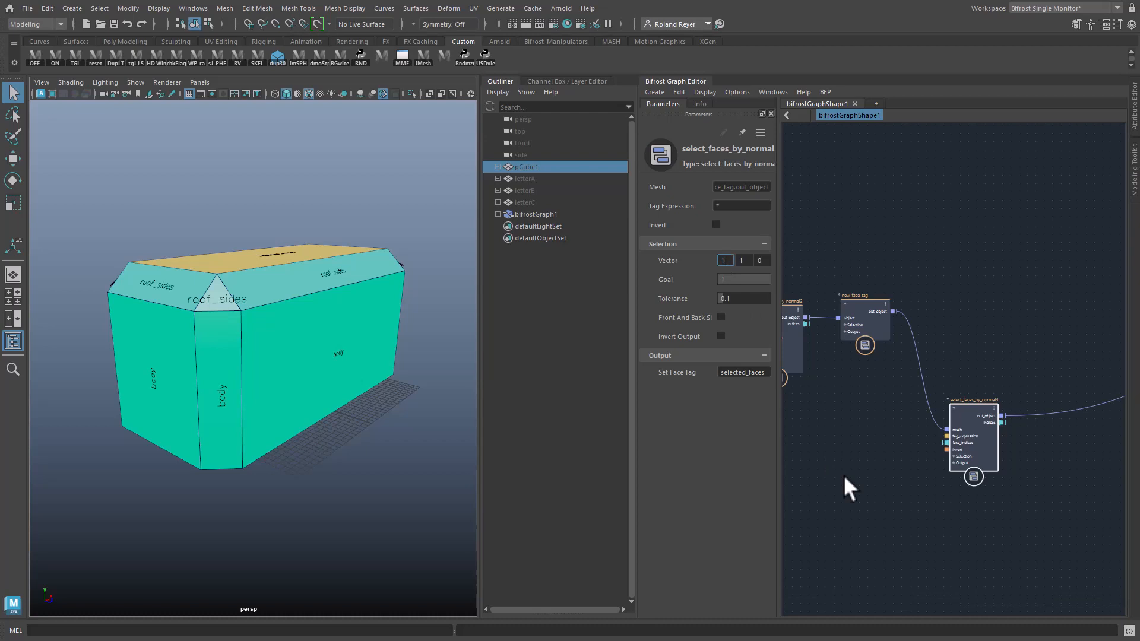
left_click(742, 260)
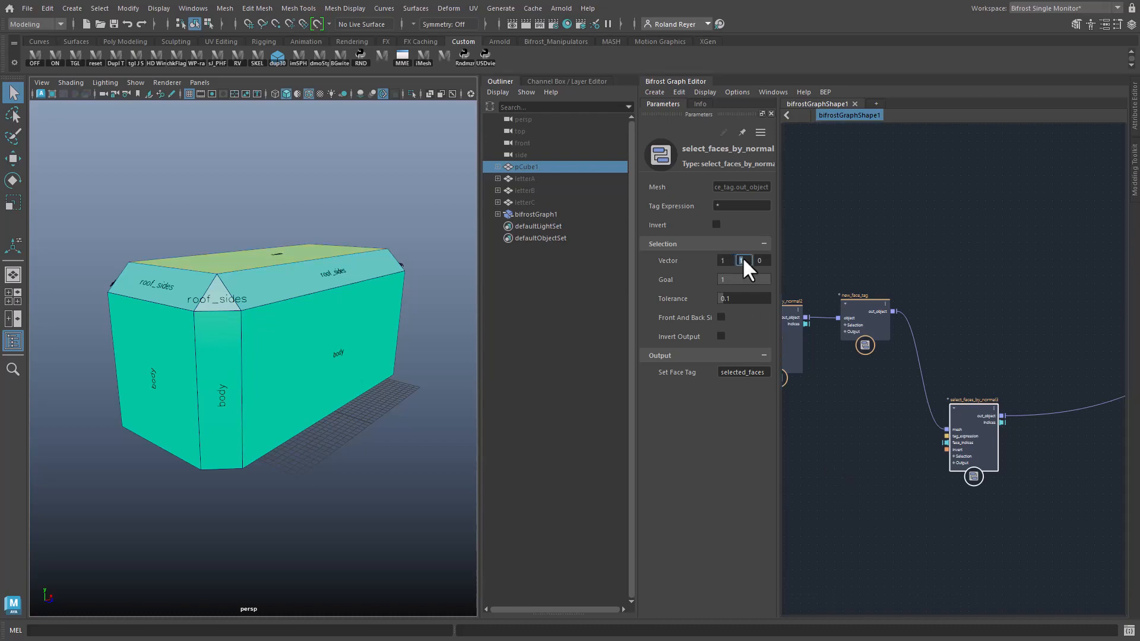
left_click_drag(750, 259, 716, 254)
left_click_drag(290, 432, 324, 501, "alt")
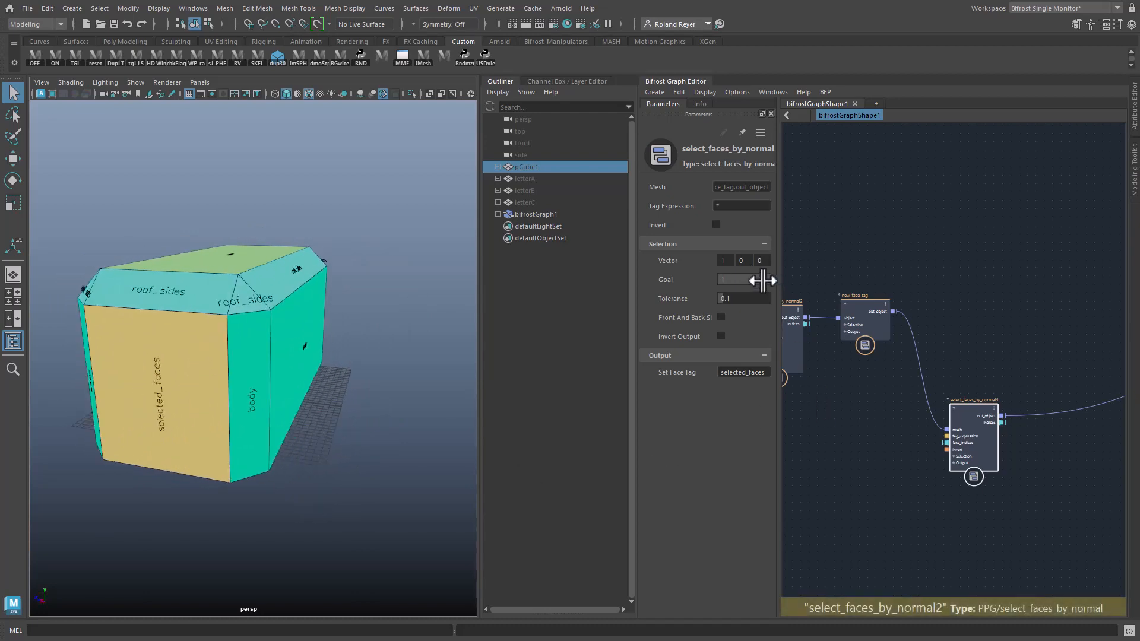
left_click(763, 281)
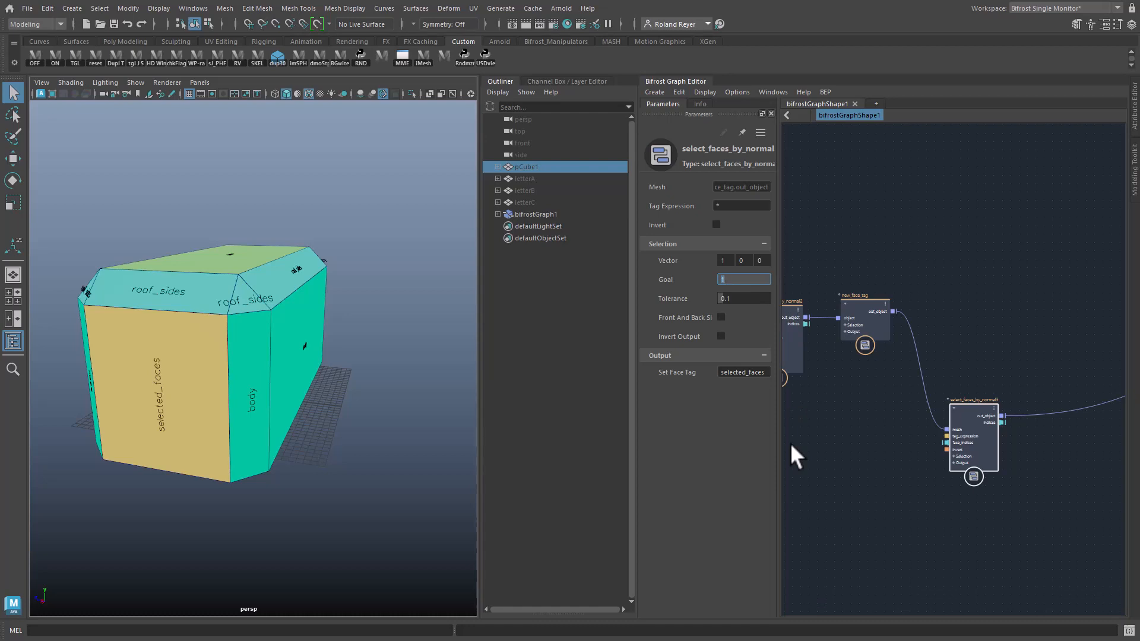
type(".707")
key("Return")
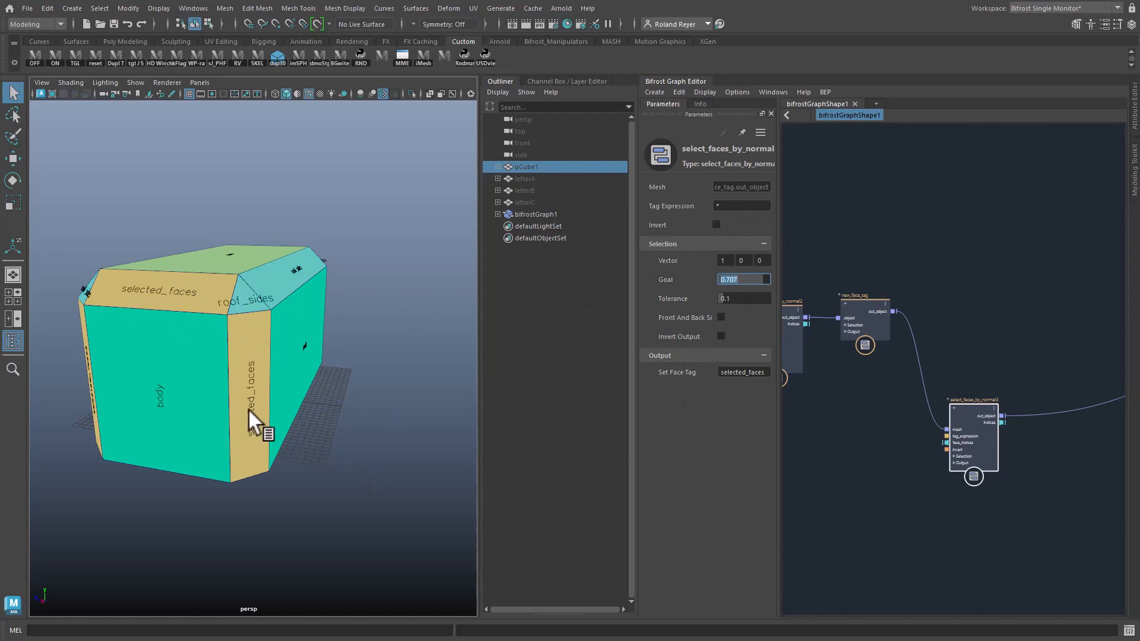
Step: Restrict the fourth select_faces_by_normal node to the body tag and enable its Front And Back Side option
left_click(725, 208)
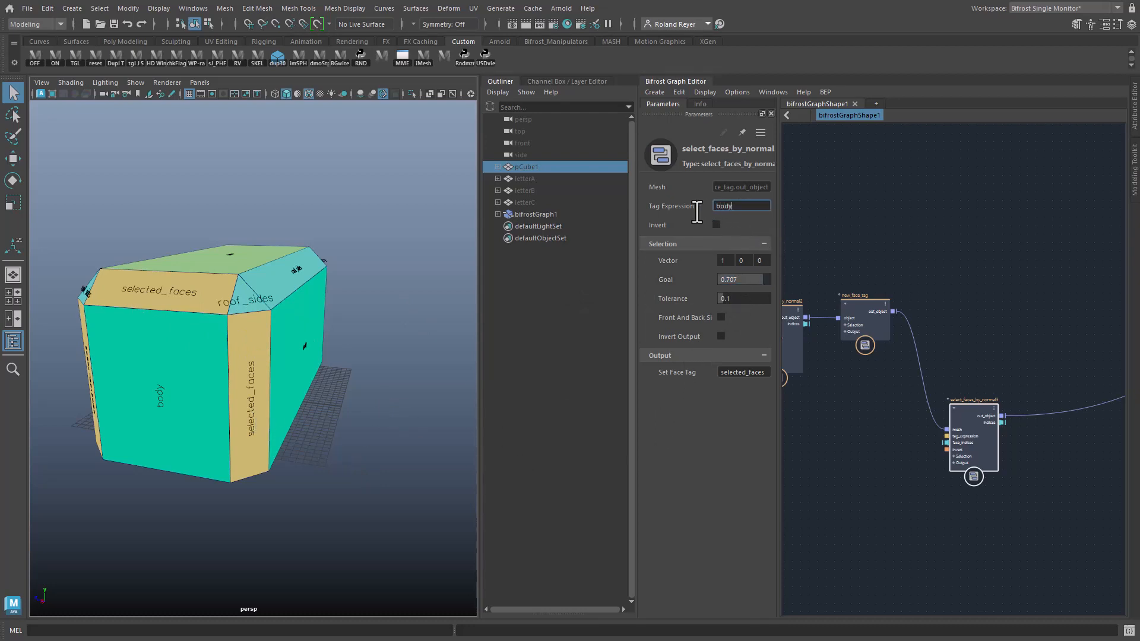
type("body")
key("Return")
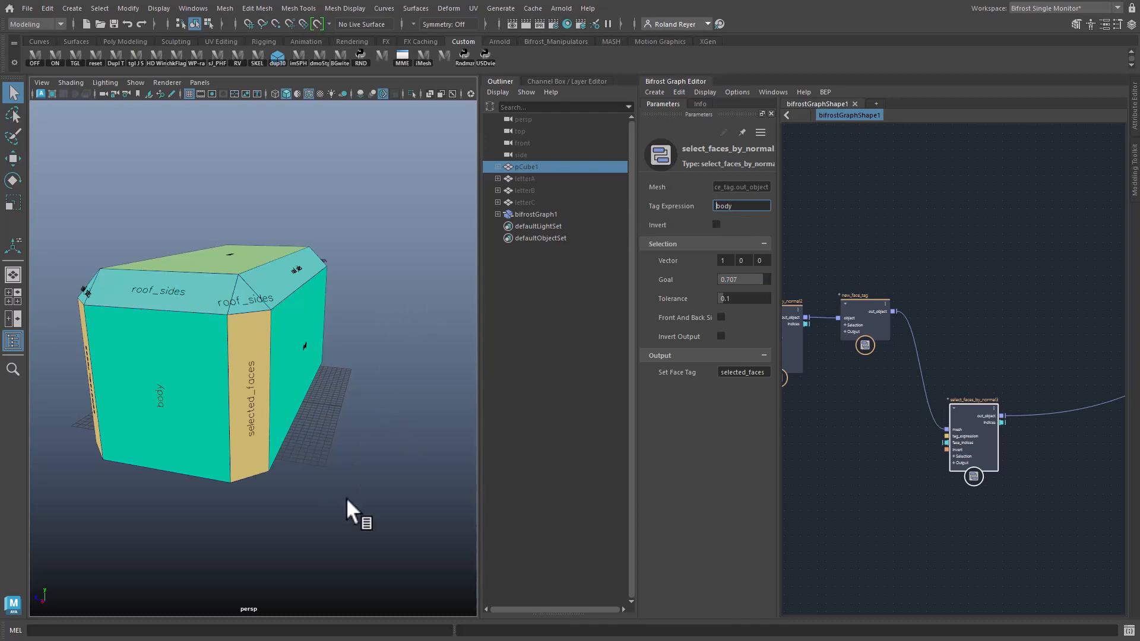
left_click_drag(156, 421, 211, 458, "alt")
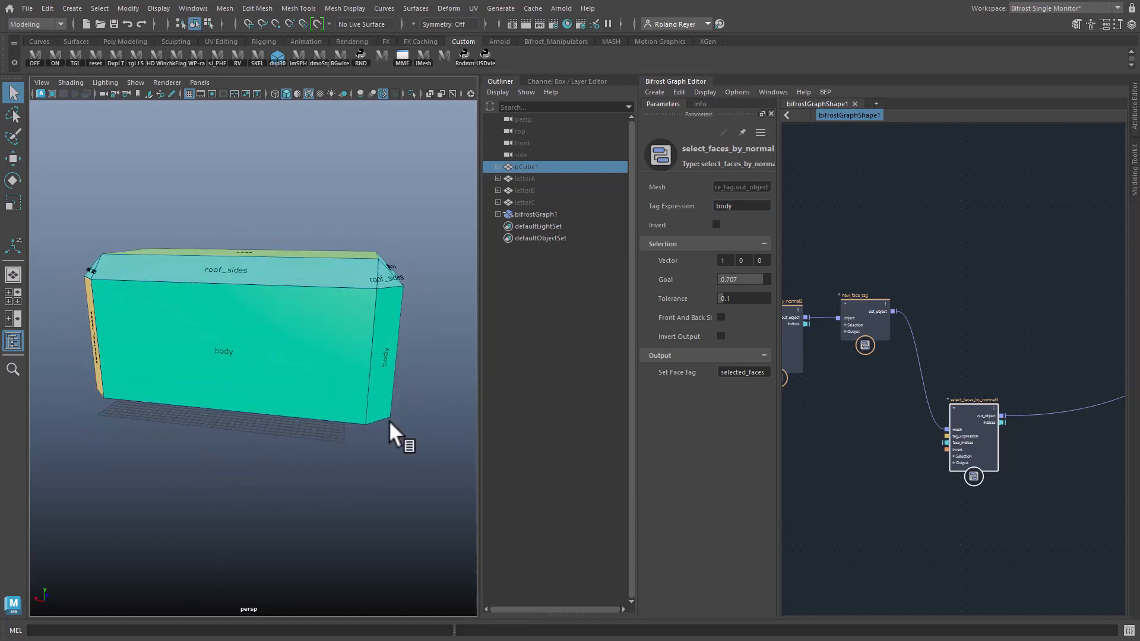
left_click_drag(399, 435, 354, 433, "alt")
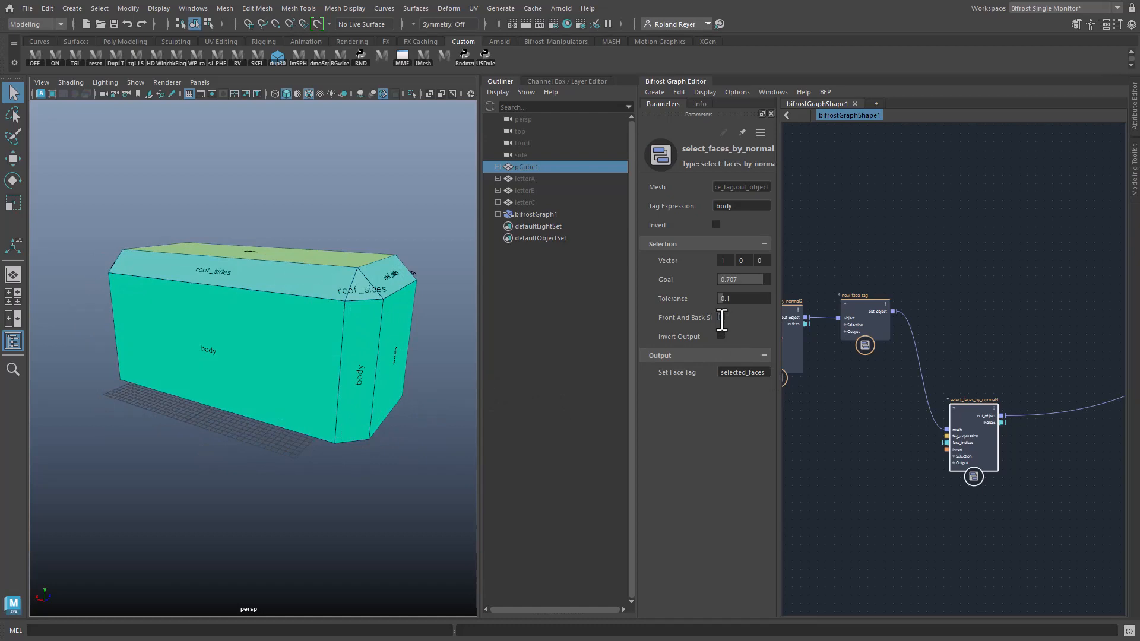
left_click(721, 317)
left_click_drag(349, 489, 249, 454, "alt")
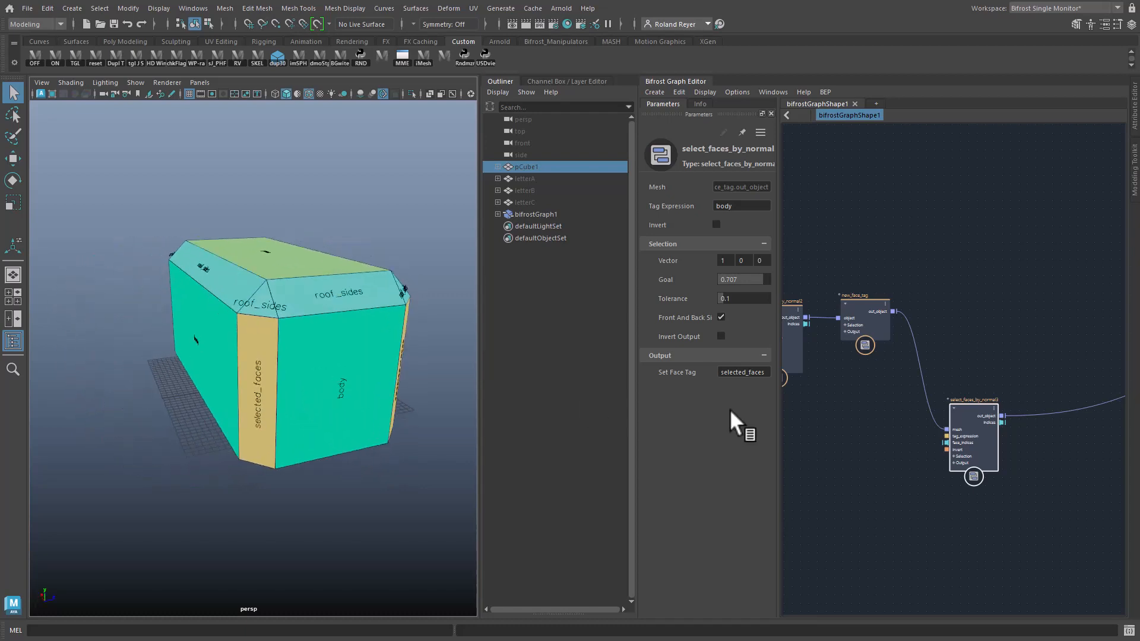
Step: Set the fourth select_faces_by_normal node's output face tag to bevels and align the node beside new_face_tag
double_click(770, 372)
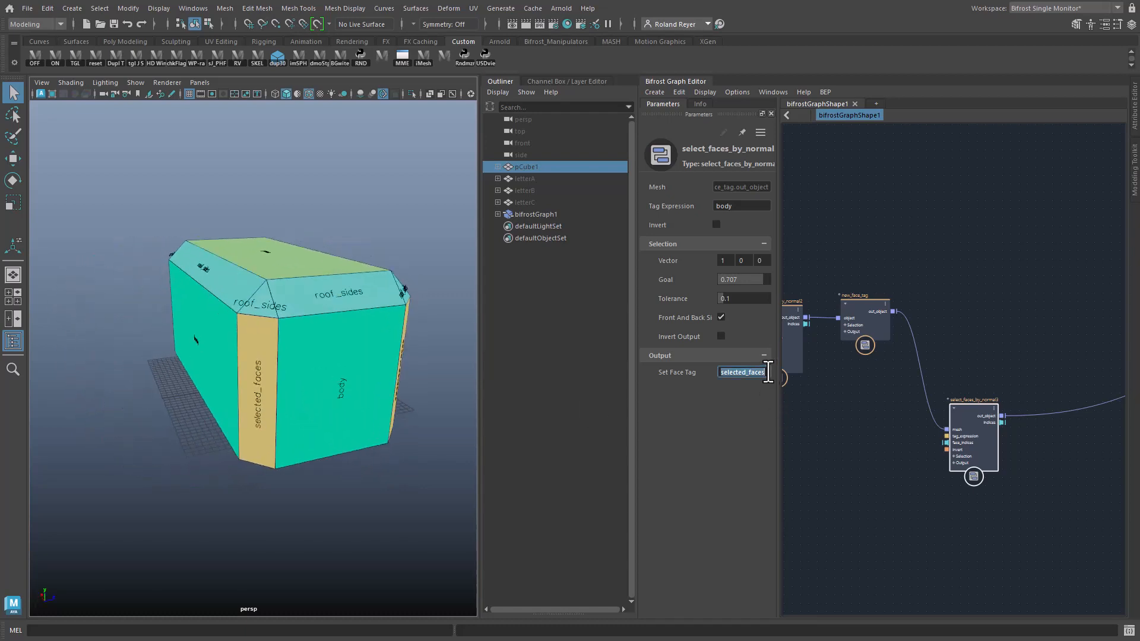
type("bevels")
key("Return")
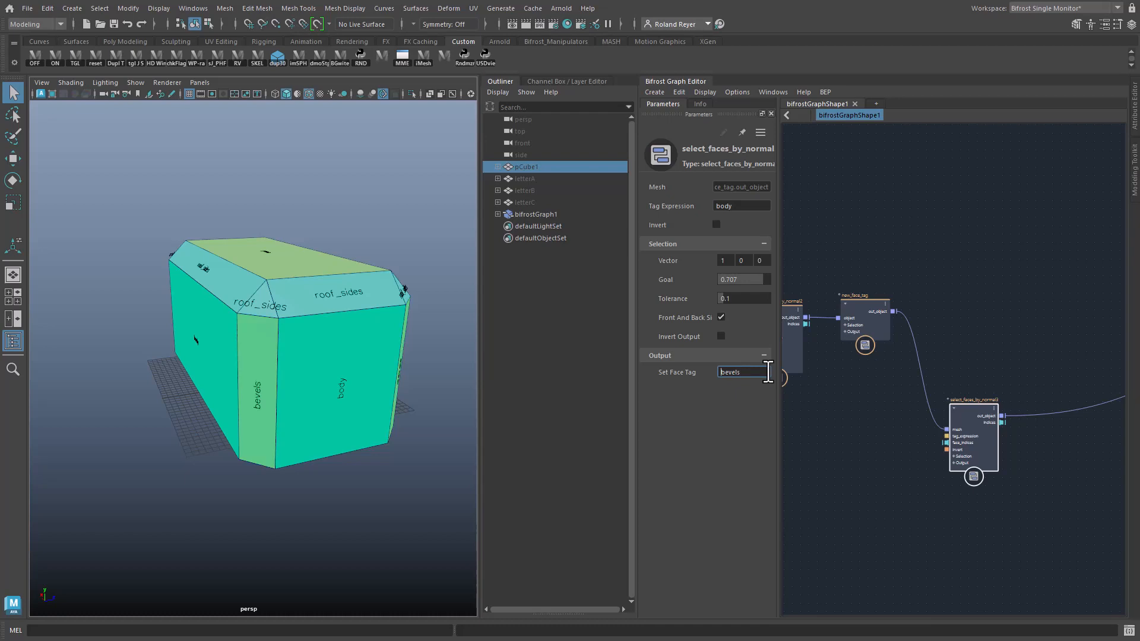
left_click_drag(238, 439, 317, 400, "alt")
left_click_drag(991, 455, 981, 355)
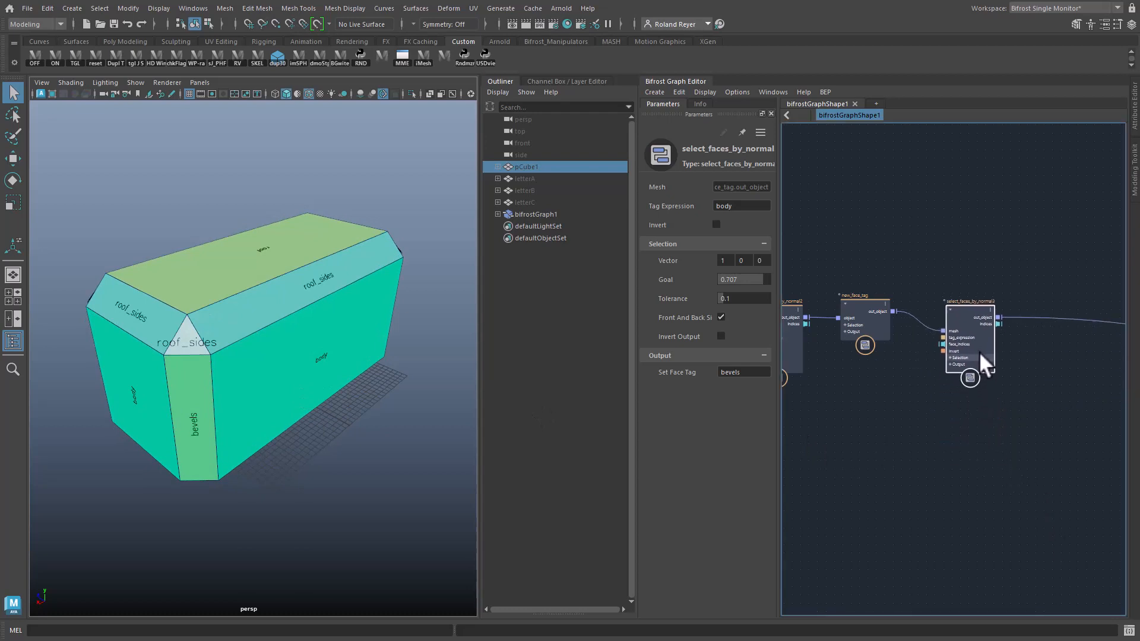
Step: Recolour the face tags by setting the PPG_diagnostc node's Hue Random Seed to 0, and check them around the mesh
middle_click_drag(1039, 506, 822, 484, "alt")
middle_click_drag(961, 479, 788, 473, "alt")
middle_click_drag(966, 476, 916, 474, "alt")
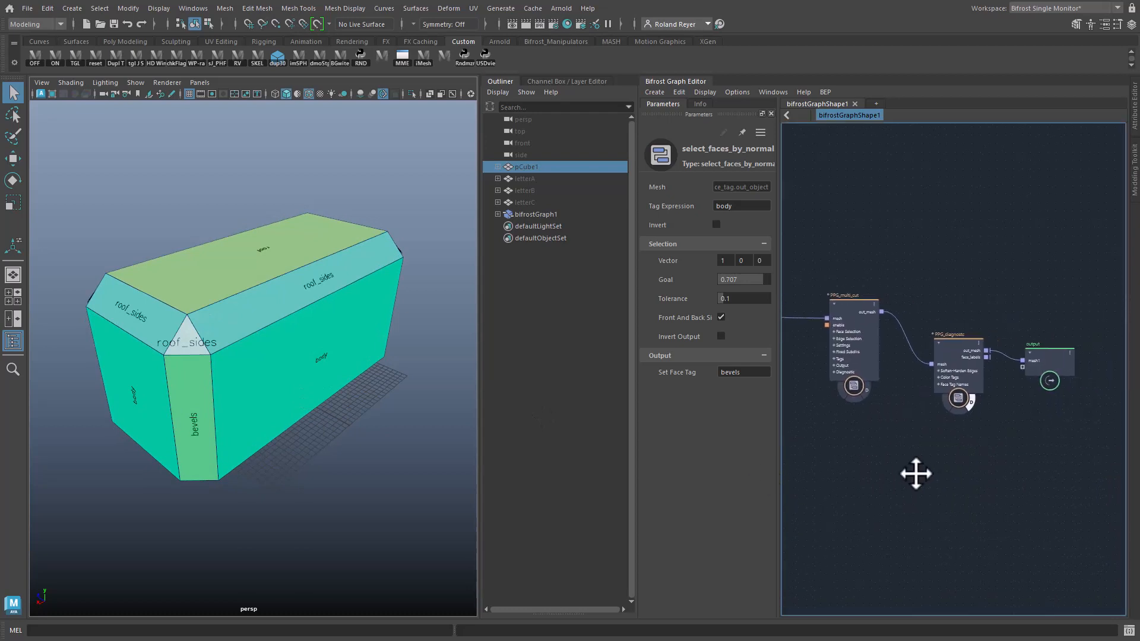
left_click(956, 354)
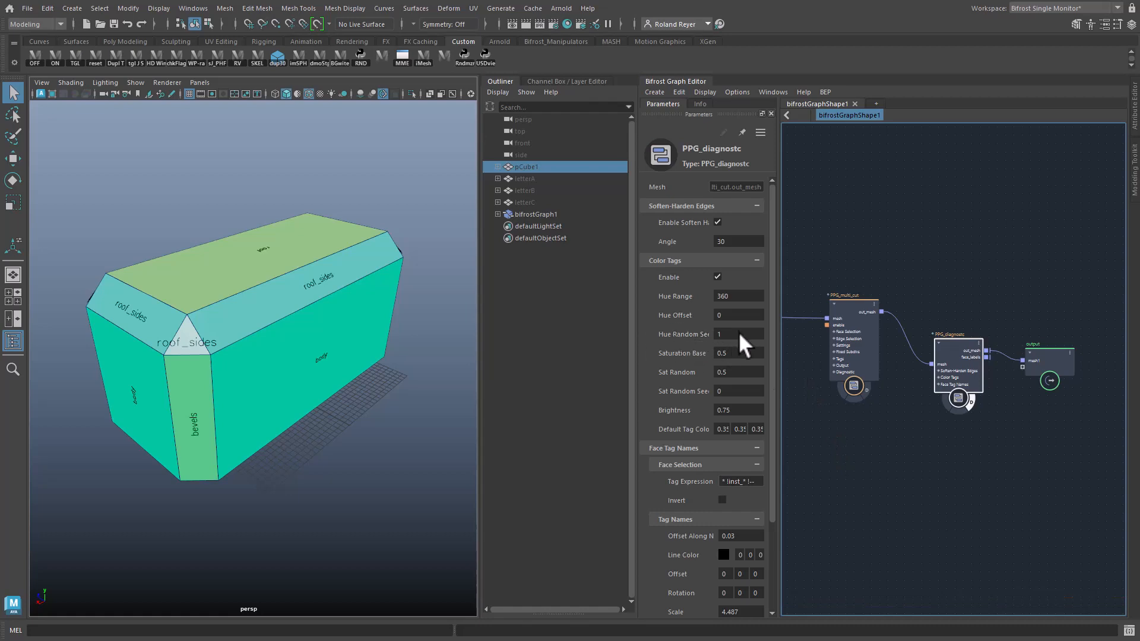
left_click(690, 334)
left_click_drag(666, 333, 650, 332)
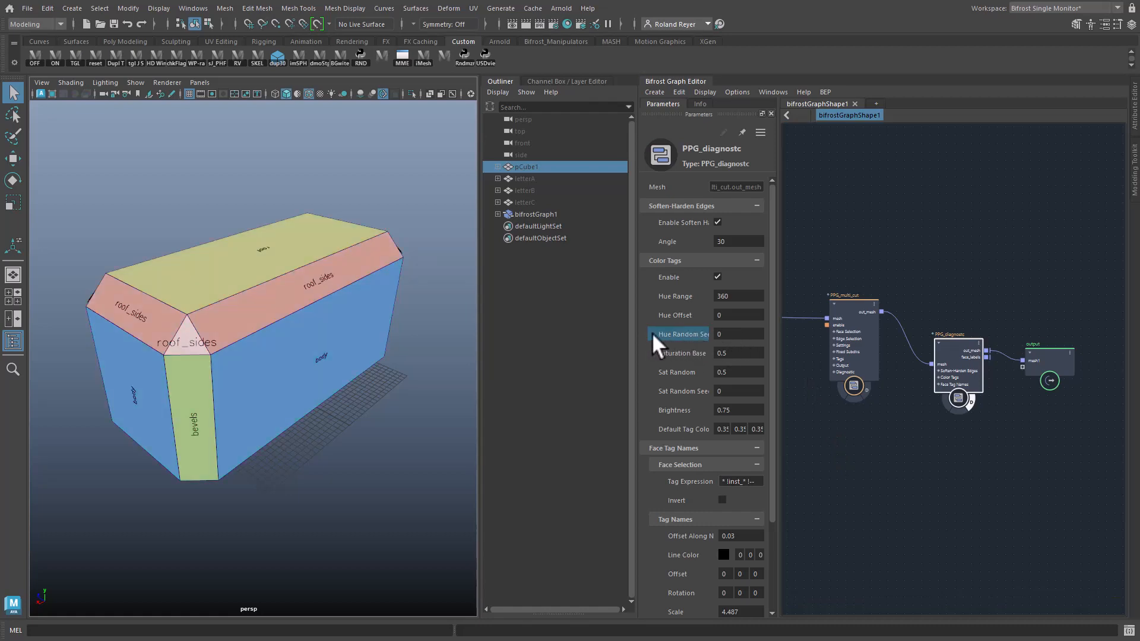
left_click_drag(454, 387, 244, 363, "alt")
left_click_drag(379, 570, 344, 428, "alt")
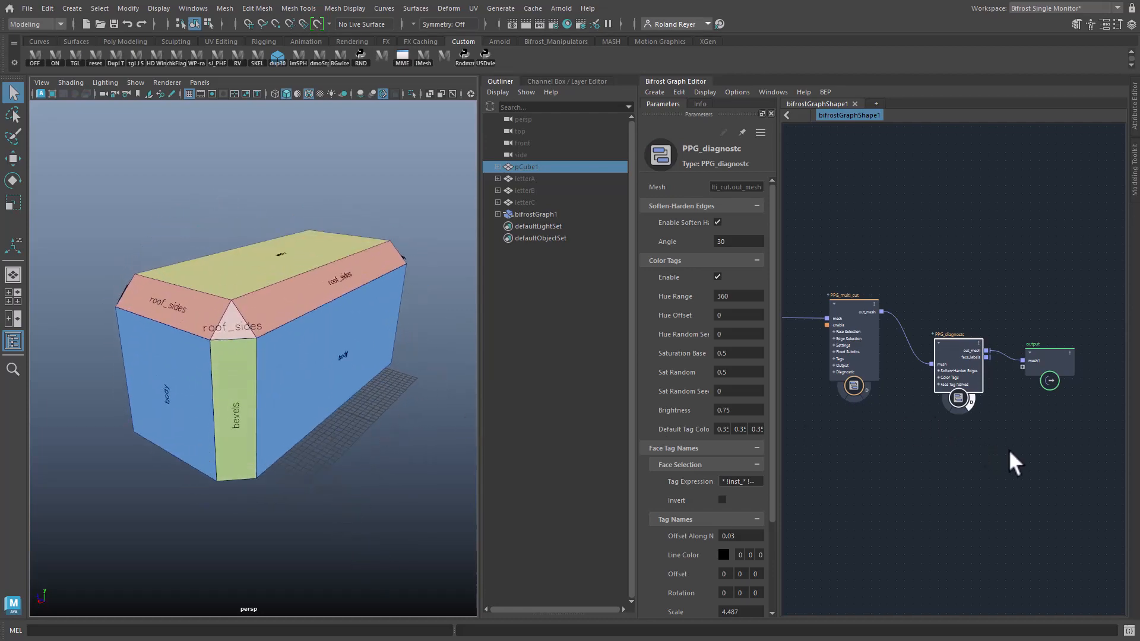
Step: Set the PPG_multi_cut node's Tag Expression to body and enable the node
left_click(856, 304)
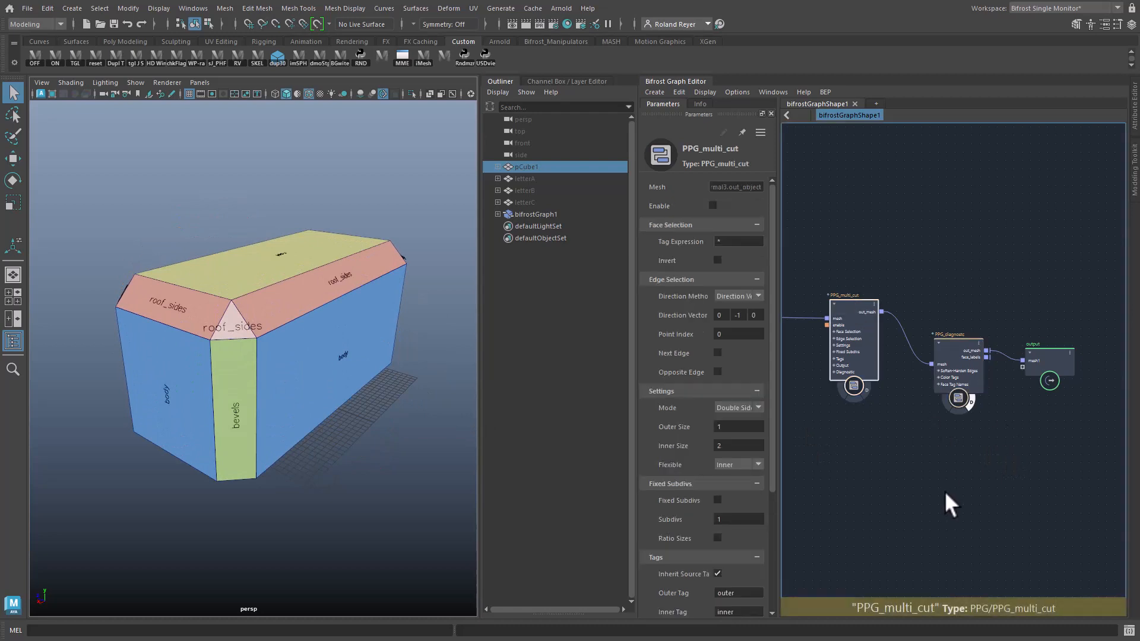
left_click(734, 241)
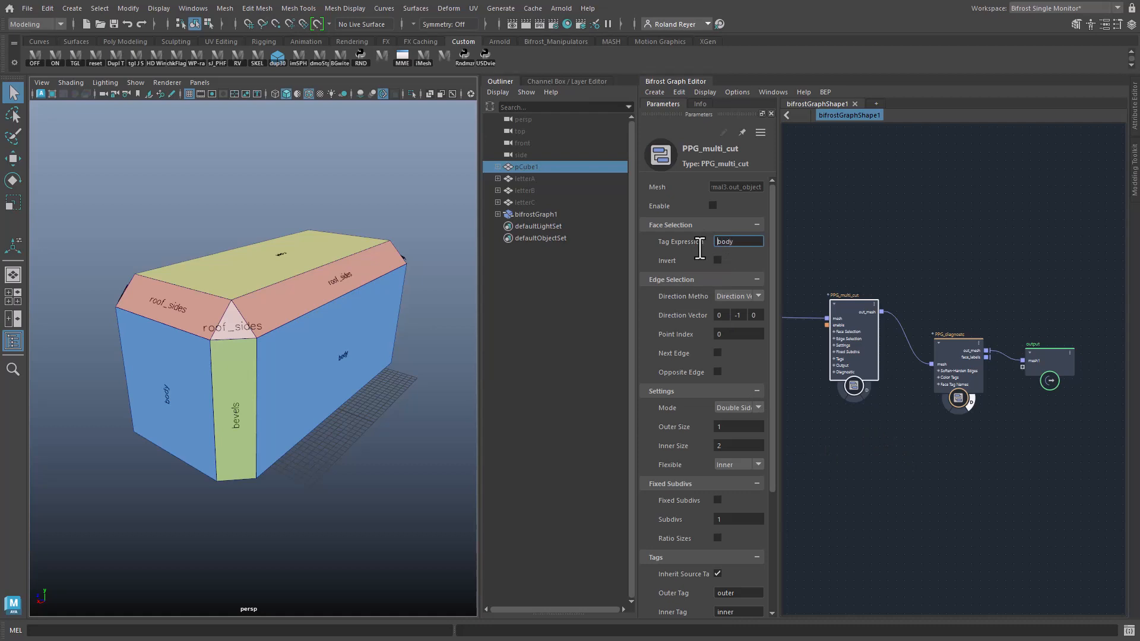
left_click(713, 205)
left_click_drag(394, 515, 363, 493, "alt")
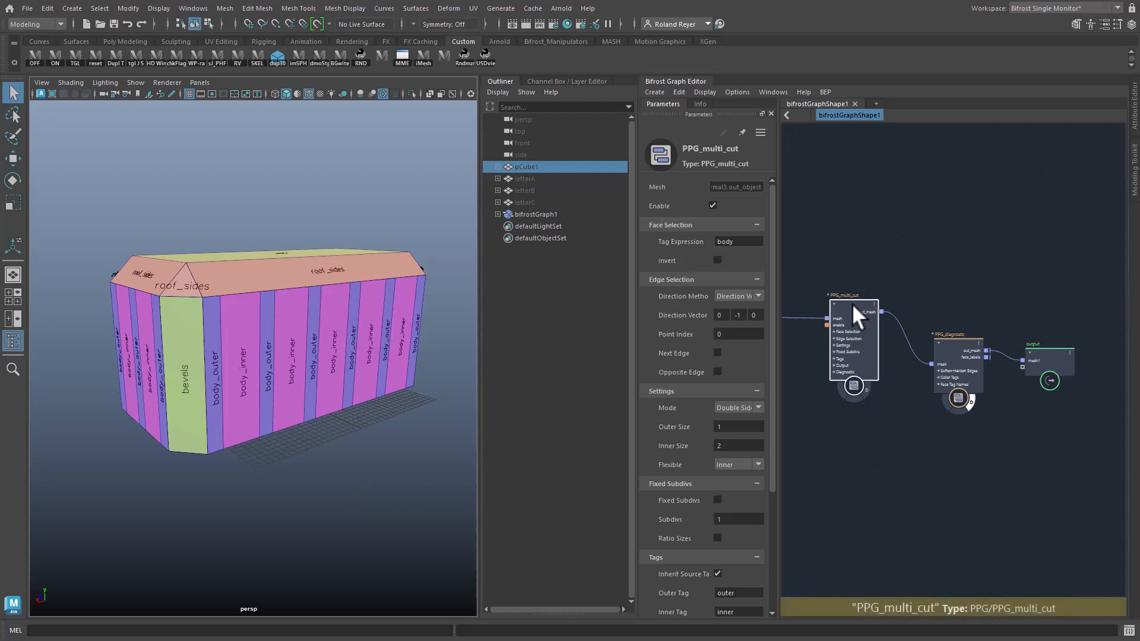
mouse_move(851, 303)
left_mouse_down()
mouse_move(855, 315)
mouse_move(853, 300)
left_mouse_up()
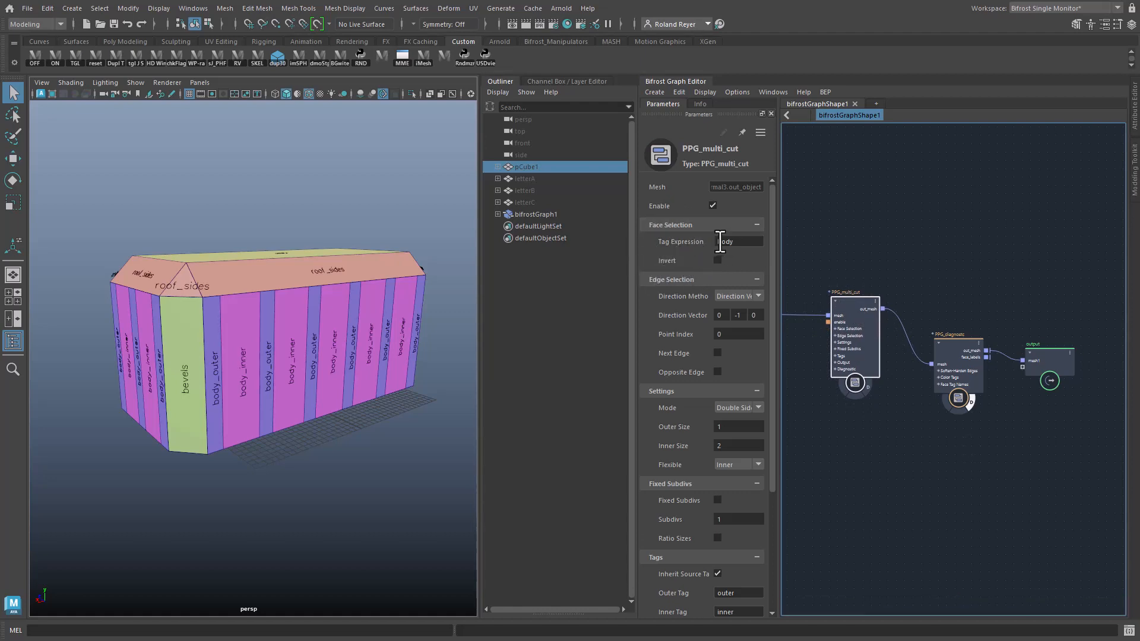
double_click(747, 242)
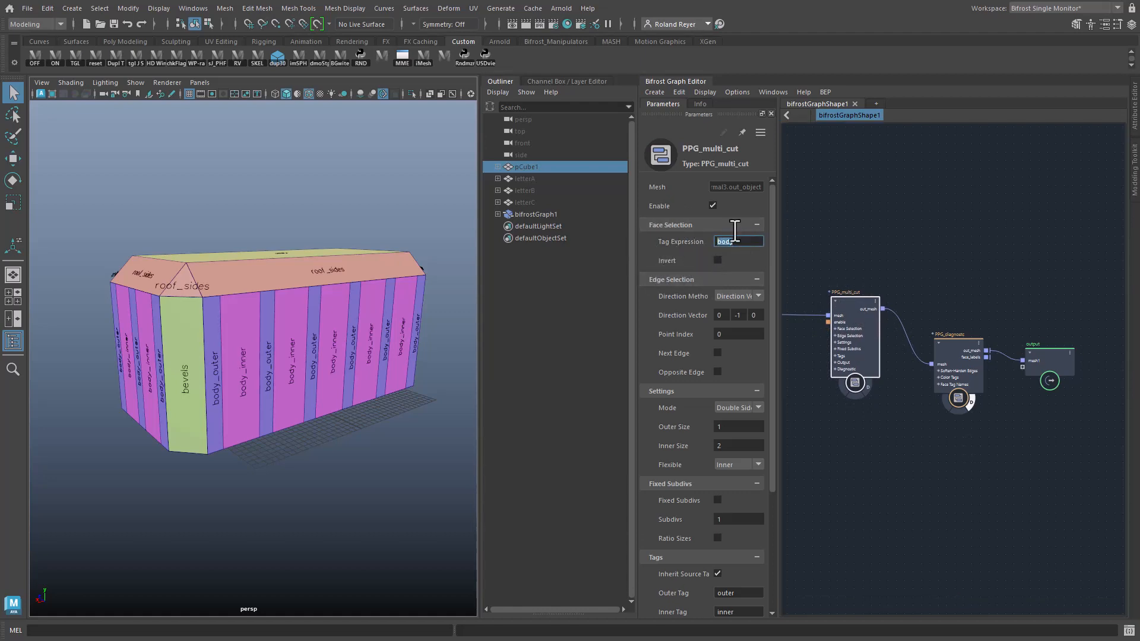
left_click_drag(727, 252, 734, 250)
left_click_drag(244, 442, 304, 511, "alt")
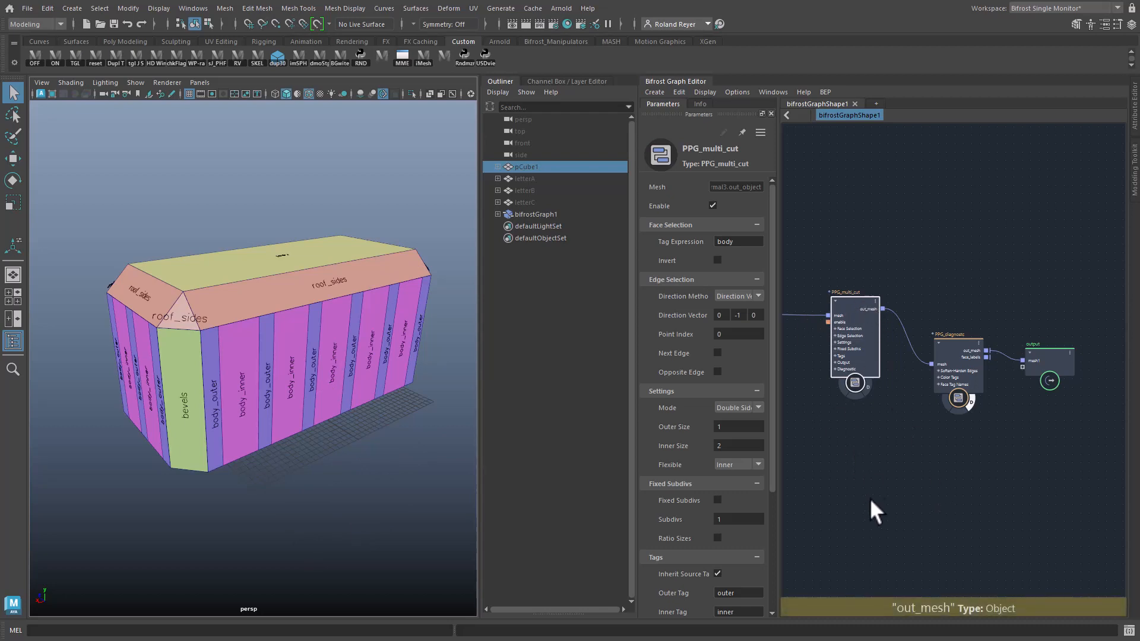
Step: Turn on the PPG_multi_cut node's diagnostic display and inspect the edge direction arrows around the mesh
left_click(908, 478)
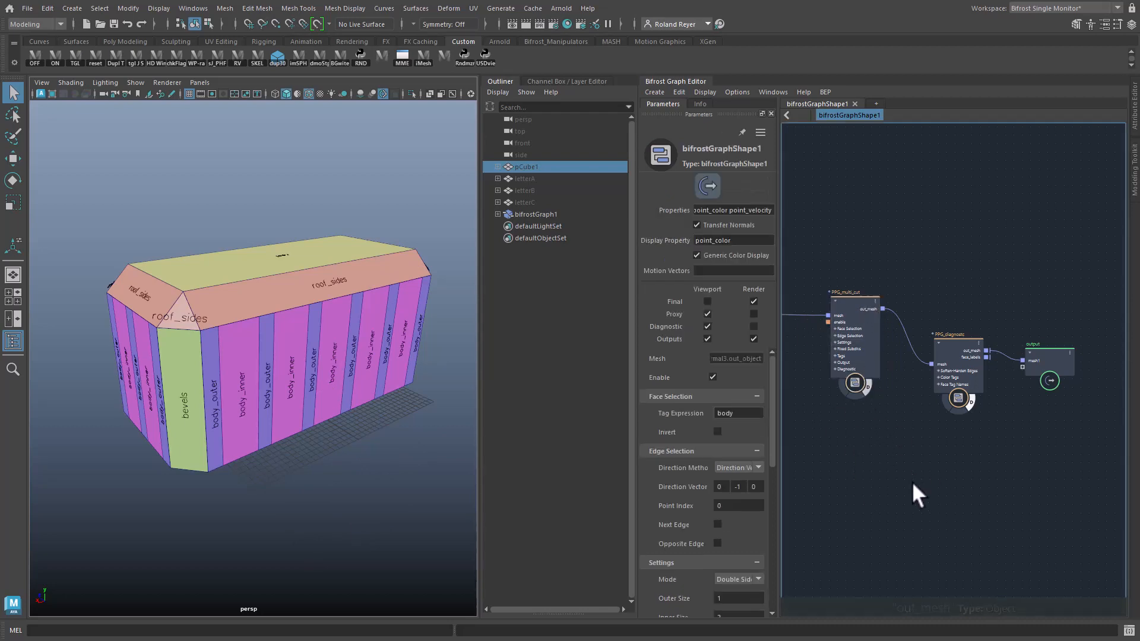
left_click_drag(340, 502, 354, 462, "alt")
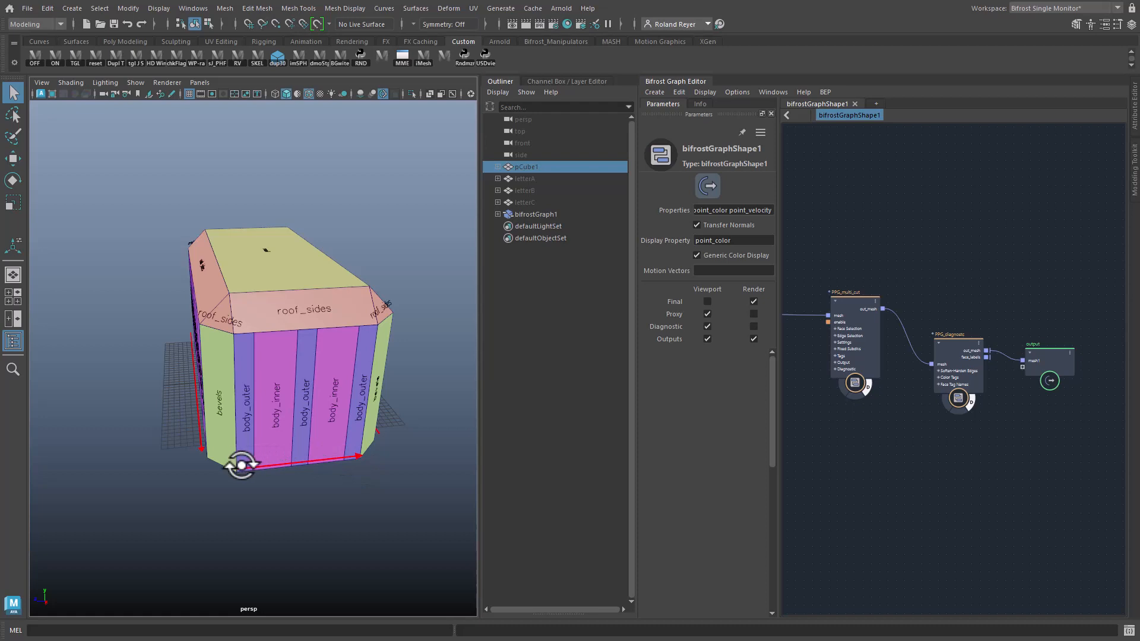
left_click_drag(301, 491, 332, 493, "alt")
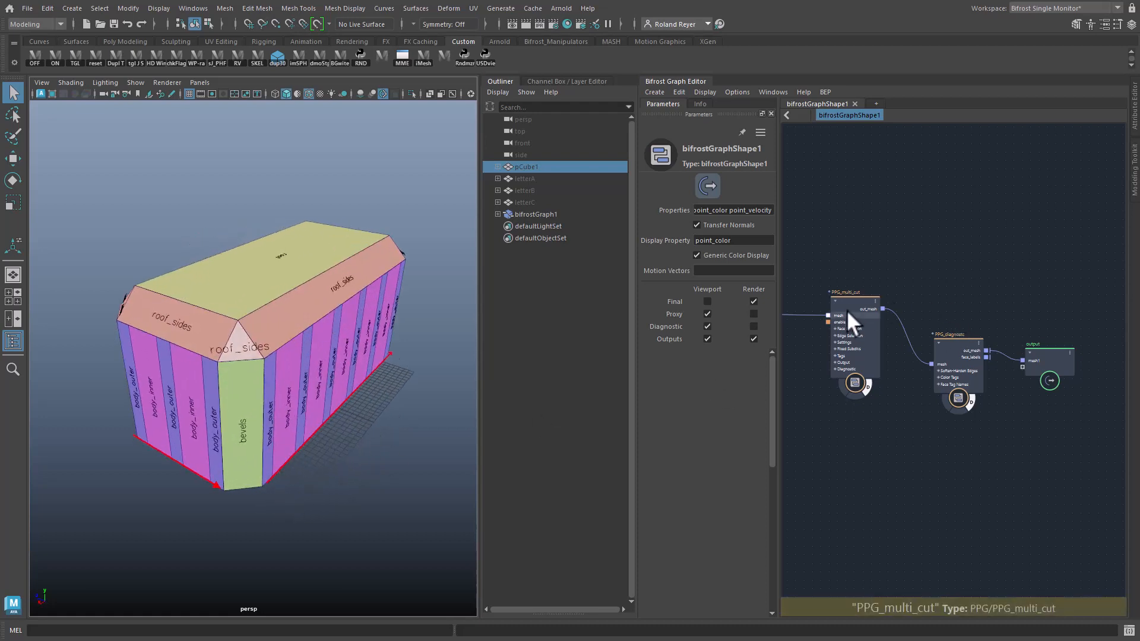
left_click(834, 300)
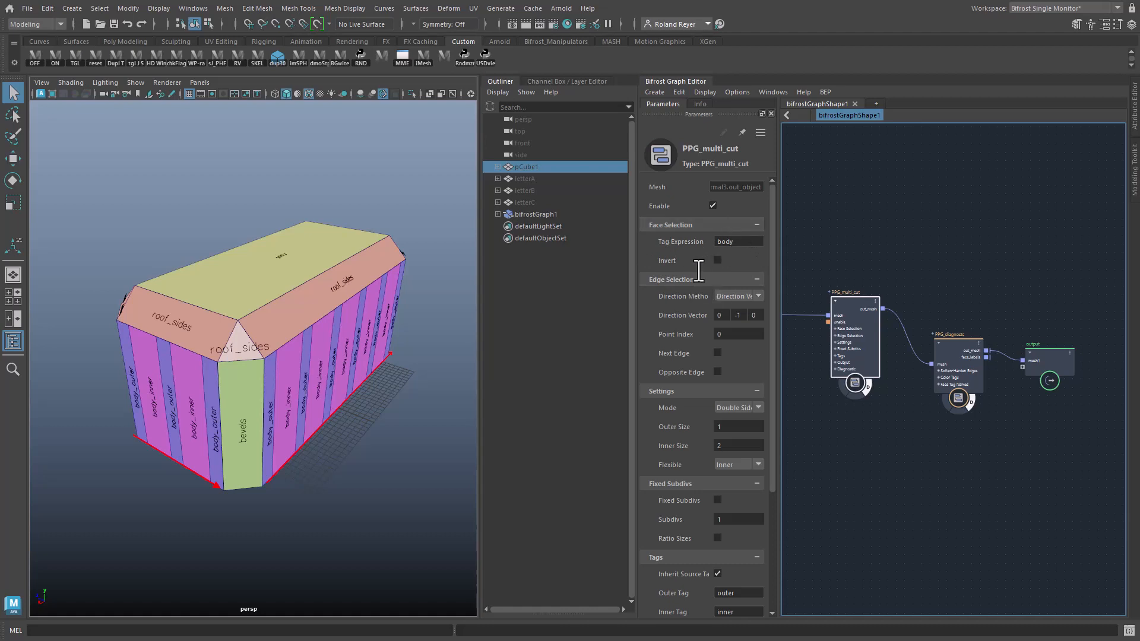
left_click_drag(399, 460, 354, 451, "alt")
middle_click_drag(354, 451, 324, 436, "alt")
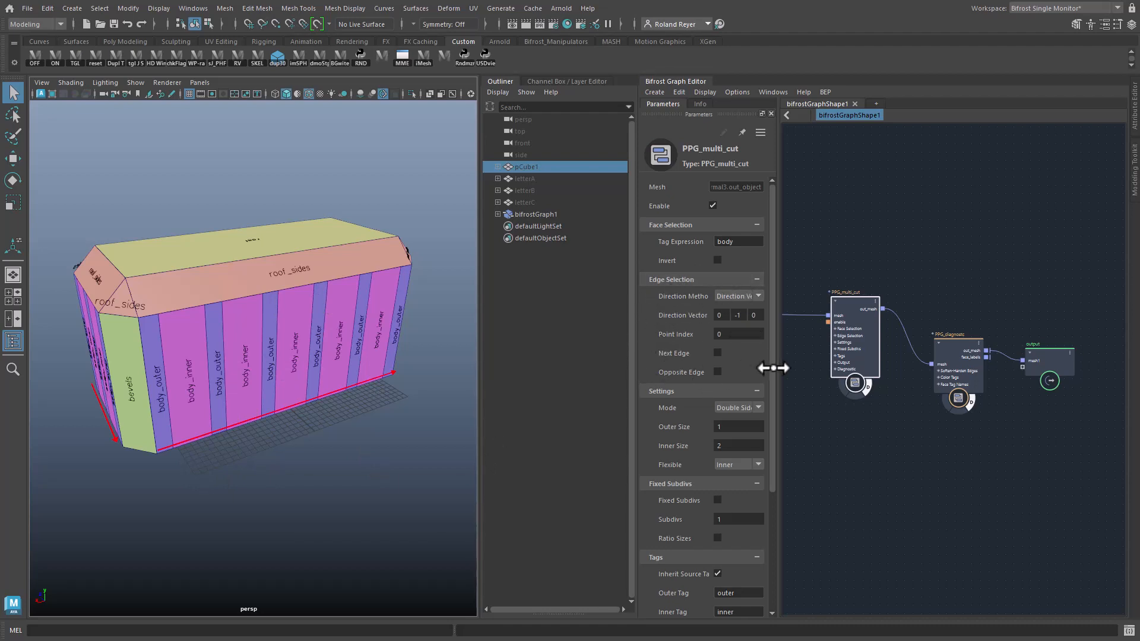
Step: Widen the parameters area and review the Direction Method options of PPG_multi_cut, keeping Direction Vector
left_click_drag(771, 366, 808, 362)
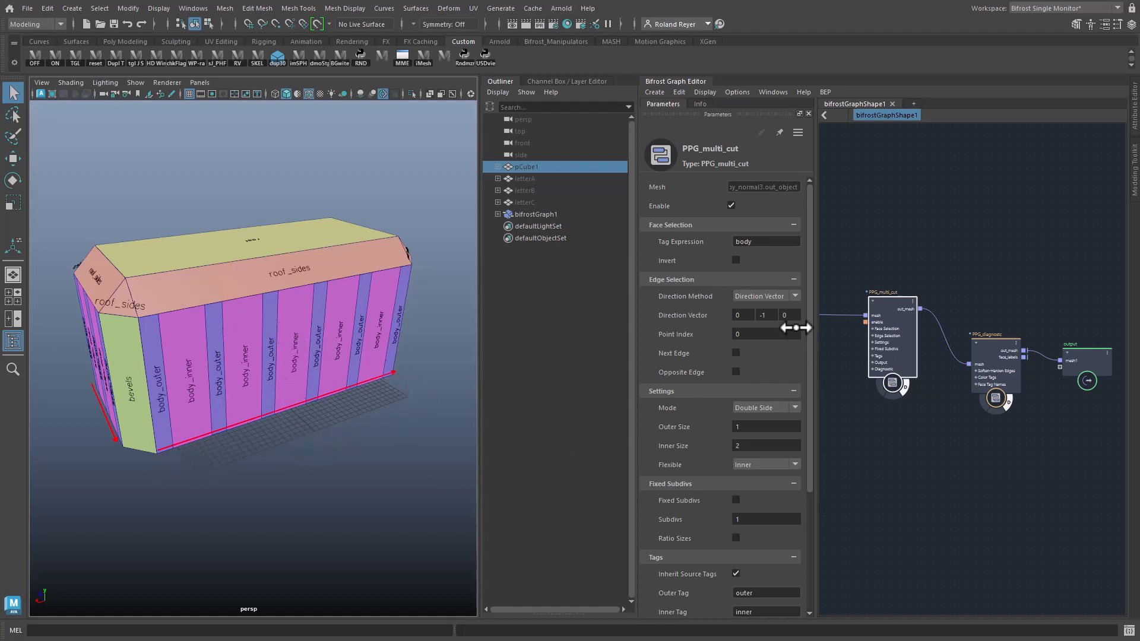
left_click(769, 313)
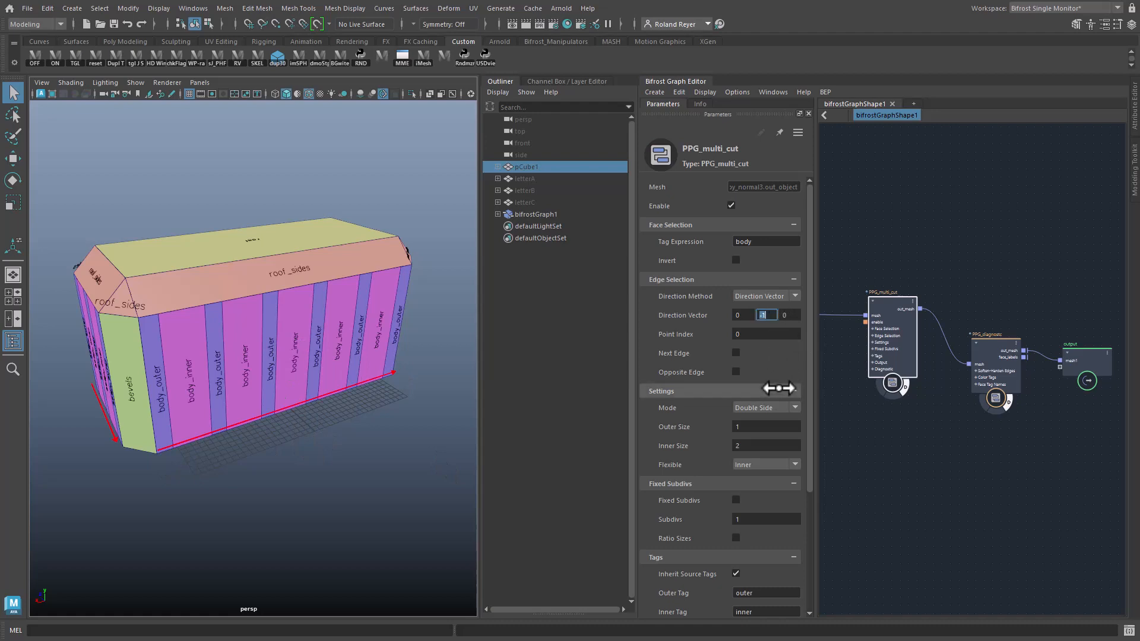
left_click(755, 297)
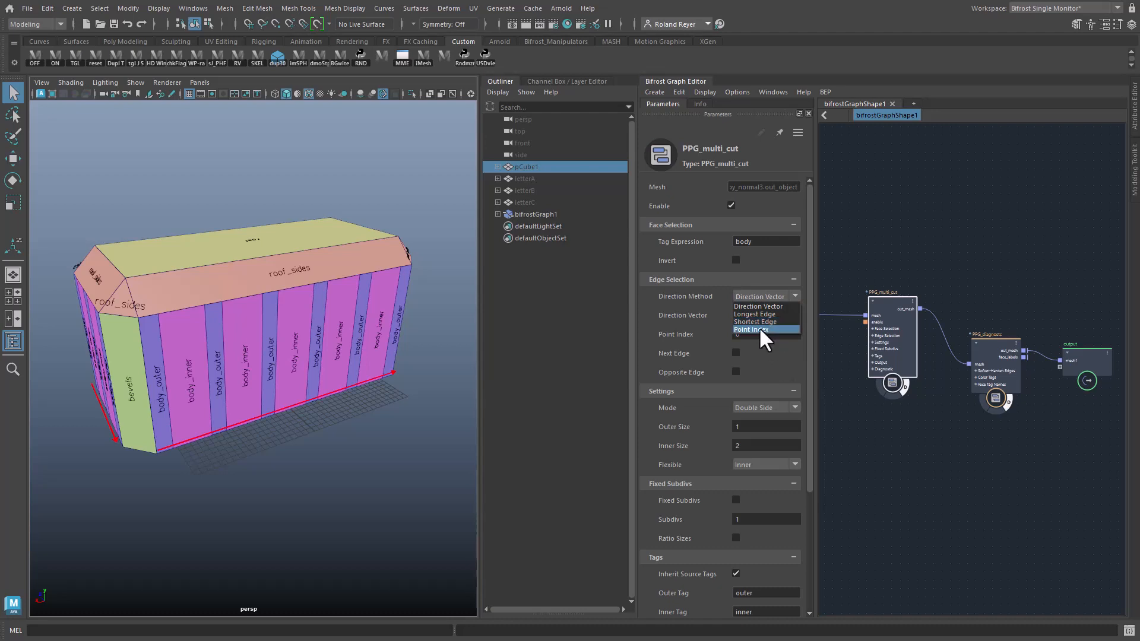
left_click(762, 360)
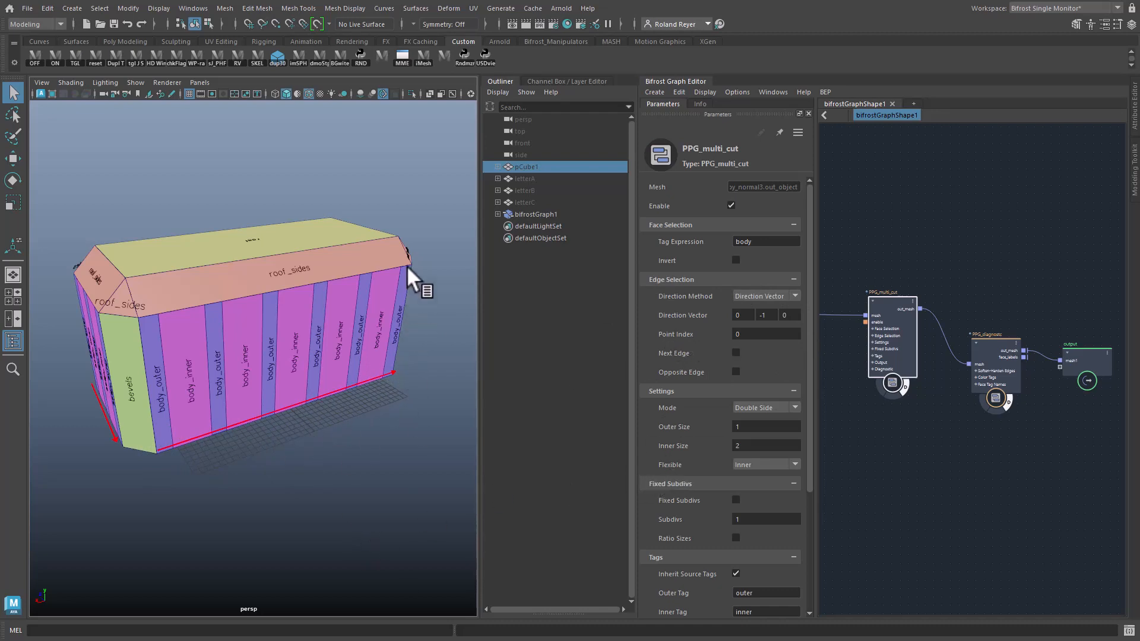
Step: Enable Next Edge on PPG_multi_cut and set its Mode to Half Side
left_click(735, 353)
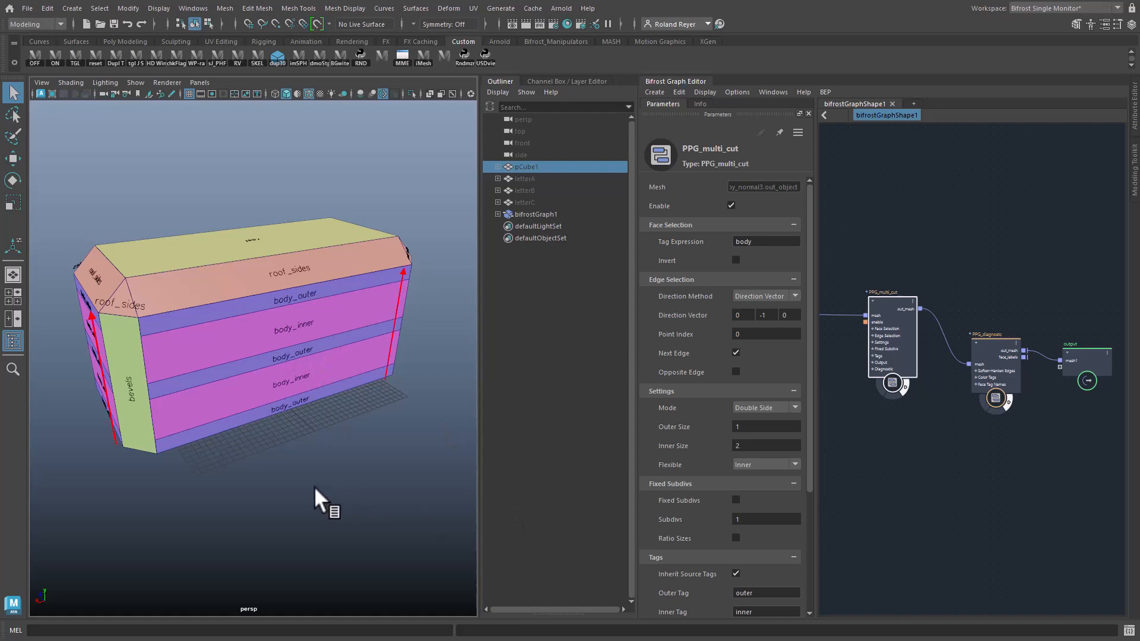
left_click(754, 407)
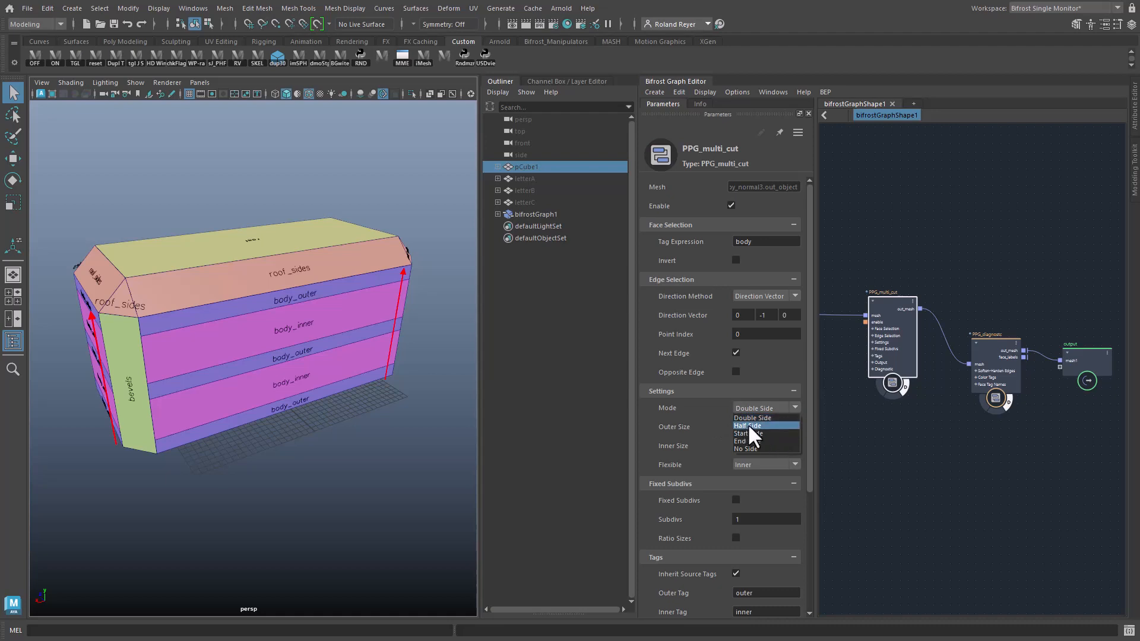
left_click(750, 426)
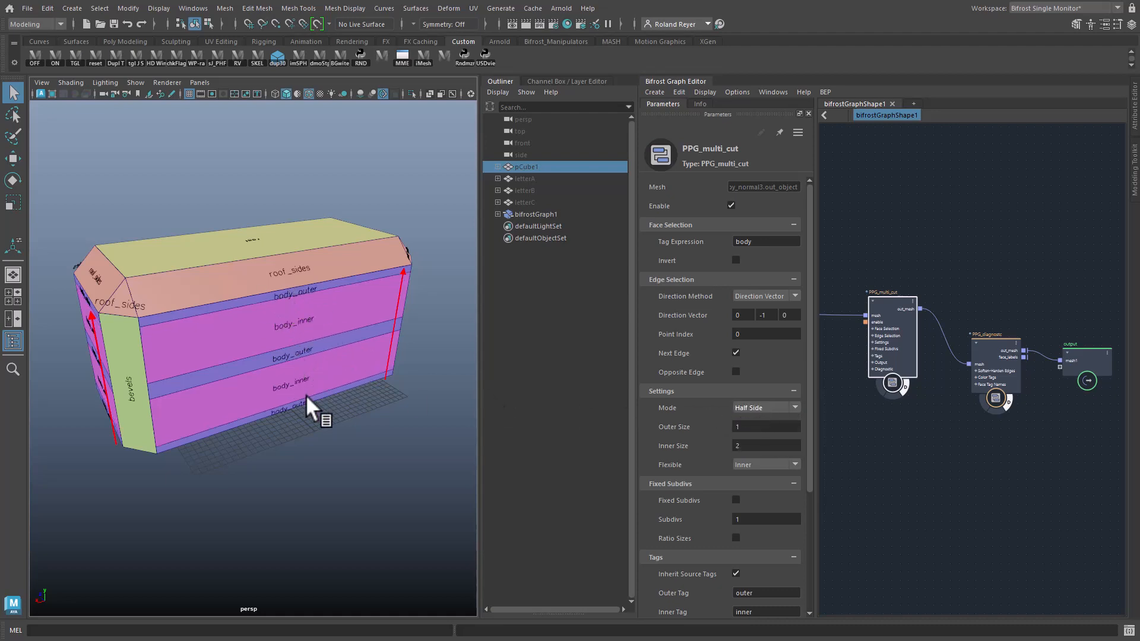
Step: Try the Start Side, End Side and No Side modes on PPG_multi_cut, and set Mode to Double Side
left_click(744, 408)
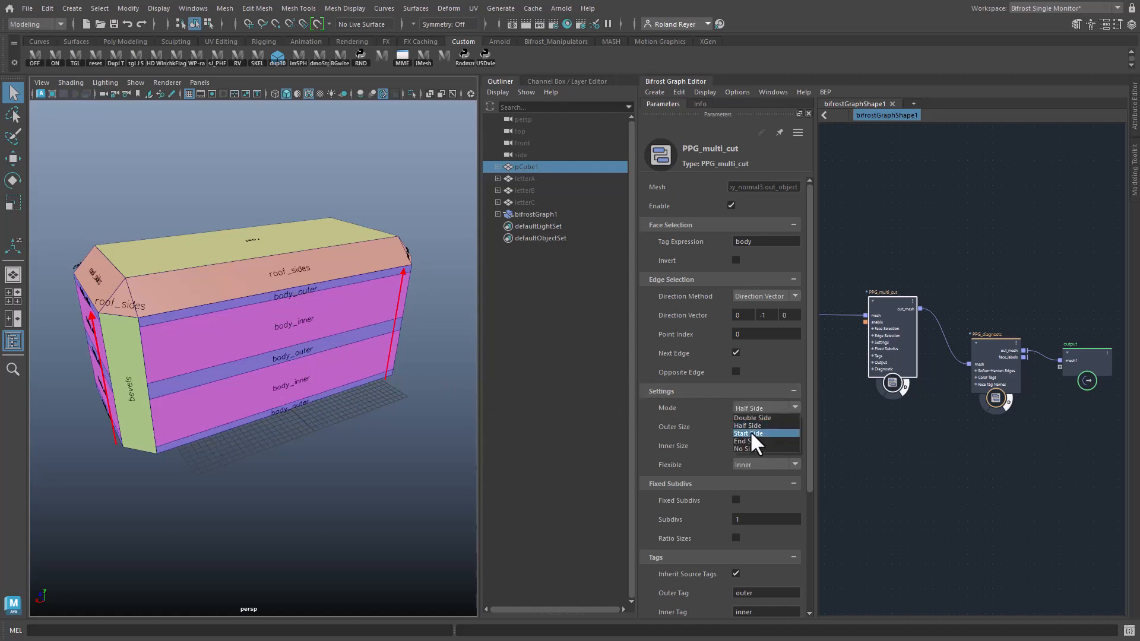
left_click(750, 431)
left_click(751, 408)
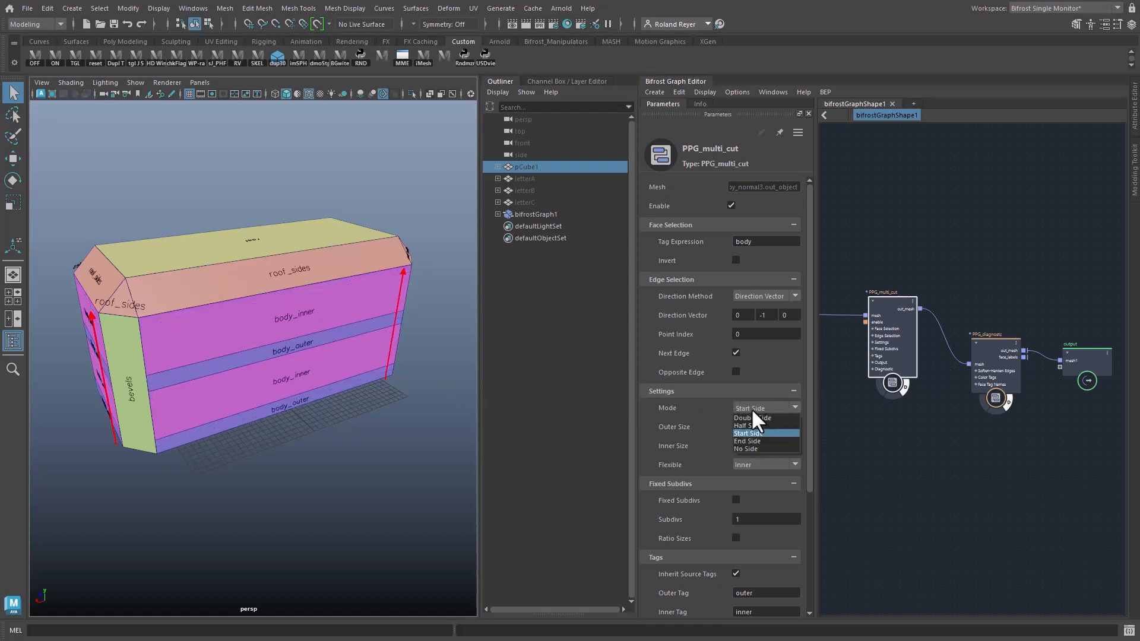
left_click(749, 441)
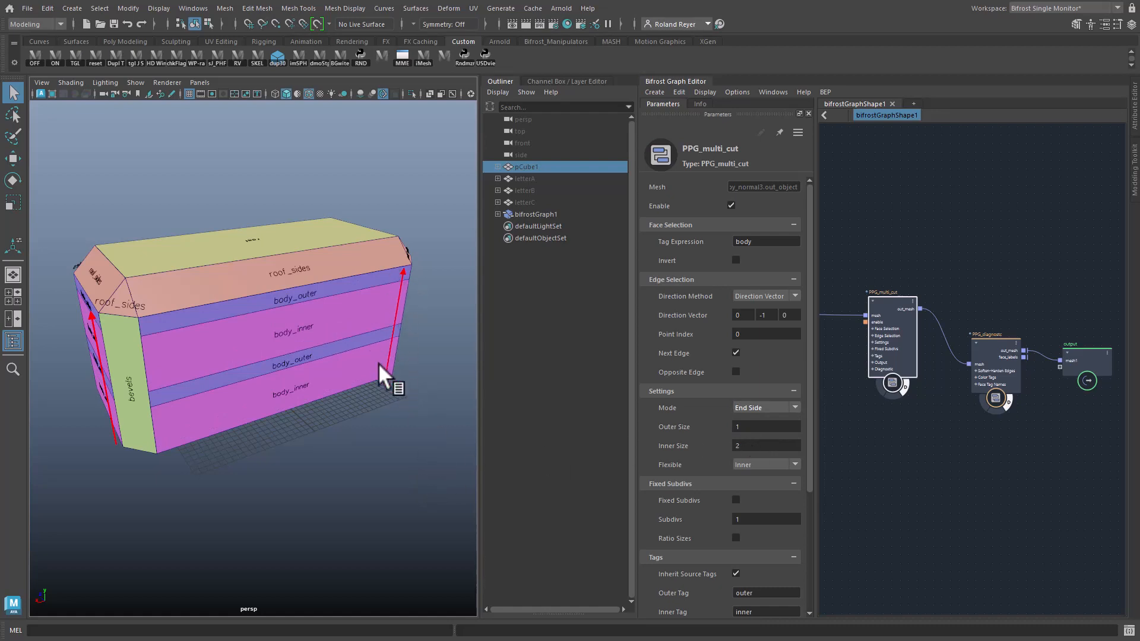
left_click(752, 406)
left_click(756, 446)
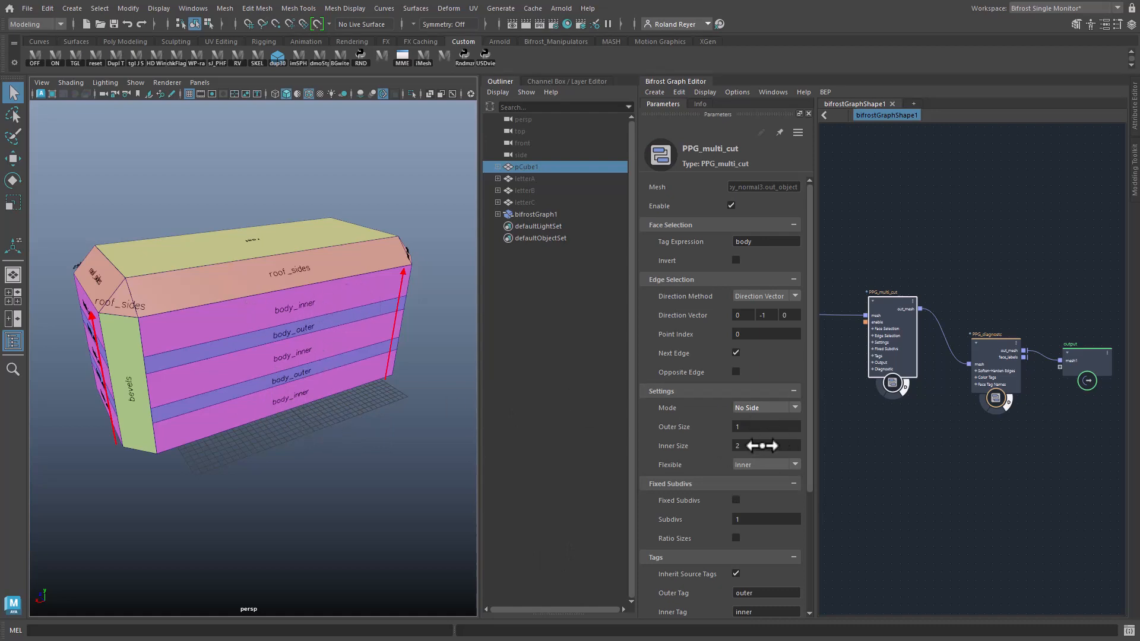
left_click(756, 406)
left_click(765, 417)
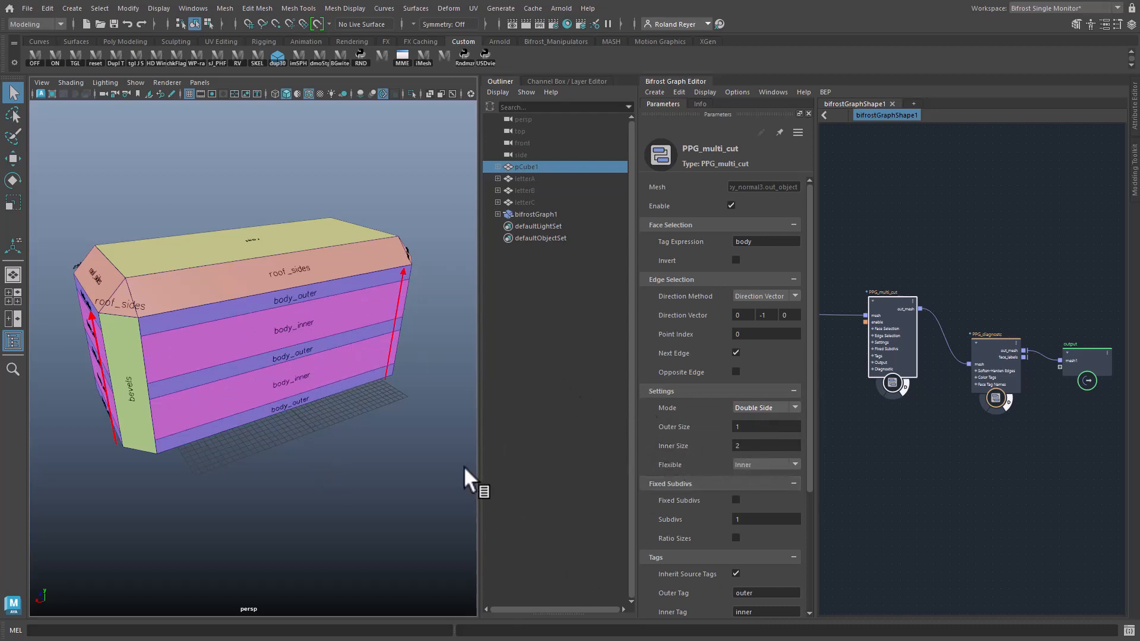
Step: Scale pCube1 vertically to test how the body cuts adapt, and undo the scaling
left_click_drag(520, 163, 512, 182)
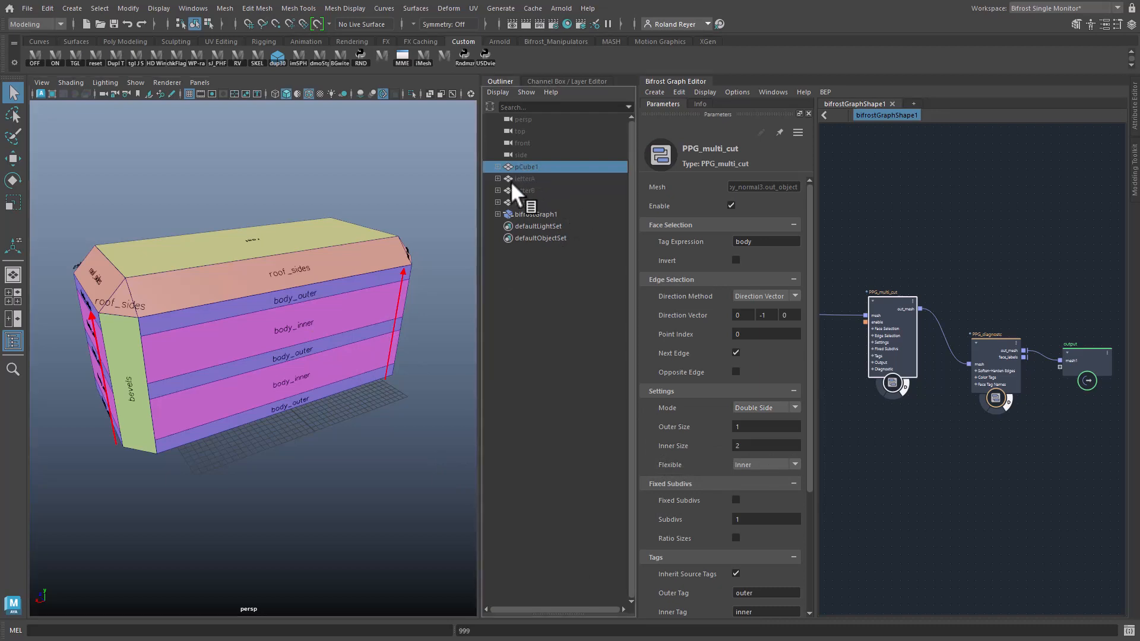
left_click_drag(390, 456, 390, 456)
key("r")
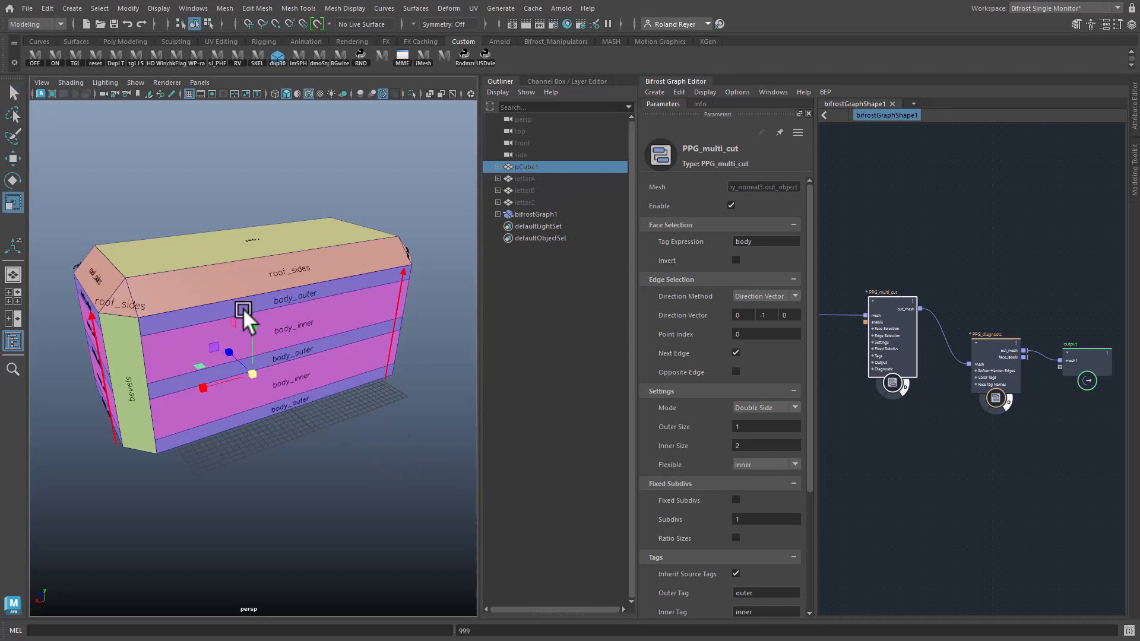
left_click_drag(249, 320, 275, 324)
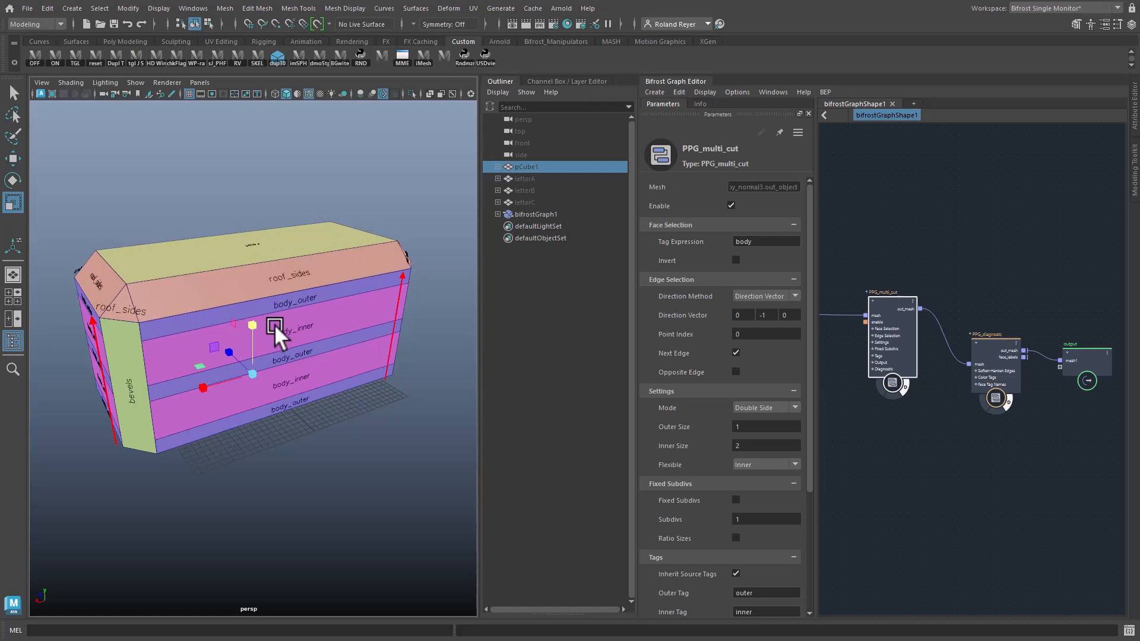
key("ctrl+z")
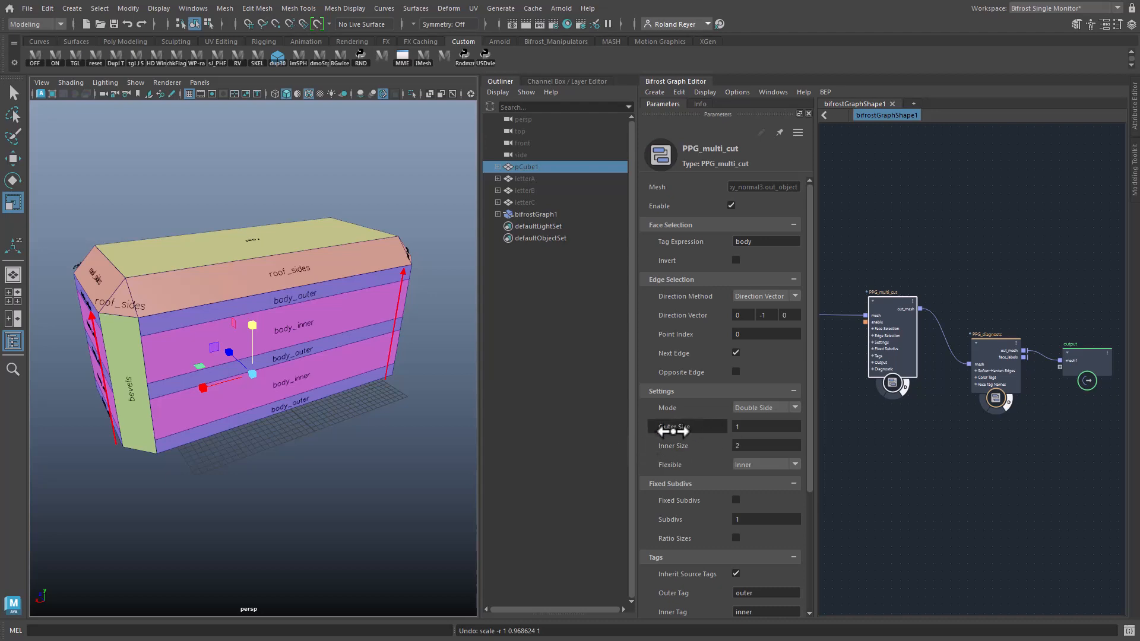
Step: Set PPG_multi_cut's Outer Size to 0.5551 and turn off Inherit Source Tags
left_click_drag(659, 432, 599, 433)
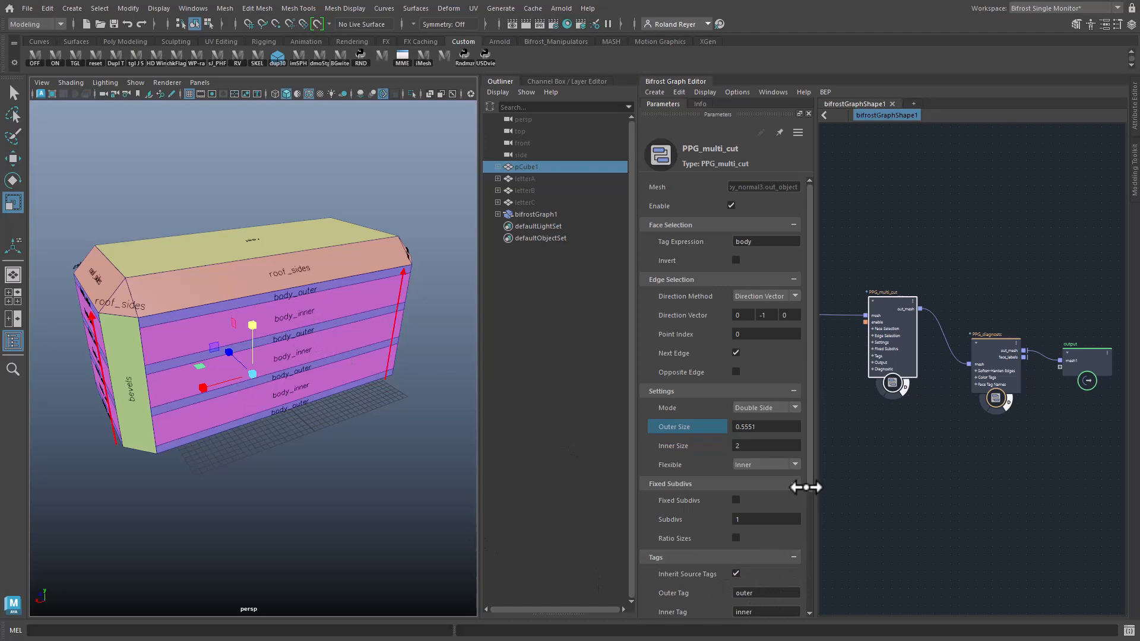
left_click_drag(809, 488, 813, 584)
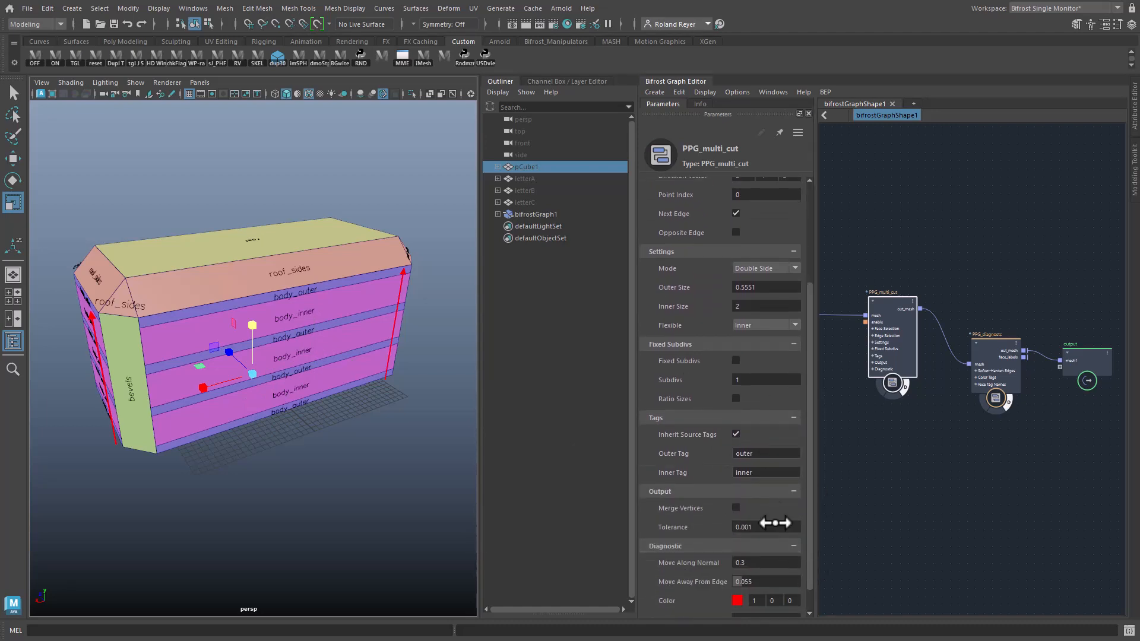
left_click(735, 434)
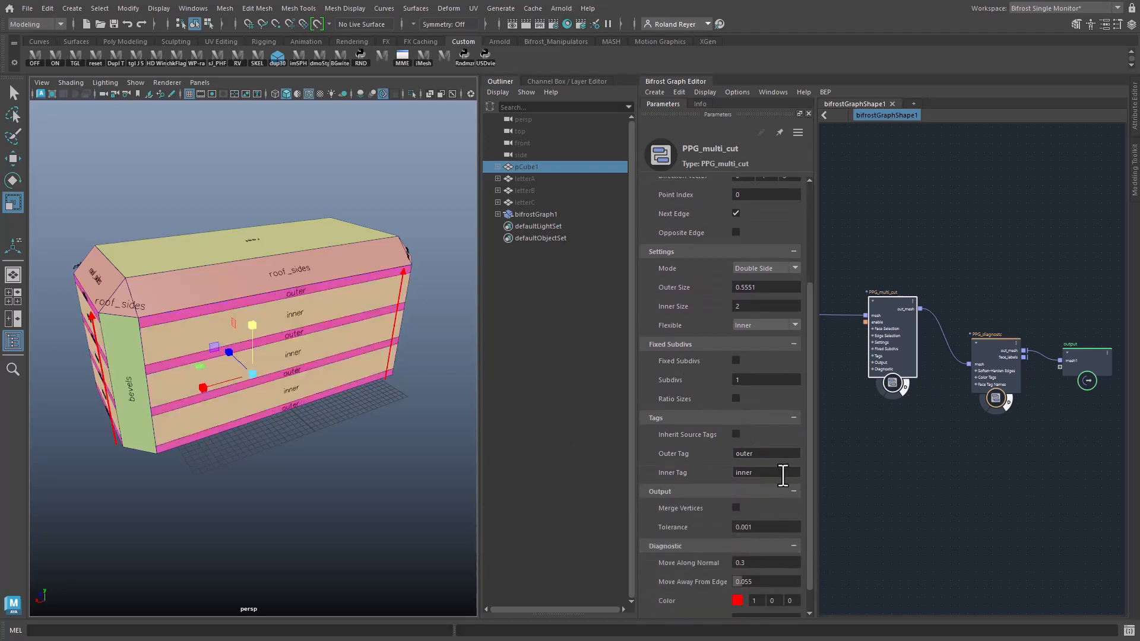
Step: Set PPG_multi_cut's Outer Tag to floor and its Inner Tag to winstrip
left_click_drag(765, 454, 695, 455)
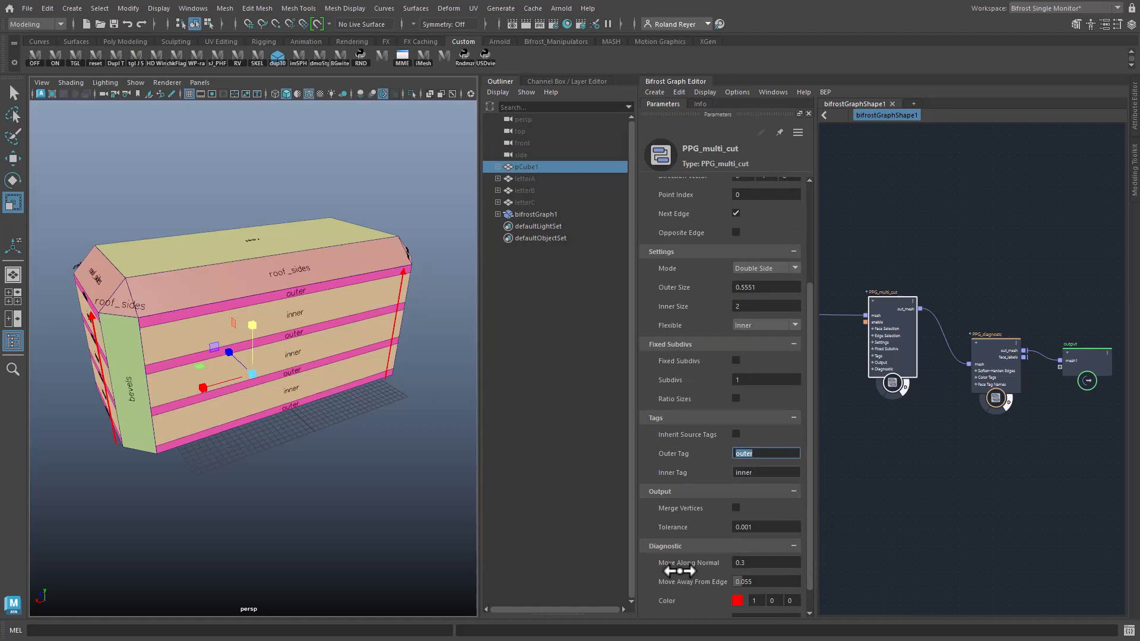
type("floor")
double_click(763, 473)
type("win")
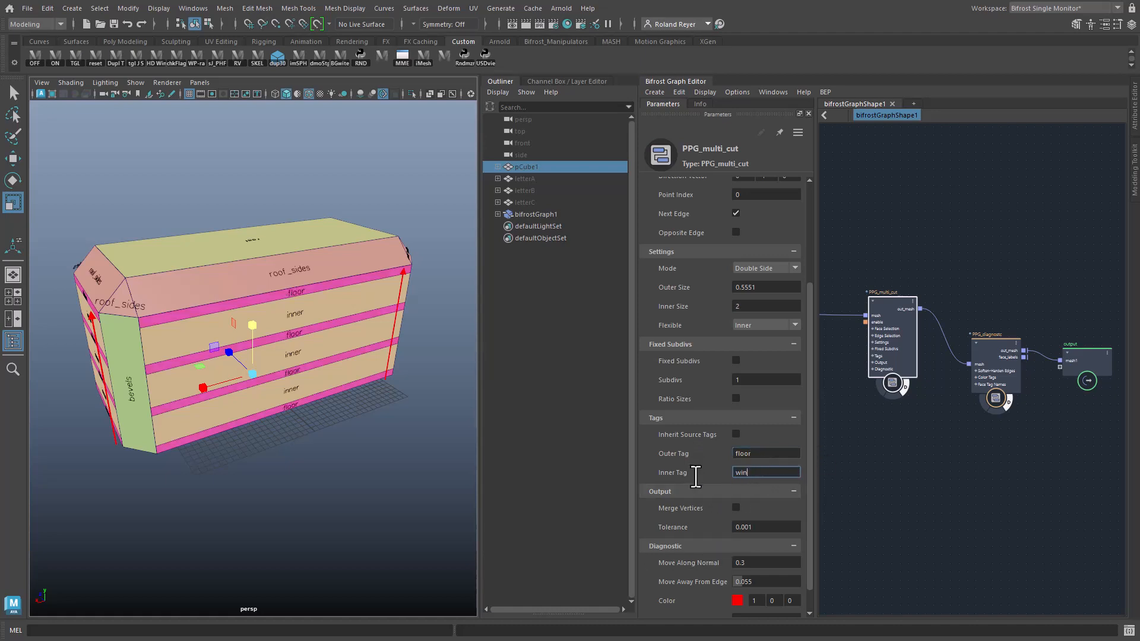
type("strip")
key("Return")
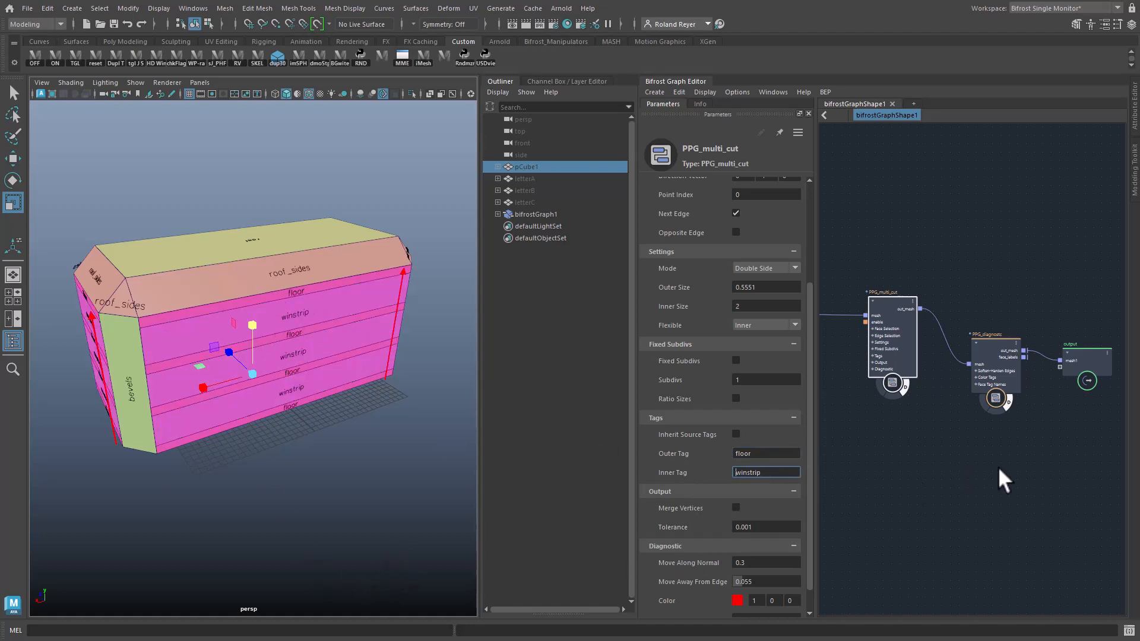
Step: Make room in the graph and insert a second PPG_multi_cut node between the first one and PPG_diagnostc
left_click(992, 375)
left_click_drag(981, 373, 1135, 351)
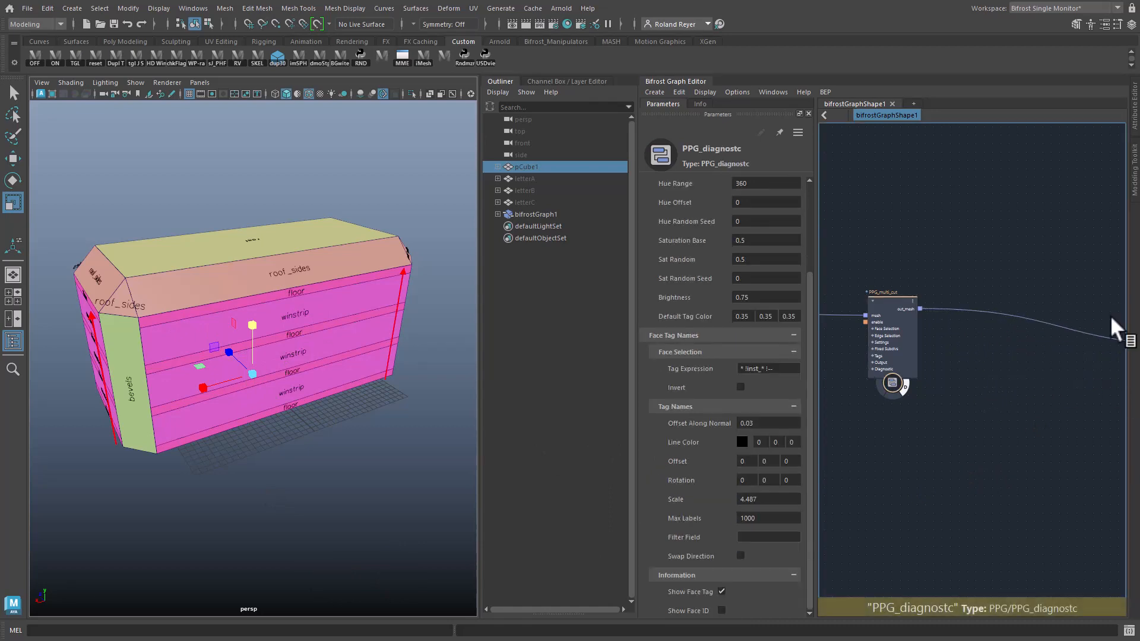
left_click_drag(977, 268, 987, 454)
key("Tab")
type("ppgmd")
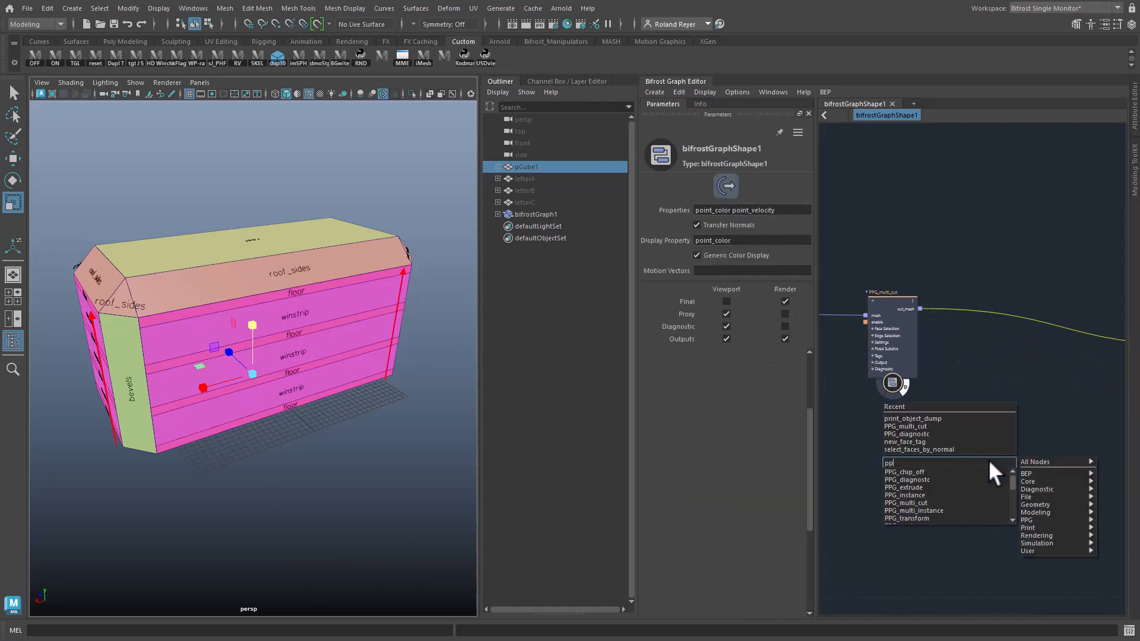
key("Return")
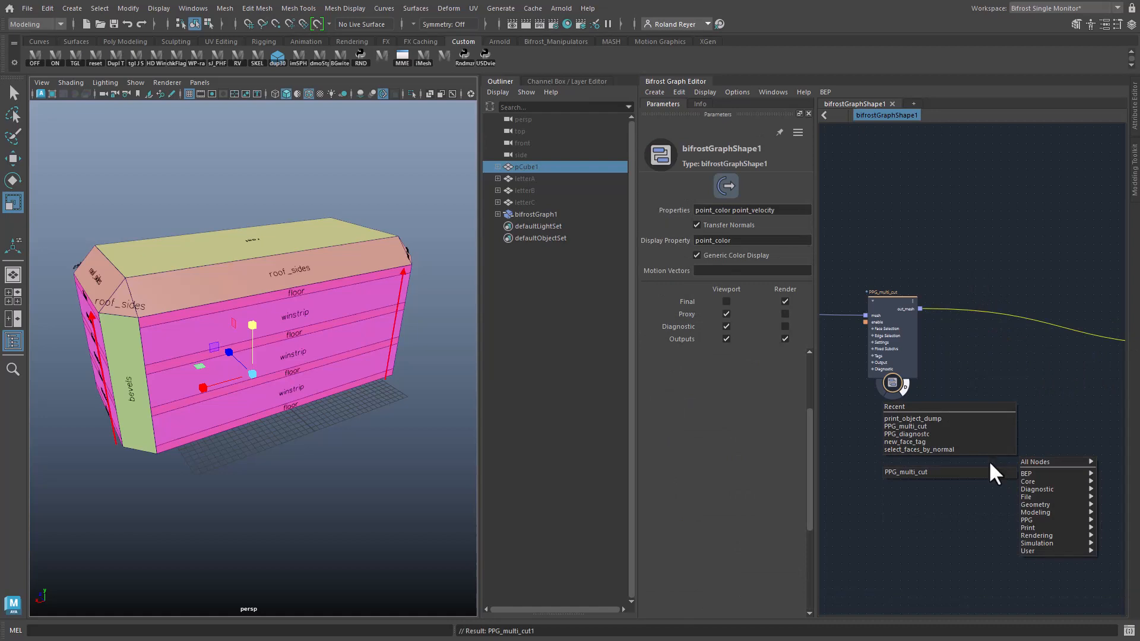
left_click_drag(996, 478, 1003, 323)
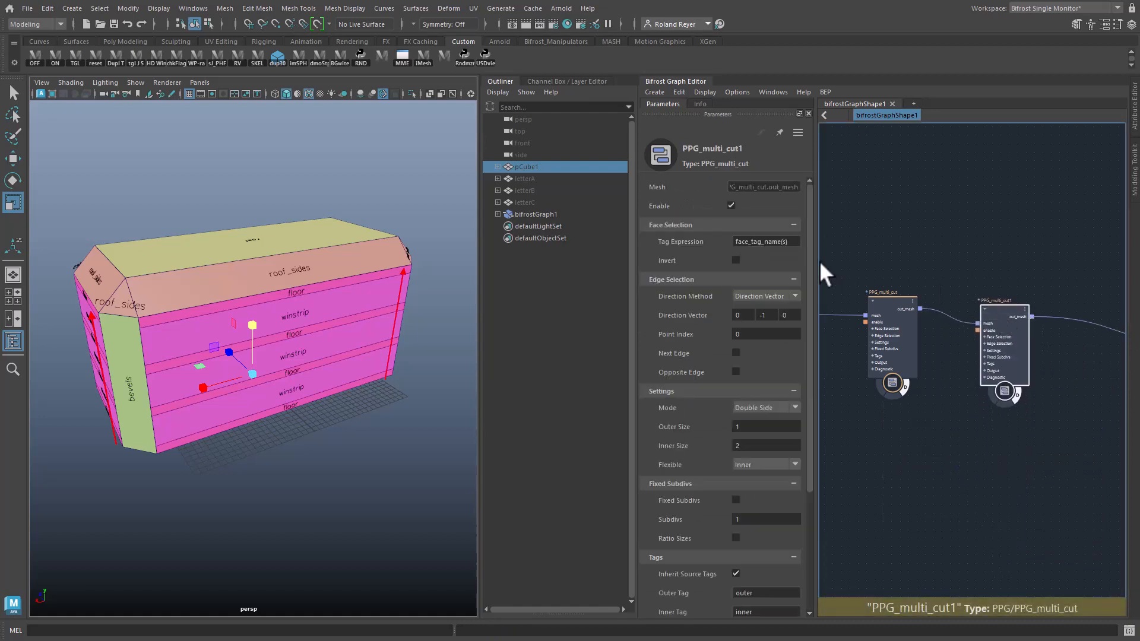
Step: Set the second PPG_multi_cut node's Tag Expression to winstrip
left_click(790, 241)
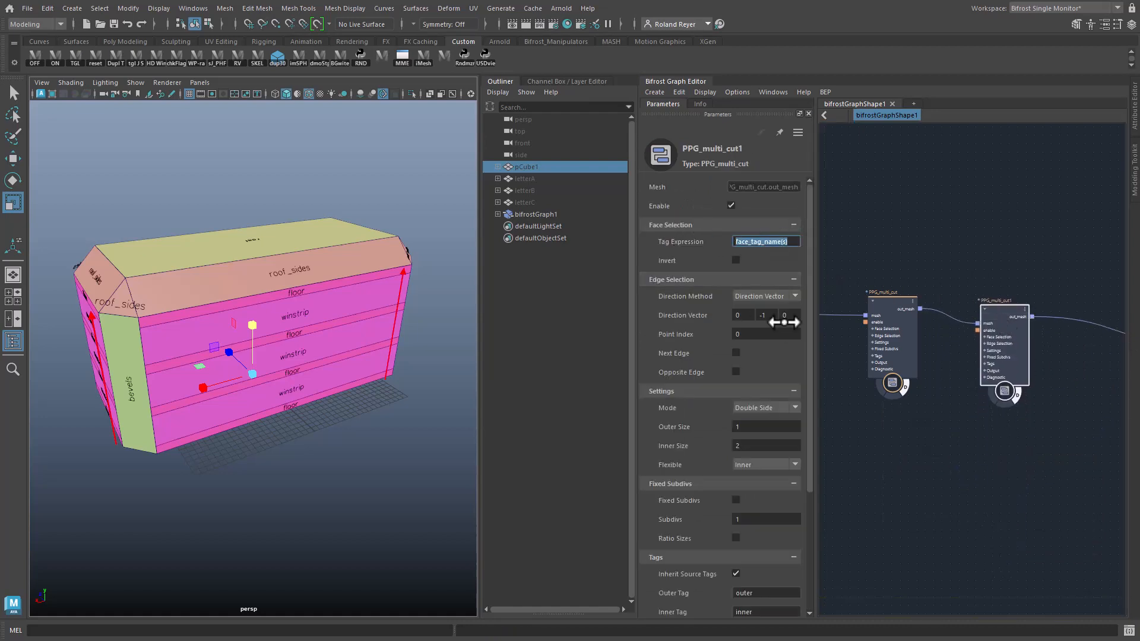
type("winstrip")
key("Return")
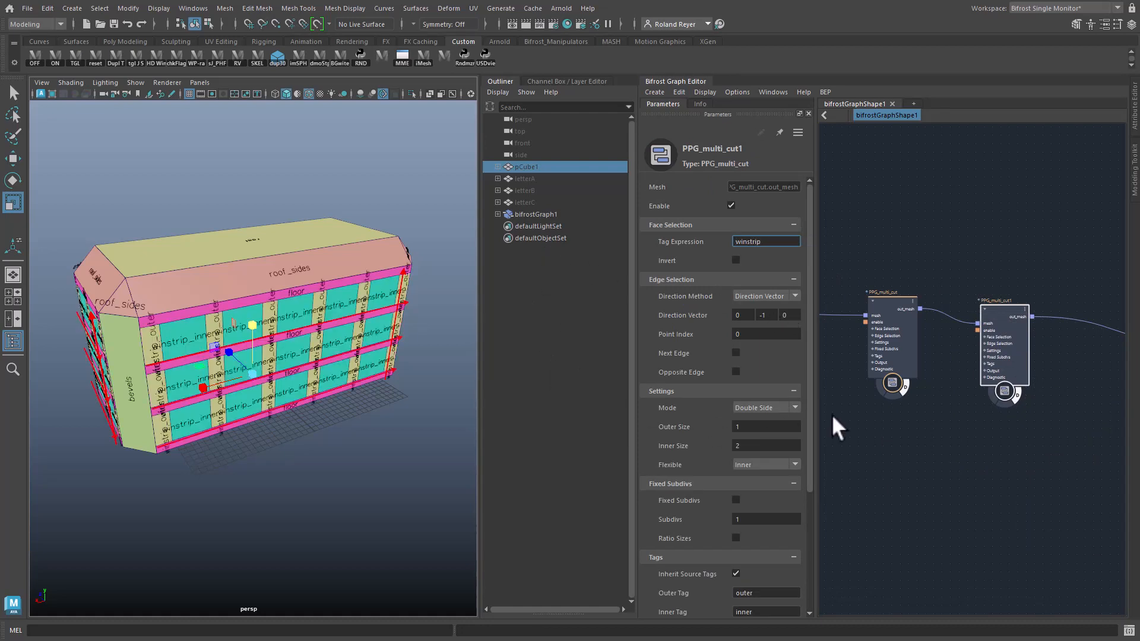
Step: Set the tag name Scale on PPG_diagnostc to 2.393 and inspect the labels on the window strips
mouse_move(1026, 533)
middle_mouse_down("alt")
mouse_move(997, 519)
mouse_move(896, 512)
middle_mouse_up("alt")
middle_click_drag(995, 505, 881, 482, "alt")
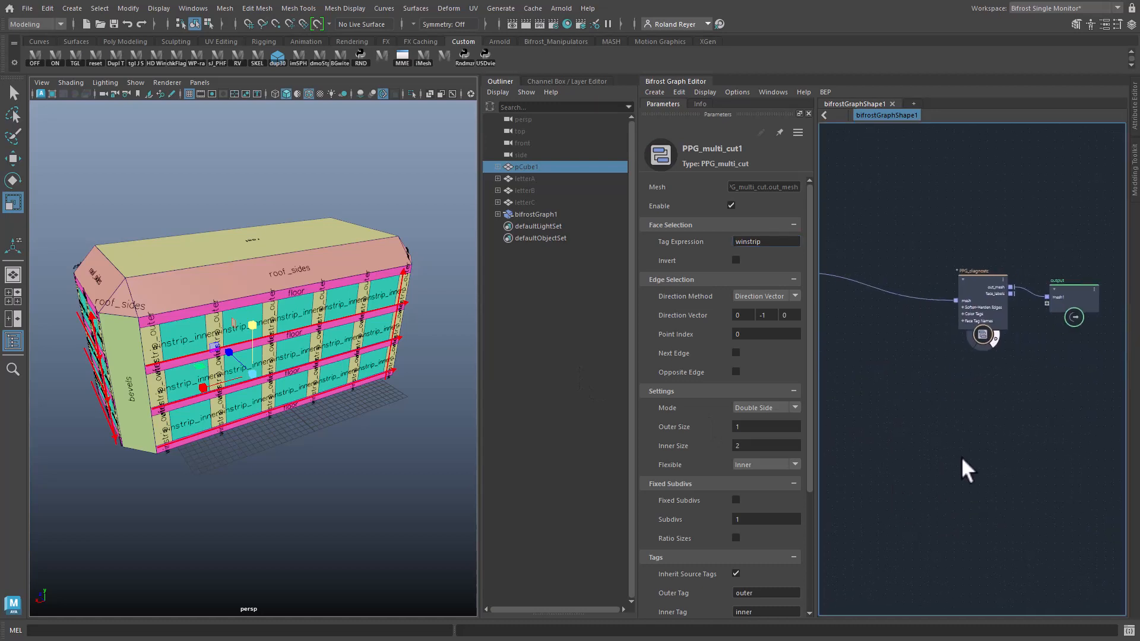
left_click(983, 276)
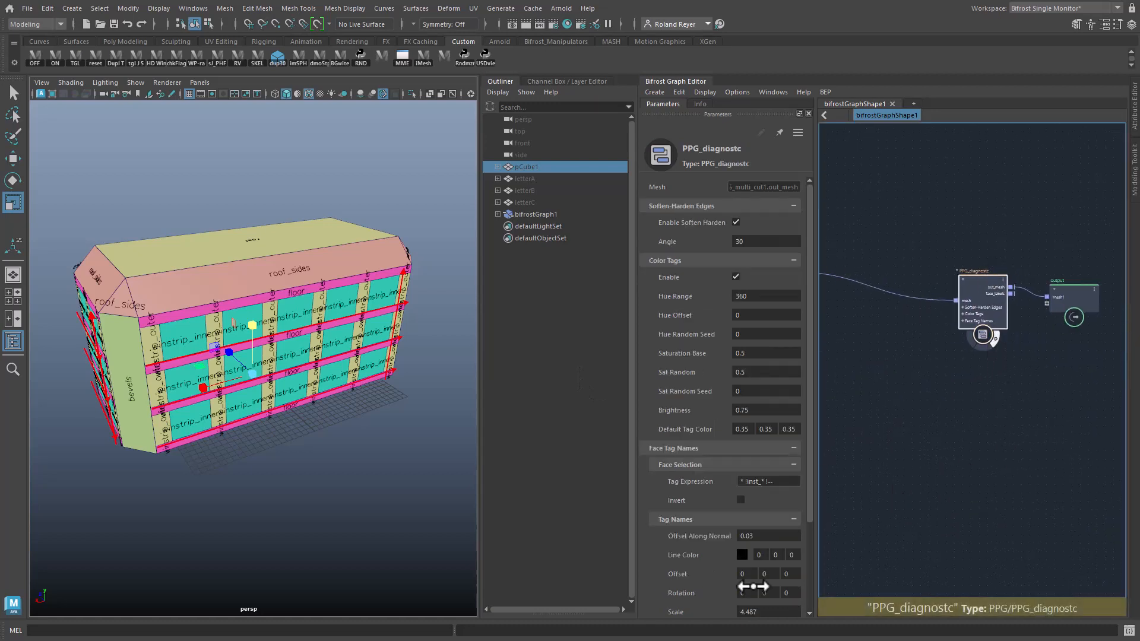
scroll(682, 528, "down", 2)
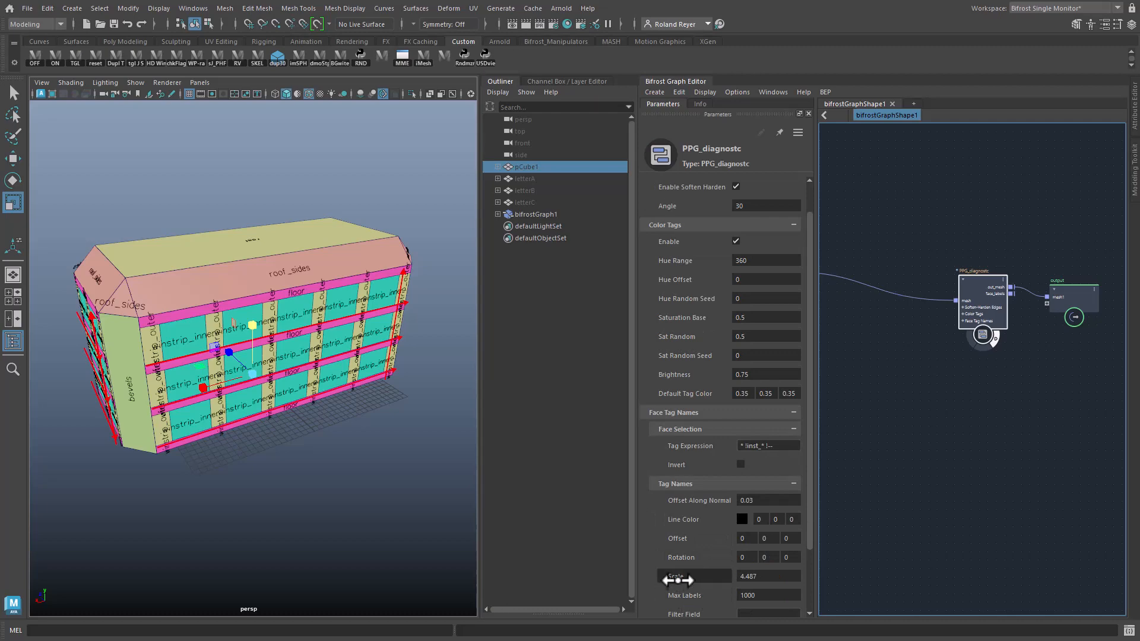
left_click_drag(678, 574, 605, 576)
scroll(212, 472, "up", 10)
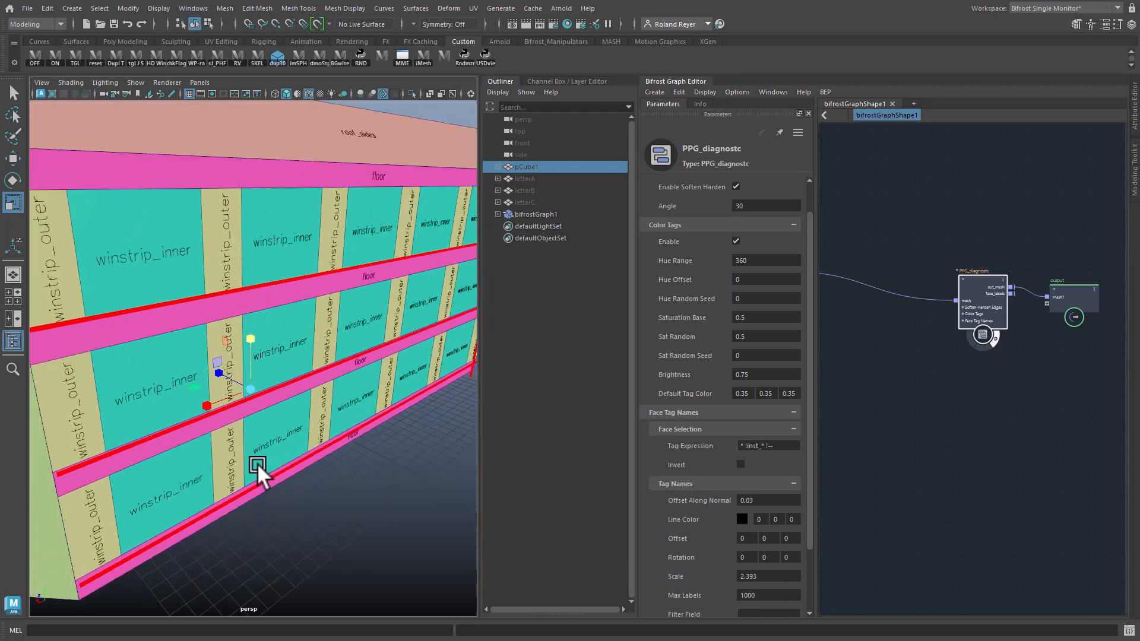
scroll(296, 498, "down", 4)
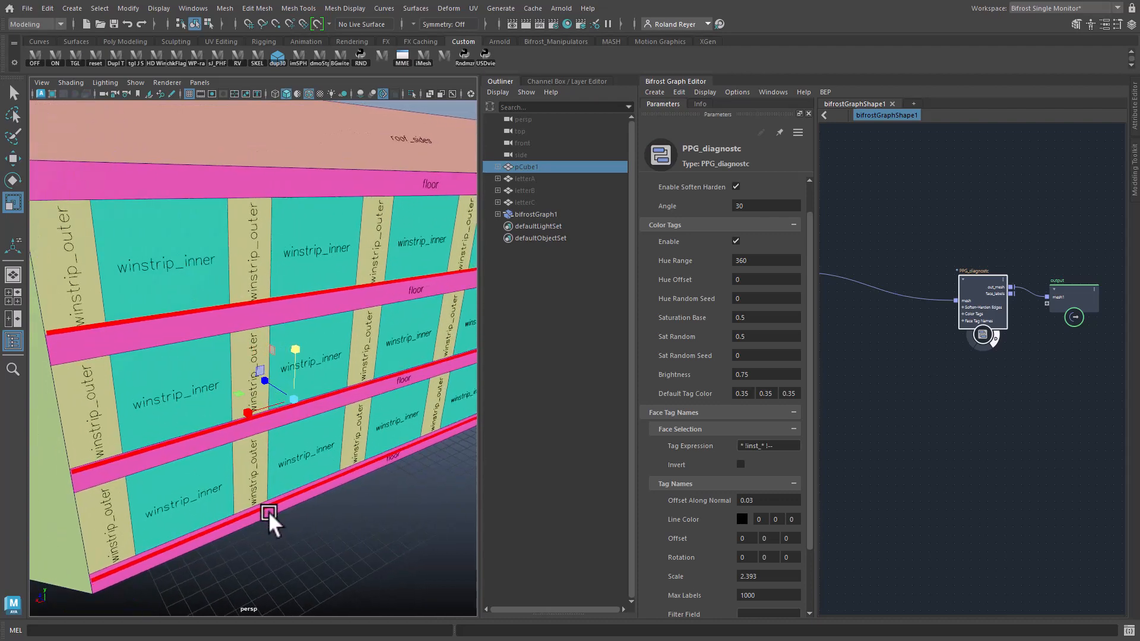
scroll(365, 510, "down", 1)
scroll(369, 514, "down", 1)
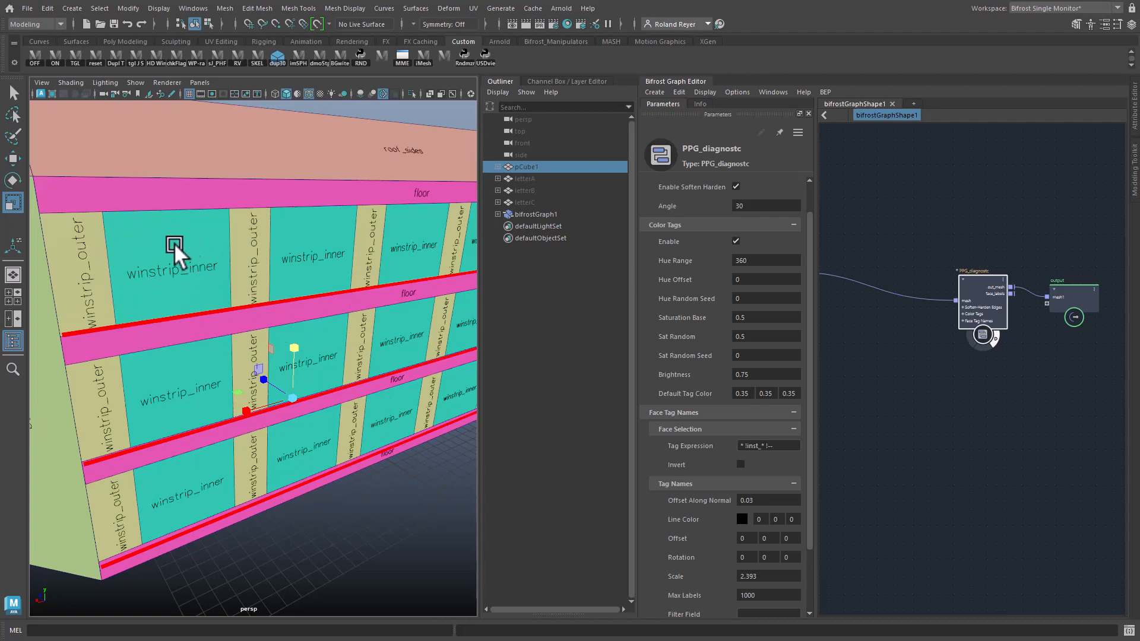
left_click_drag(303, 532, 389, 533, "alt")
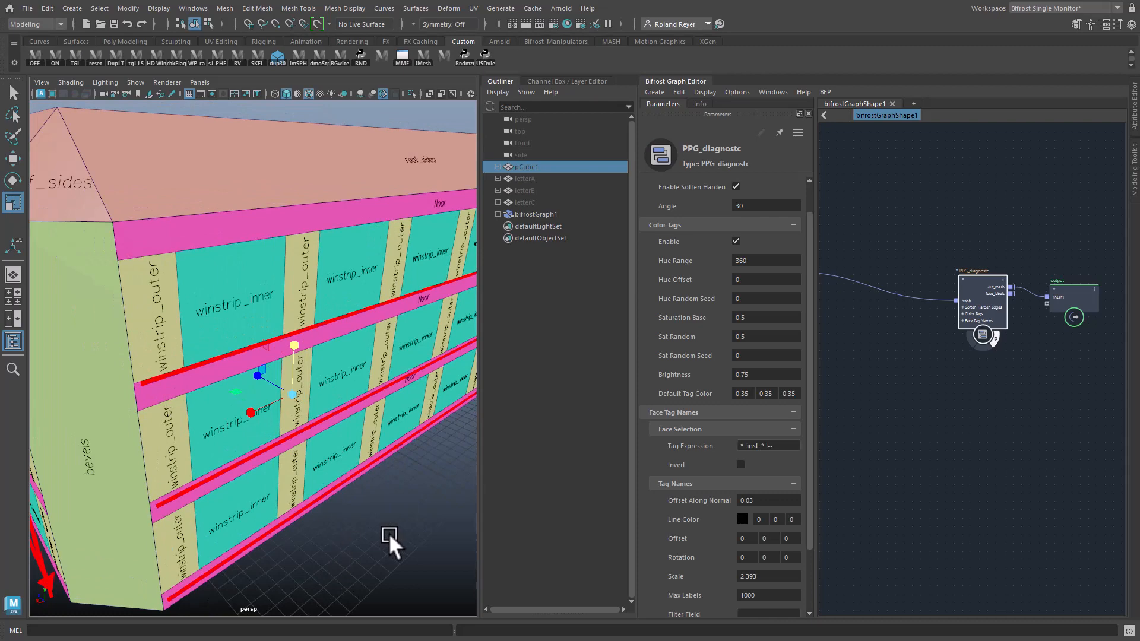
scroll(700, 458, "down", 1)
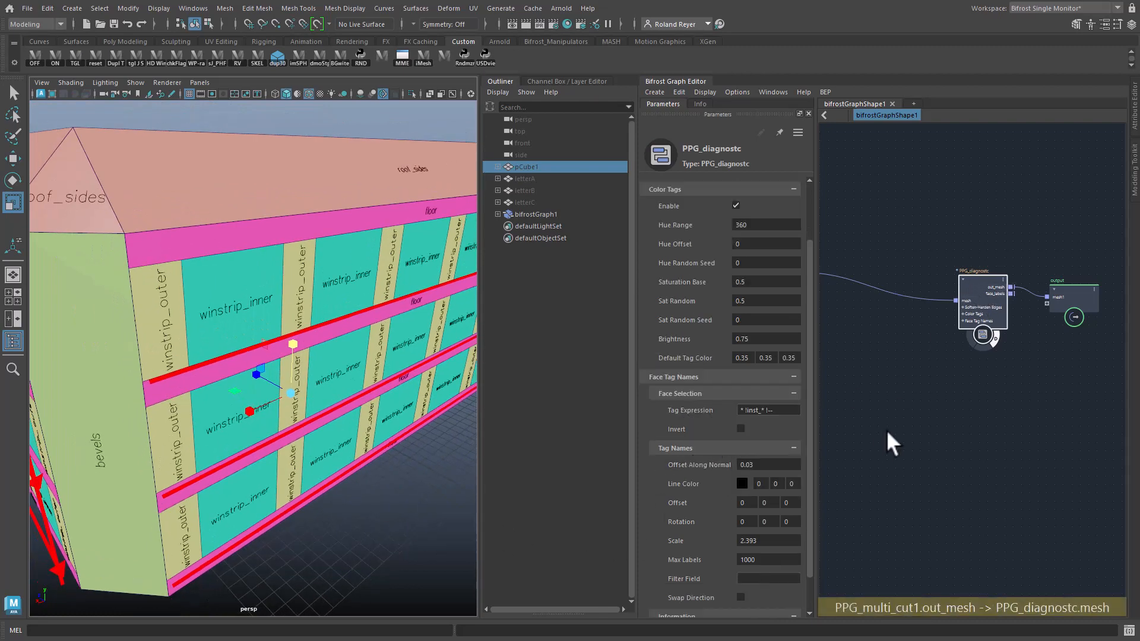
Step: Turn off Inherit Source Tags on the second PPG_multi_cut node
middle_click_drag(886, 429, 1055, 417, "alt")
left_click(935, 247)
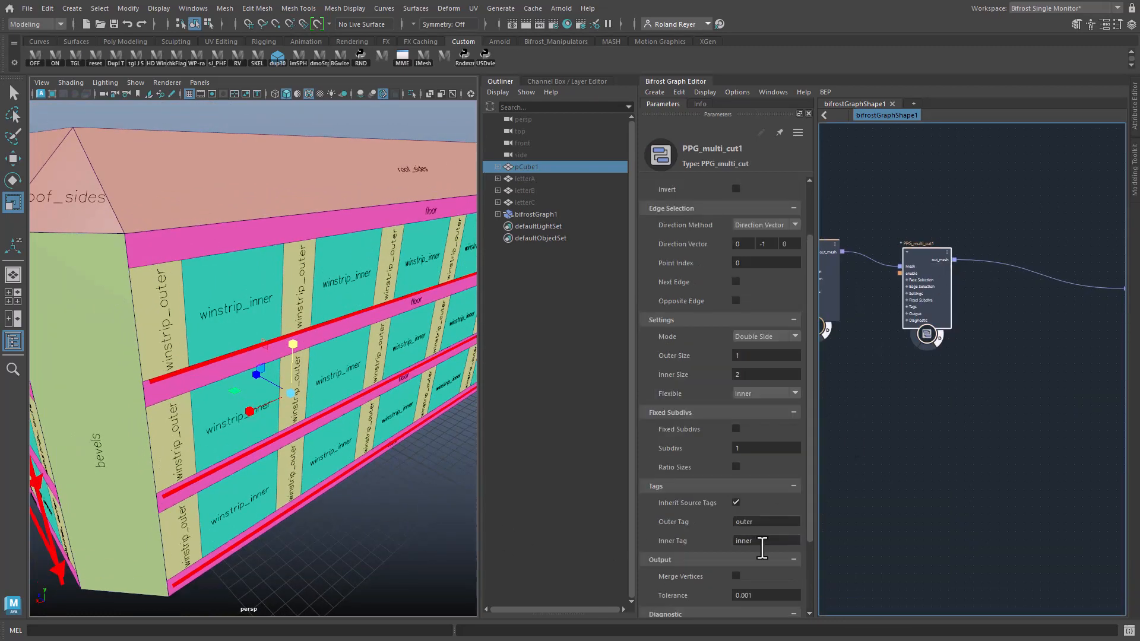
left_click(736, 503)
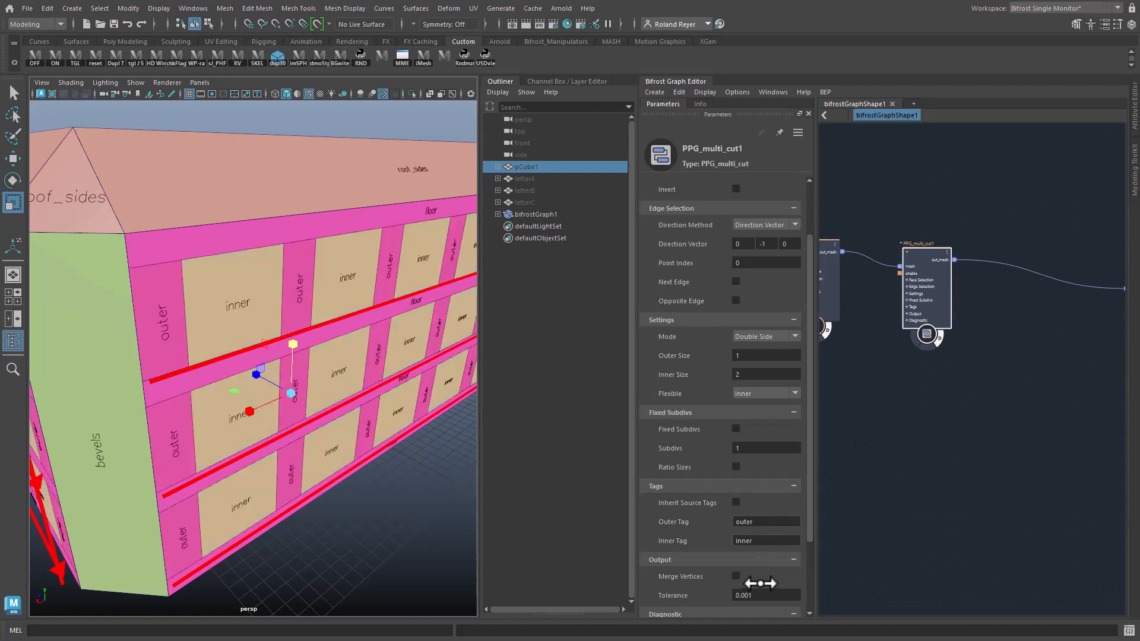
Step: Set the second PPG_multi_cut node's Inner Tag to win and its Outer Tag to wall
double_click(765, 541)
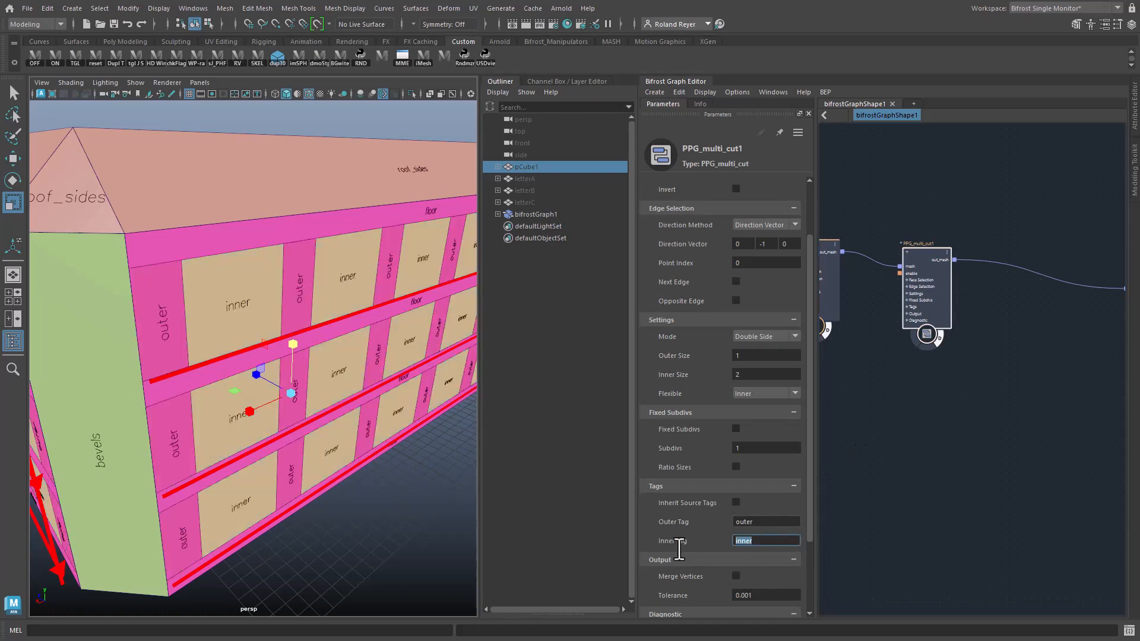
type("win")
key("Return")
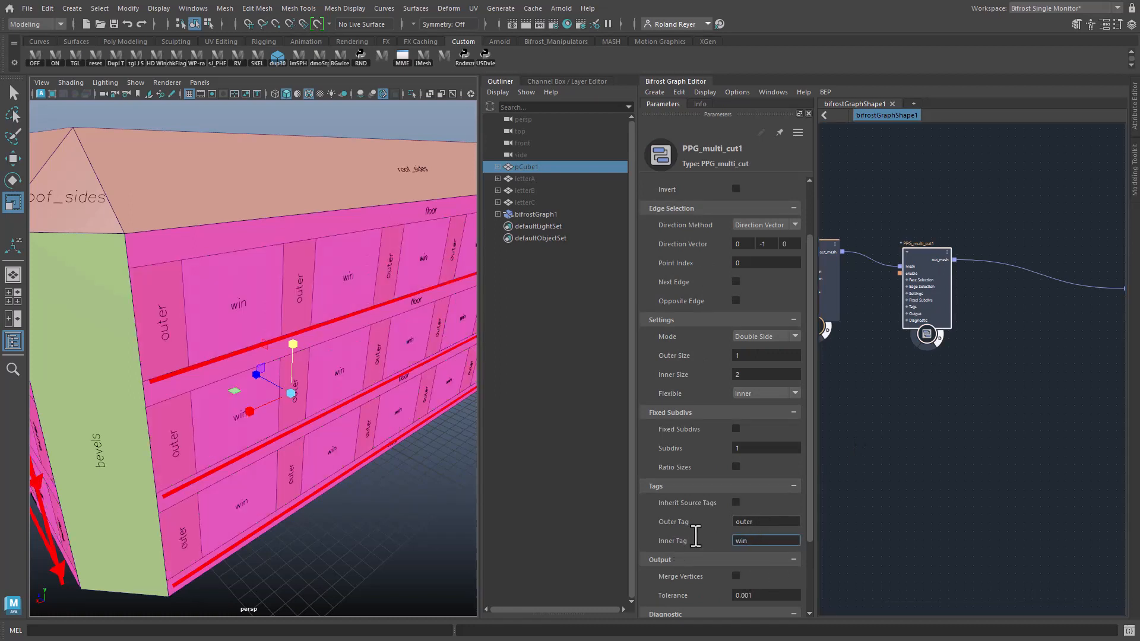
double_click(760, 522)
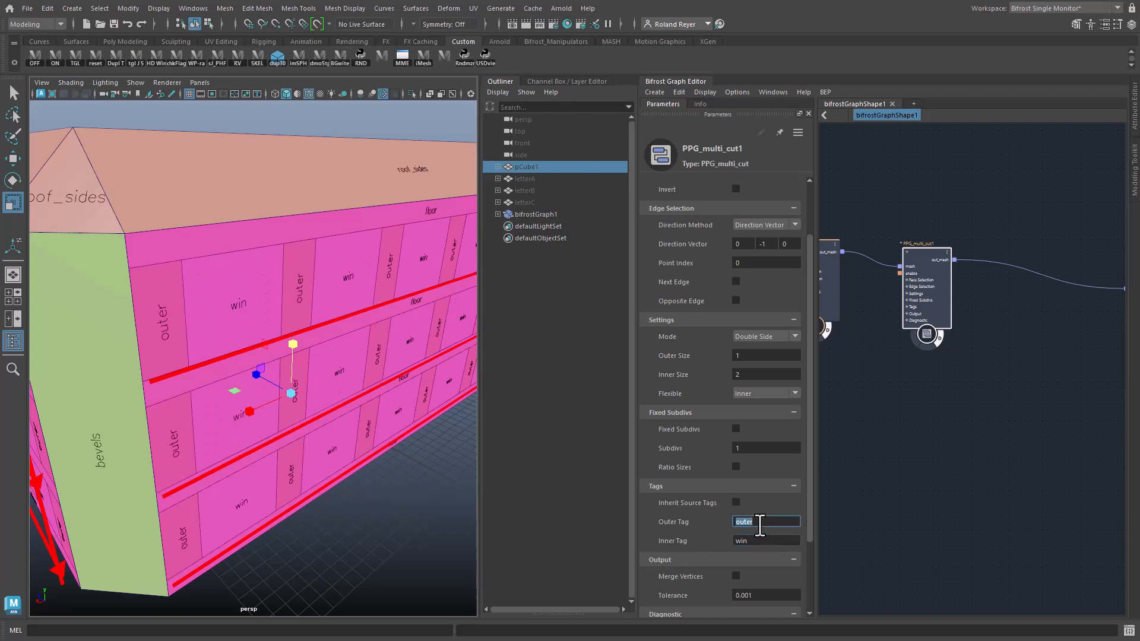
type("wall")
key("Return")
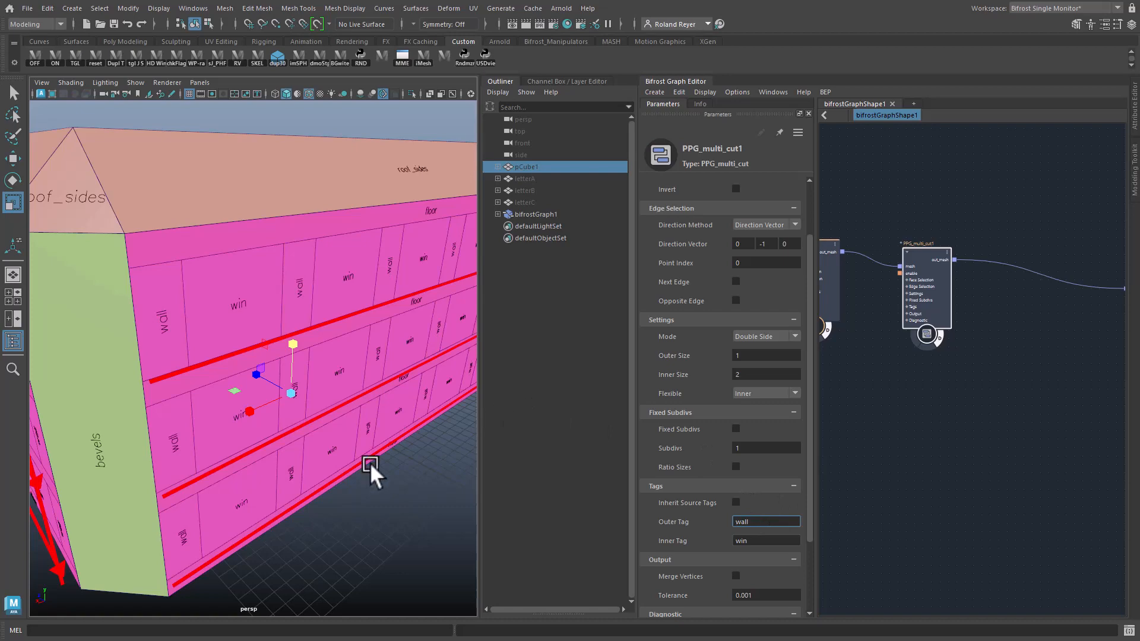
Step: Set the first PPG_multi_cut node's Tag Expression to body bevels
left_click_drag(369, 462, 356, 496, "alt")
left_click_drag(282, 447, 411, 484, "alt")
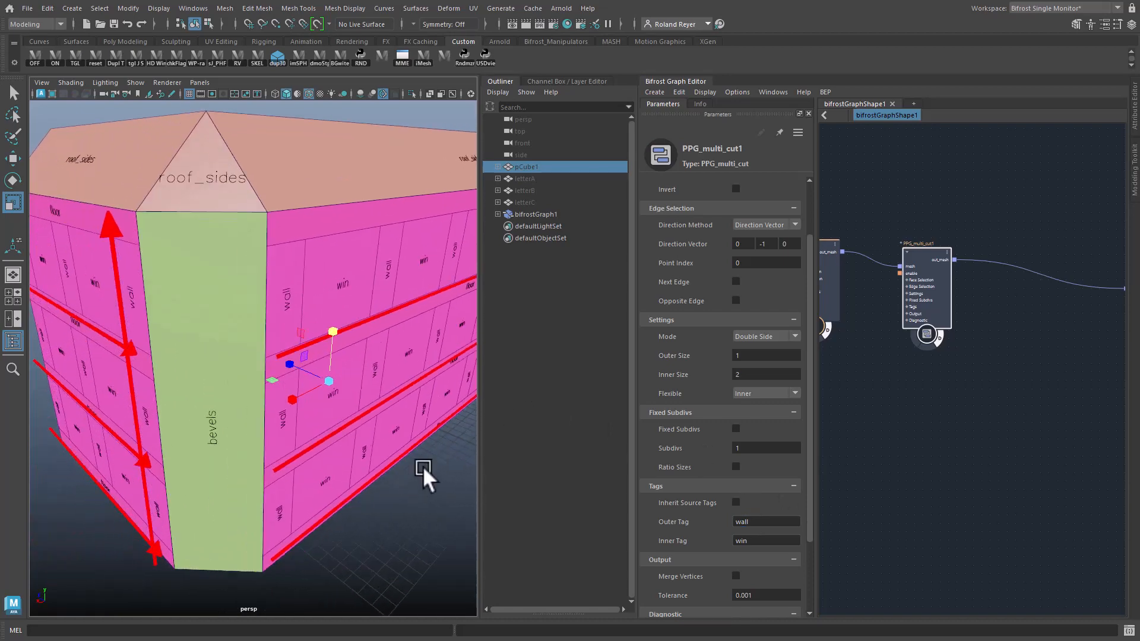
mouse_move(901, 447)
middle_mouse_down("alt")
mouse_move(980, 477)
mouse_move(956, 476)
mouse_move(931, 421)
mouse_move(1044, 429)
mouse_move(846, 424)
middle_mouse_up("alt")
middle_click_drag(996, 435, 855, 438, "alt")
middle_click_drag(1033, 437, 846, 441, "alt")
middle_click_drag(1087, 423, 979, 422, "alt")
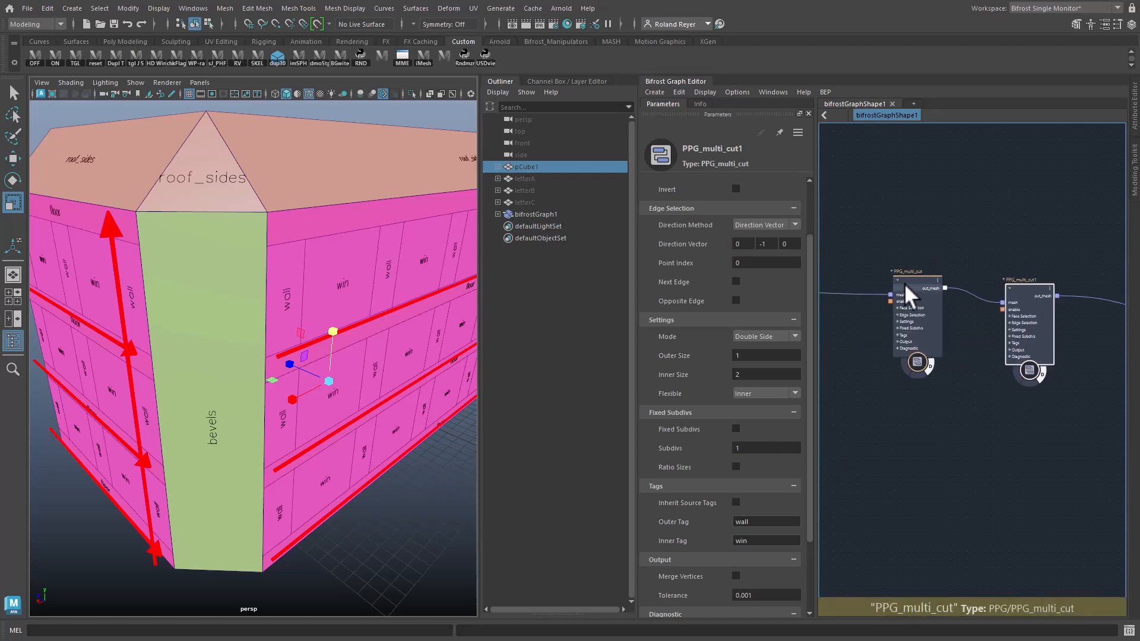
left_click(904, 283)
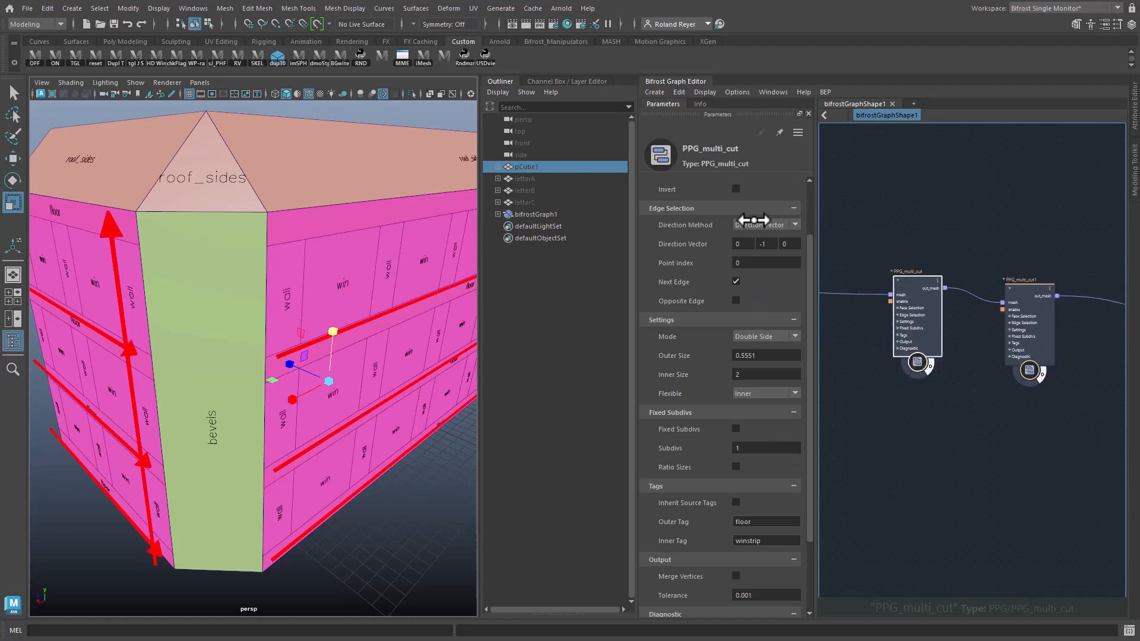
scroll(762, 369, "up", 2)
left_click(759, 242)
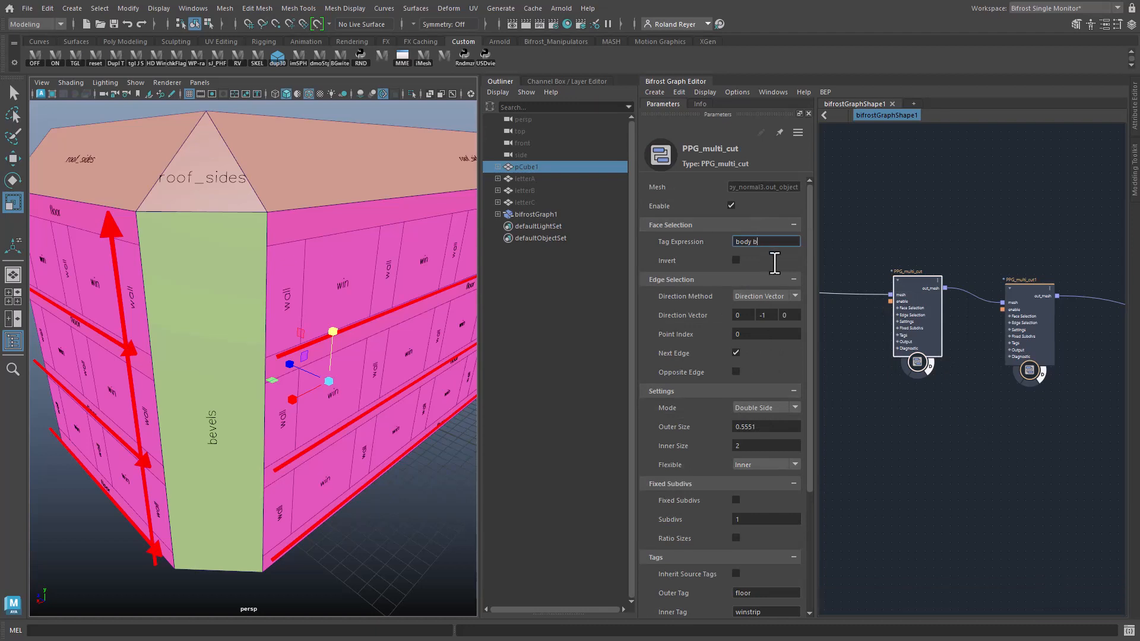
type("bevels")
key("Return")
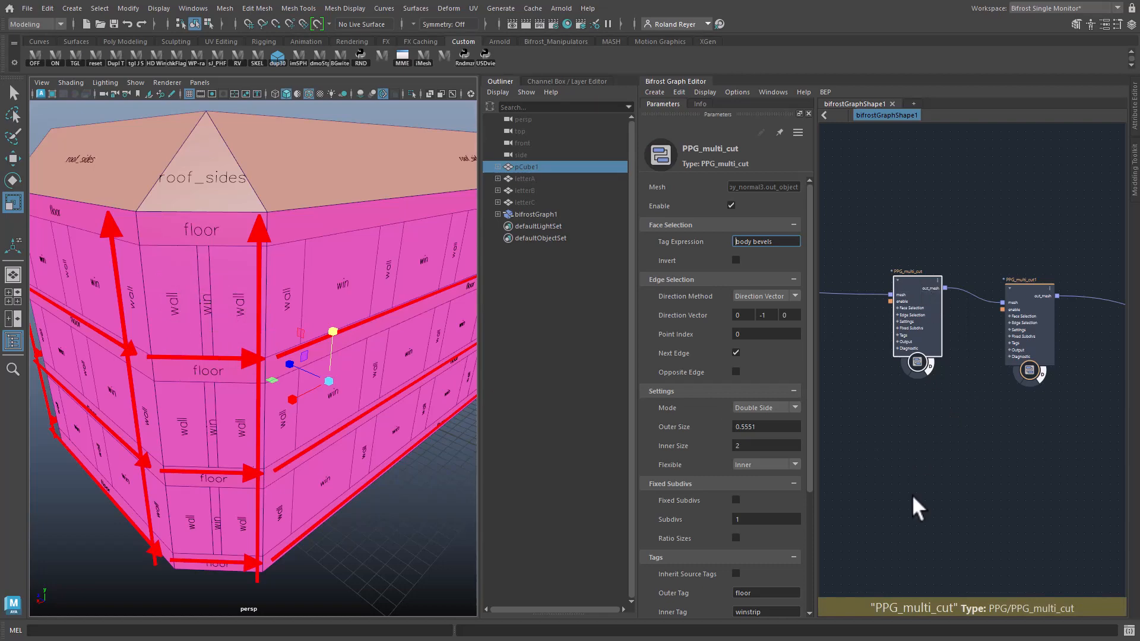
Step: Turn on Inherit Source Tags on the first PPG_multi_cut node and inspect the combined labels on the bevels and body
scroll(810, 498, "down", 3)
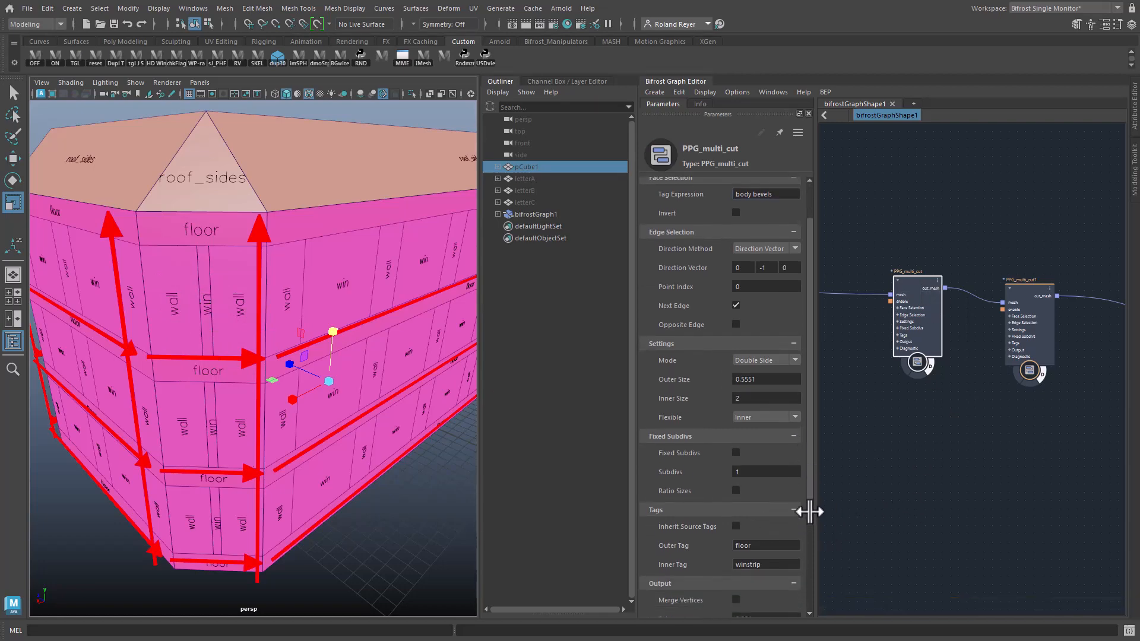
left_click(736, 508)
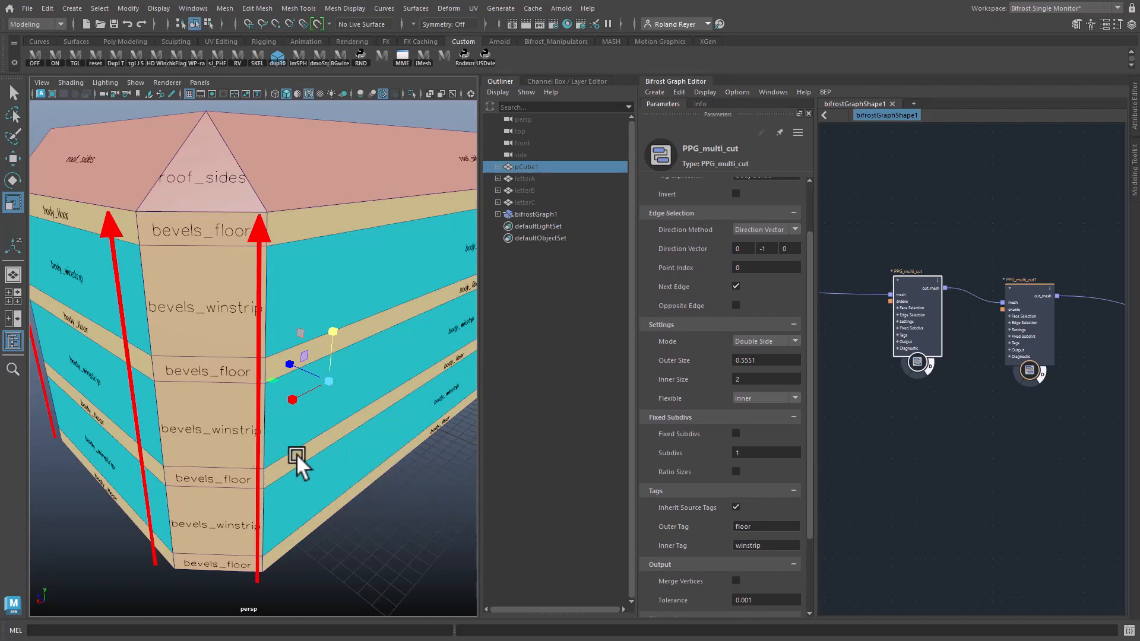
left_click_drag(217, 449, 300, 470, "alt")
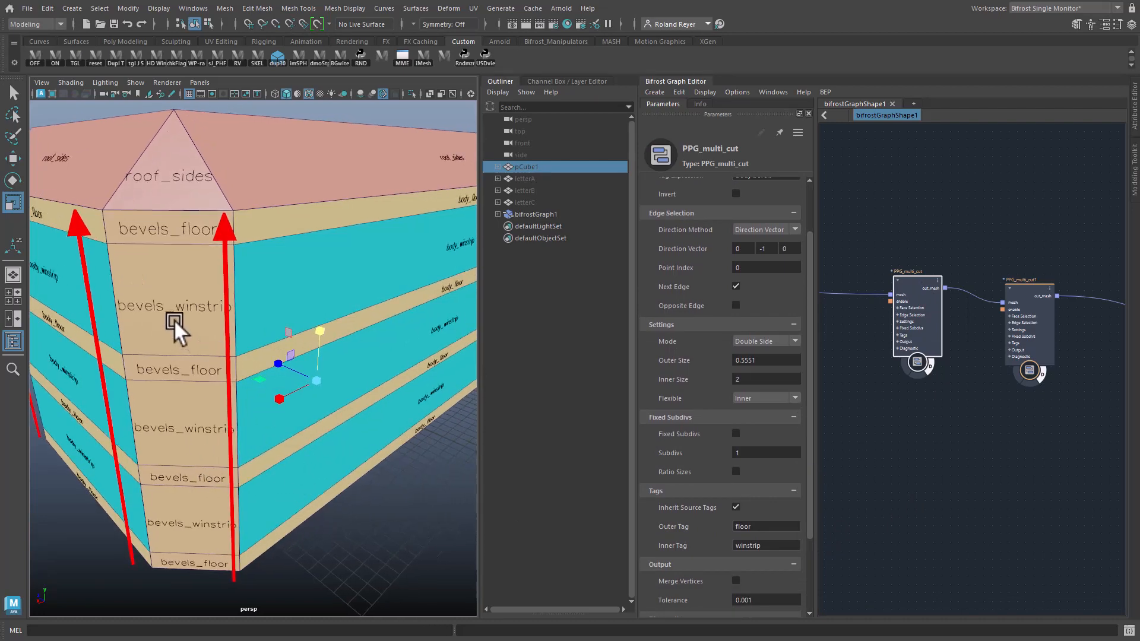
left_click_drag(223, 348, 393, 298, "alt")
Step: Set the second PPG_multi_cut node's Tag Expression to body_winstrip and check the cuts around the building's corner
left_click(1032, 284)
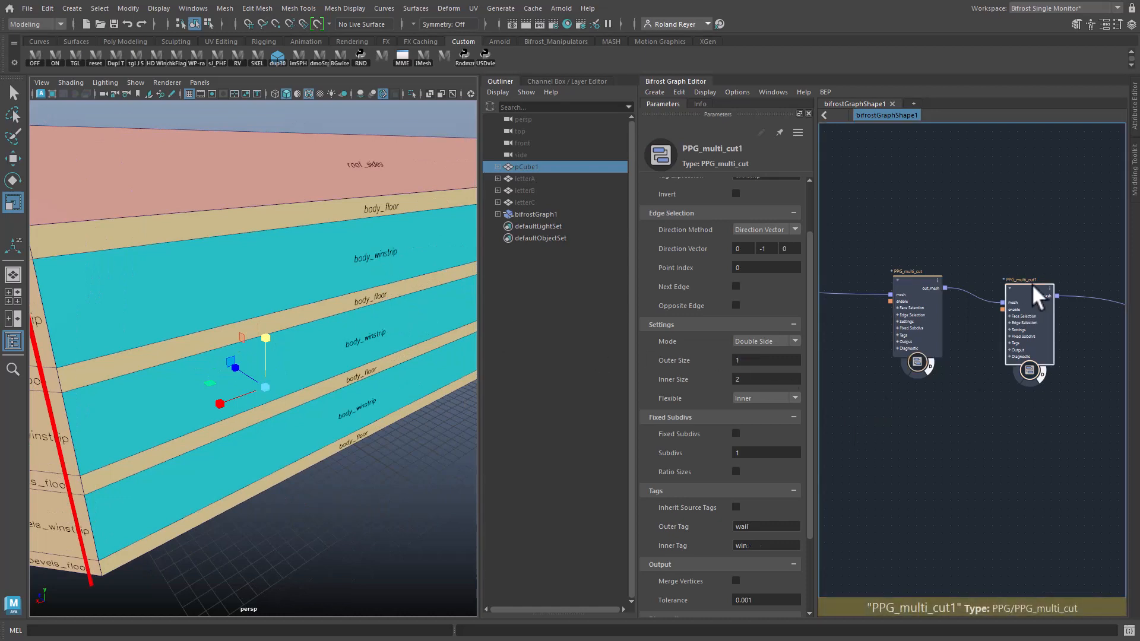
scroll(750, 314, "up", 5)
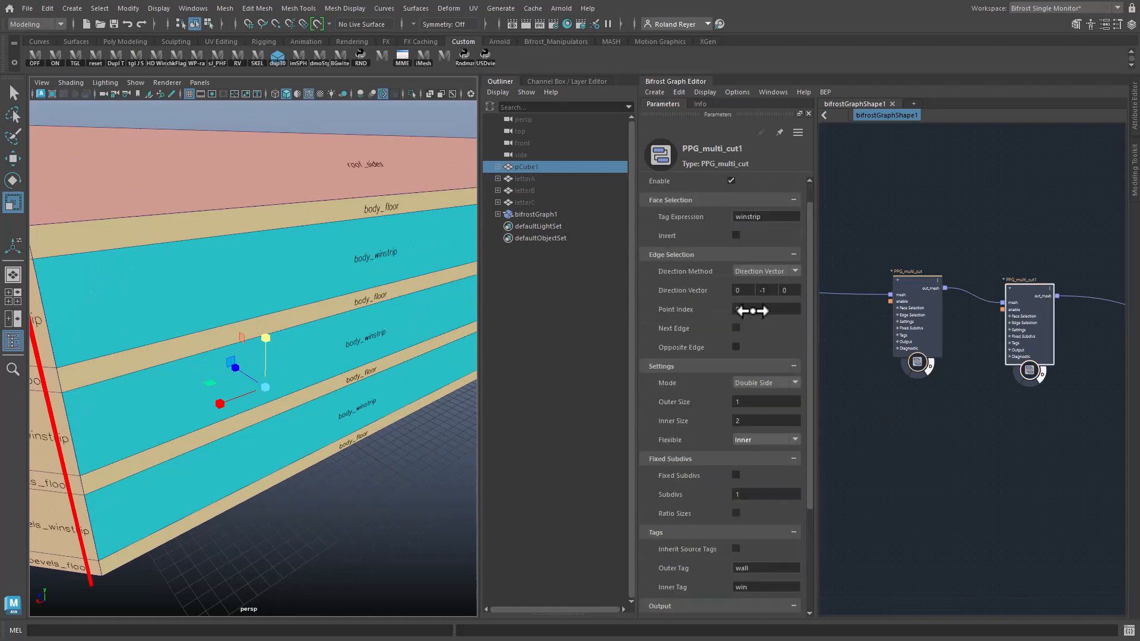
left_click(740, 243)
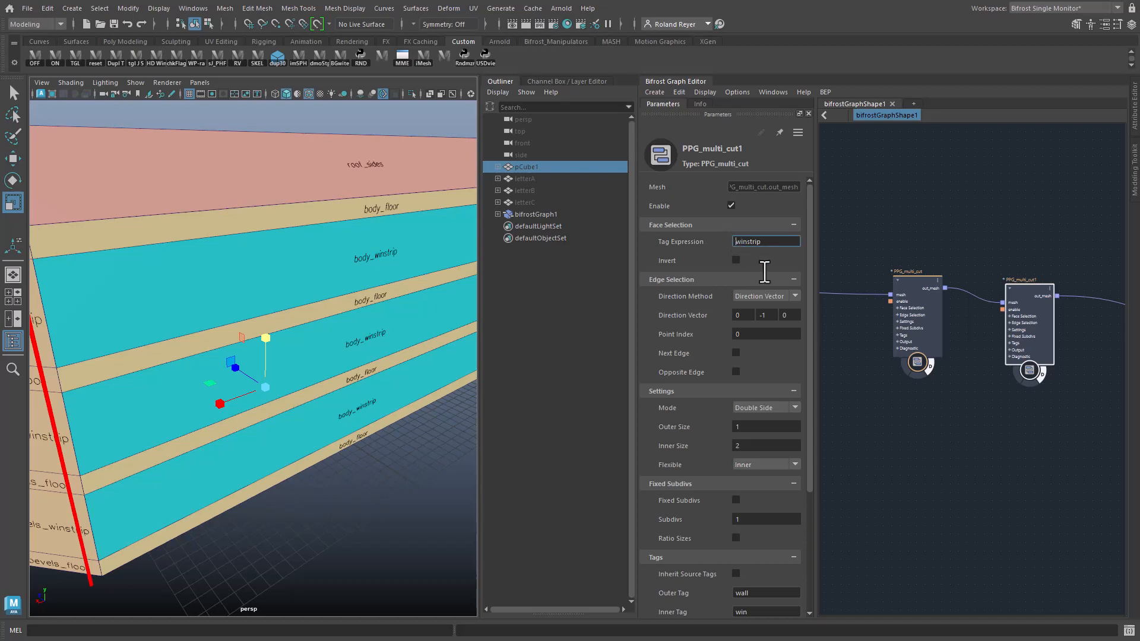
type("body_")
key("Return")
left_click_drag(570, 440, 386, 459, "alt")
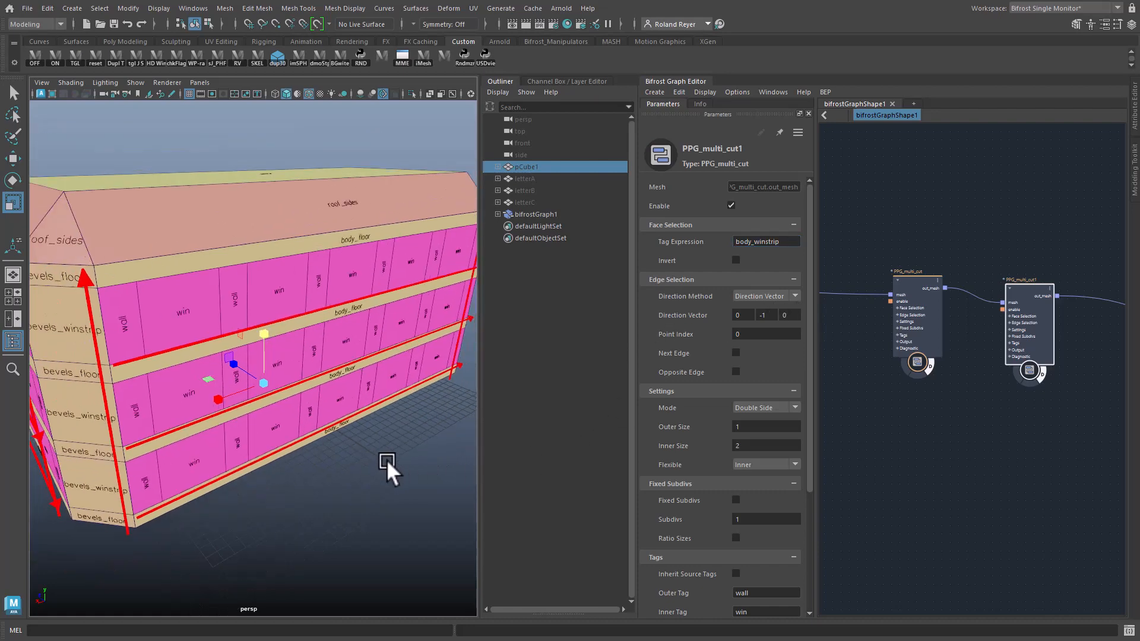
left_click_drag(233, 466, 227, 335, "alt")
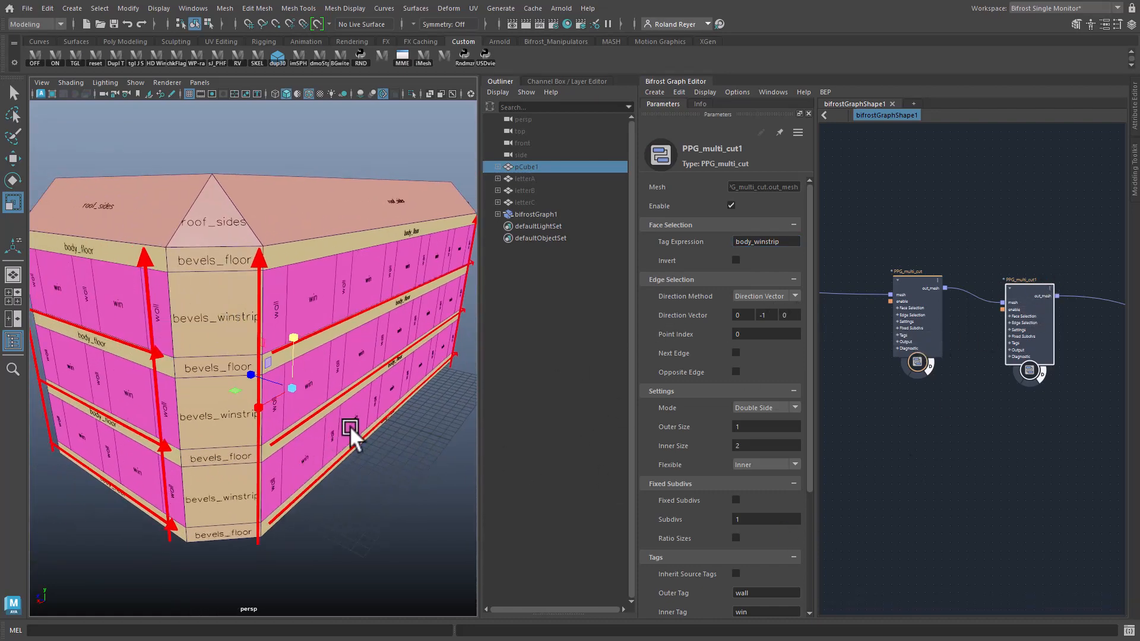
left_click_drag(351, 426, 352, 476, "alt")
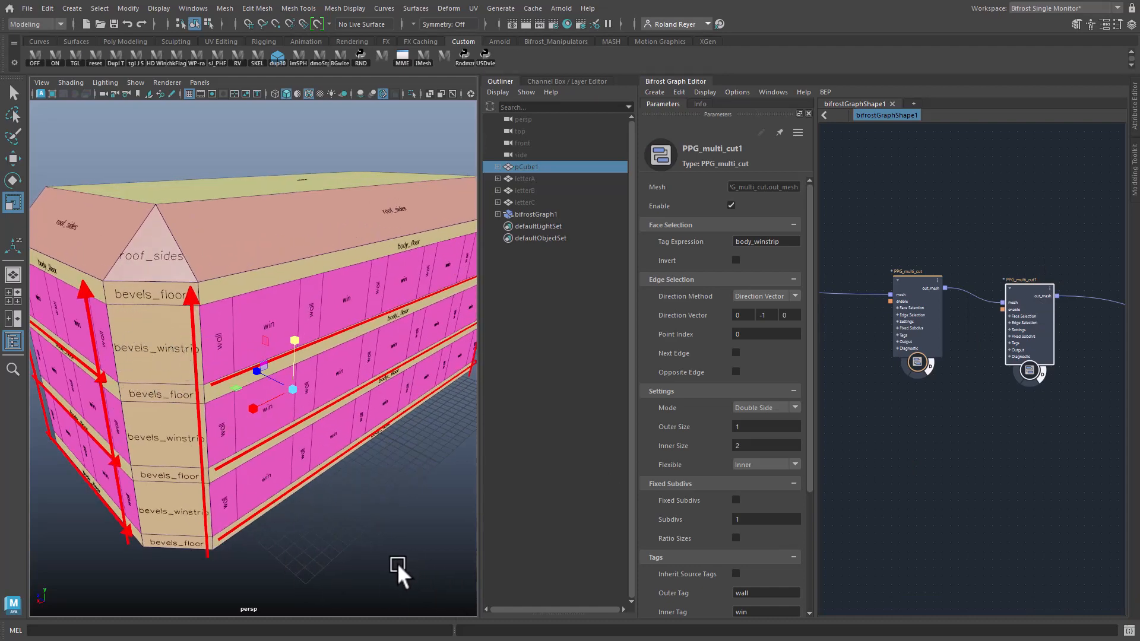
left_click_drag(336, 498, 321, 493, "alt")
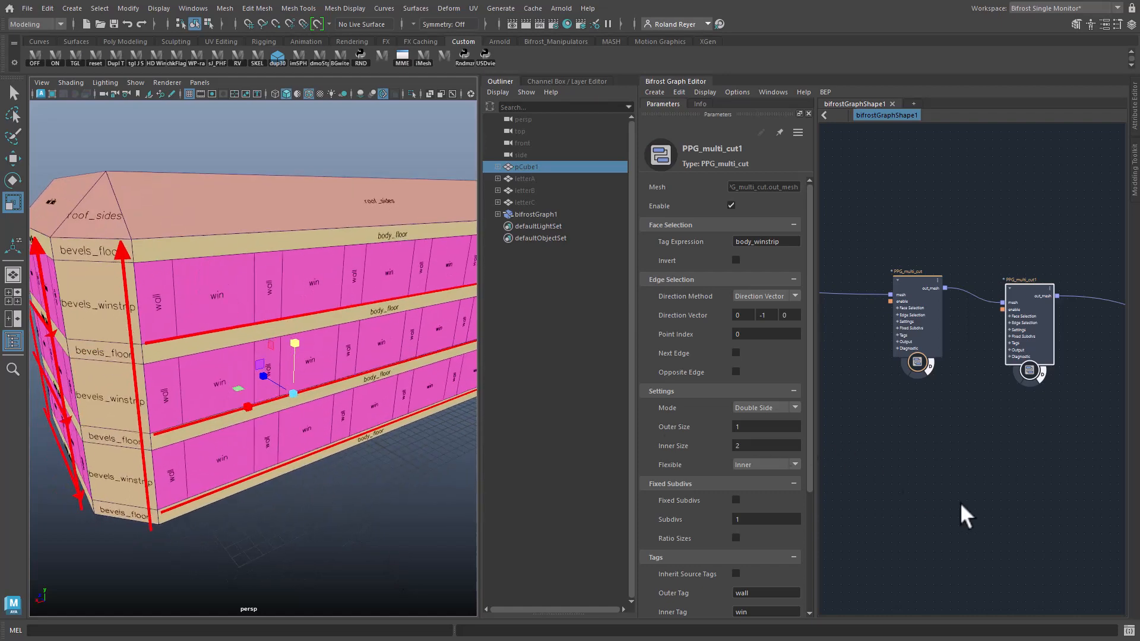
Step: Insert a PPG_extrude node into the connection between PPG_multi_cut1 and PPG_diagnostc
middle_click_drag(1016, 489, 836, 474, "alt")
left_click_drag(920, 228, 937, 350)
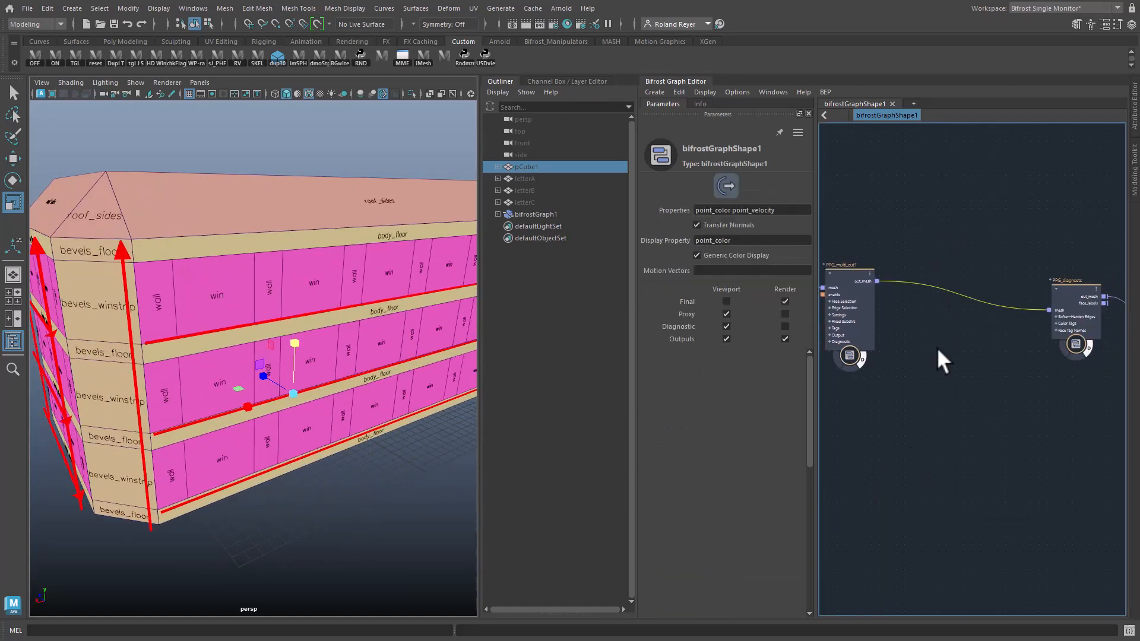
key("Tab")
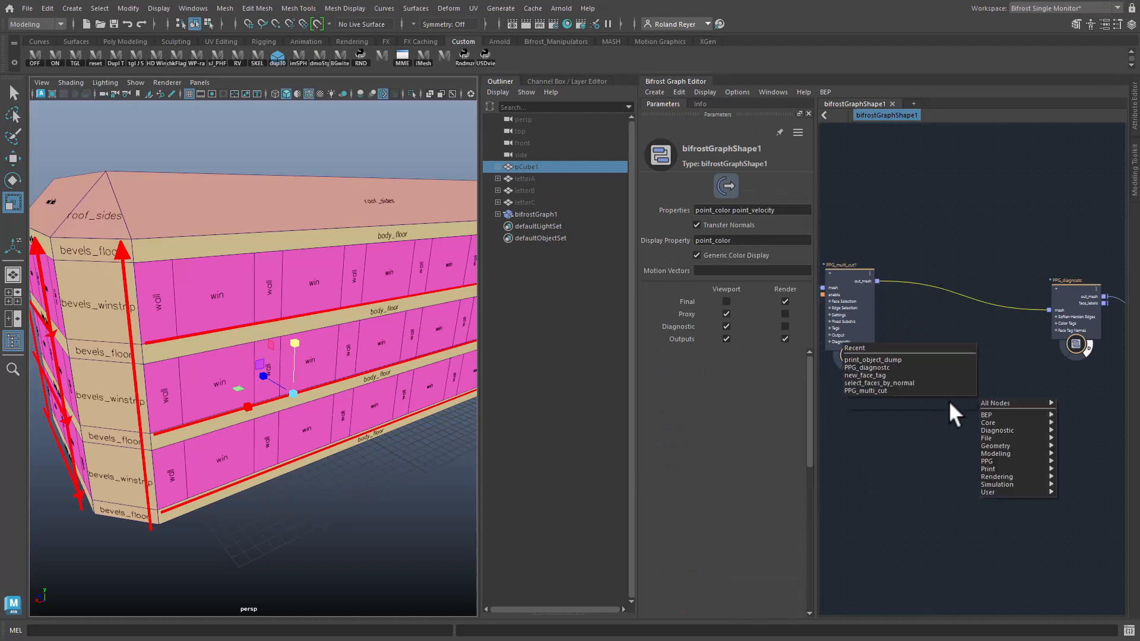
type("pggex")
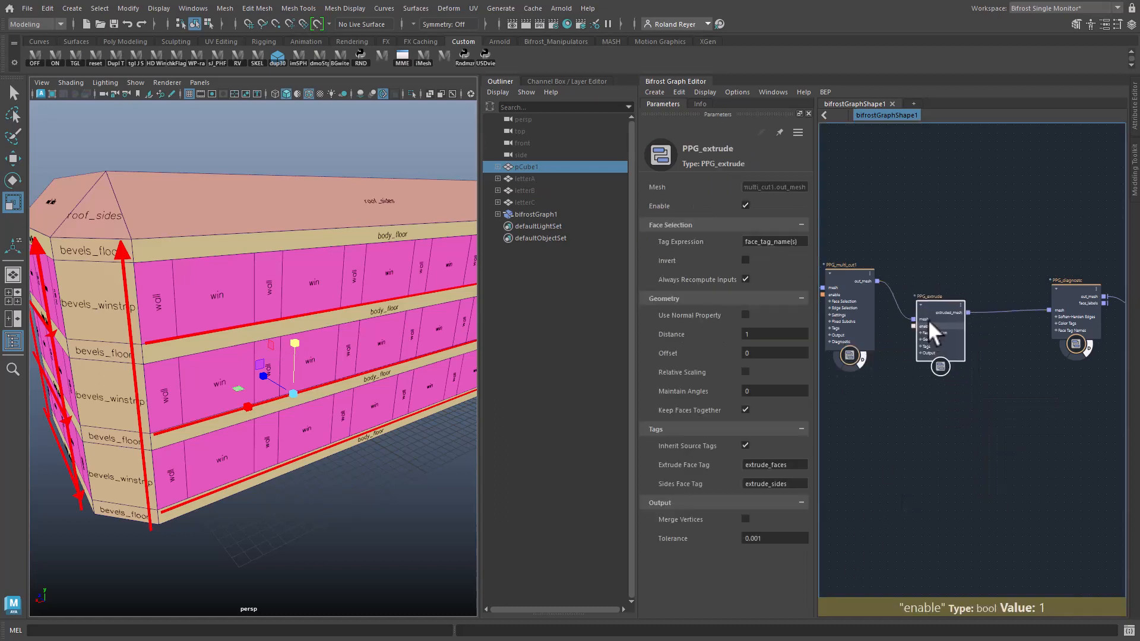
left_click_drag(928, 319, 926, 302)
Step: Set the PPG_extrude node's Tag Expression to win
left_click(777, 241)
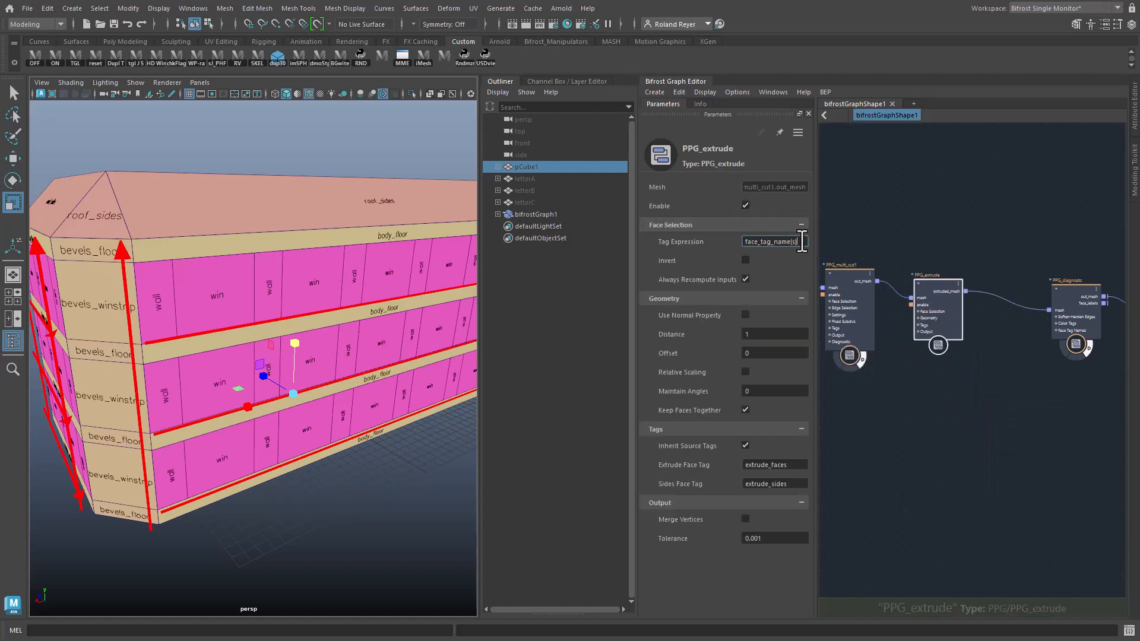
type("w")
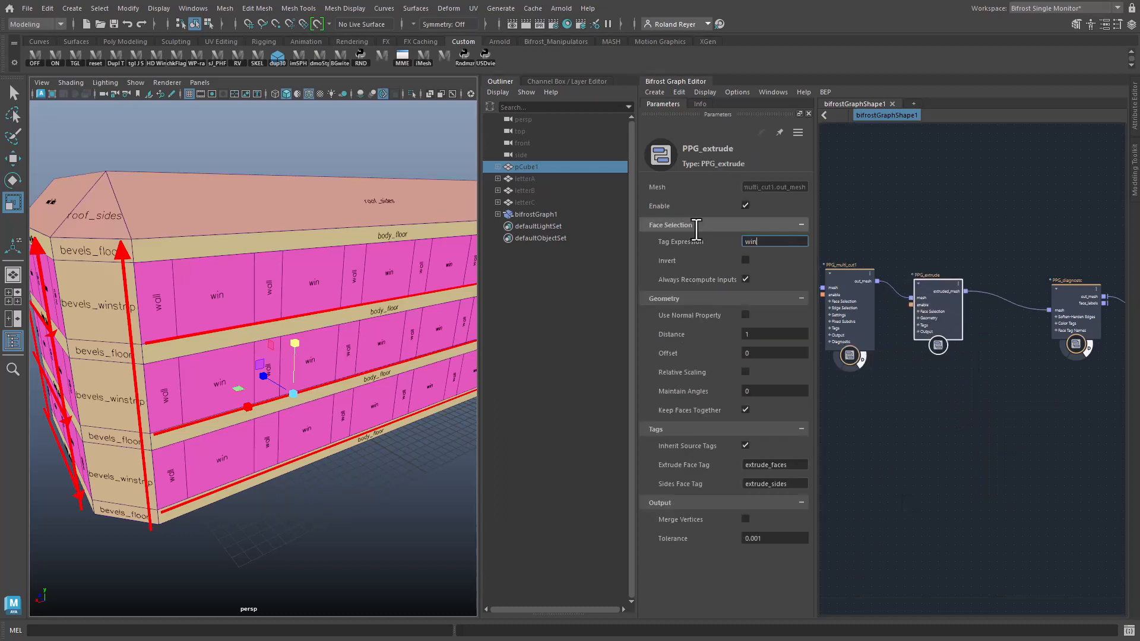
type("in")
key("Return")
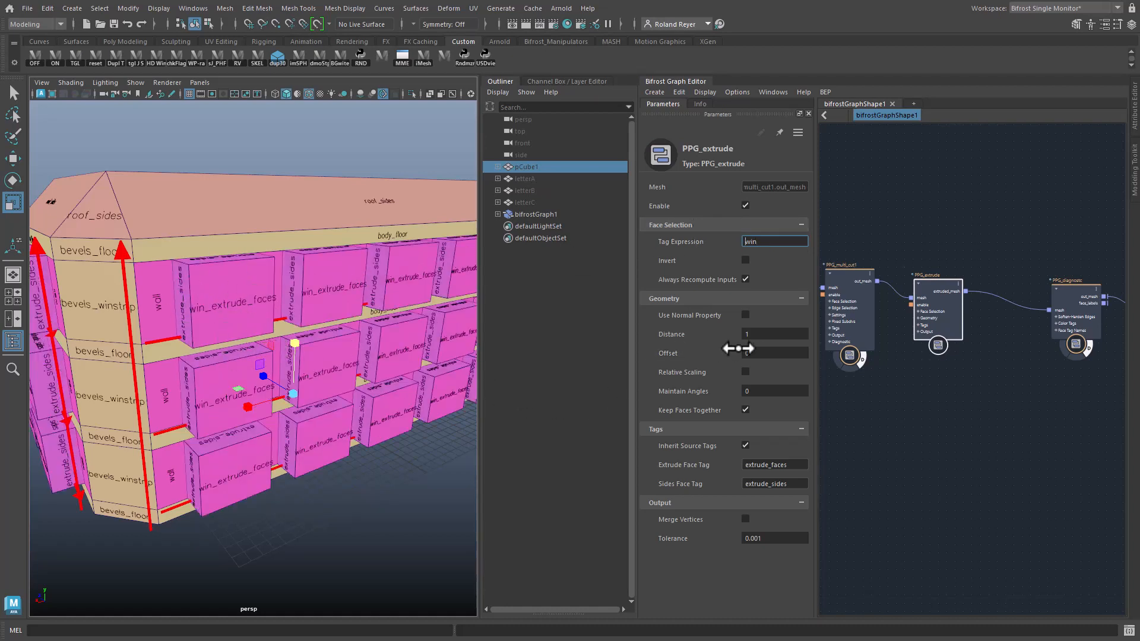
Step: Set the window extrusion's Distance to 0 and its Offset to about -0.2386
left_click(768, 334)
left_click(768, 334)
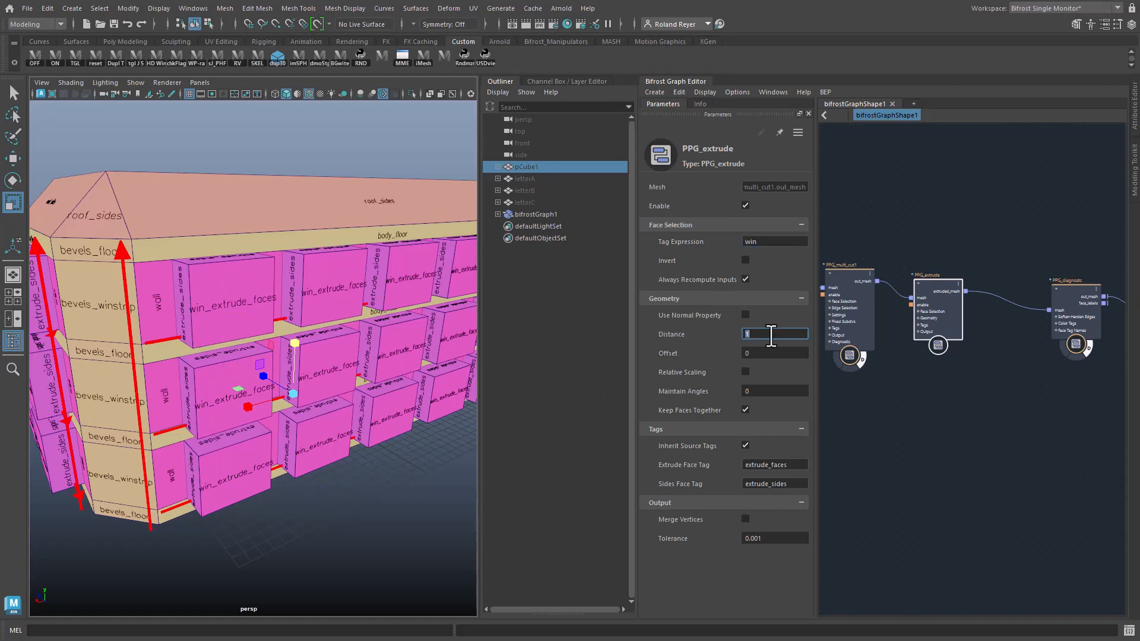
key("Return")
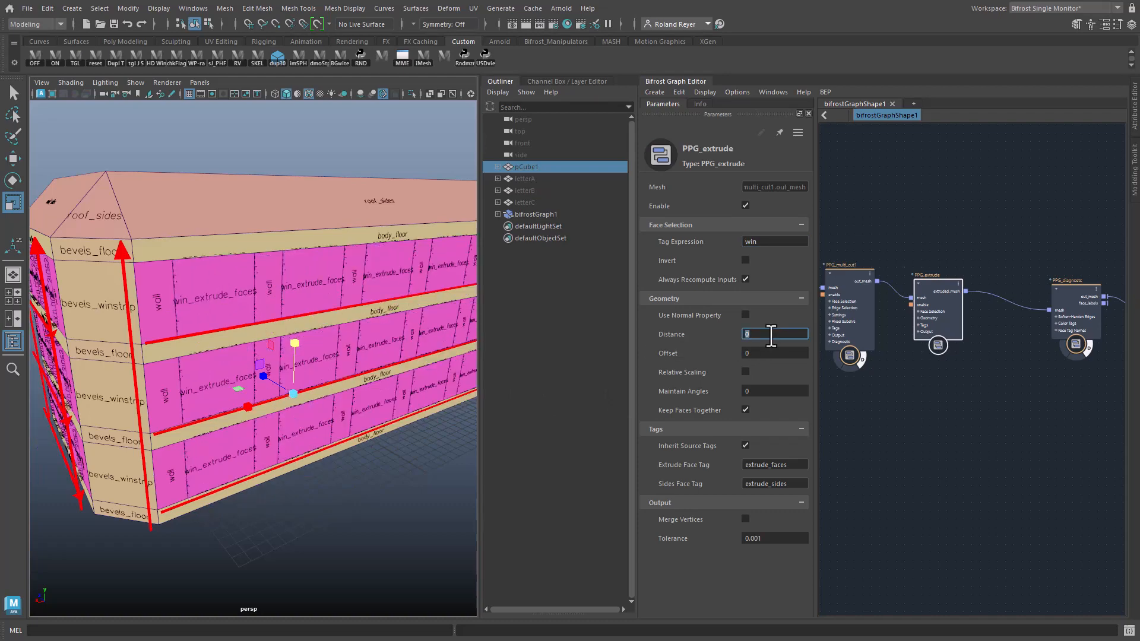
left_click_drag(704, 355, 488, 352)
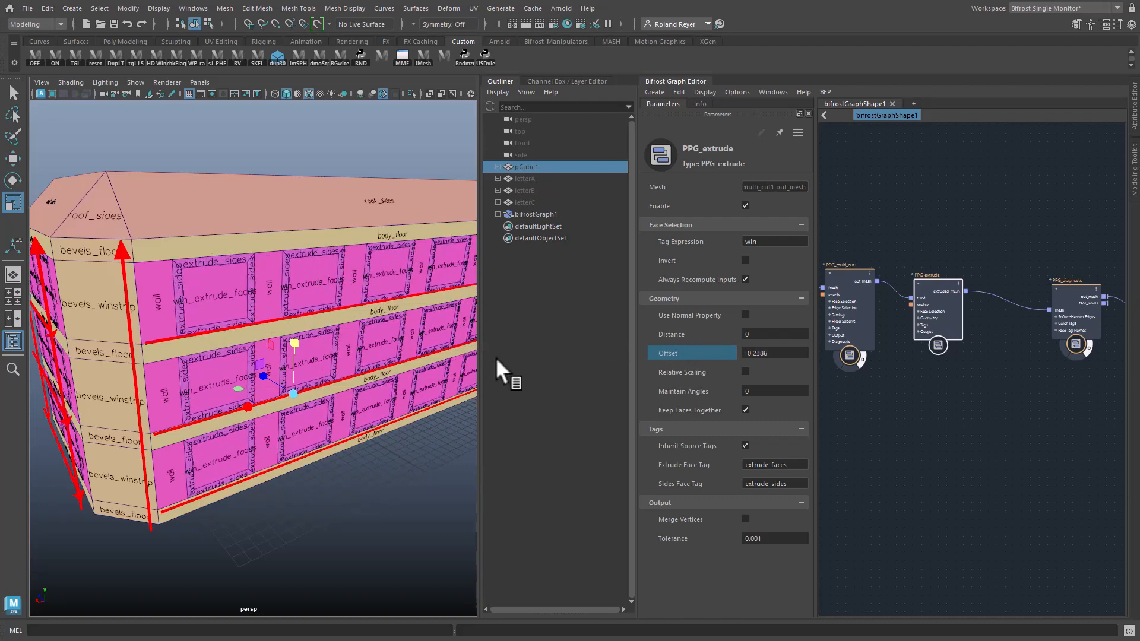
Step: Turn off Inherit Source Tags on PPG_extrude and set its Sides Face Tag to frame
left_click(746, 446)
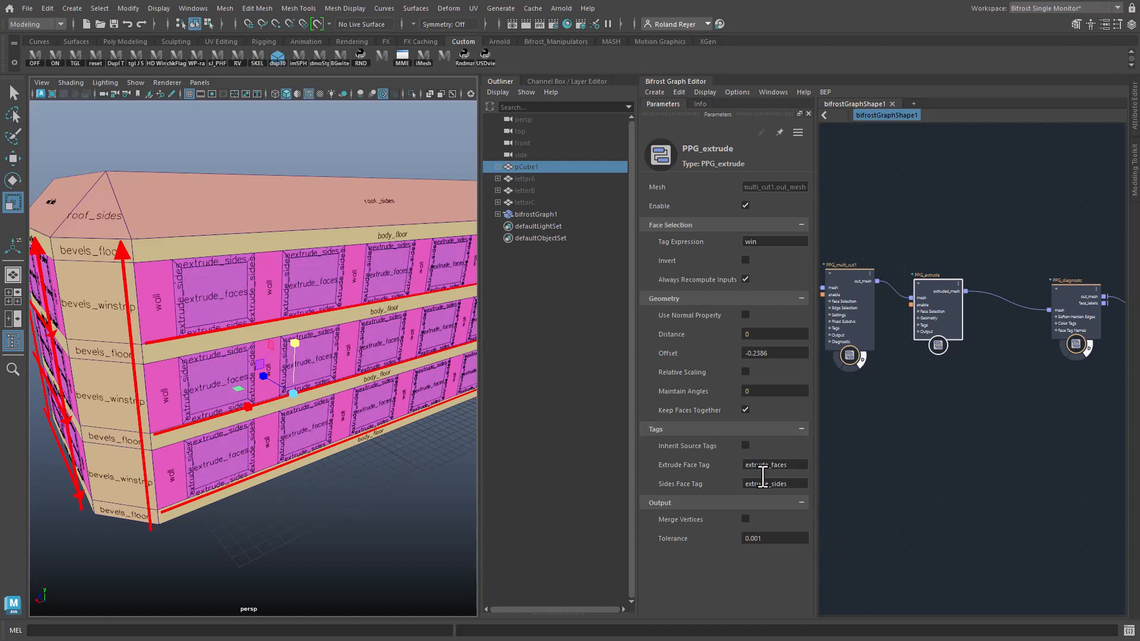
left_click(796, 485)
left_click_drag(796, 485, 726, 484)
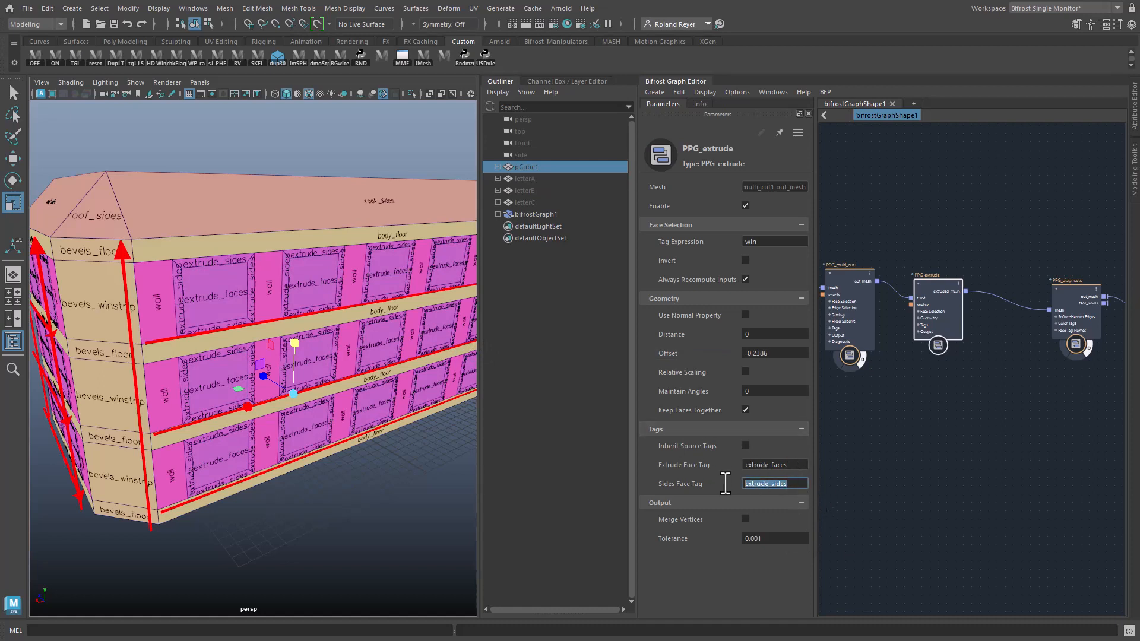
type("frame")
key("Return")
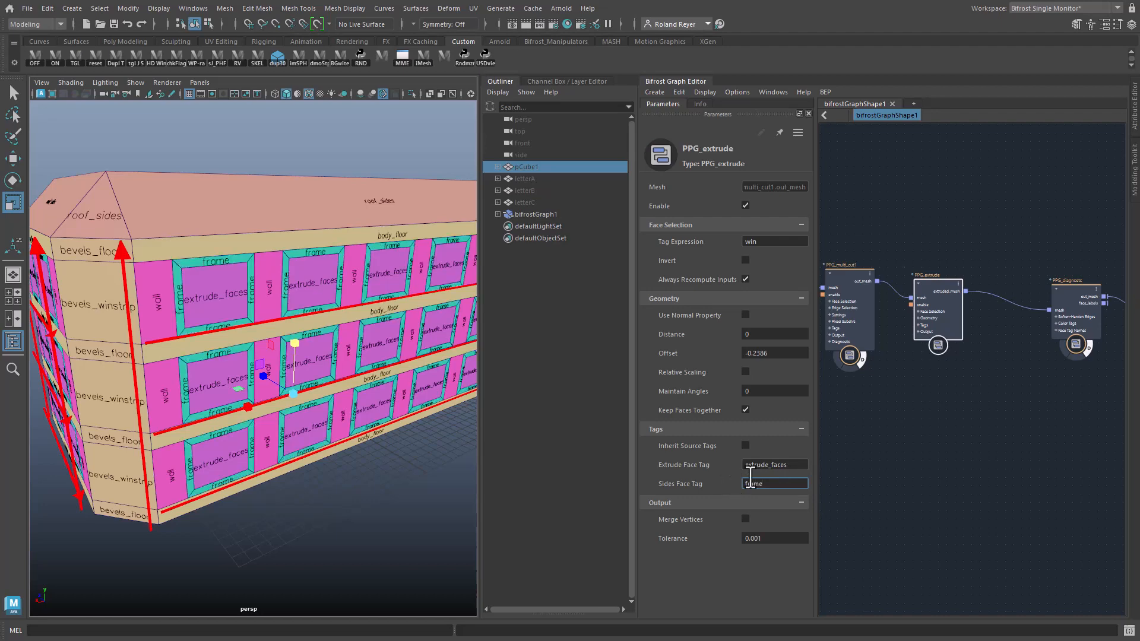
Step: Set the PPG_extrude node's Extrude Face Tag to win
left_click_drag(800, 465, 677, 464)
type("wi")
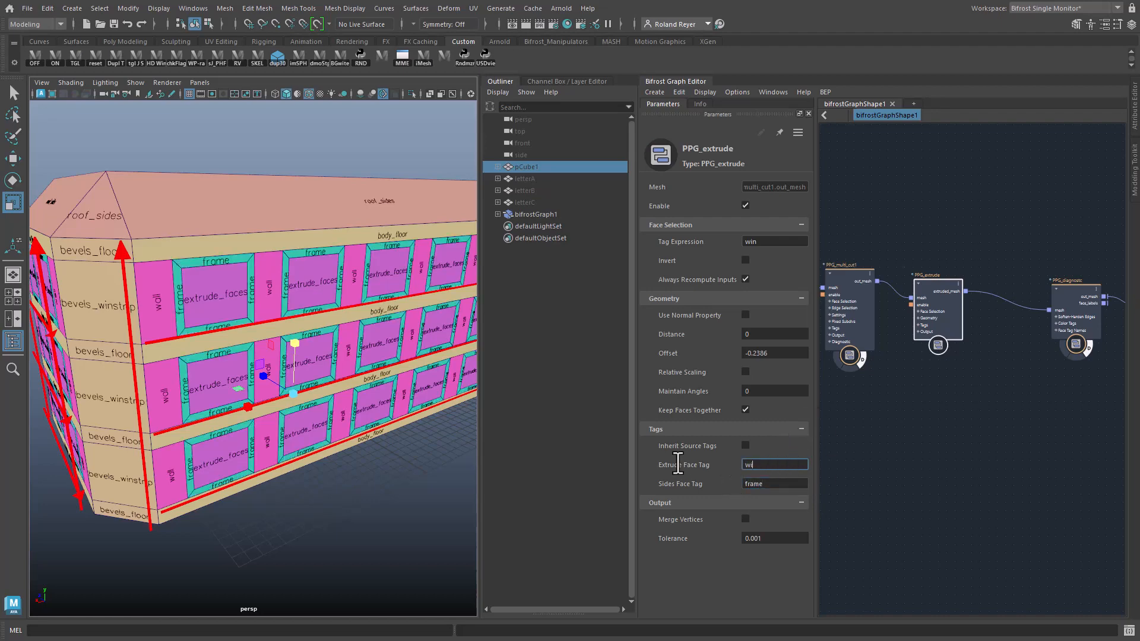
type("n")
key("Return")
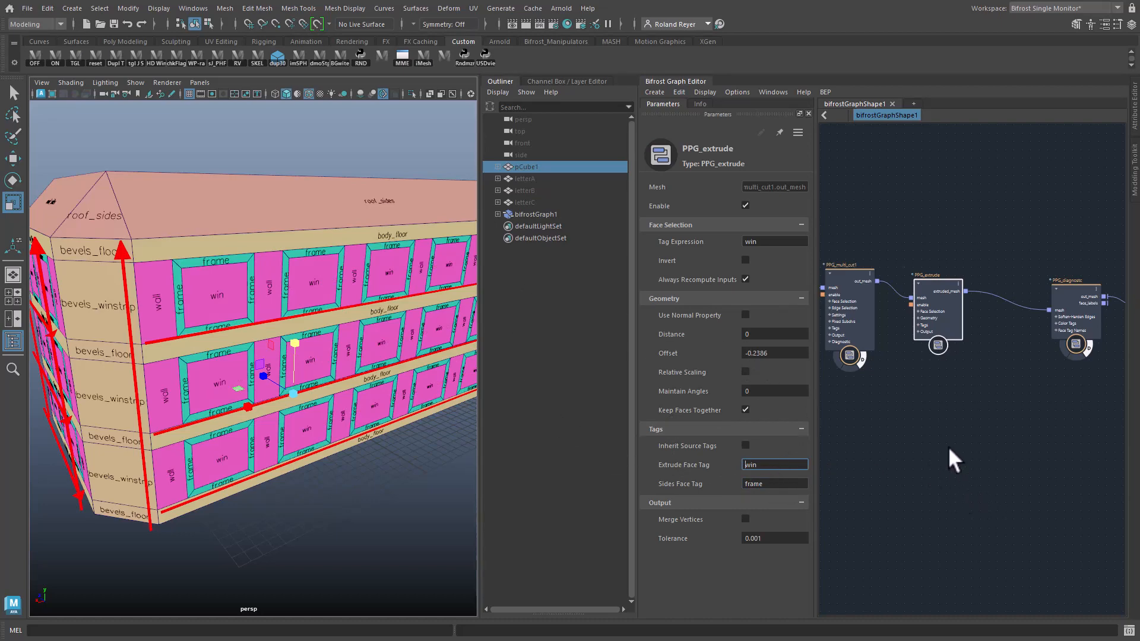
Step: Move the PPG_diagnostc node farther downstream from PPG_extrude to make room in the graph
mouse_move(356, 480)
left_mouse_down("alt")
mouse_move(382, 482)
mouse_move(356, 482)
left_mouse_up("alt")
scroll(356, 482, "down", 2)
middle_click_drag(982, 465, 878, 468, "alt")
left_click_drag(948, 235, 1094, 351)
left_click_drag(984, 323, 1139, 323)
middle_click_drag(918, 406, 927, 408, "alt")
middle_click_drag(984, 411, 960, 390)
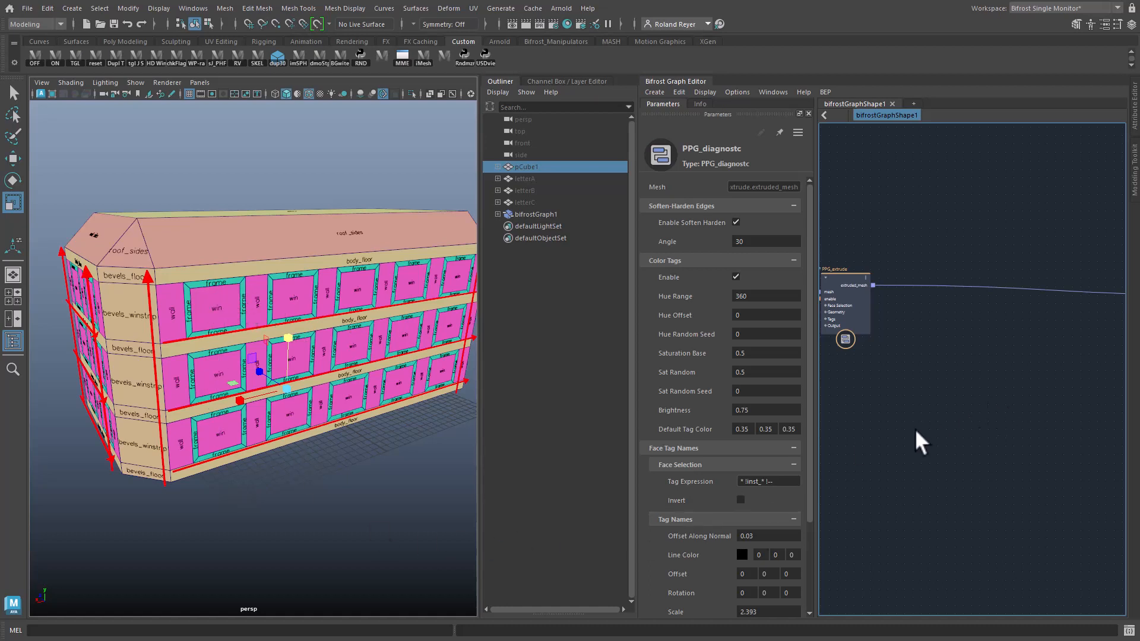
key("a")
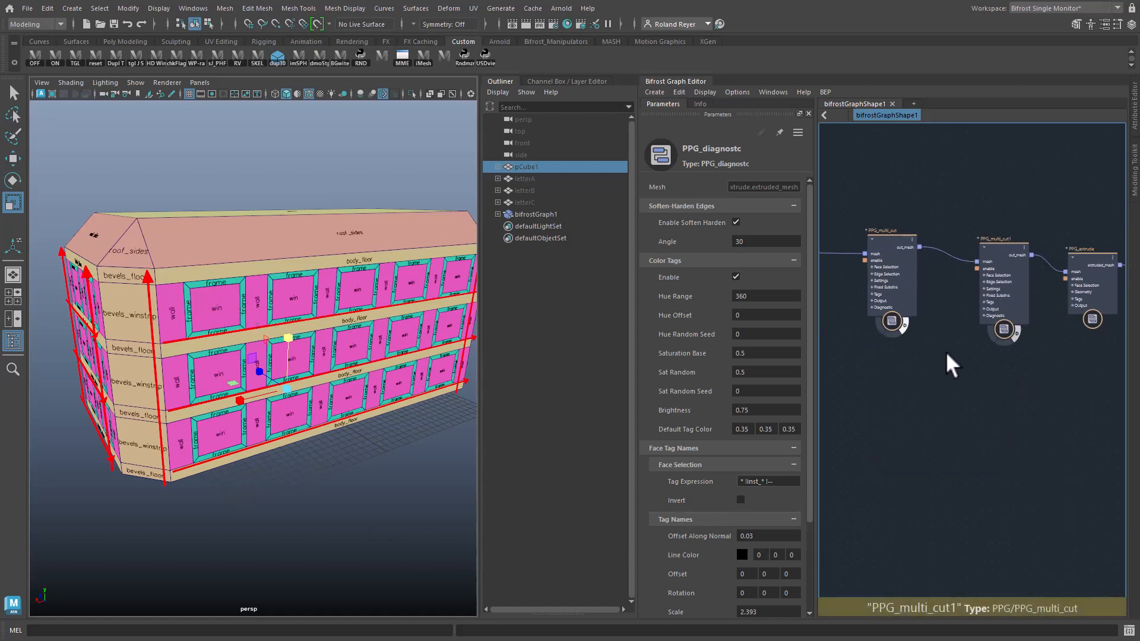
Step: Add a PPG_instance node and insert it into the output connection right after PPG_extrude
left_click(948, 364)
middle_click_drag(729, 398, 841, 426)
middle_click_drag(1031, 413, 784, 403)
middle_click_drag(967, 434, 921, 434)
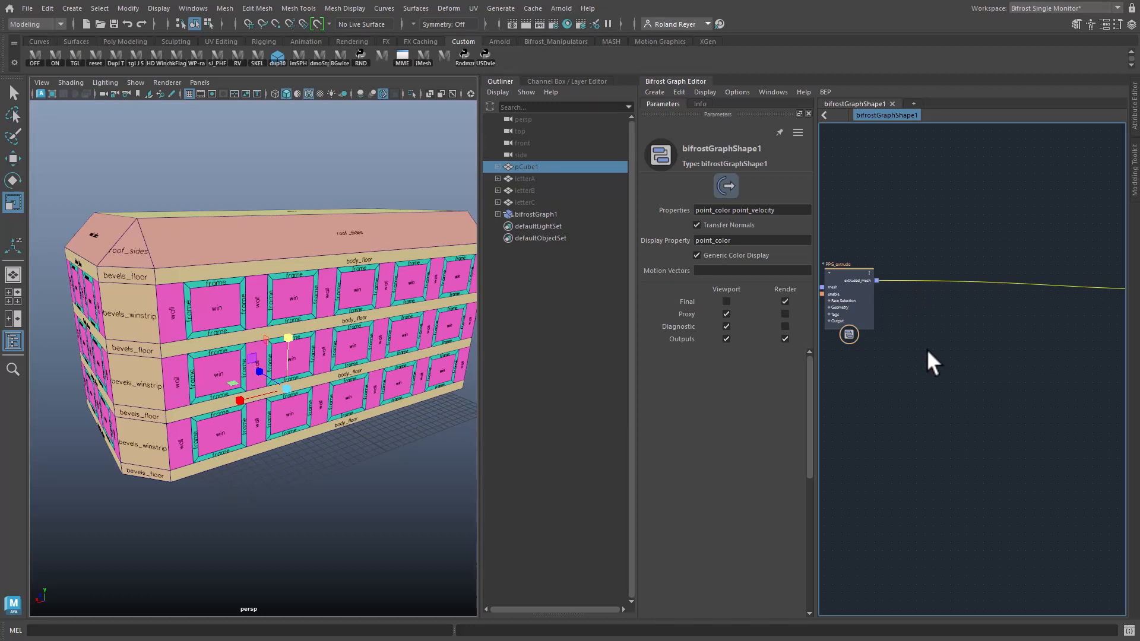
key("Tab")
type("p")
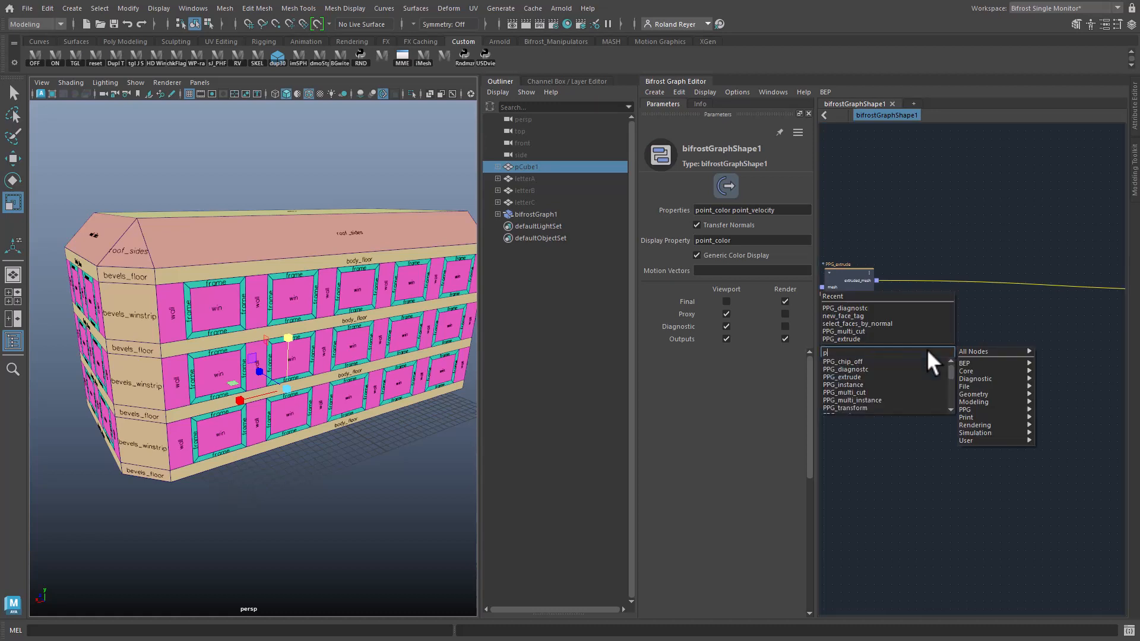
type("pgi")
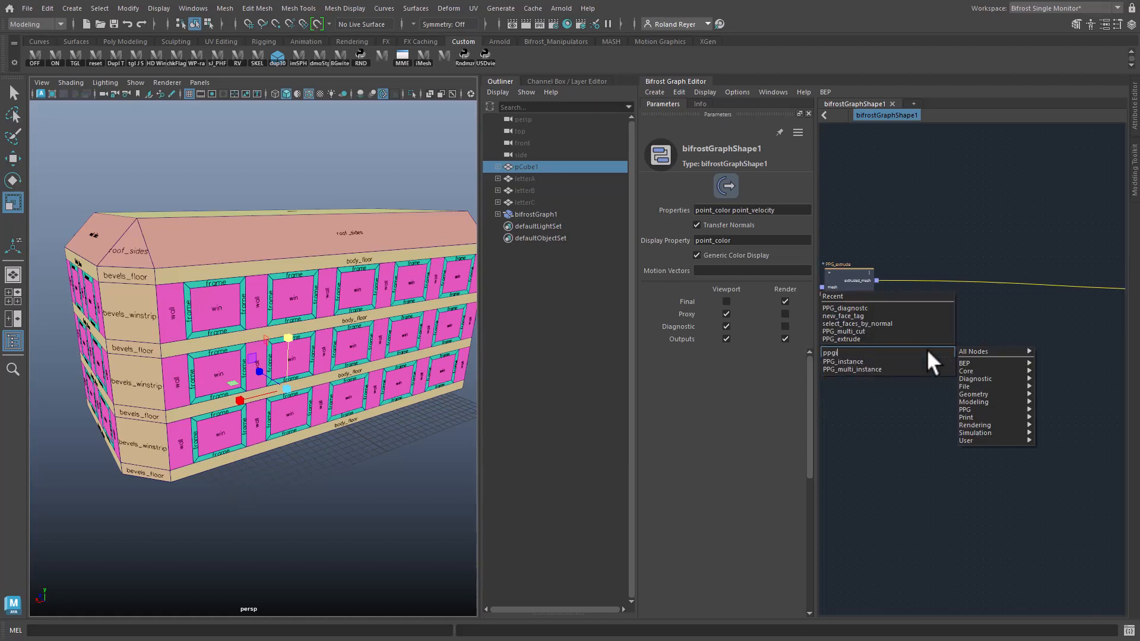
key("Return")
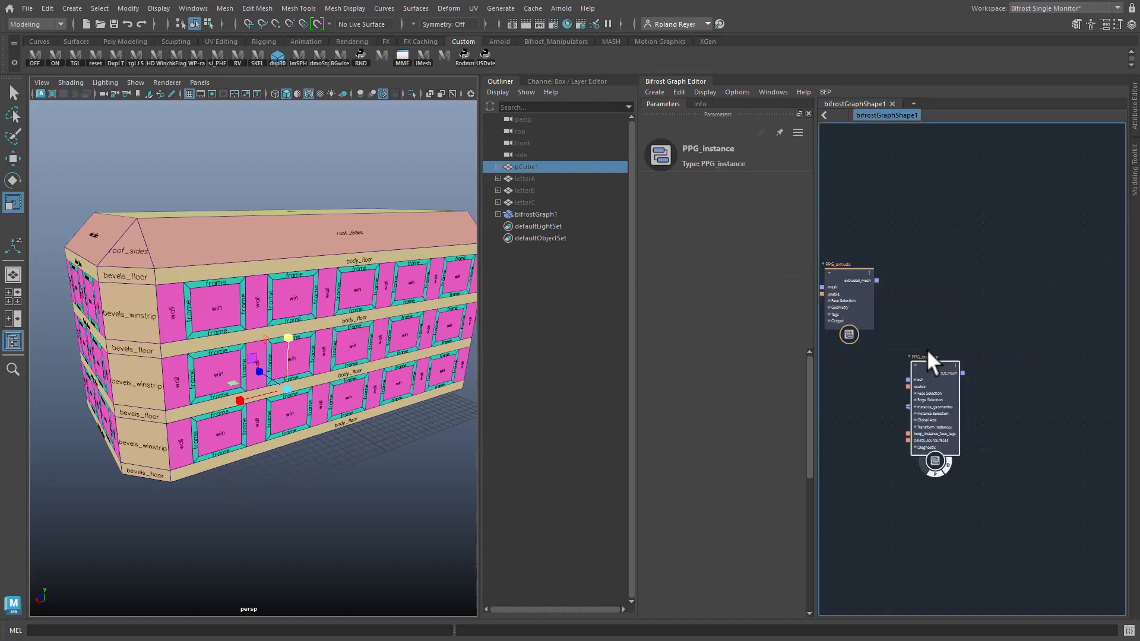
left_click_drag(940, 403, 967, 309)
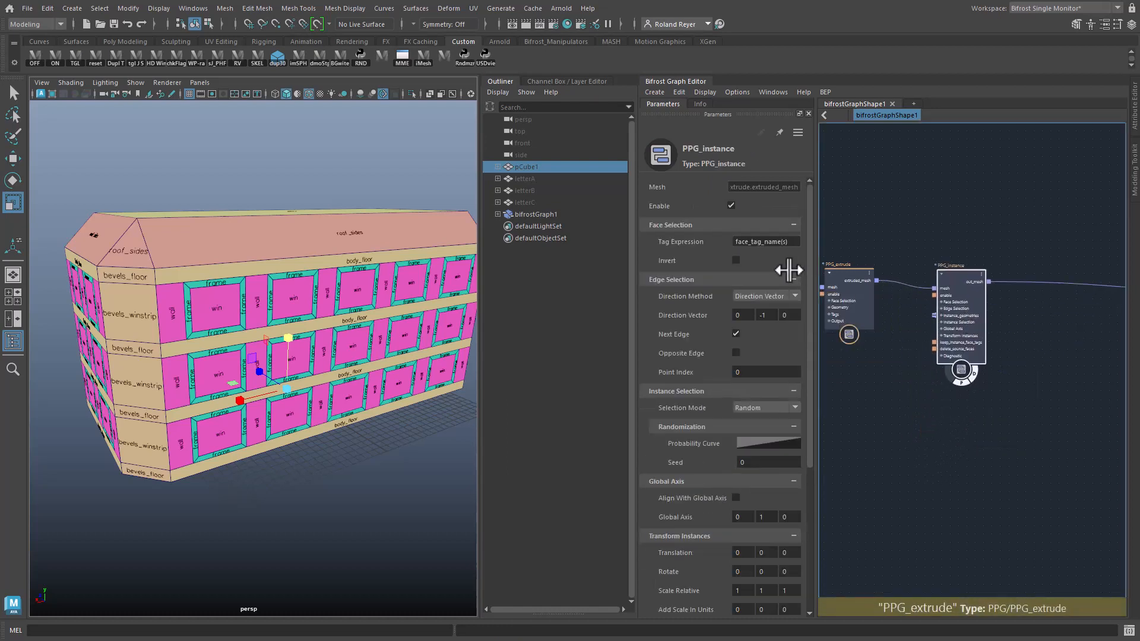
Step: Set the PPG_instance face selection tag expression to win
left_click_drag(794, 240, 685, 242)
type("wi")
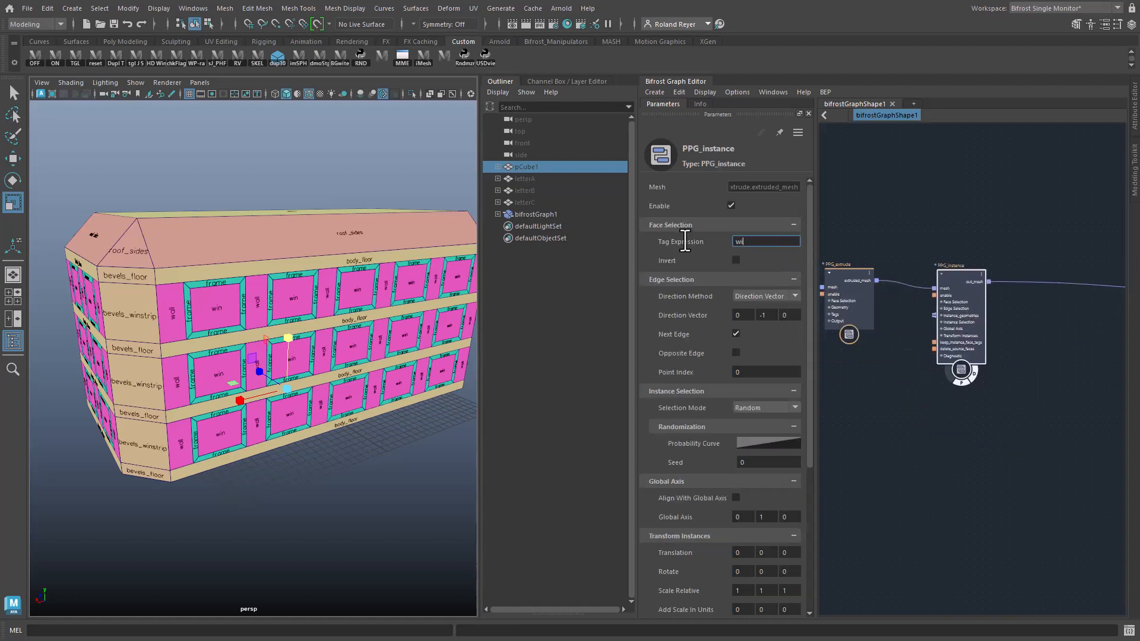
type("n")
key("Return")
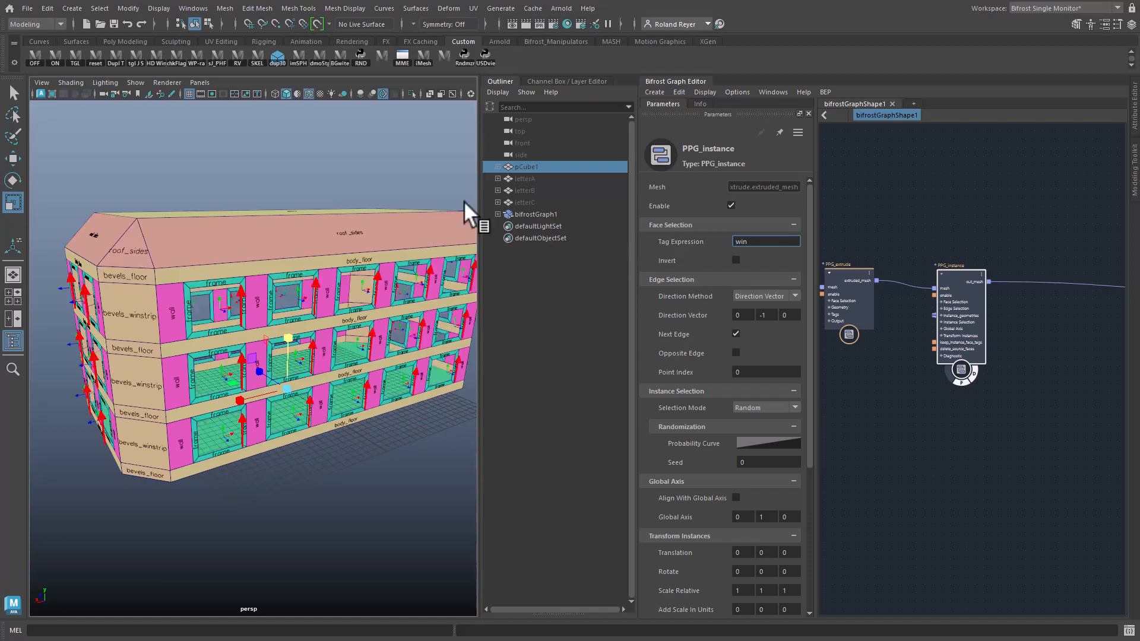
Step: Bring letterA, letterB and letterC into the graph as one mesh input and connect it to the instance_geometries of PPG_instance
left_click_drag(317, 412, 255, 441, "alt")
right_click_drag(256, 441, 355, 437, "alt")
left_click_drag(355, 437, 322, 427, "alt")
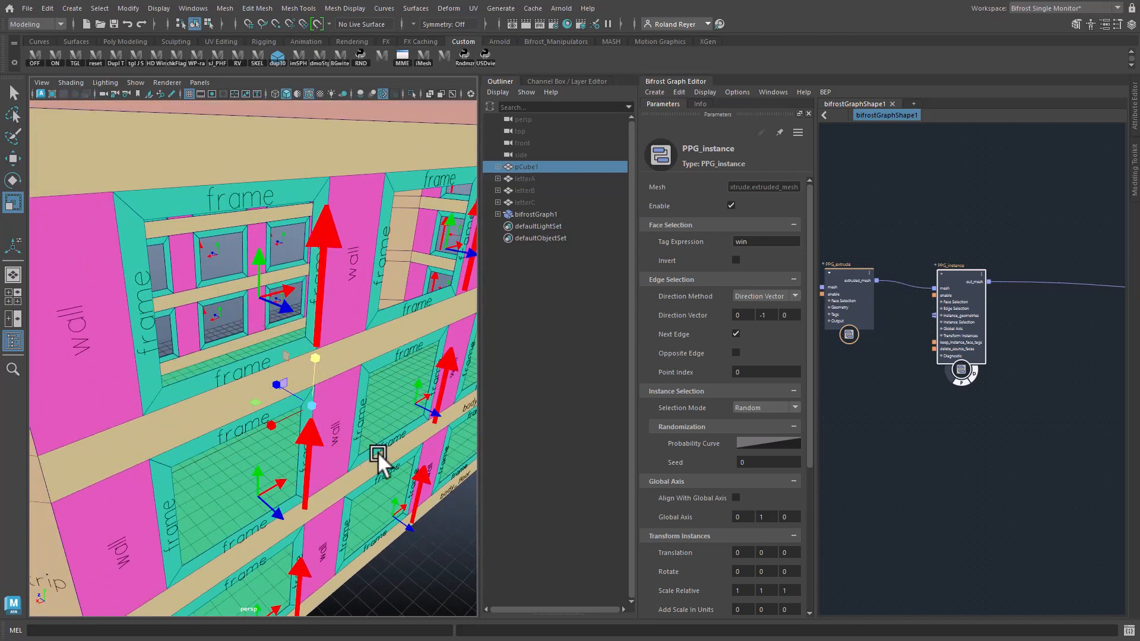
right_click_drag(377, 454, 240, 453, "alt")
left_click_drag(314, 476, 333, 501, "alt")
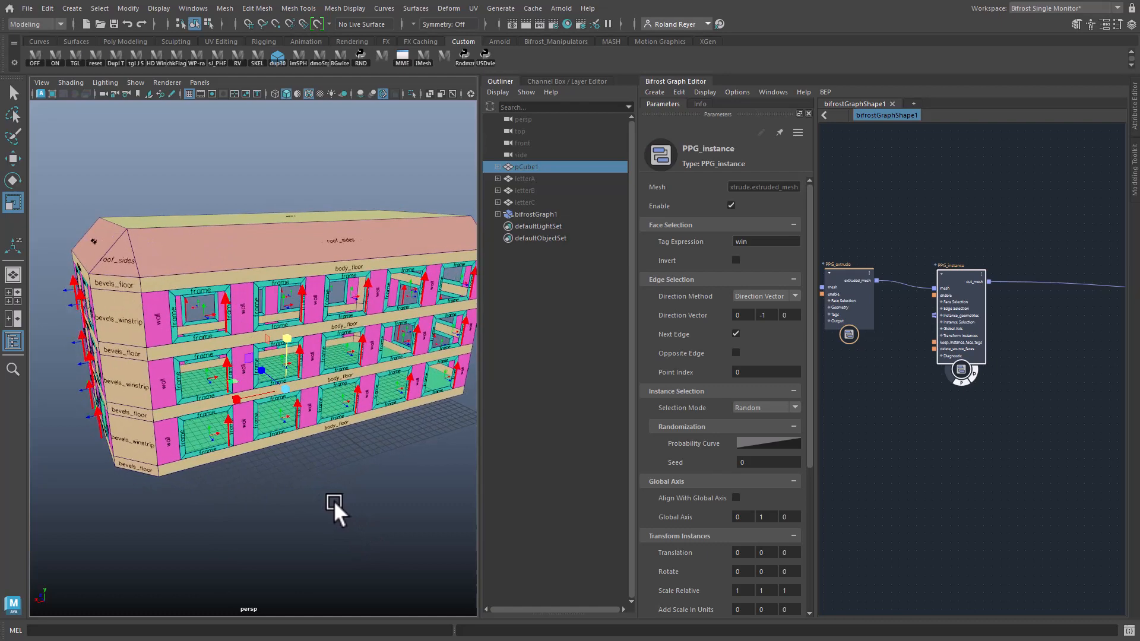
middle_click_drag(343, 486, 345, 485, "alt")
left_click_drag(533, 178, 535, 199)
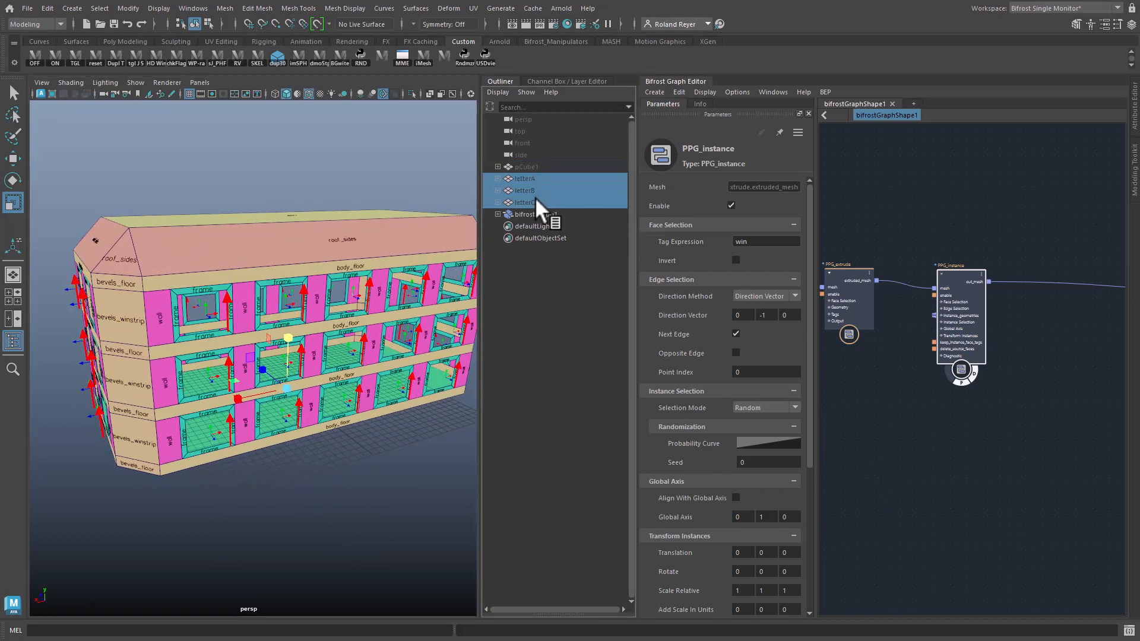
left_click_drag(738, 272, 929, 496)
left_click_drag(870, 466, 934, 312)
Step: Move the three source letters back along their depth axis so the instances sit inside the window frames
left_click_drag(345, 461, 372, 421, "alt")
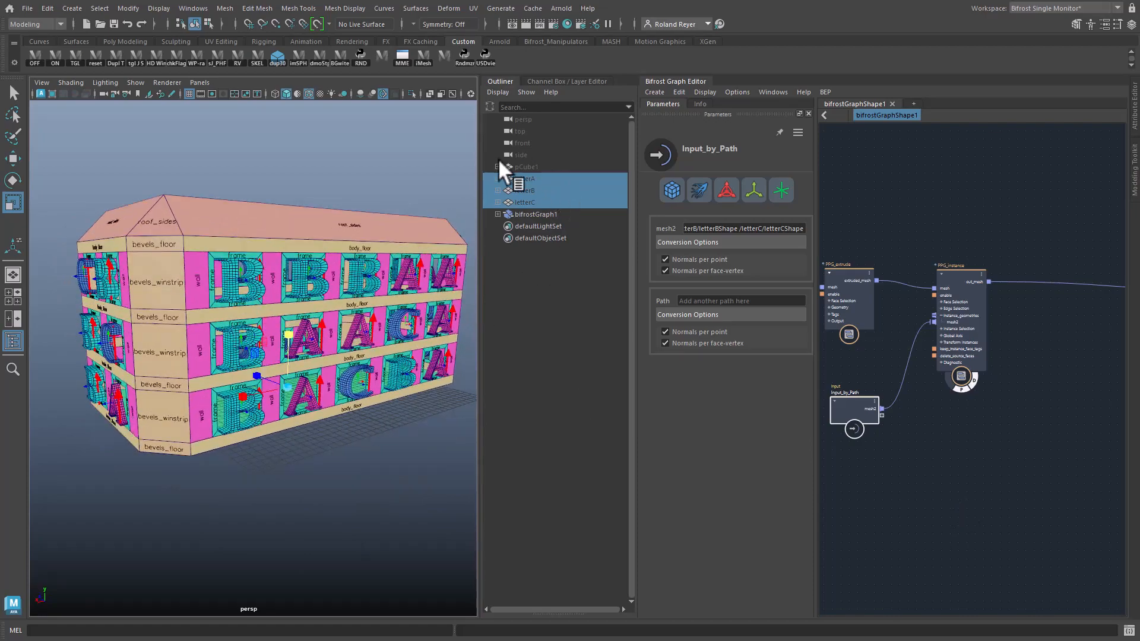
right_click_drag(315, 452, 394, 465, "alt")
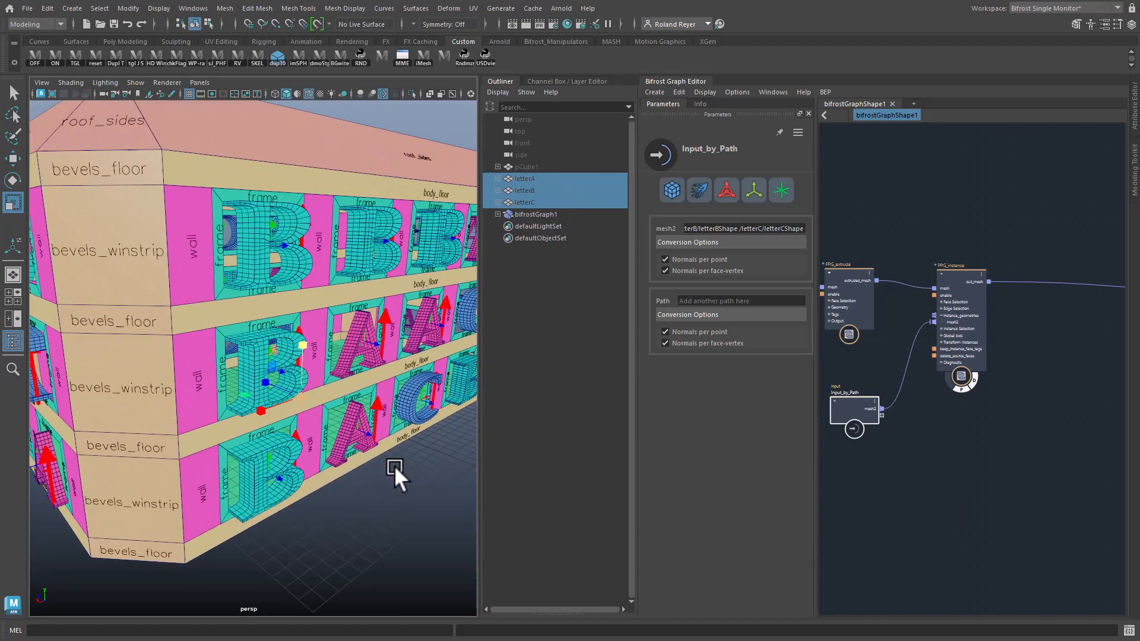
left_click_drag(394, 466, 347, 382, "alt")
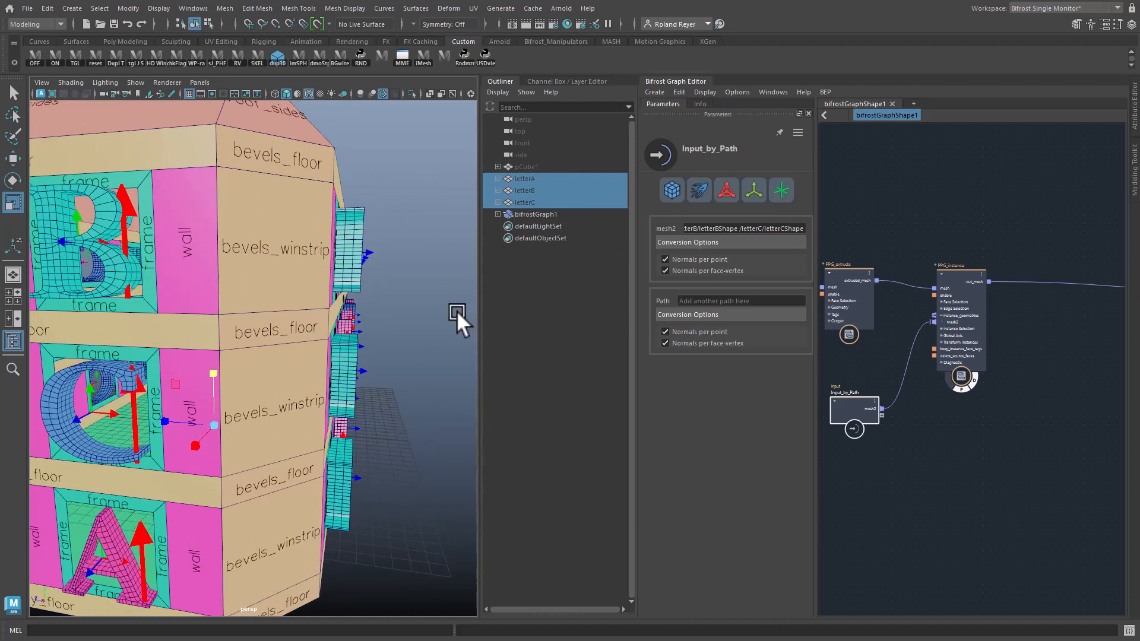
key("w")
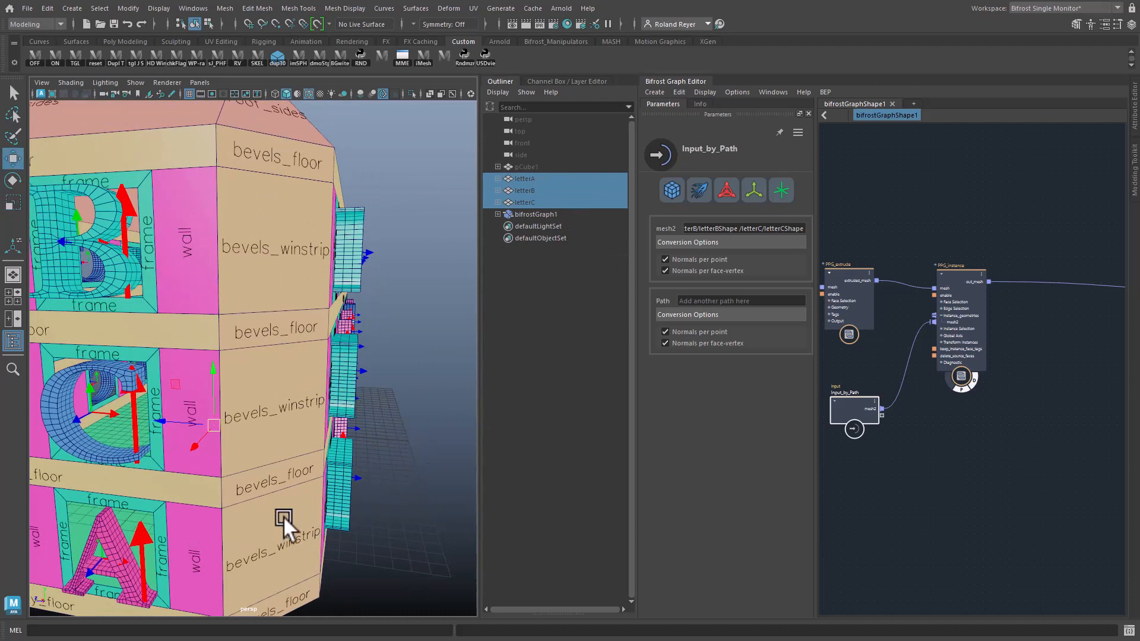
left_click_drag(173, 421, 232, 432)
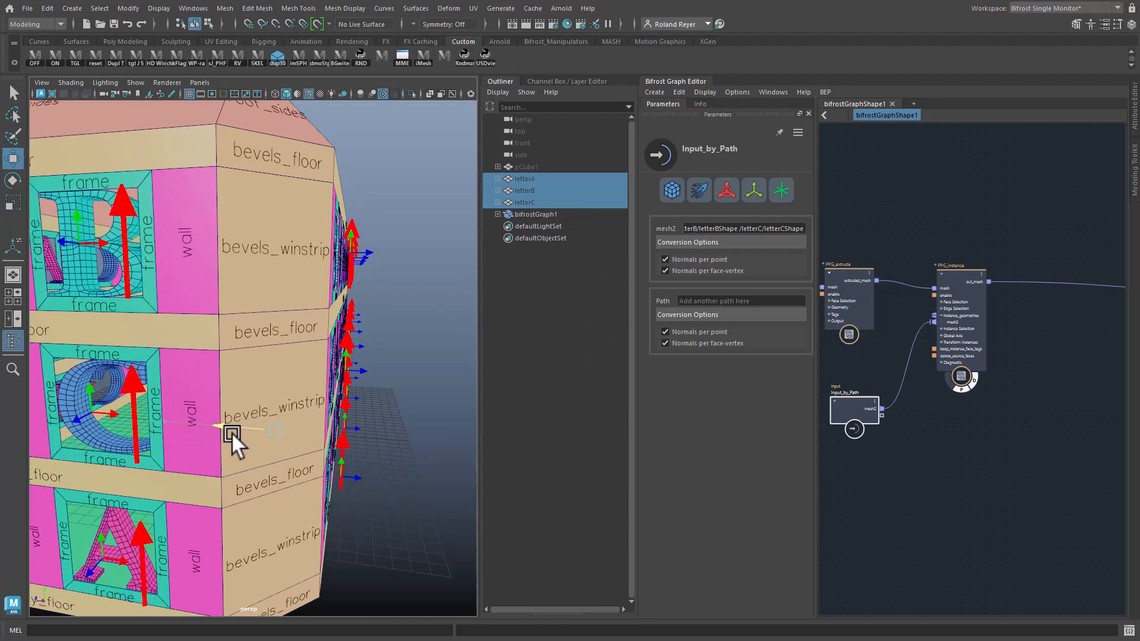
Step: Move PPG_instance farther from PPG_extrude to make room, then disable the node and turn off its diagnostic display
left_click_drag(444, 455, 344, 462, "alt")
right_click_drag(344, 461, 297, 472, "alt")
middle_click_drag(297, 471, 322, 445, "alt")
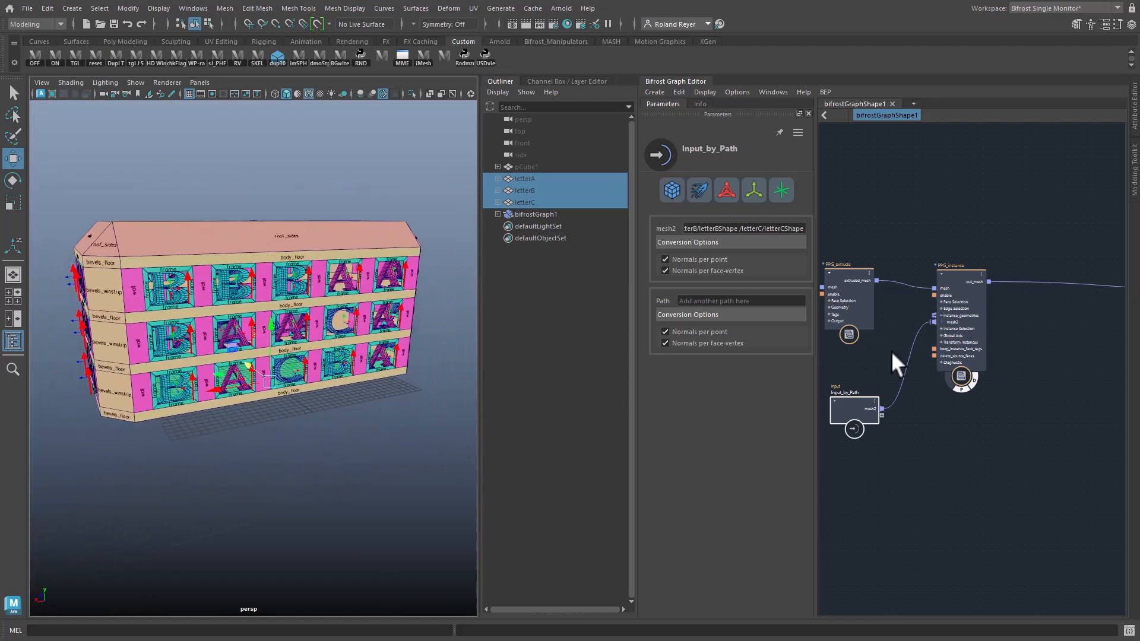
left_click(966, 277)
double_click(765, 242)
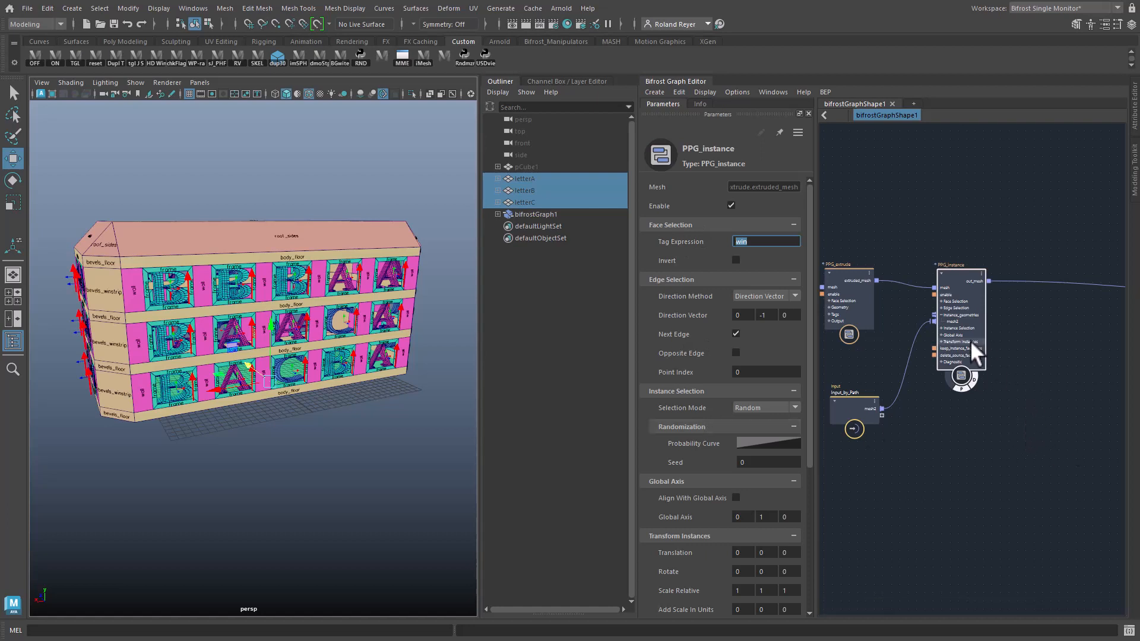
left_click_drag(970, 340, 1103, 335)
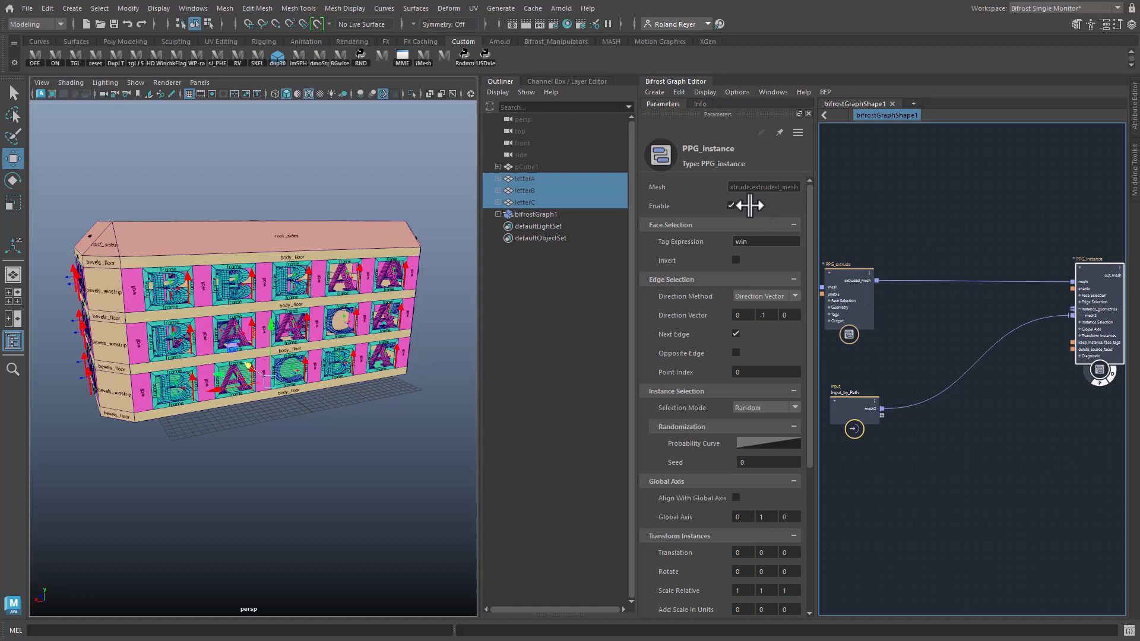
left_click(731, 206)
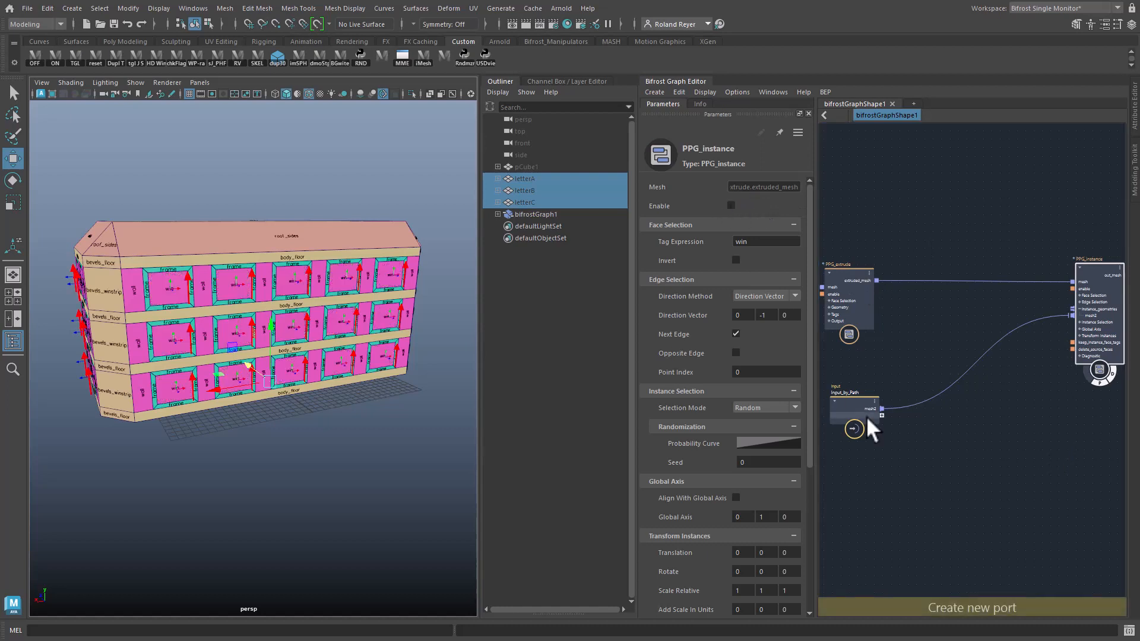
left_click(1100, 385)
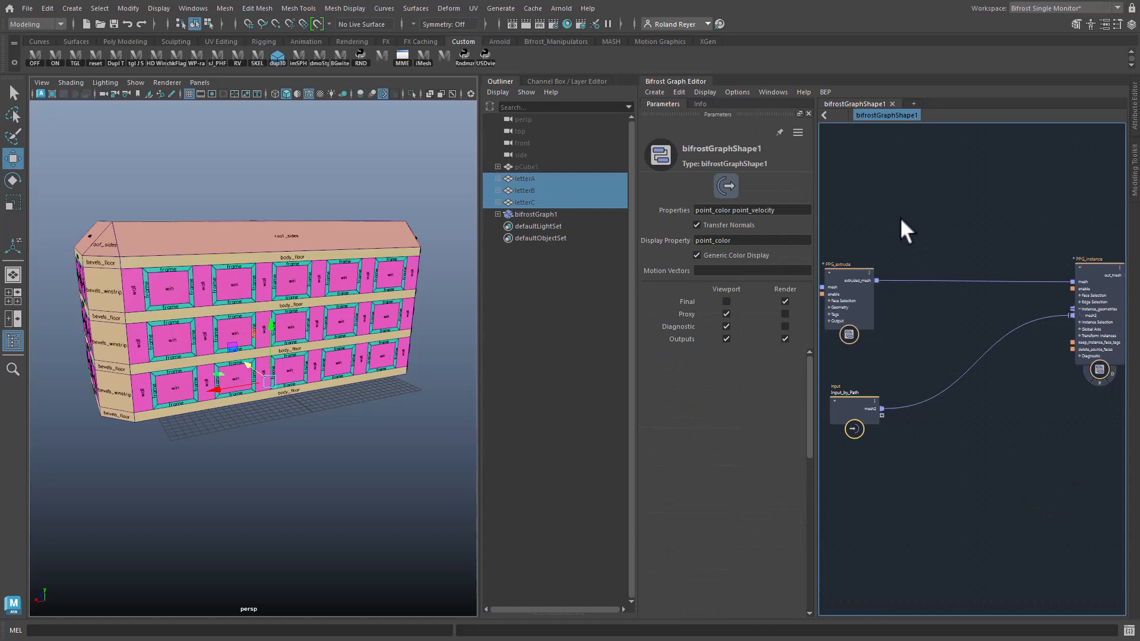
Step: Insert a select_random_faces node between PPG_extrude and PPG_instance and set its tag expression to win
key("Tab")
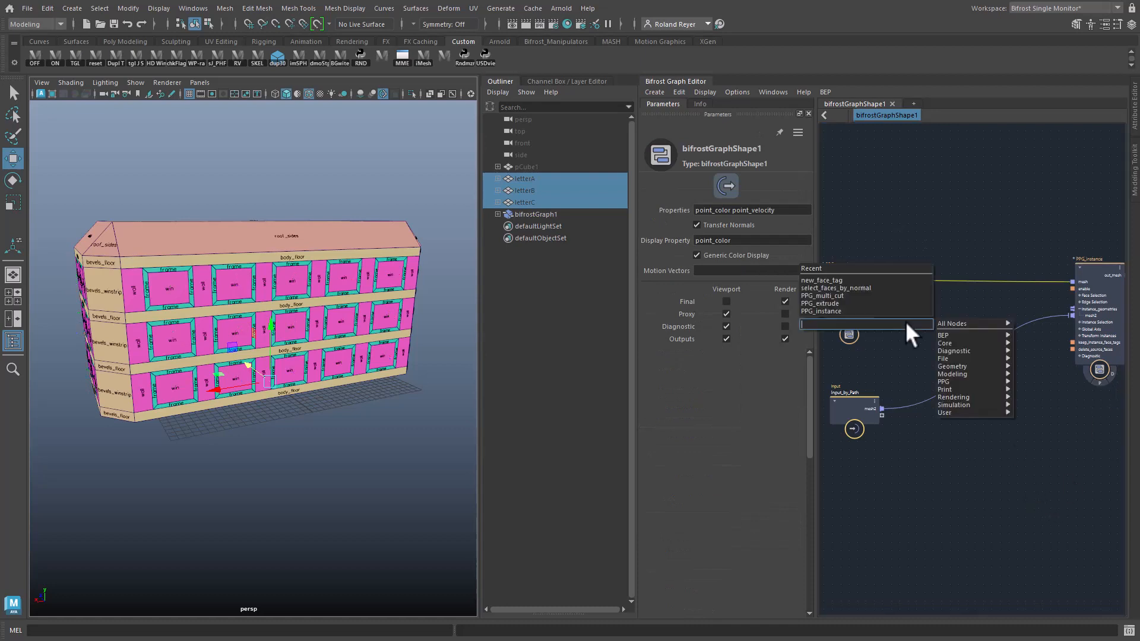
type("srf")
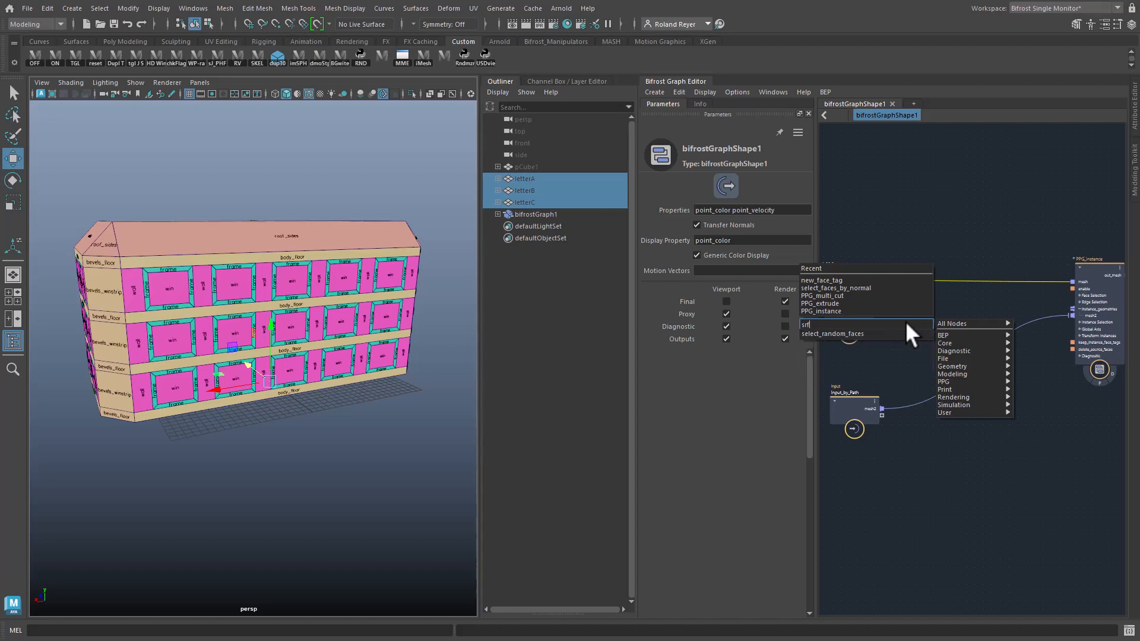
key("Return")
left_click_drag(903, 356, 927, 273)
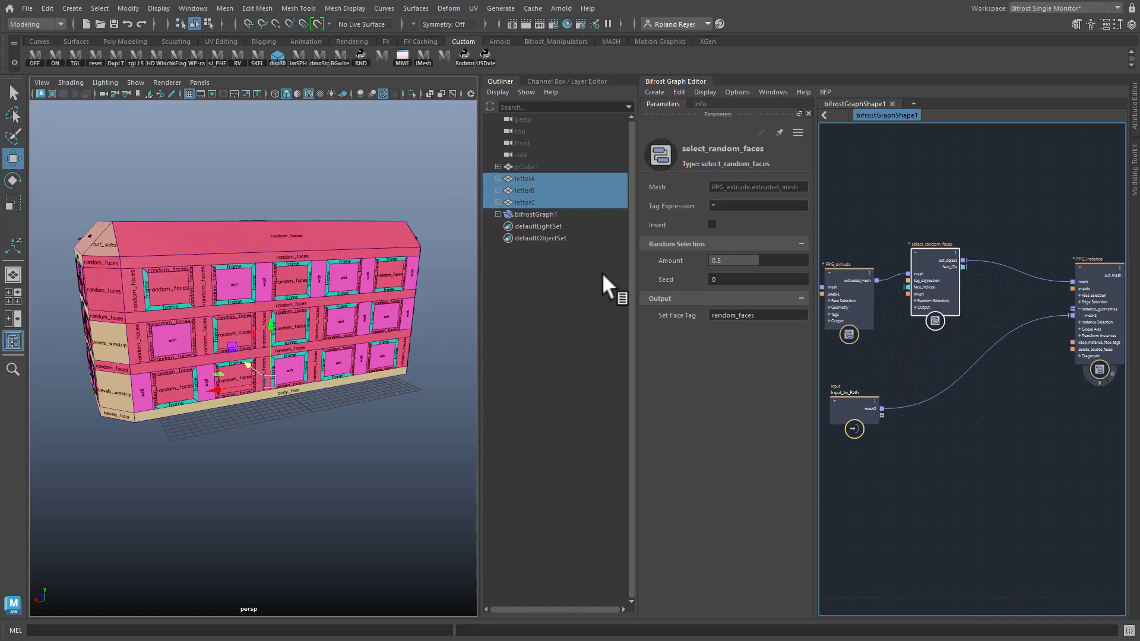
left_click(742, 206)
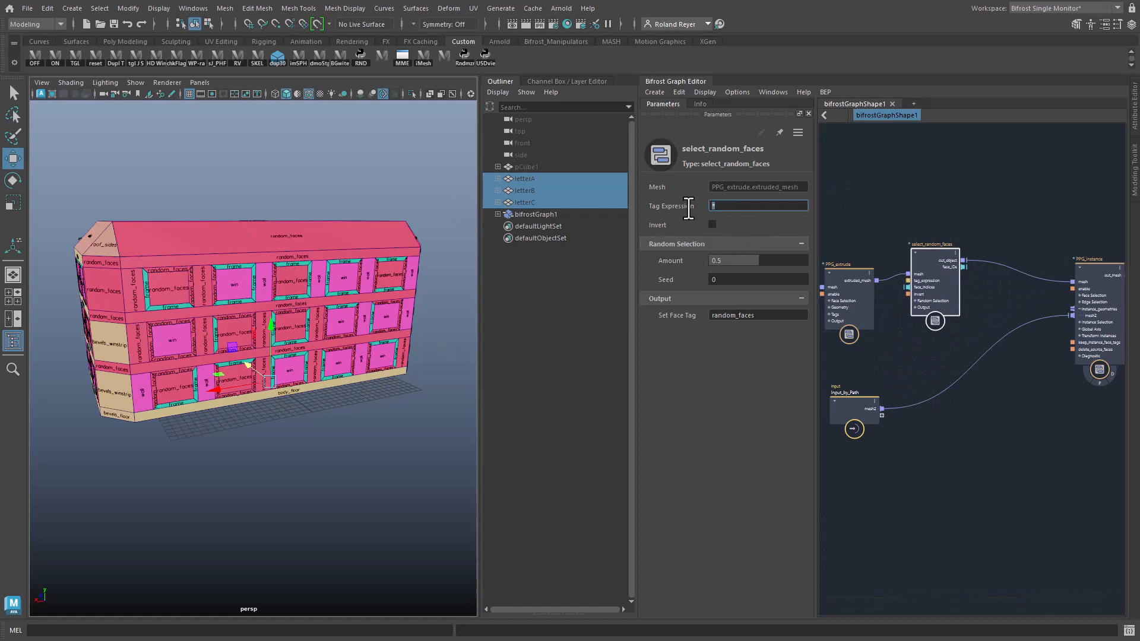
type("win")
key("Return")
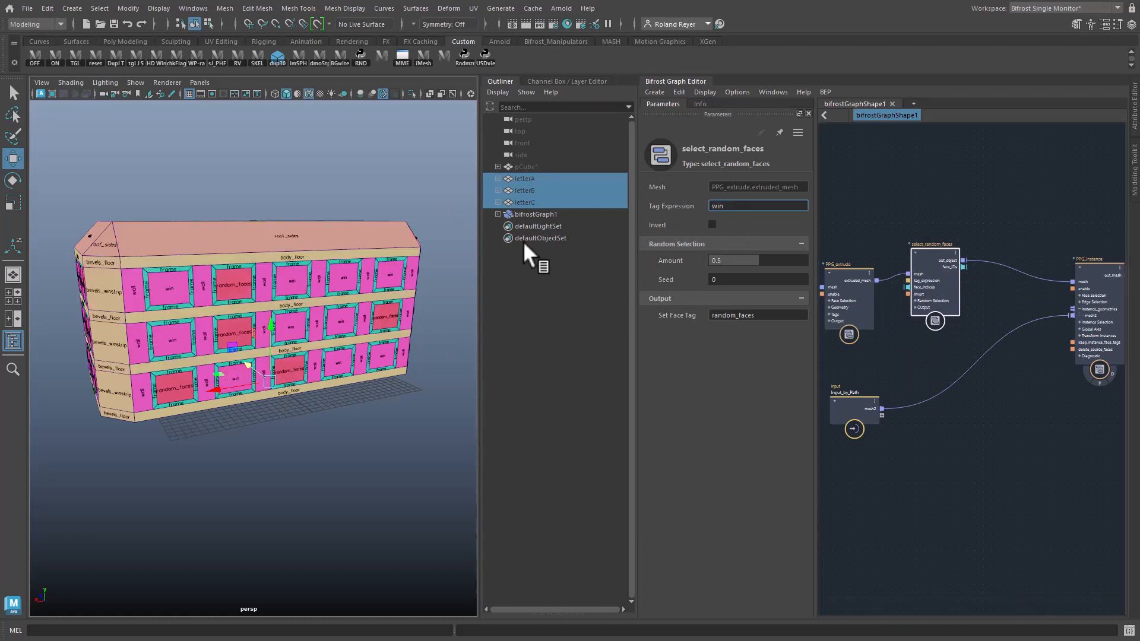
Step: Set the PPG_instance face selection tag expression to random_faces and enable the node again
right_click_drag(243, 422, 317, 404, "alt")
left_click_drag(317, 404, 324, 392, "alt")
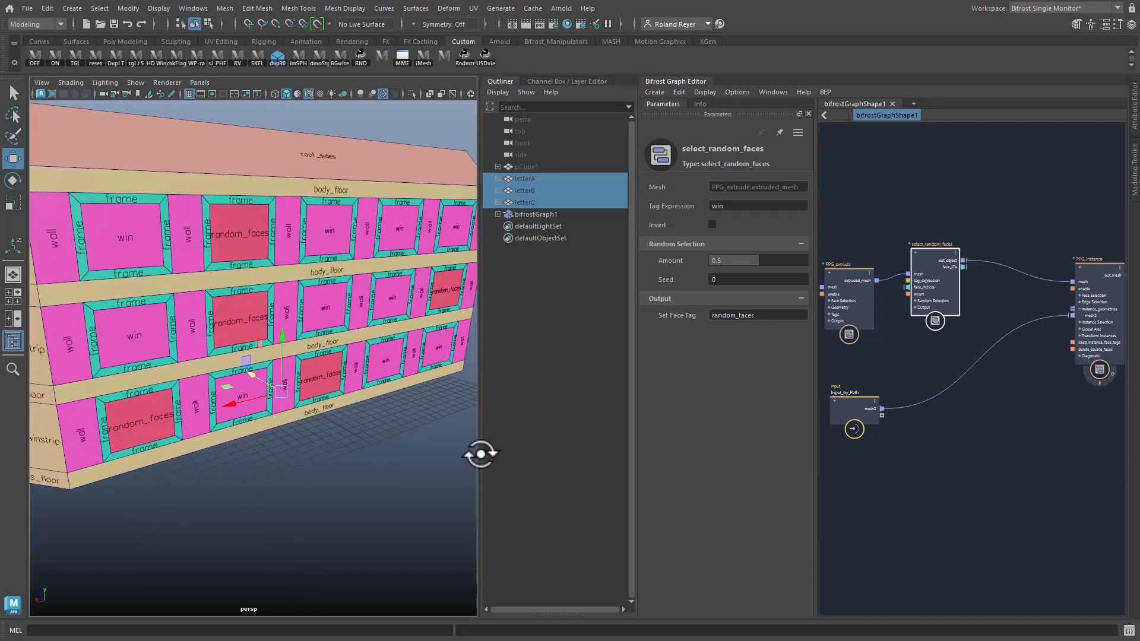
left_click(1095, 265)
double_click(747, 242)
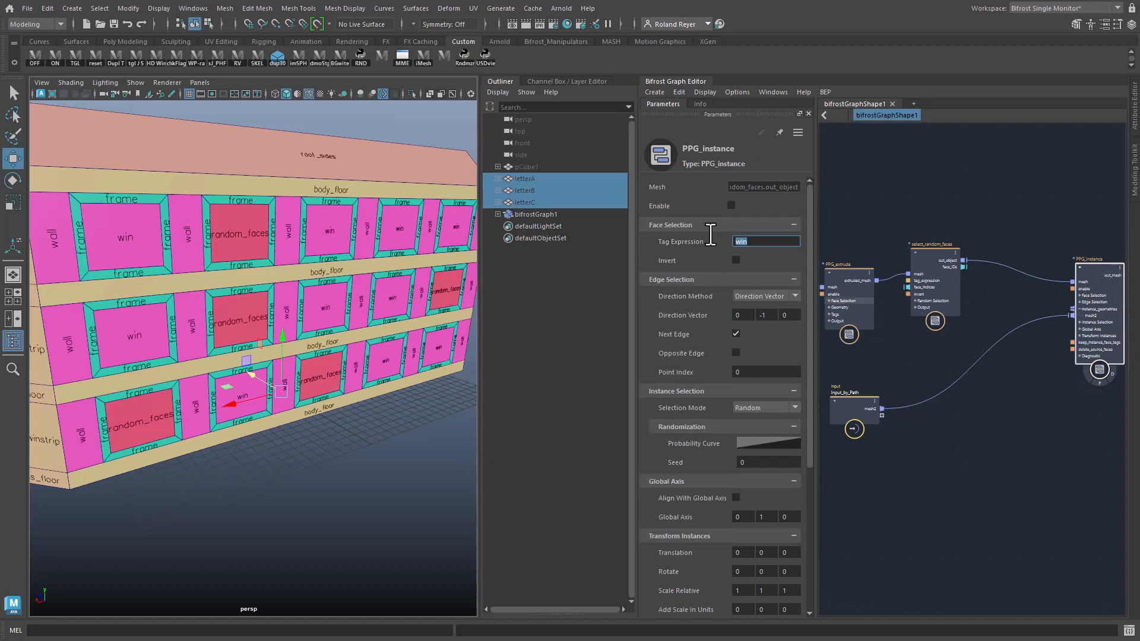
type("random_faces")
left_click(731, 205)
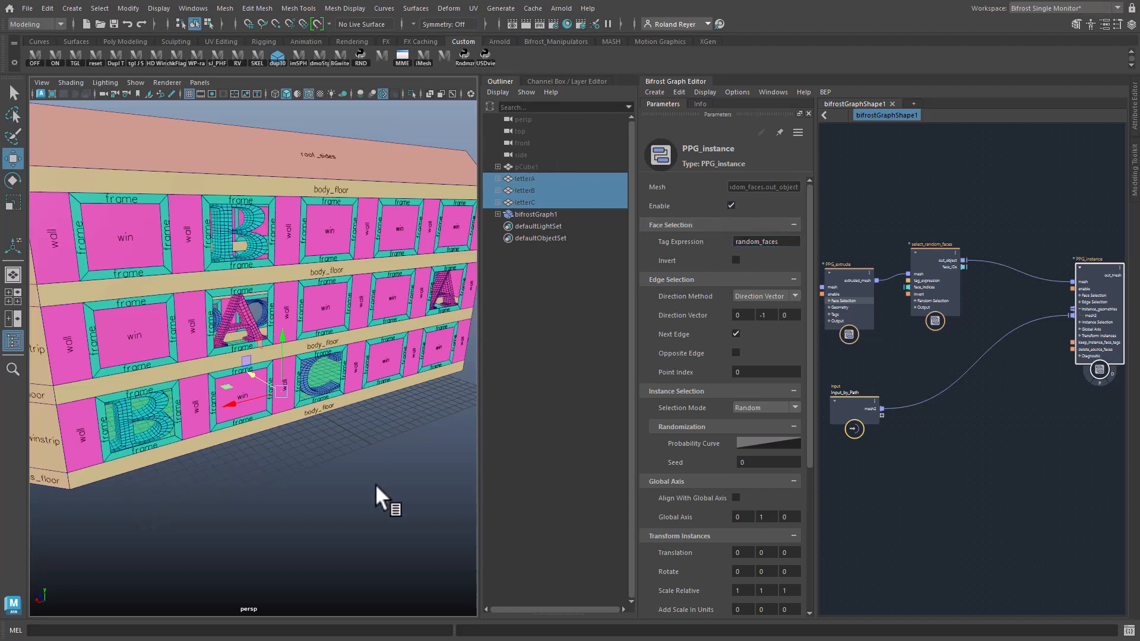
Step: Examine the letter instances on the randomly selected windows from all around the building
left_click_drag(375, 483, 318, 397, "alt")
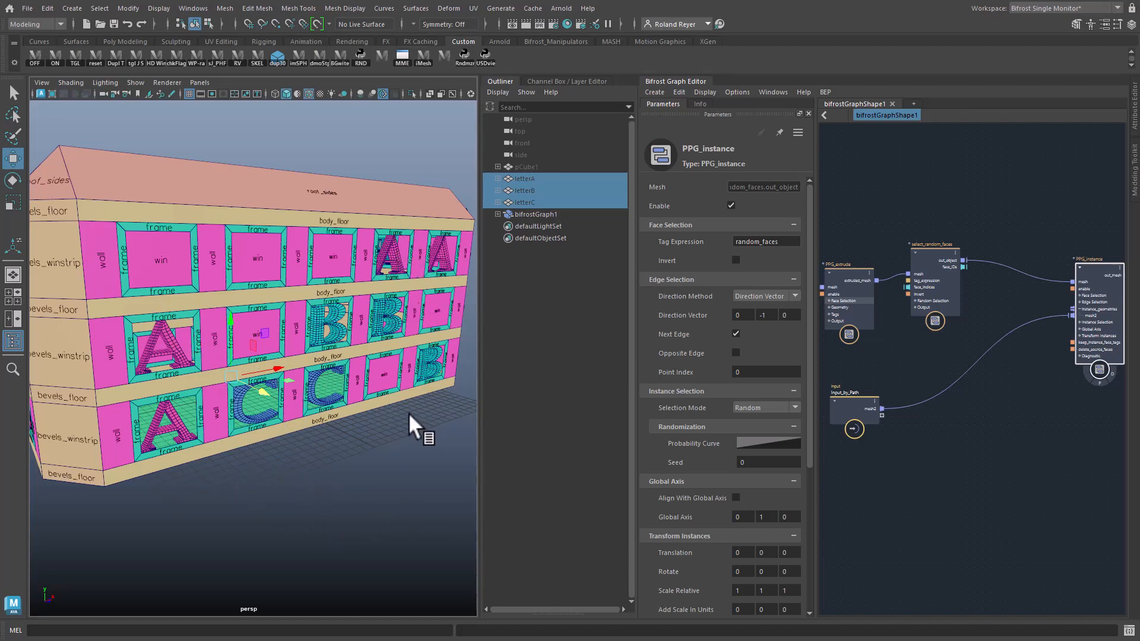
left_click_drag(407, 429, 315, 460, "alt")
middle_click_drag(315, 458, 259, 487, "alt")
scroll(259, 487, "up", 5)
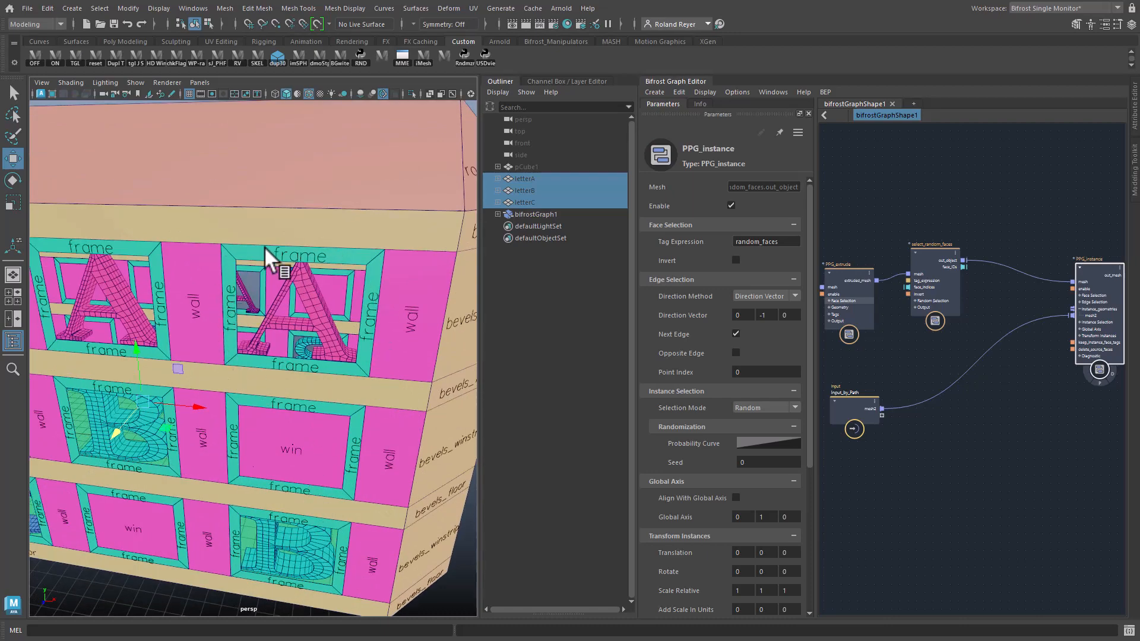
left_click_drag(257, 468, 302, 468, "alt")
right_click_drag(301, 468, 190, 484, "alt")
left_click_drag(190, 484, 193, 394, "alt")
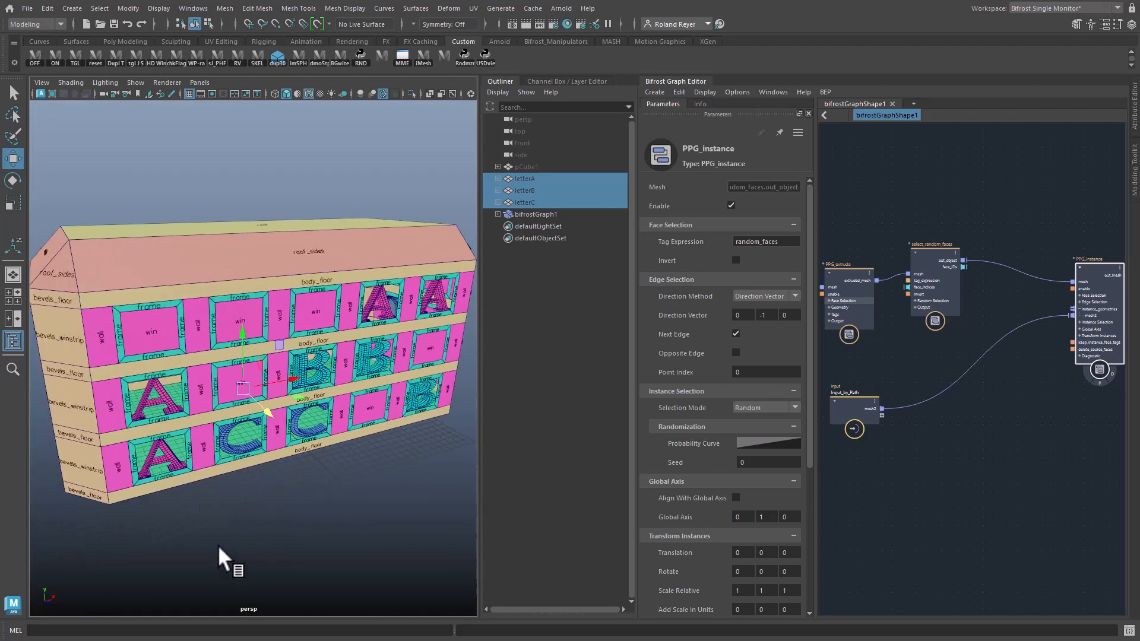
left_click_drag(218, 543, 230, 539, "alt")
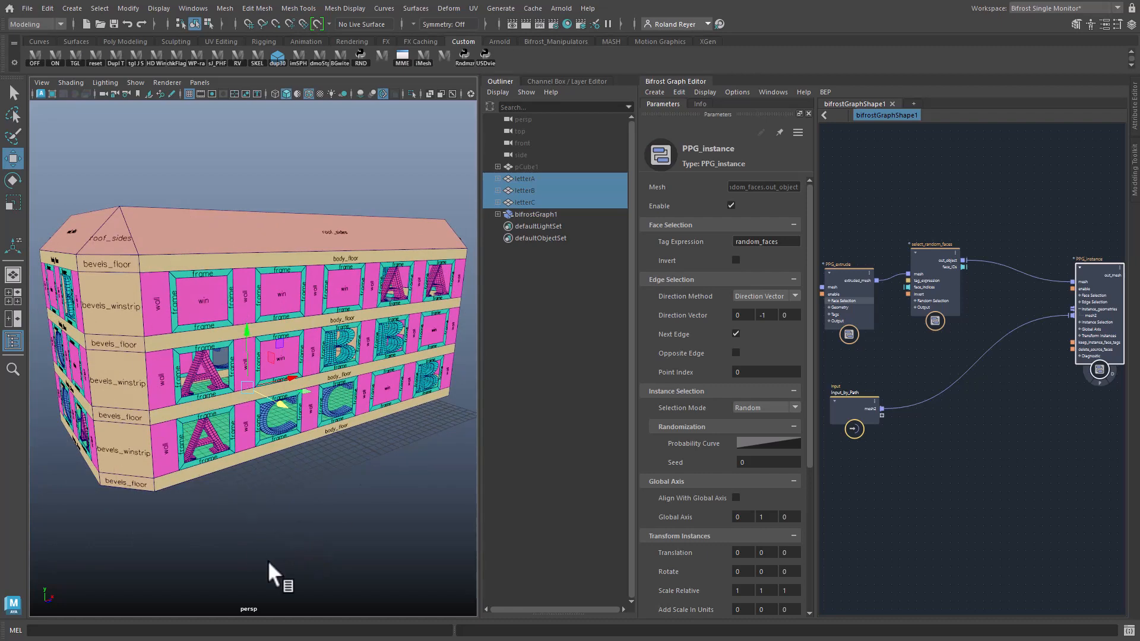
left_click_drag(222, 524, 207, 494, "alt")
middle_click_drag(208, 494, 220, 501, "alt")
right_click_drag(177, 490, 289, 502, "alt")
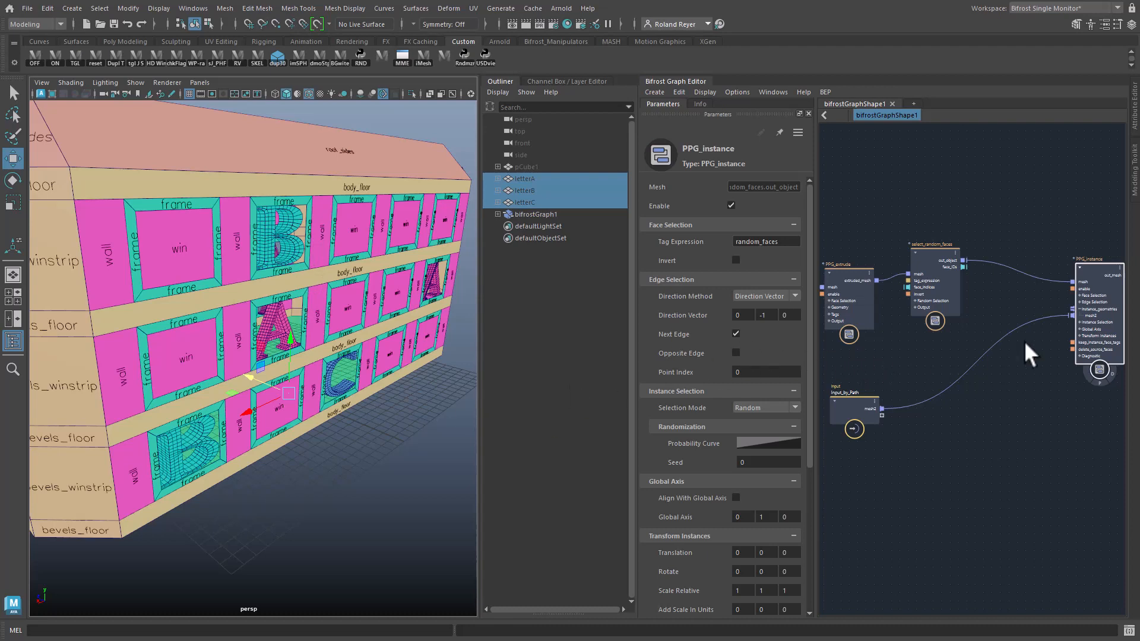
left_click(768, 241)
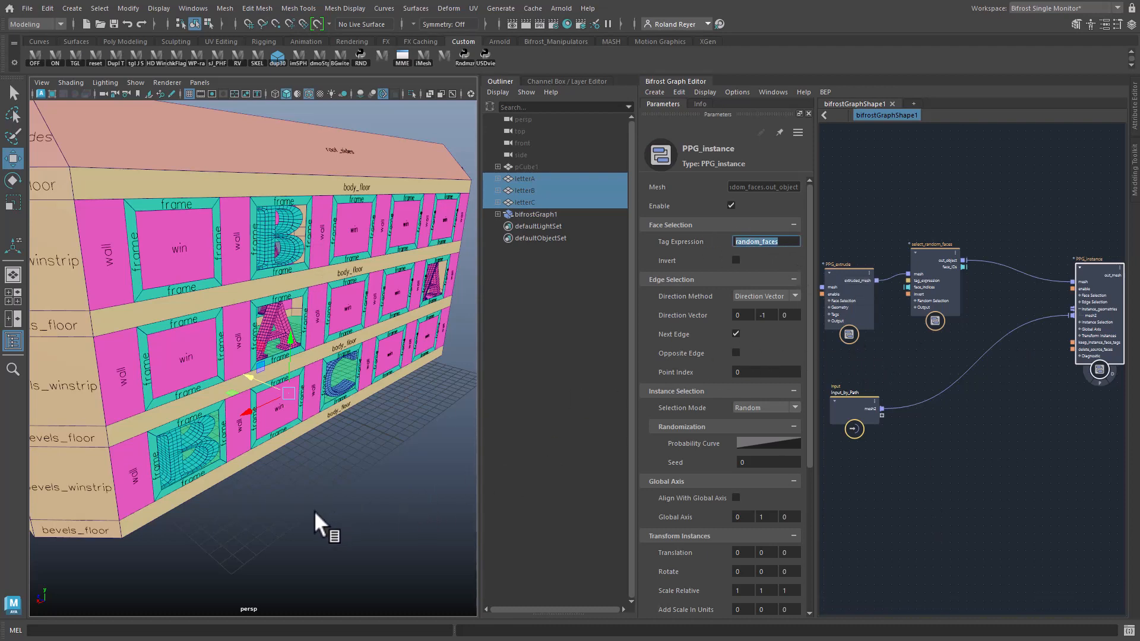
left_click_drag(314, 510, 359, 430, "alt")
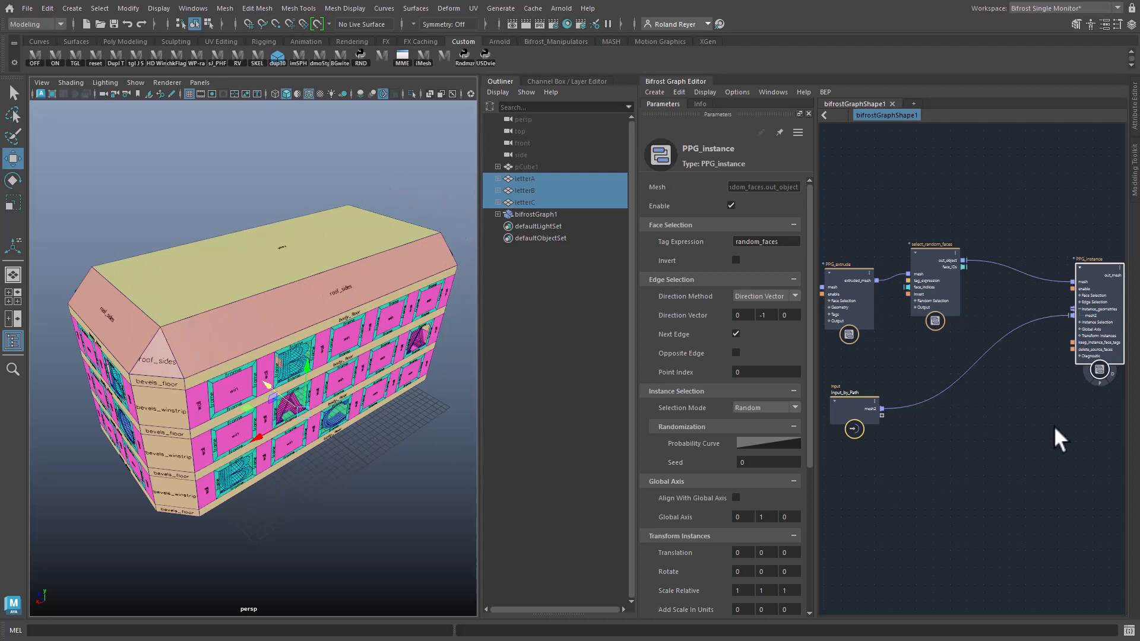
Step: Shift the node chain from PPG_multi_cut through PPG_instance closer to select_faces_by_normal3 and widen the graph editor
middle_click_drag(1065, 498, 857, 493)
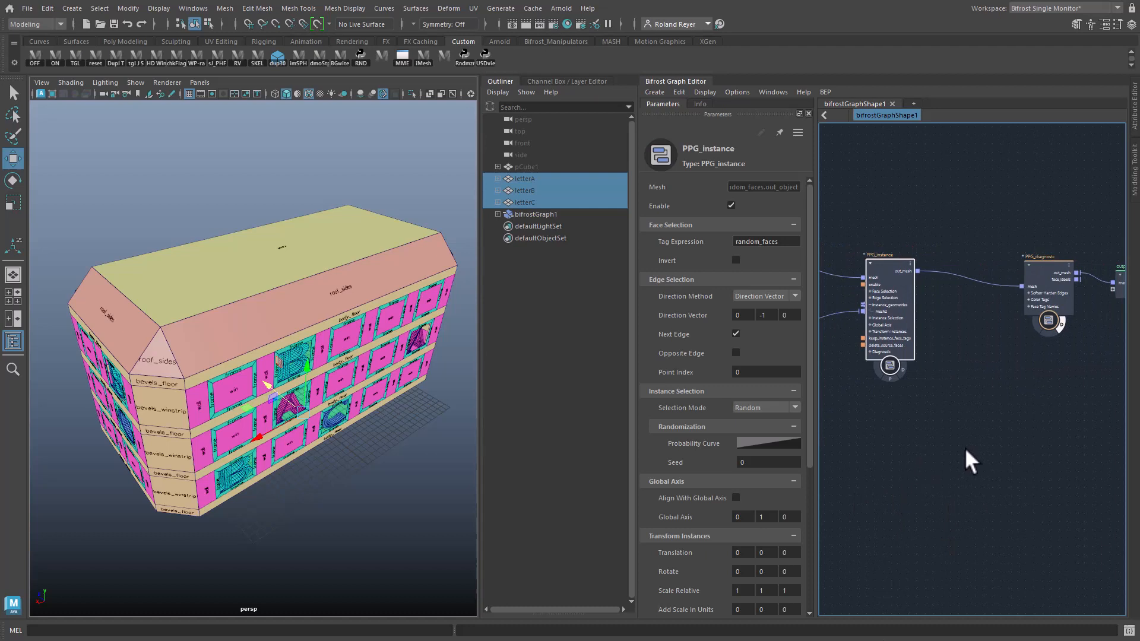
scroll(939, 423, "down", 6)
middle_click_drag(915, 480, 1133, 473)
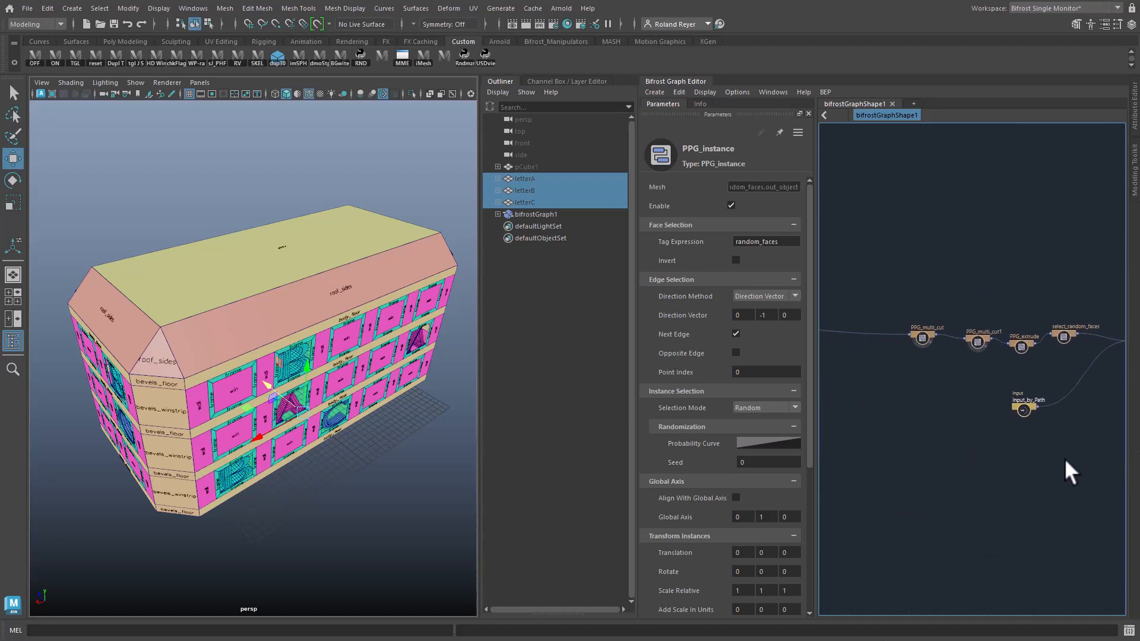
mouse_move(970, 474)
middle_mouse_down()
mouse_move(1122, 466)
mouse_move(924, 494)
mouse_move(963, 486)
middle_mouse_up()
left_click_drag(892, 298, 1118, 407)
left_click_drag(966, 350, 883, 349)
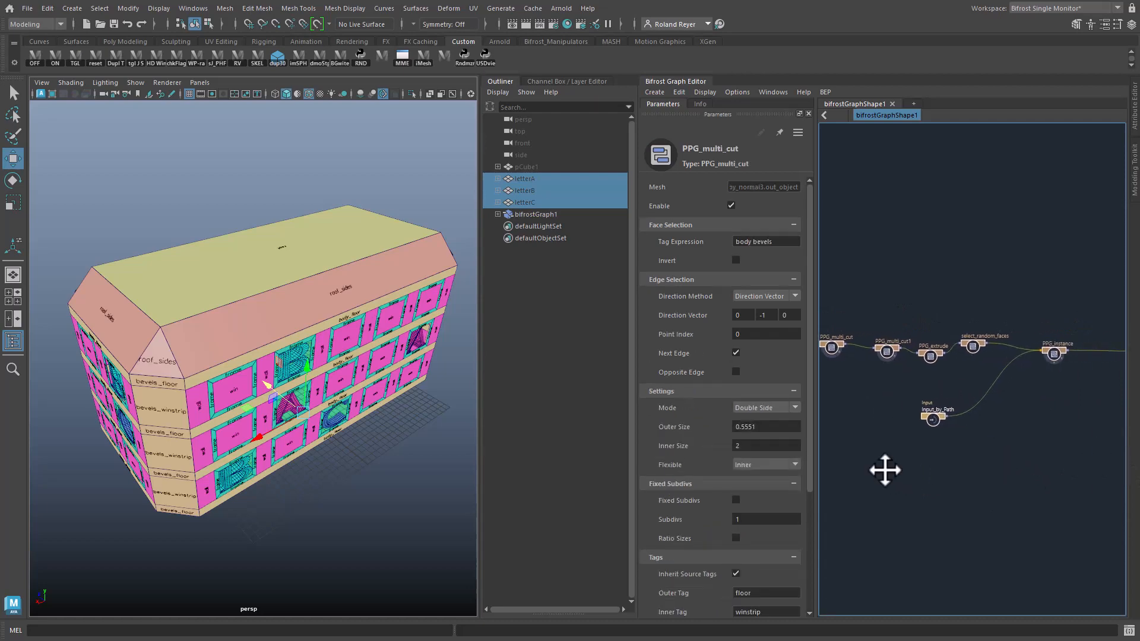
middle_click_drag(885, 468, 1049, 468)
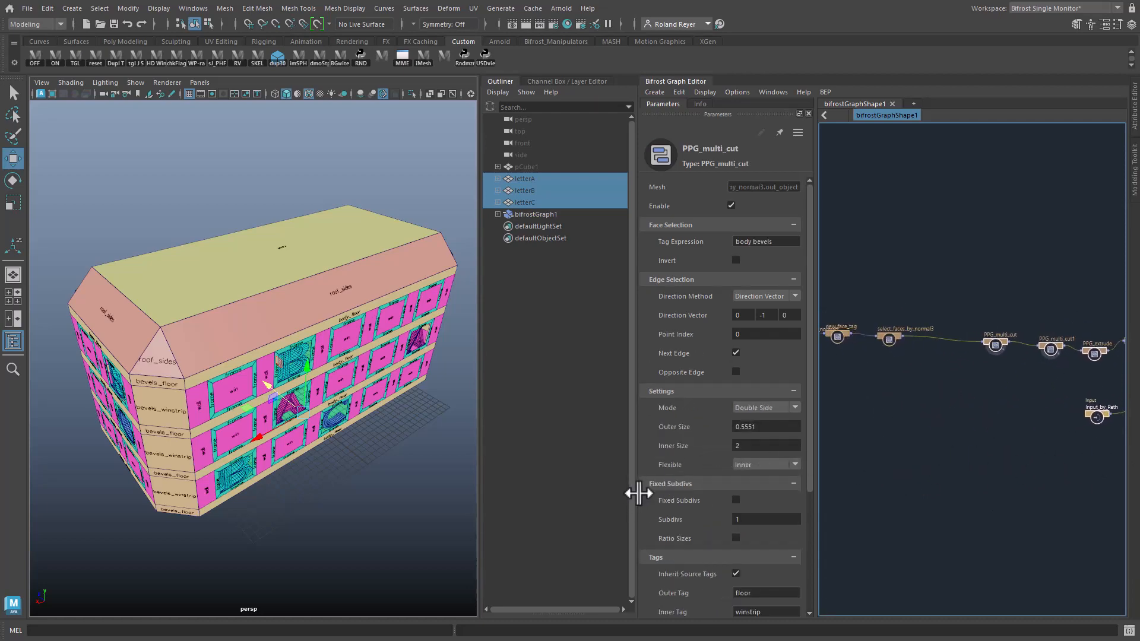
left_click_drag(635, 492, 293, 529)
left_click_drag(680, 288, 932, 450)
left_click_drag(924, 349, 874, 346)
Step: Move the PPG_diagnostic and output nodes farther from PPG_instance to make room for more nodes
middle_click_drag(971, 475, 868, 474, "alt")
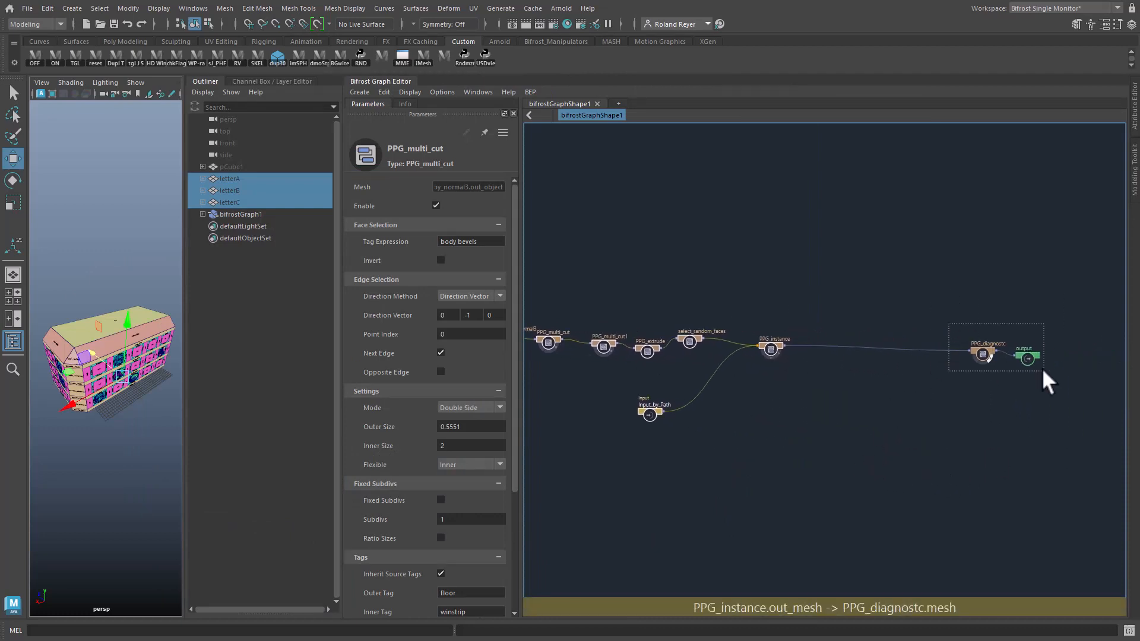
left_click(980, 351)
left_click_drag(980, 351, 1055, 355)
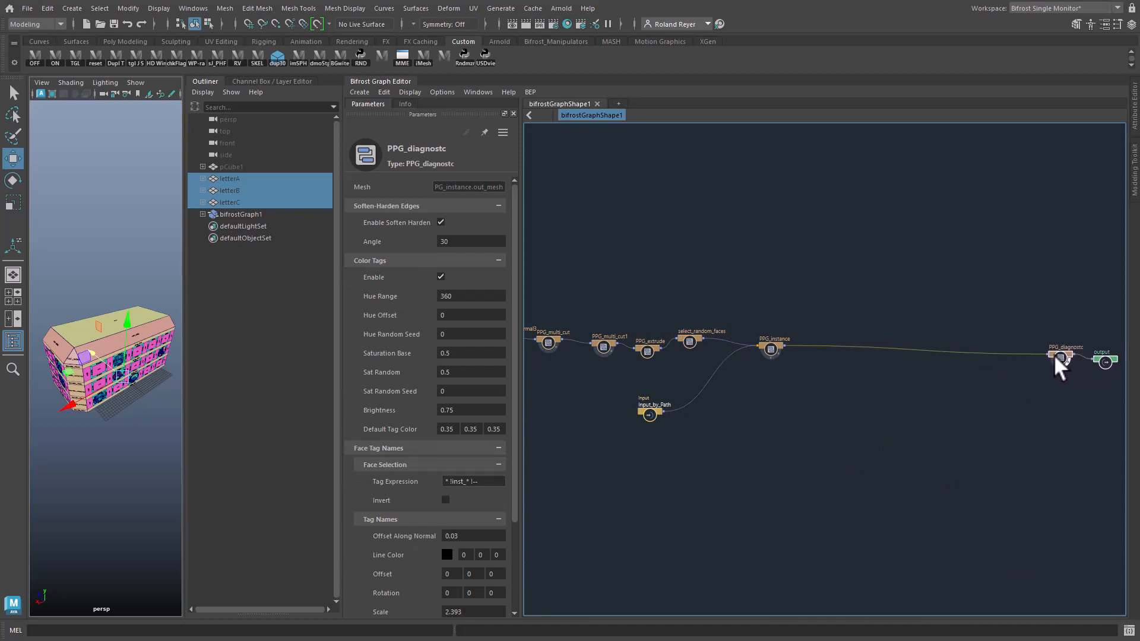
Step: Move PPG_instance closer to select_random_faces, then enlarge the 3D viewport again
middle_click_drag(835, 438, 972, 483, "alt")
scroll(913, 423, "up", 6)
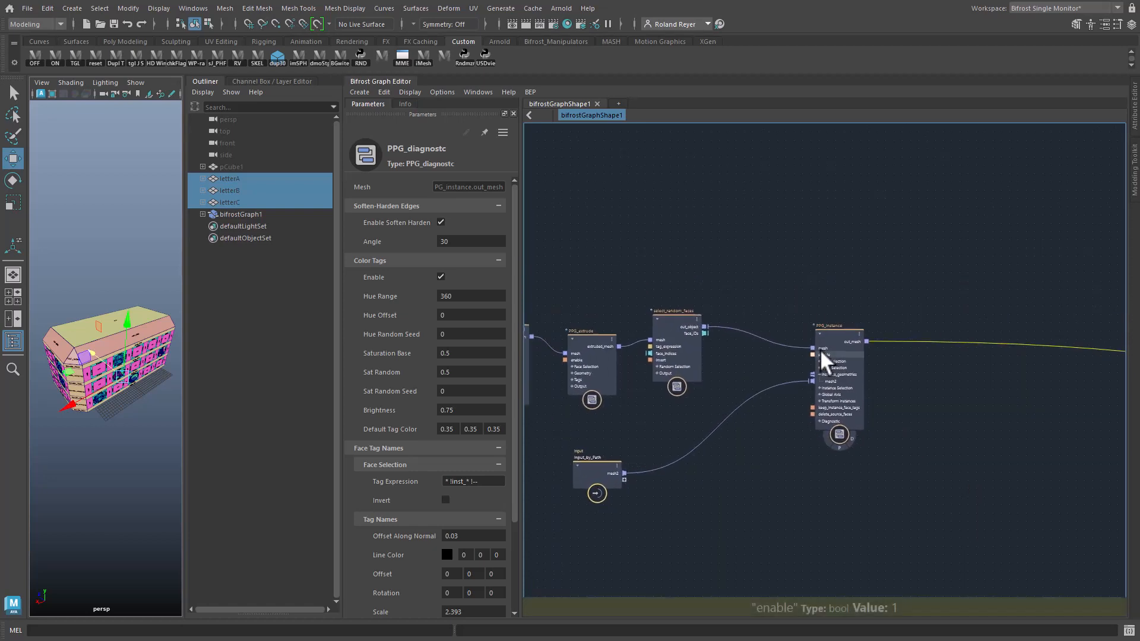
left_click_drag(831, 354, 784, 343)
middle_click_drag(910, 362, 856, 400, "alt")
left_click(857, 462)
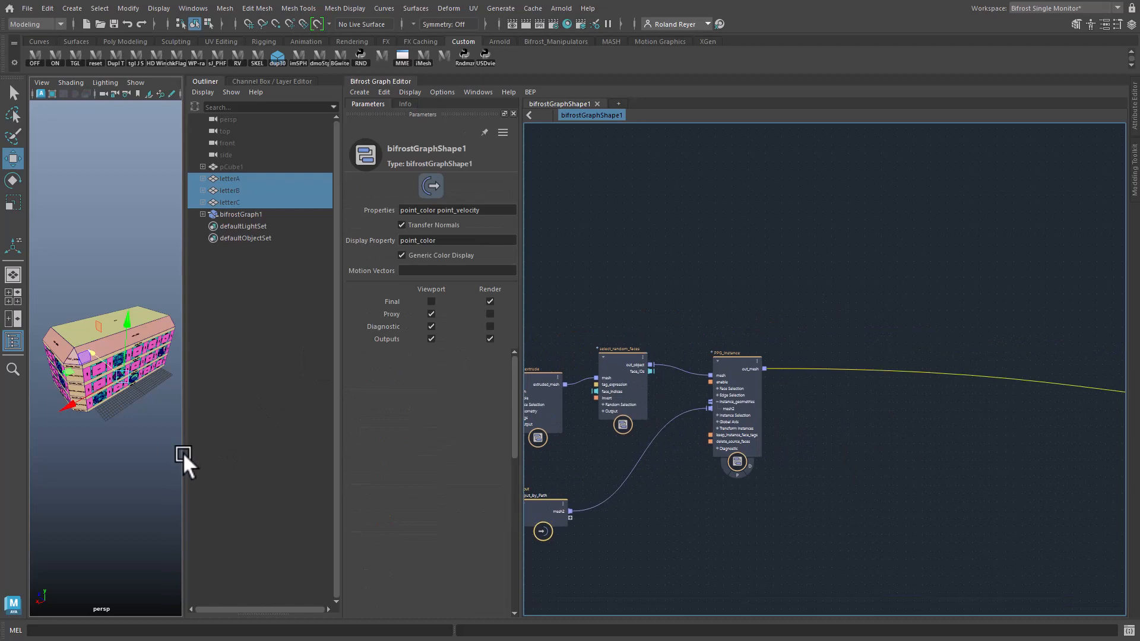
left_click_drag(183, 453, 414, 474)
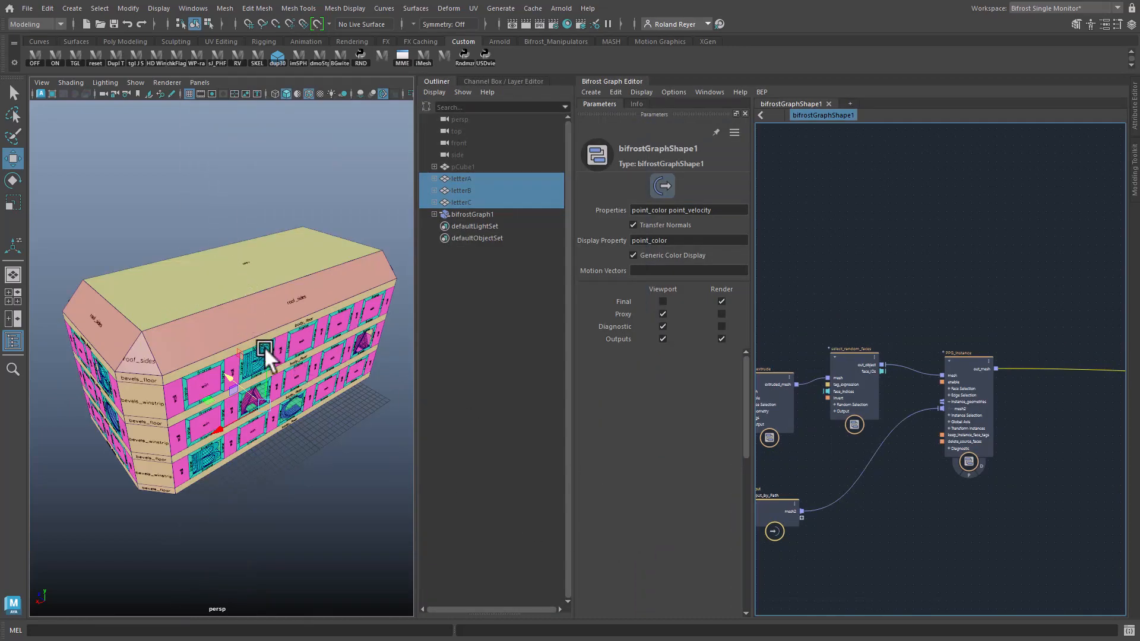
Step: Insert a PPG_extrude node between PPG_instance and PPG_diagnostic and set its tag expression to roof
mouse_move(265, 346)
left_mouse_down("alt")
mouse_move(272, 379)
mouse_move(260, 358)
left_mouse_up("alt")
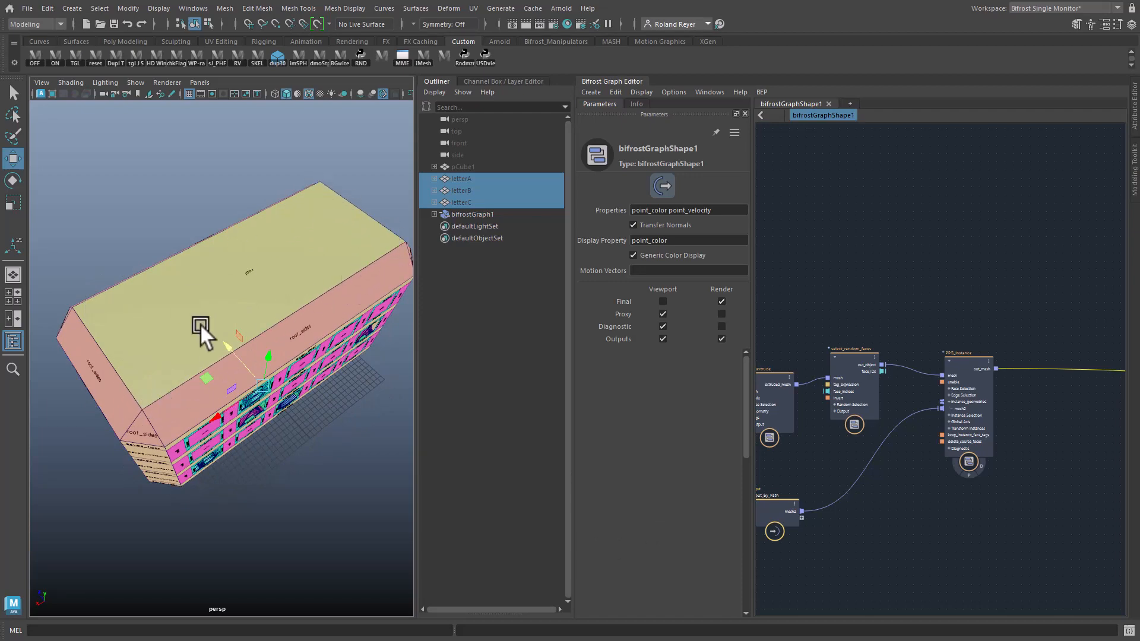
left_click_drag(273, 338, 330, 349, "alt")
middle_click_drag(971, 531, 869, 496)
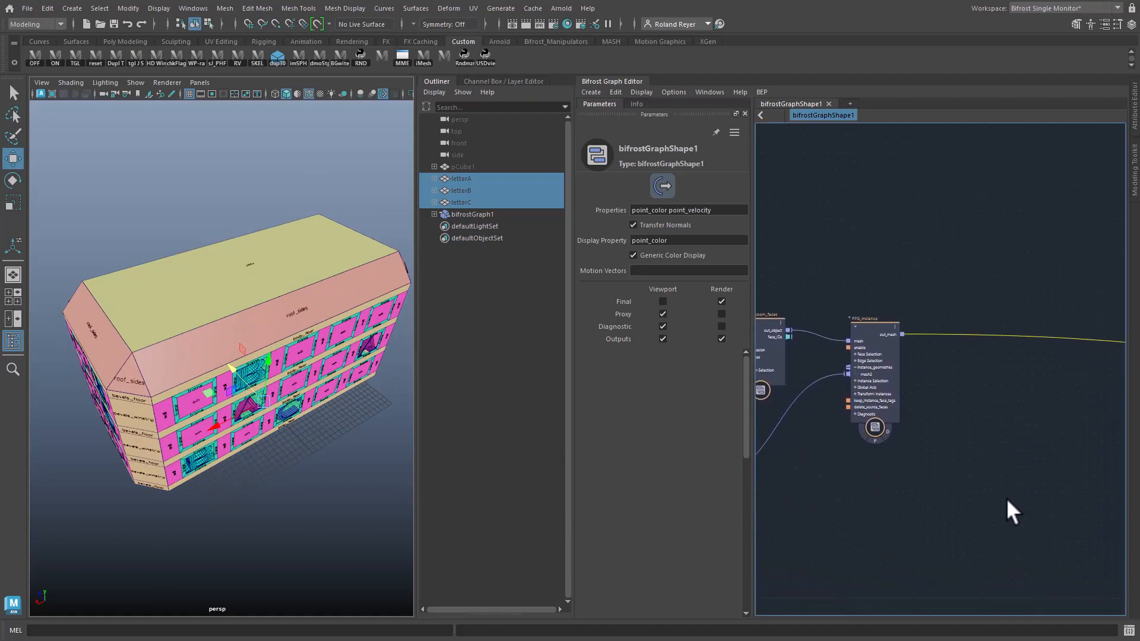
middle_click_drag(1010, 509, 934, 491)
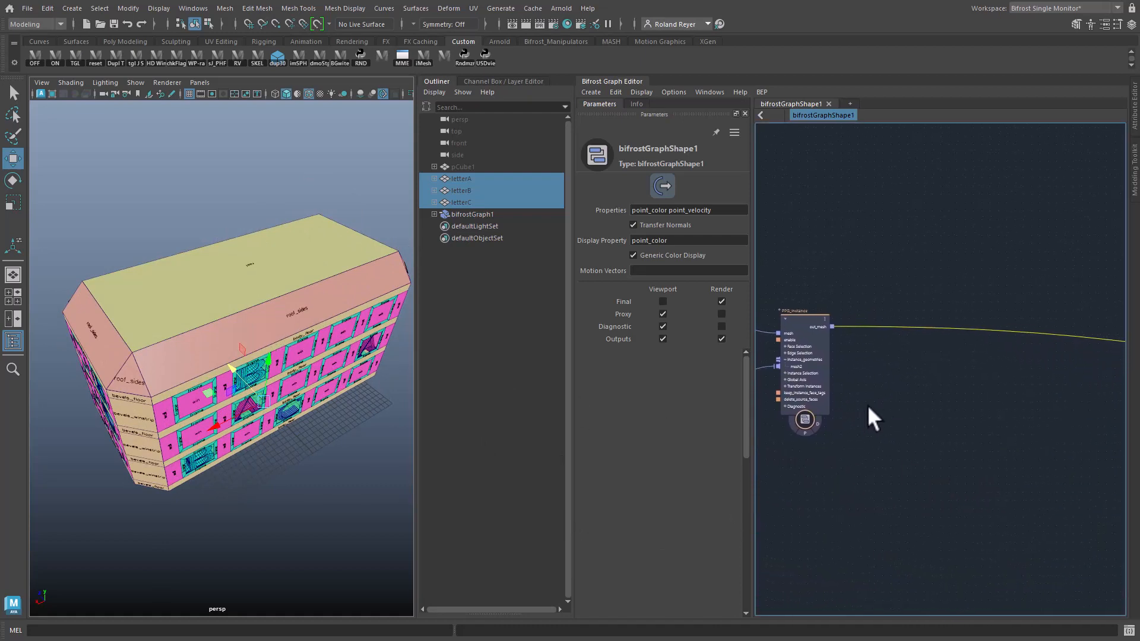
key("Tab")
type("ppgex")
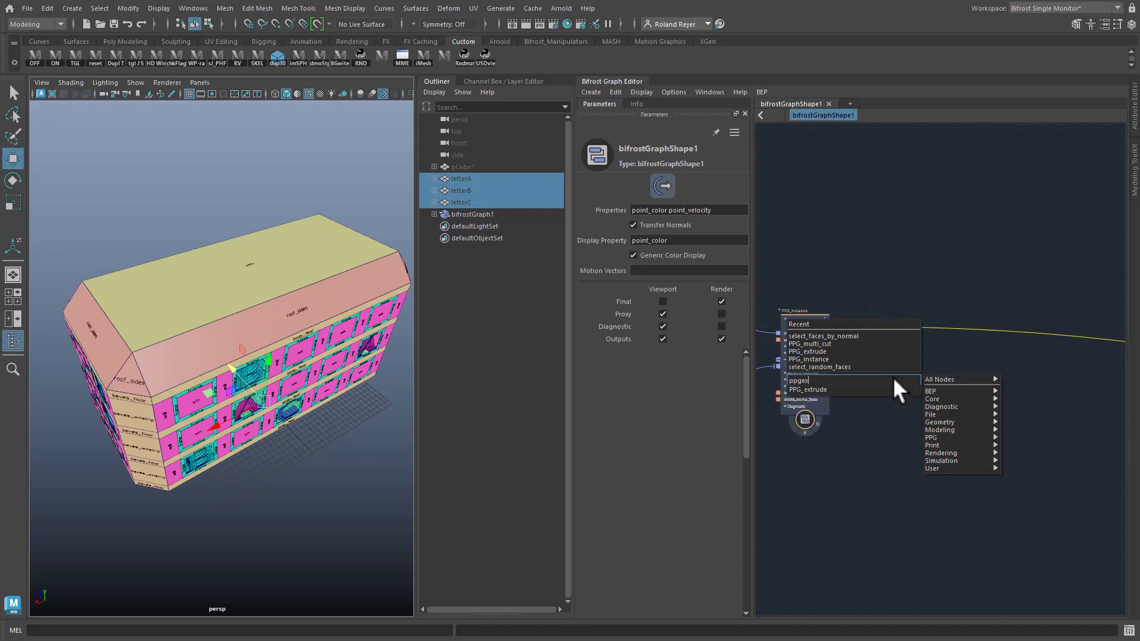
key("Return")
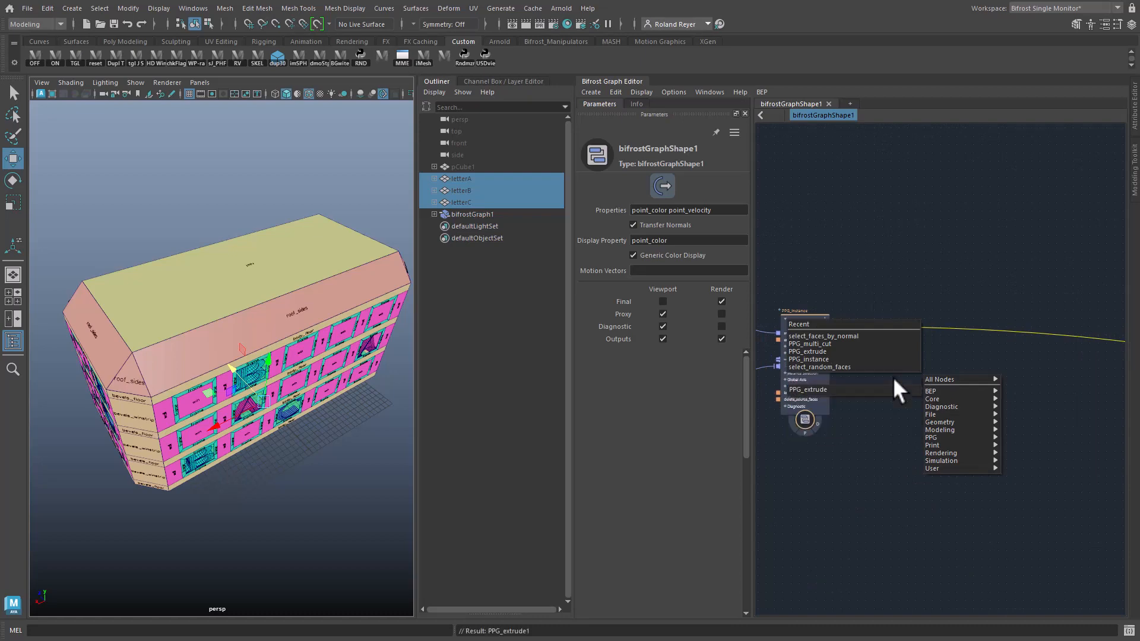
left_click_drag(737, 242, 721, 243)
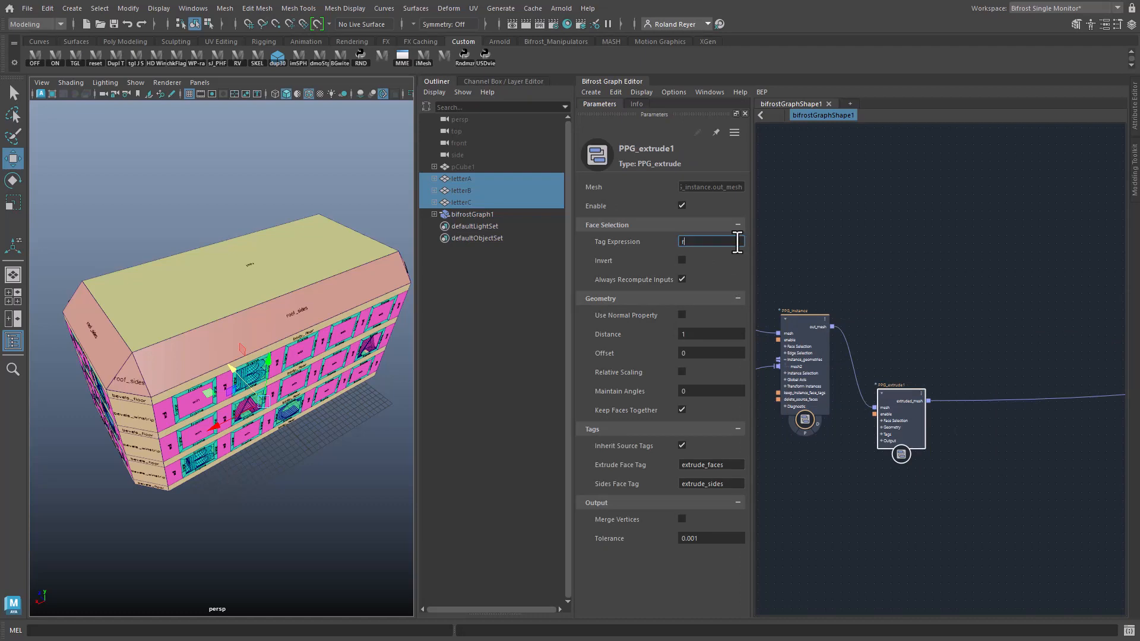
type("roof")
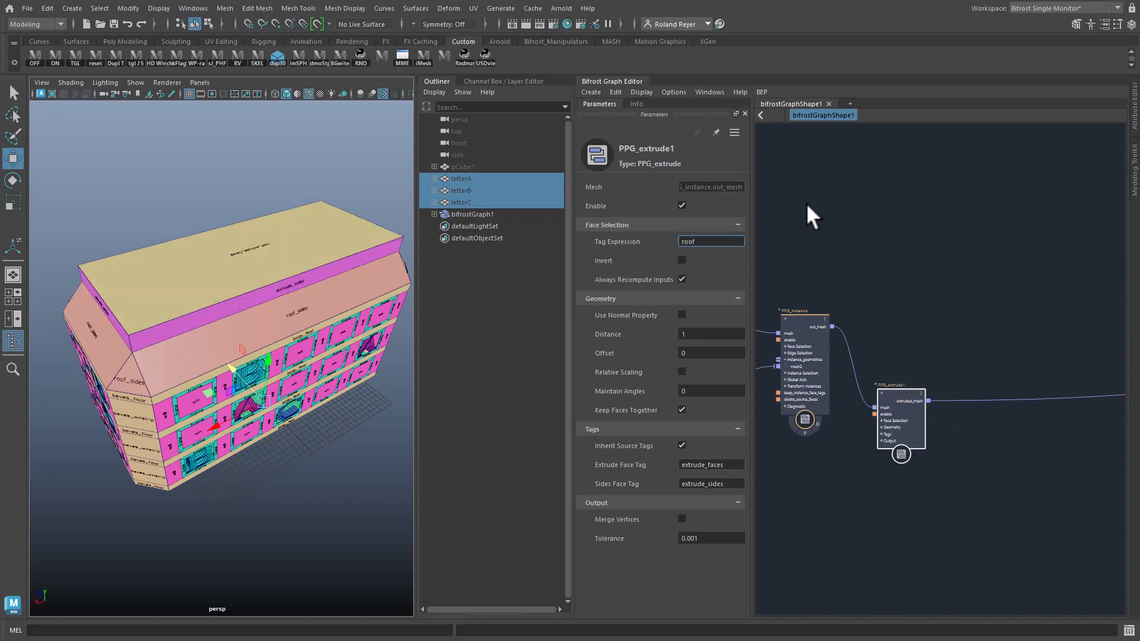
Step: Set the roof extrusion's distance to 0 and its offset to about -0.33
left_click(695, 334)
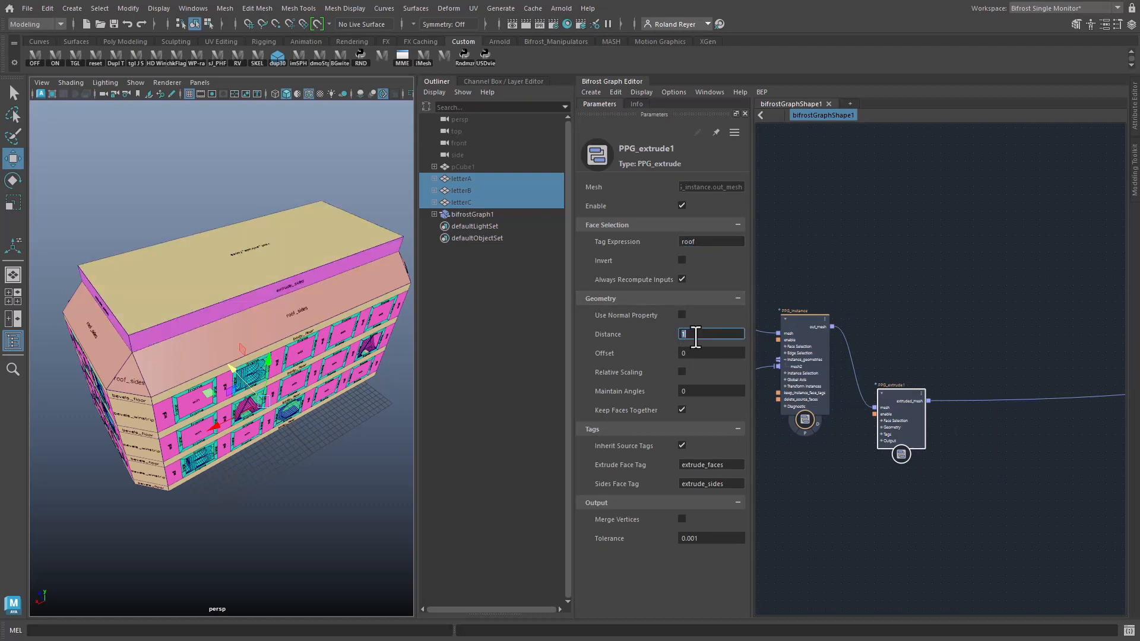
key("Return")
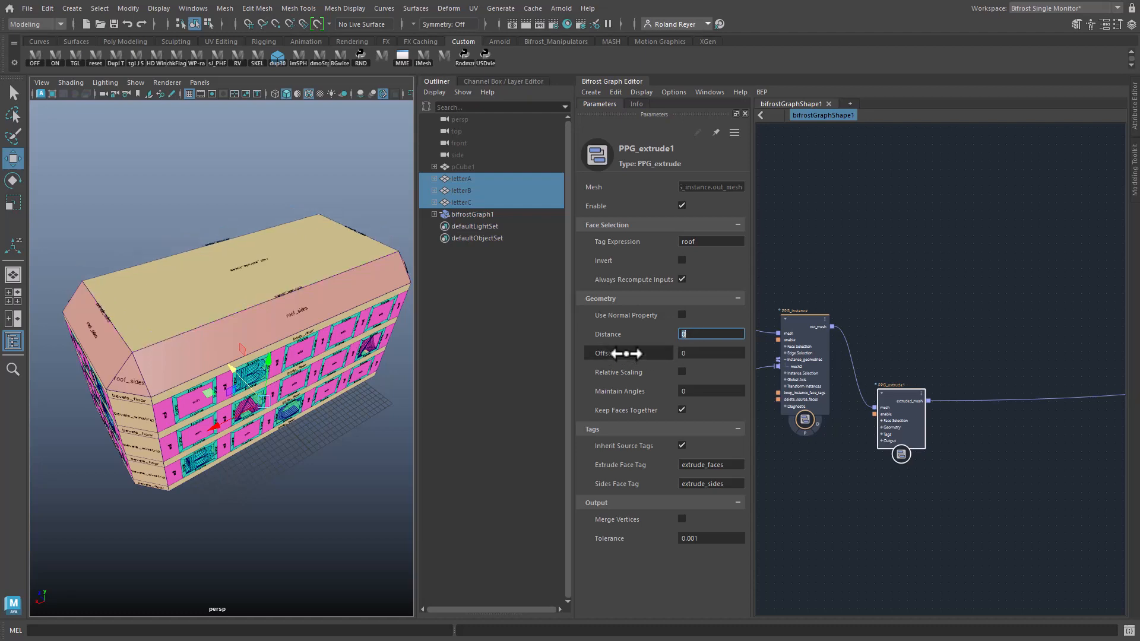
left_click_drag(618, 353, 374, 372)
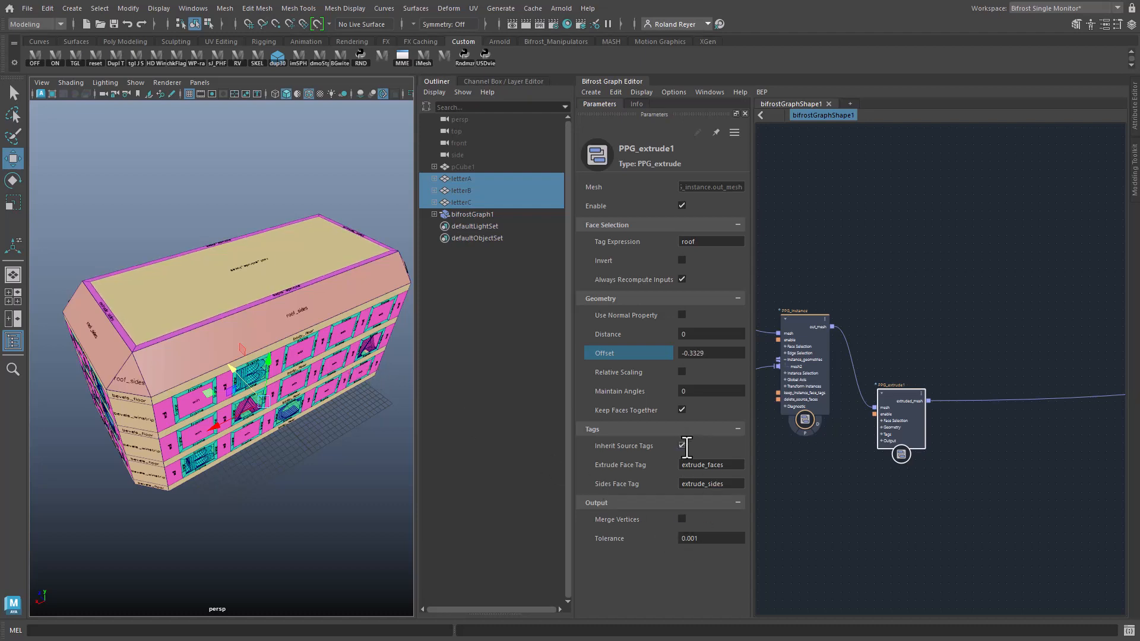
Step: Disable inheriting source tags on the roof extrusion, set its extrude face tag to roof and its sides face tag to rim
left_click(682, 445)
key("Tab")
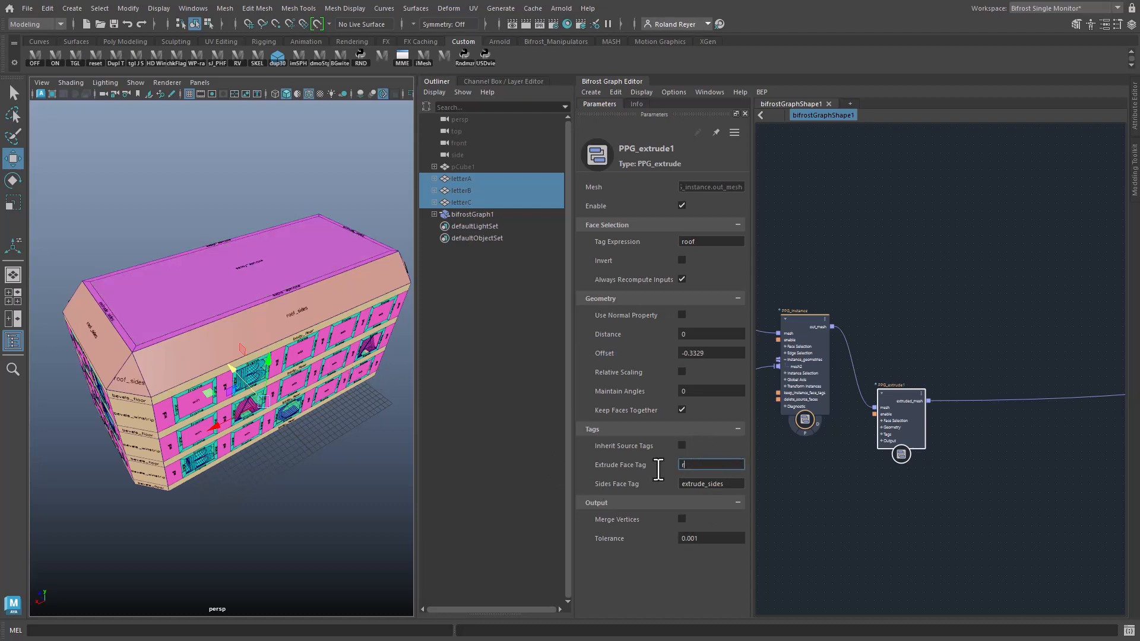
type("roof")
key("Return")
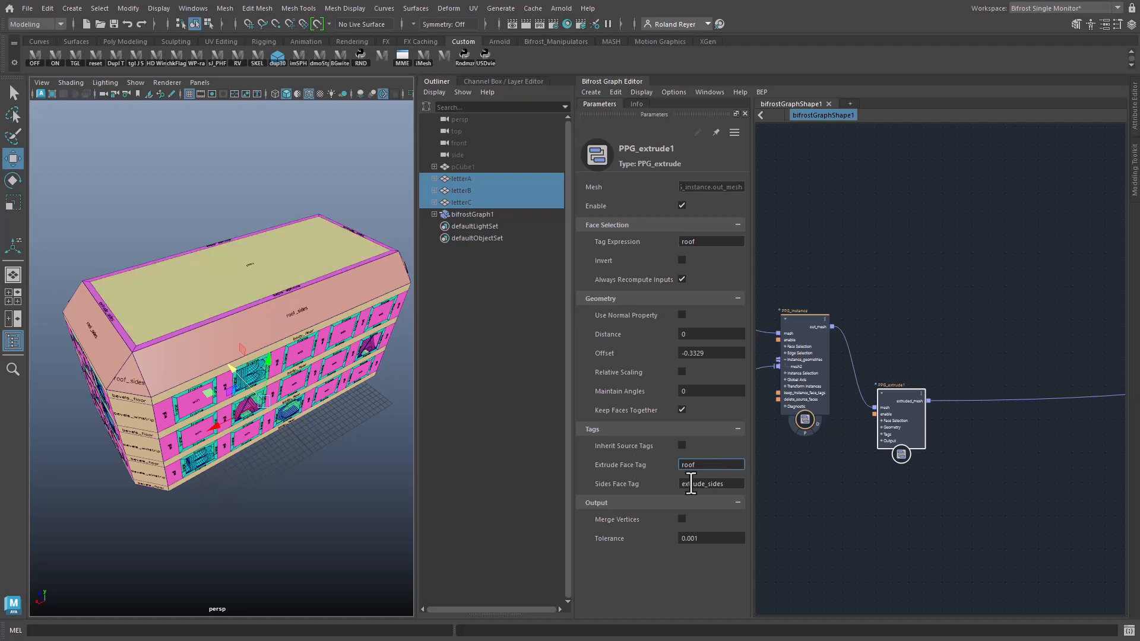
key("Tab")
key("Return")
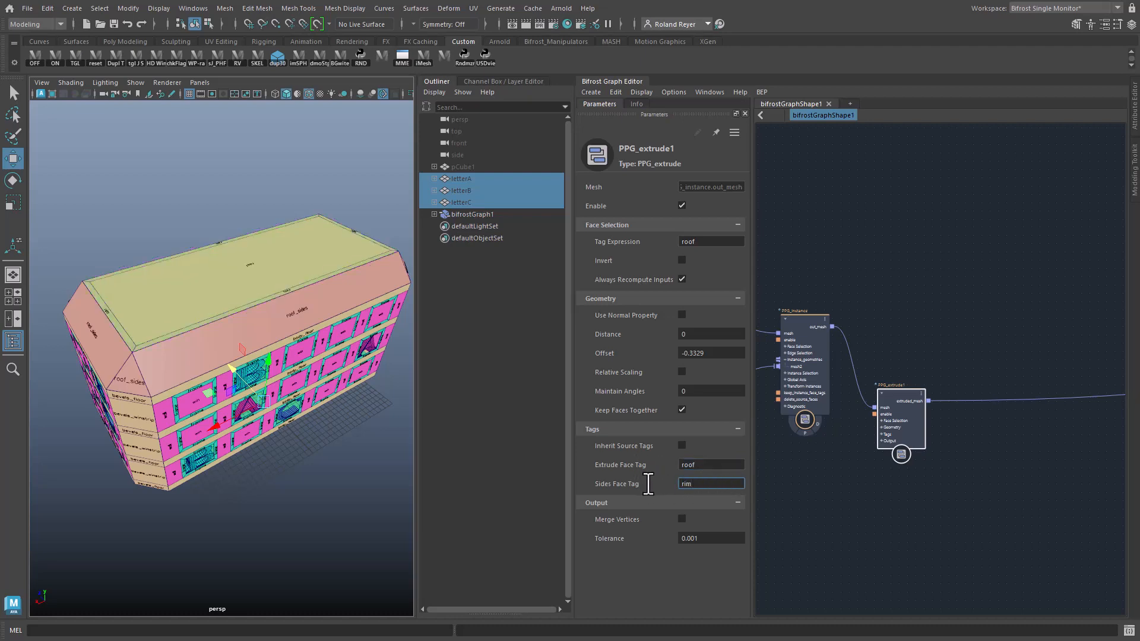
Step: Align the roof's PPG_extrude1 node beside PPG_instance in the graph
scroll(220, 457, "up", 10)
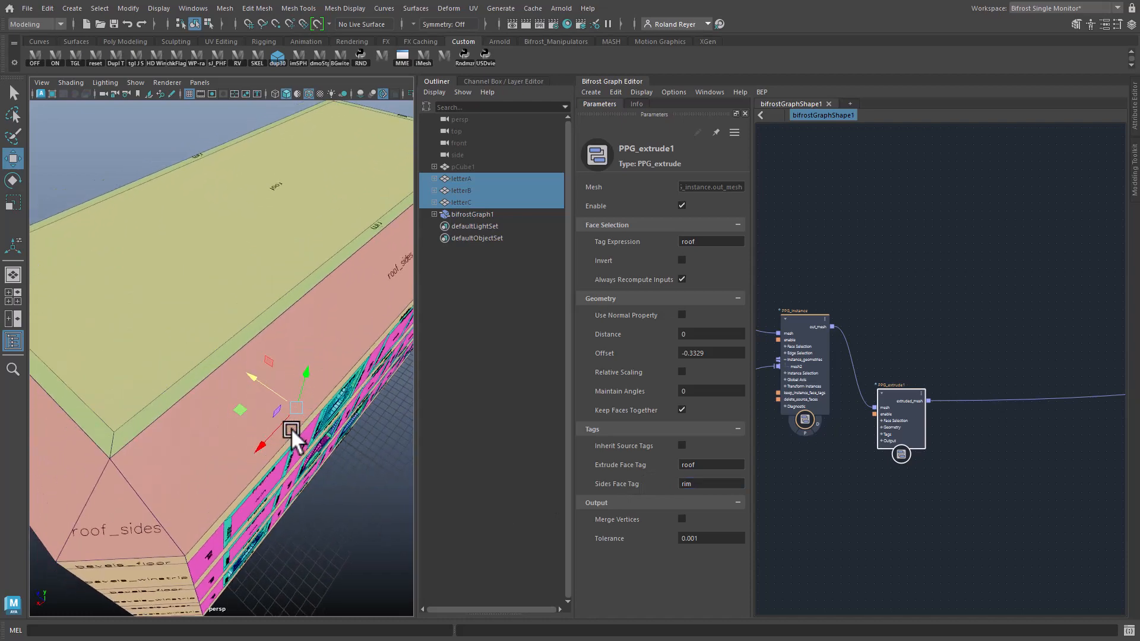
left_click_drag(333, 429, 214, 457, "alt")
left_click_drag(896, 407, 880, 343)
Step: Insert a PPG_multi_instance node between PPG_extrude1 and PPG_diagnostic and set its tag expression to rim
left_click(928, 336)
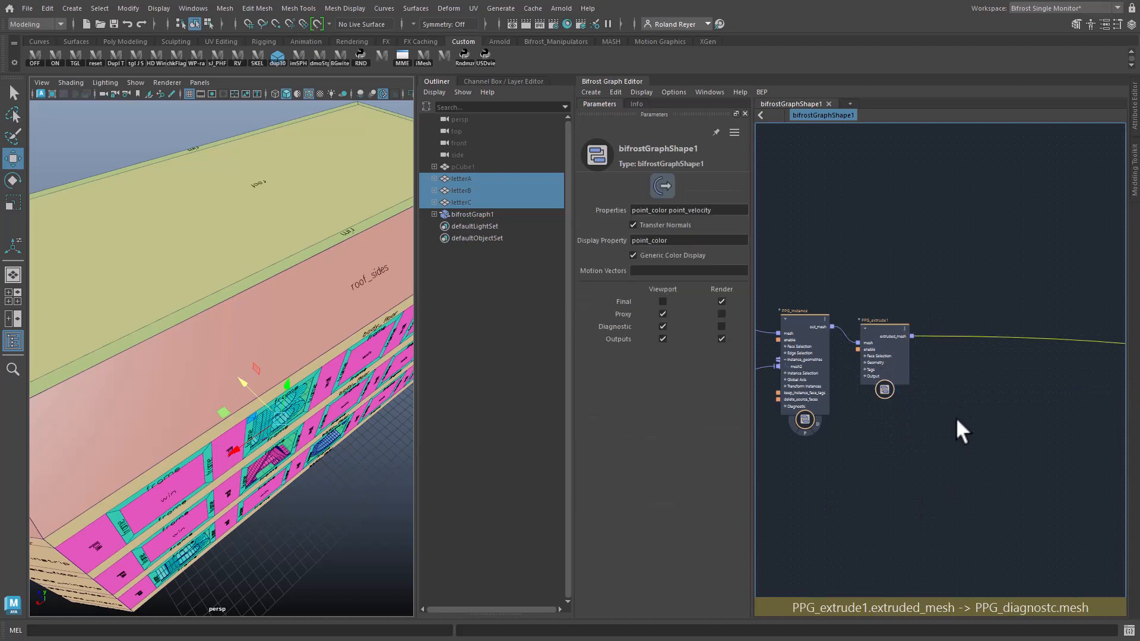
key("Tab")
type("ppg")
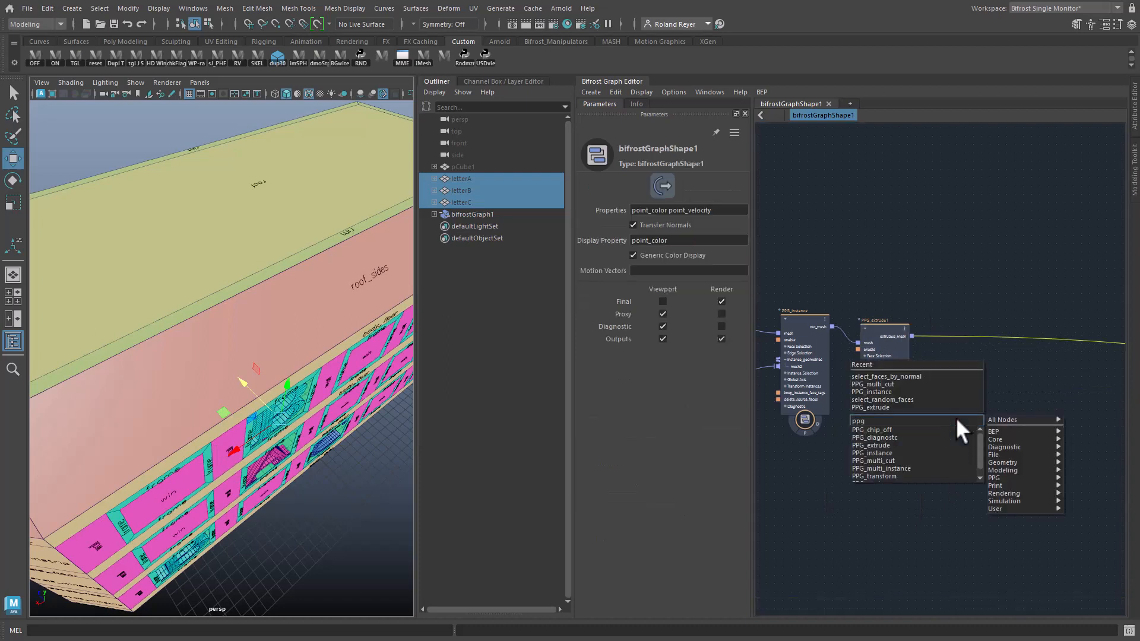
type("mi")
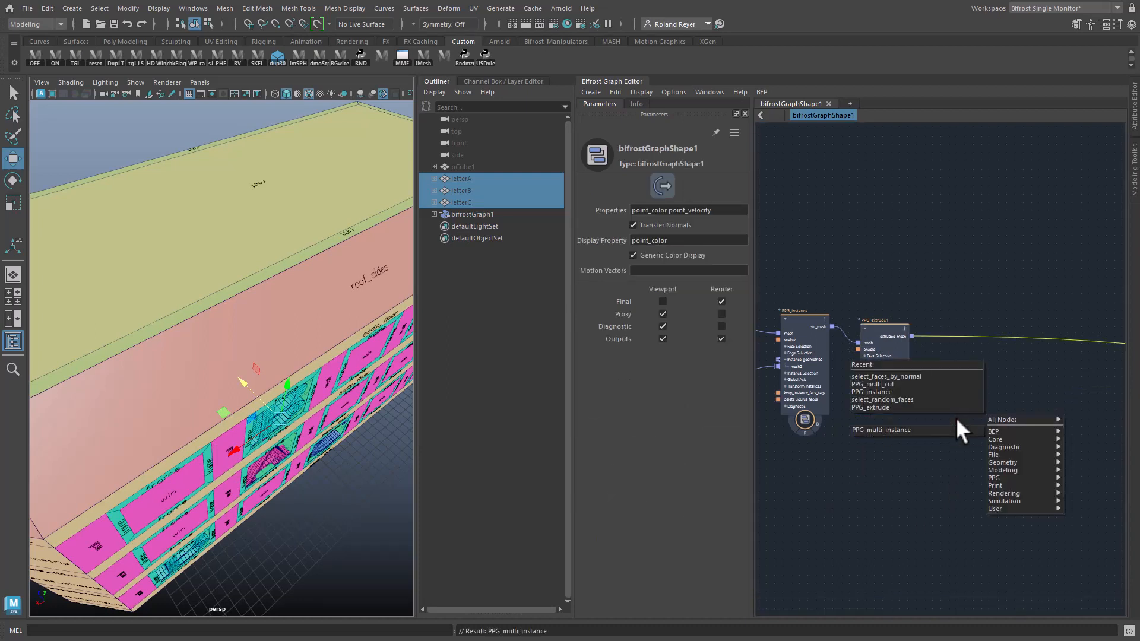
key("Return")
left_click_drag(967, 454, 993, 340)
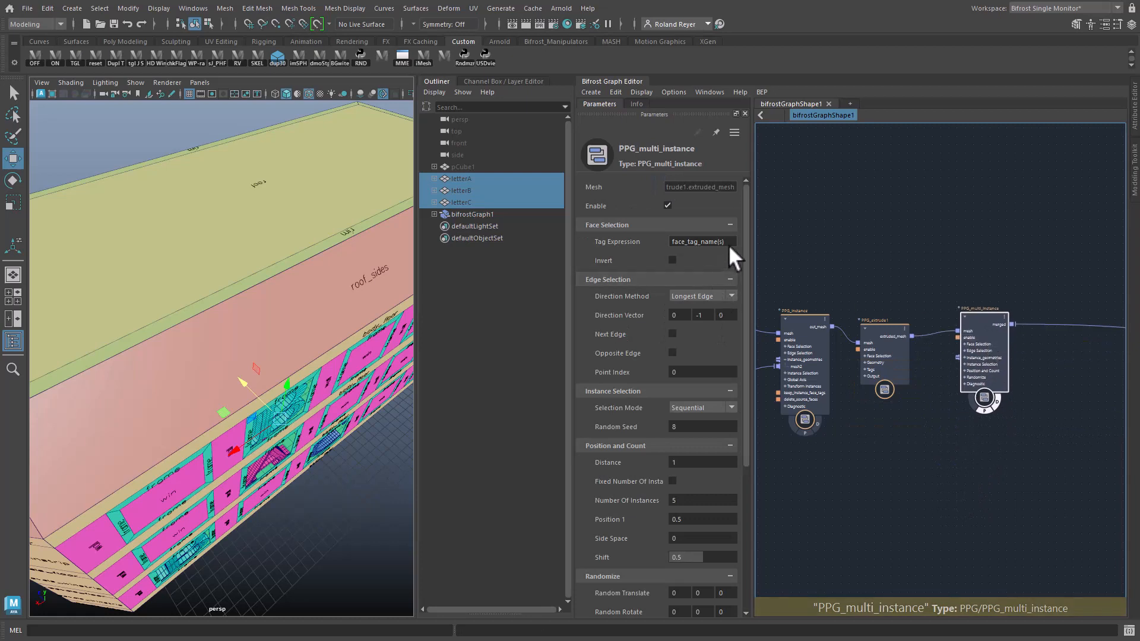
left_click(686, 241)
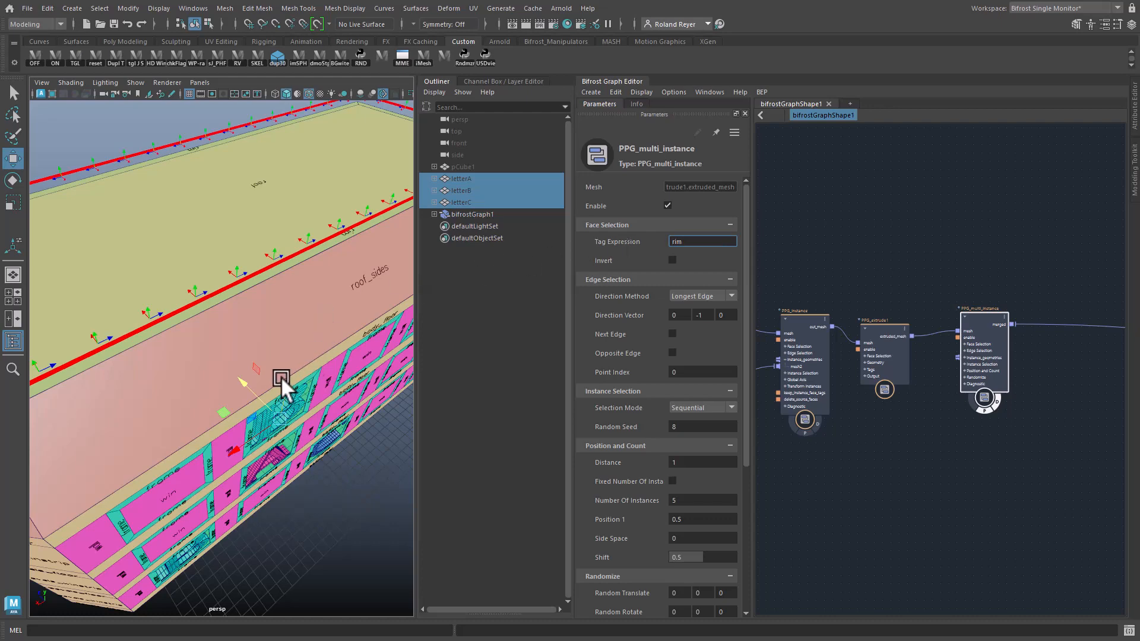
Step: Add a create_mesh_cube node and connect its cube_mesh output to the instance_geometries of PPG_multi_instance
left_click_drag(280, 376, 553, 337, "alt")
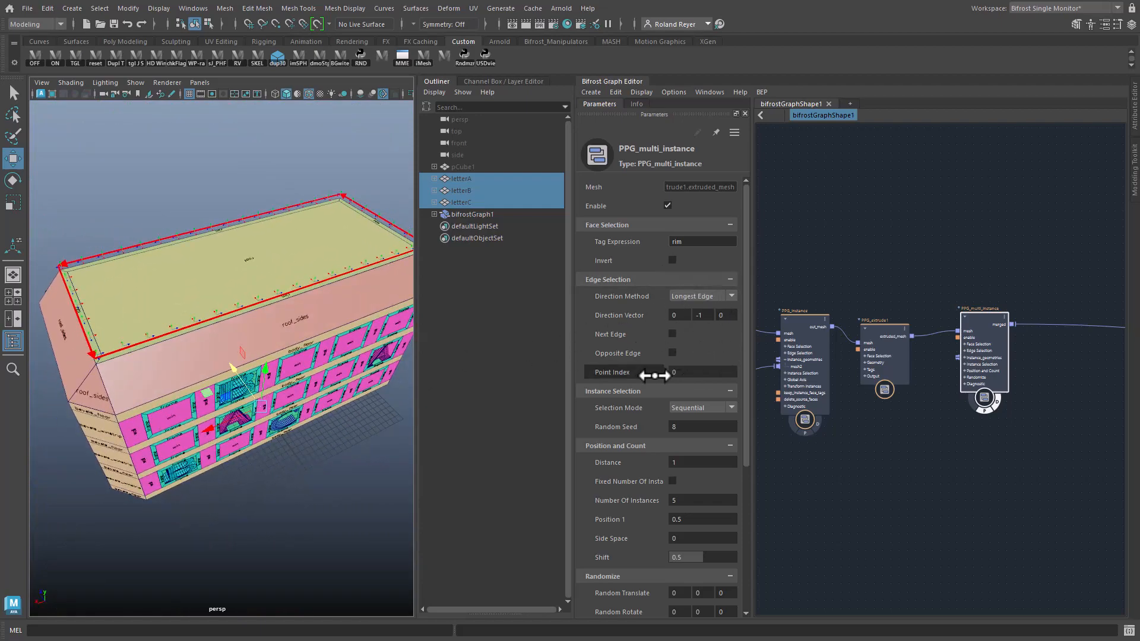
left_click_drag(206, 522, 235, 433, "alt")
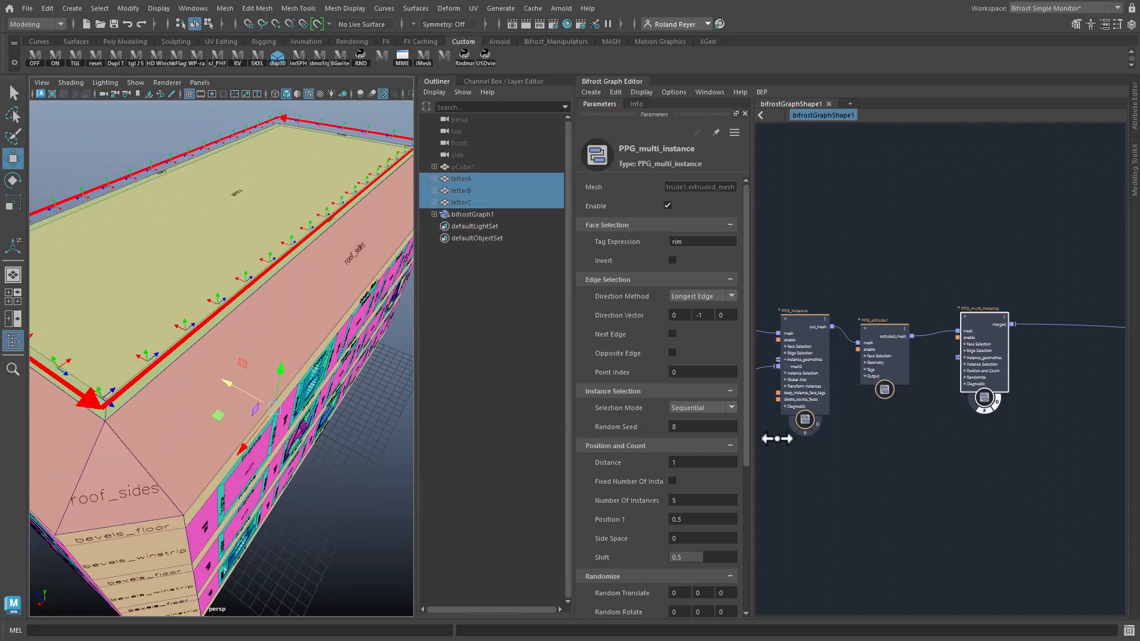
middle_click_drag(907, 494, 924, 390)
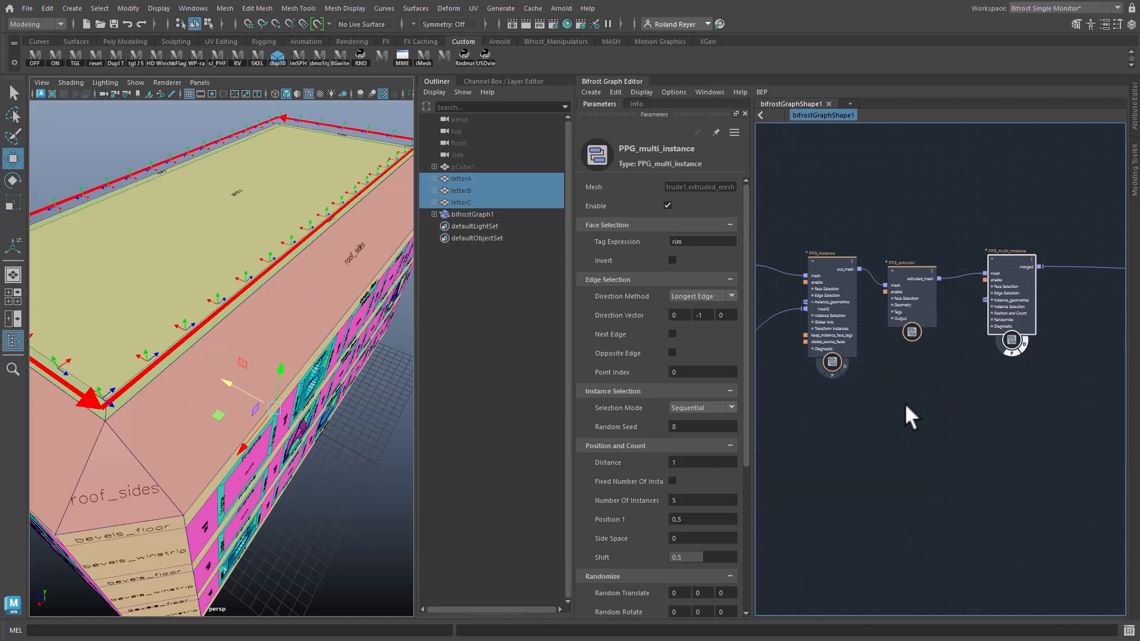
key("Tab")
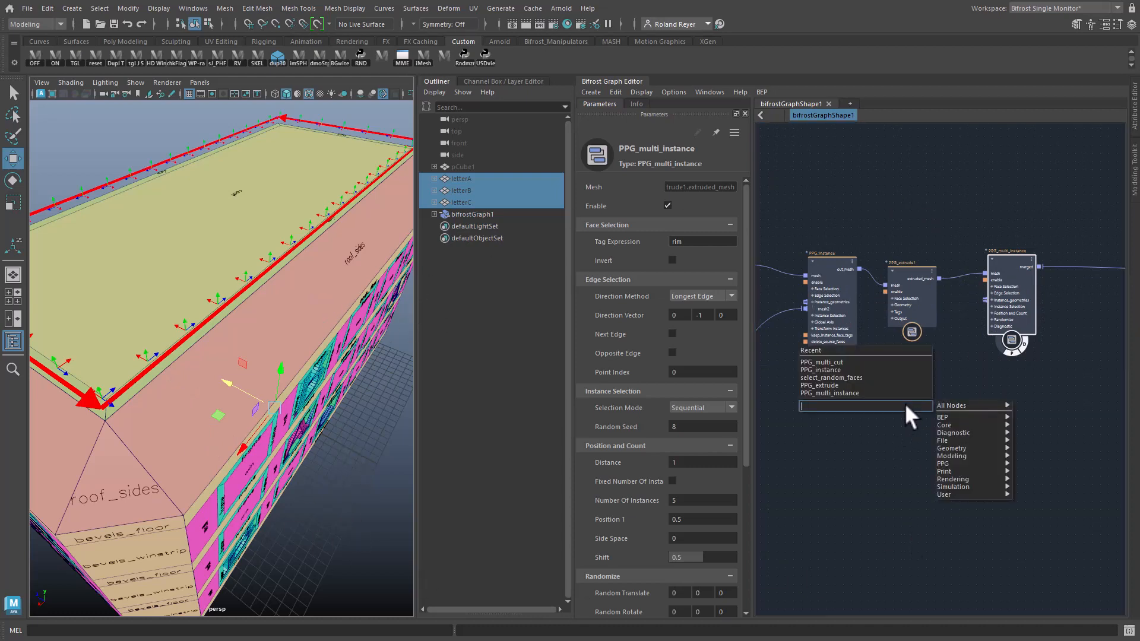
type("cube")
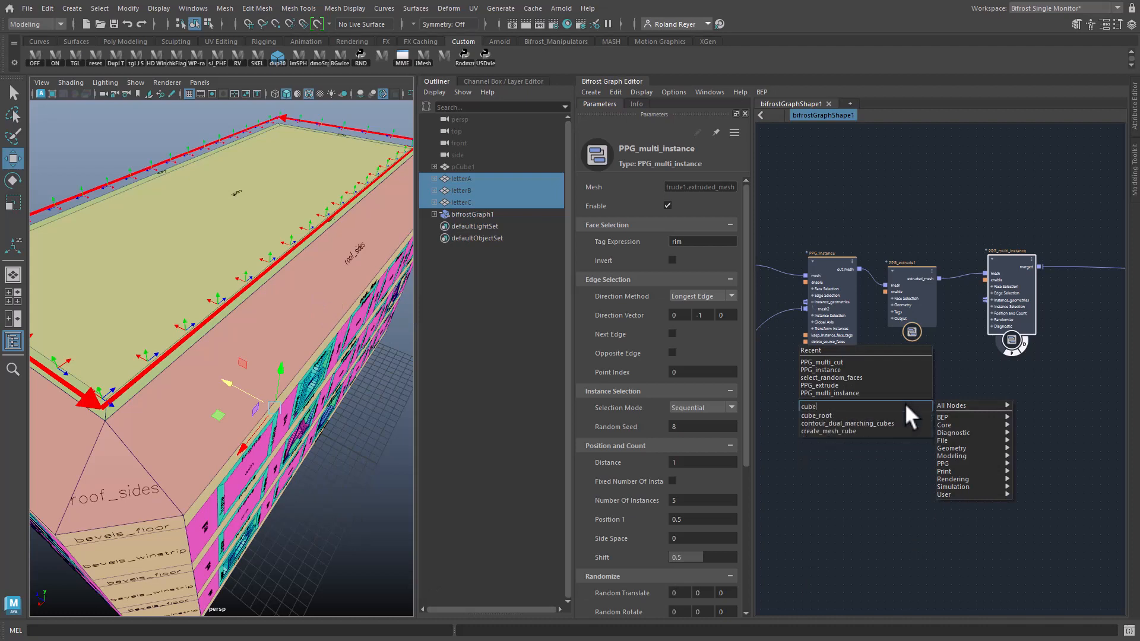
left_click(866, 432)
left_click_drag(924, 429, 985, 298)
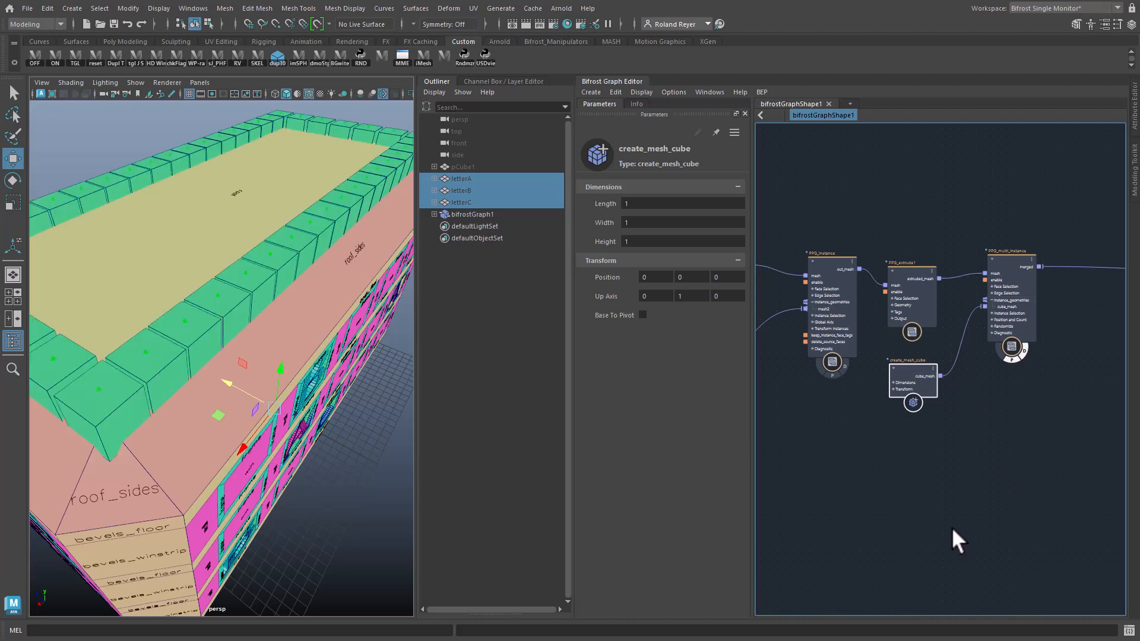
left_click_drag(343, 493, 222, 416, "alt")
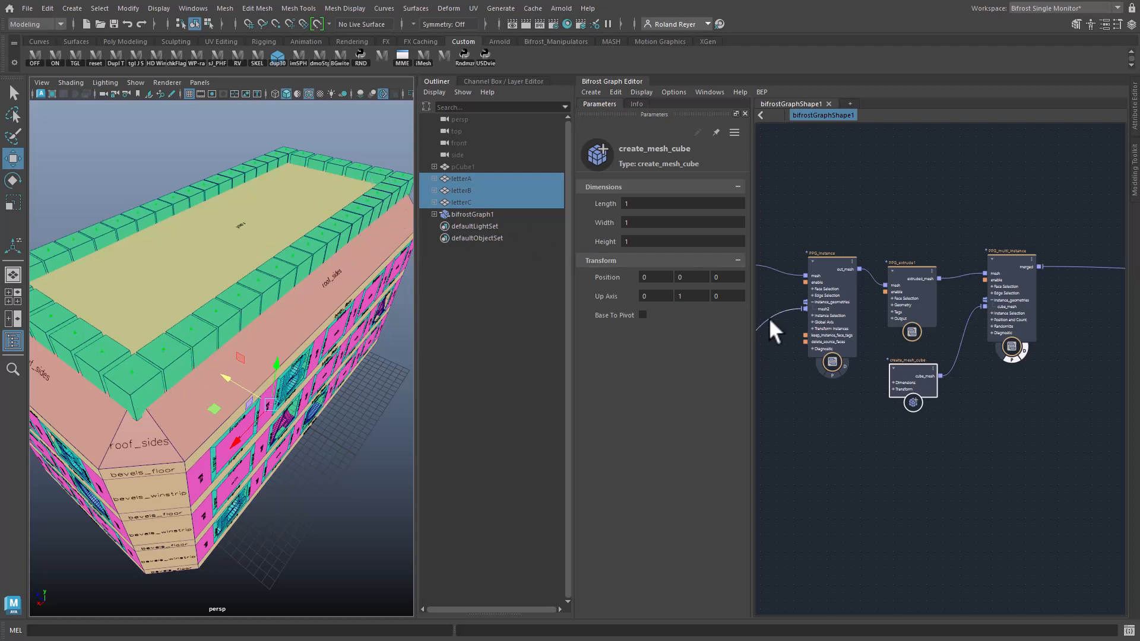
Step: Shape the create_mesh_cube into a thin post with length and width 0.1142, height 1.528 and Y position 0.5336
left_click(1017, 255)
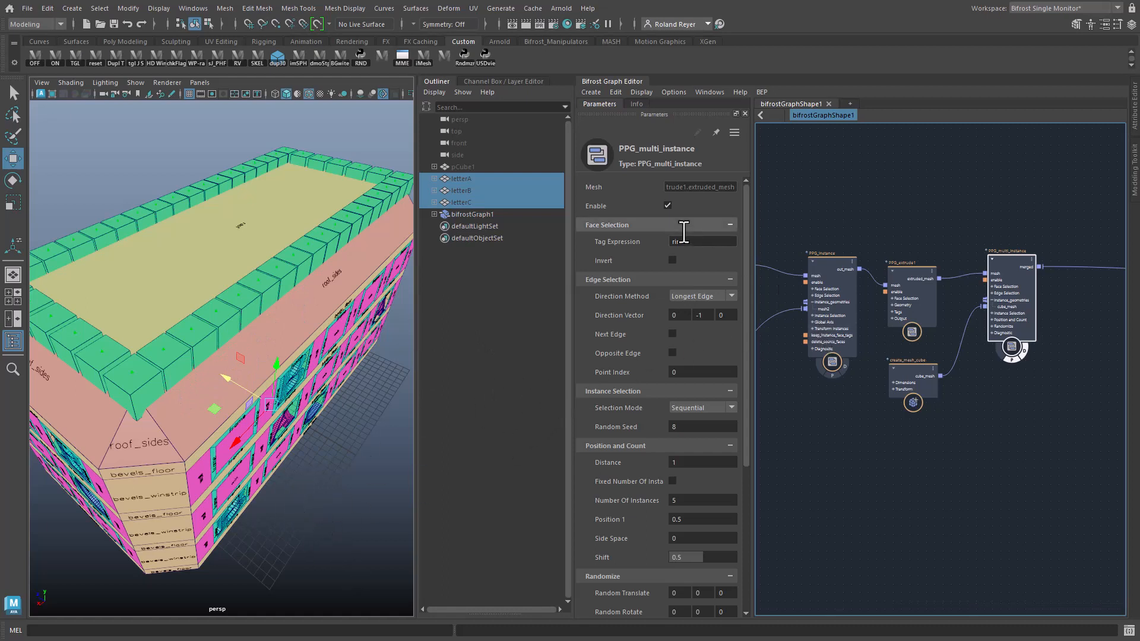
left_click(908, 365)
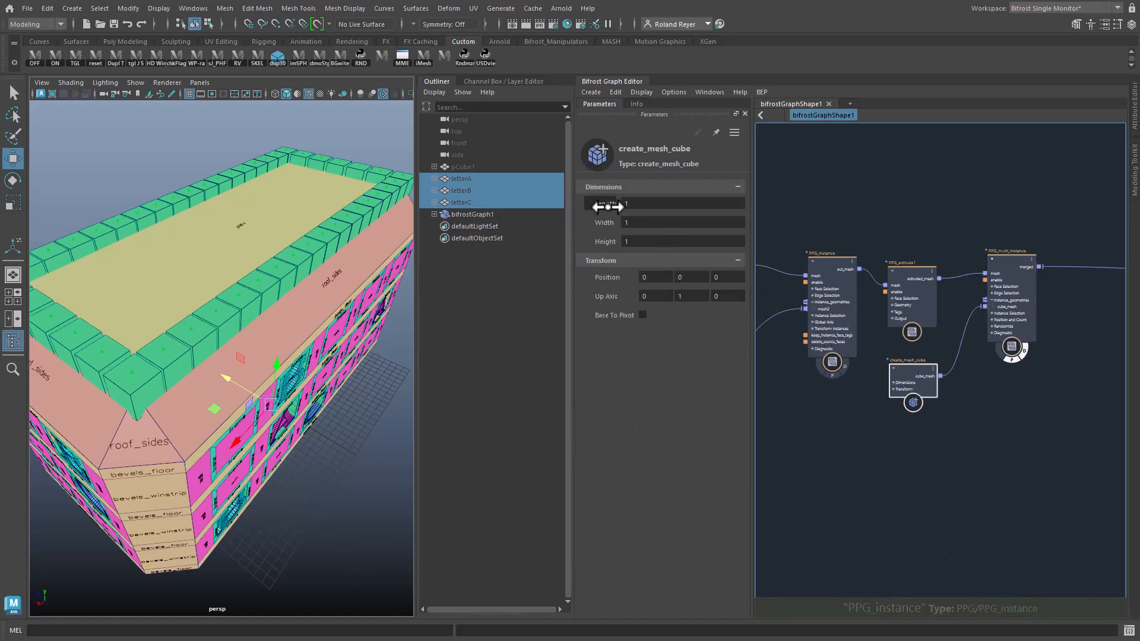
left_click_drag(609, 241, 660, 237)
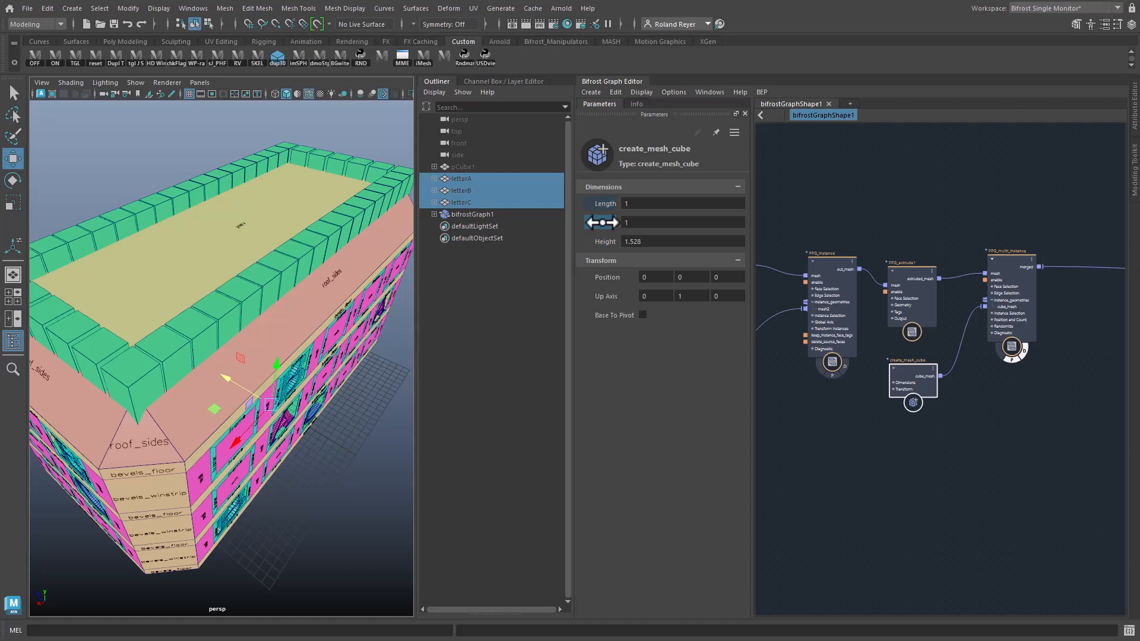
left_click_drag(599, 221, 338, 259)
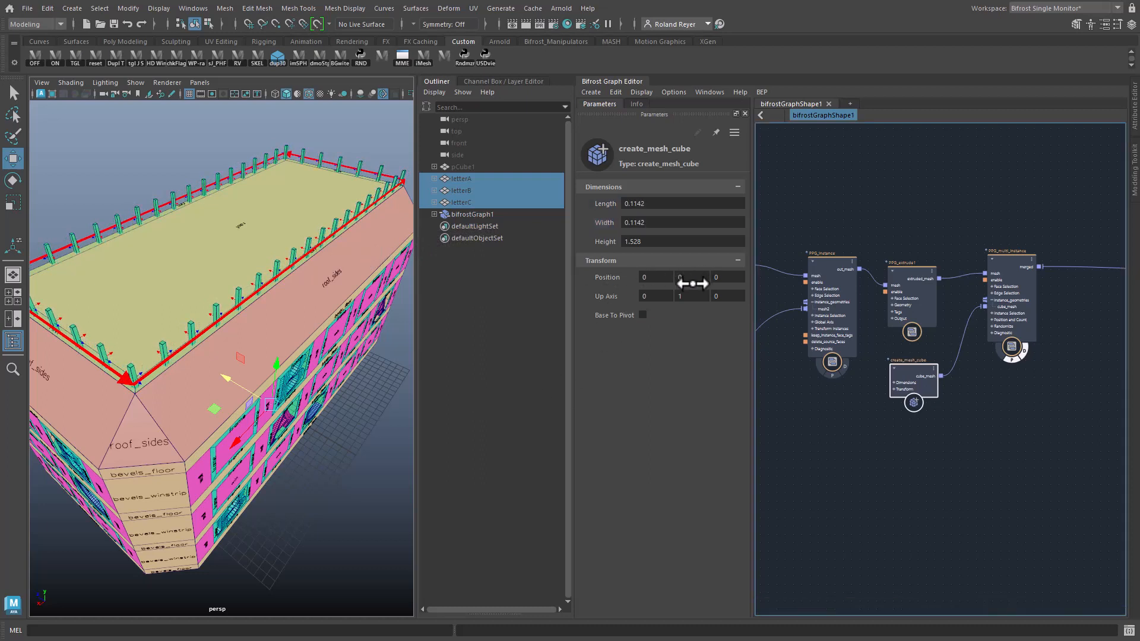
left_click_drag(692, 283, 1012, 232)
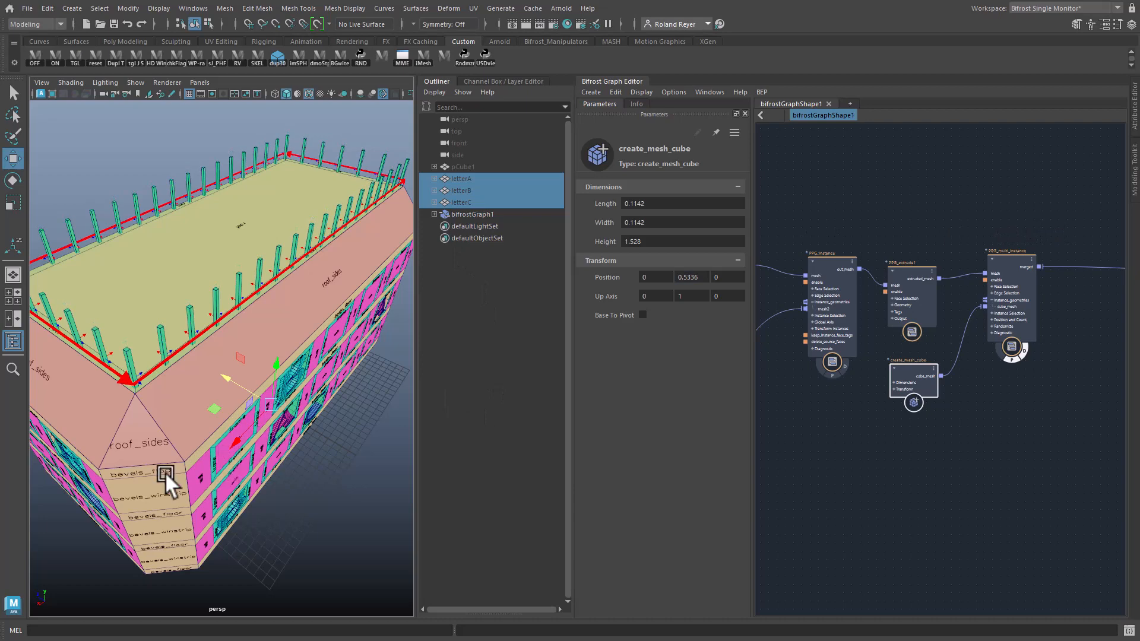
Step: Set the post cube's height to 1.116 and its Y position to 0.5925 so it sits on the roof rim
right_click_drag(165, 471, 316, 443, "alt")
middle_click_drag(316, 443, 404, 436, "alt")
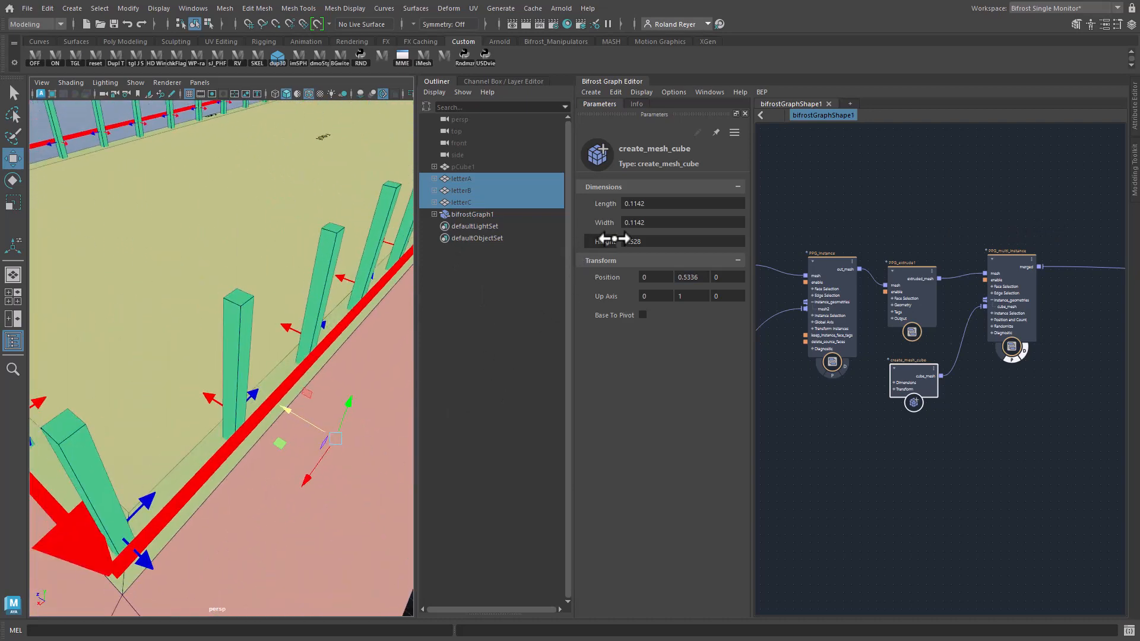
left_click_drag(614, 238, 572, 240)
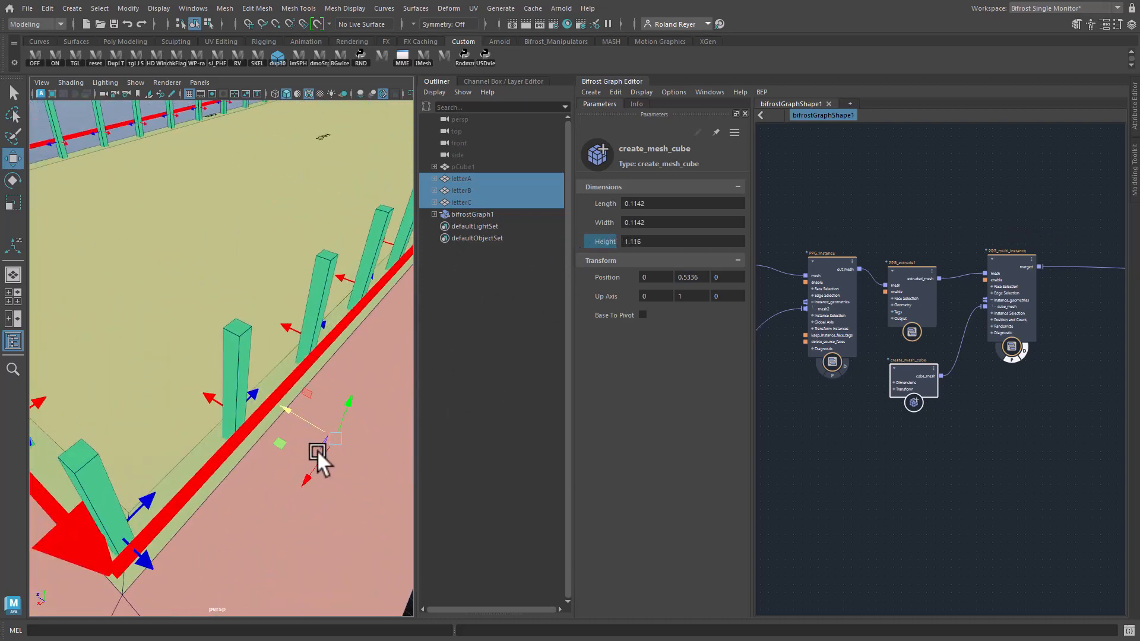
scroll(317, 450, "down", 5)
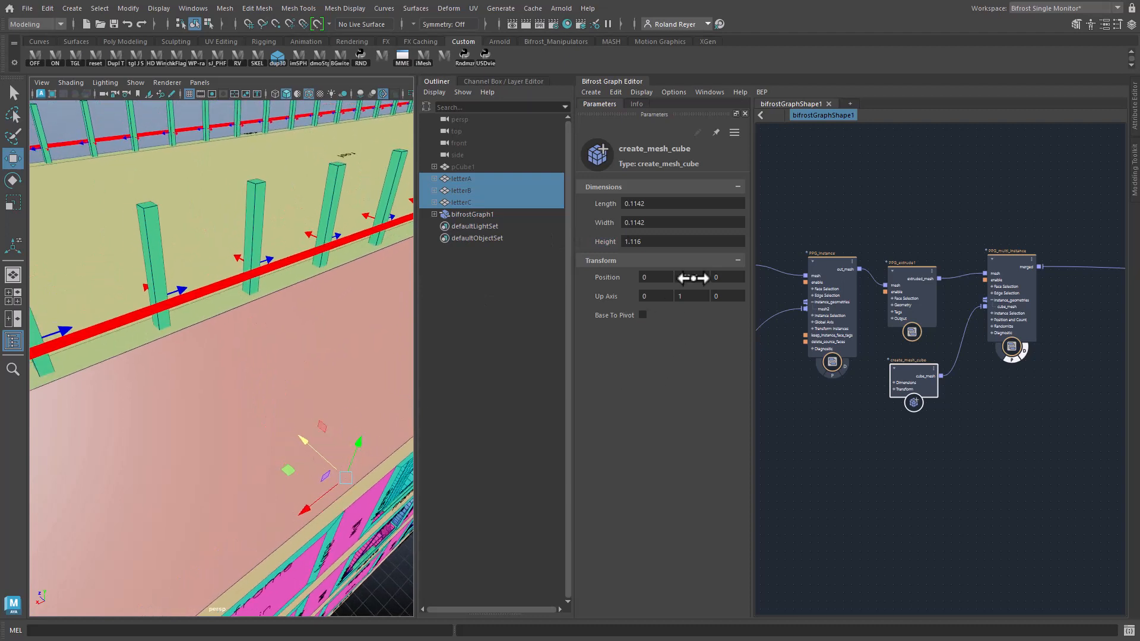
mouse_move(705, 277)
left_mouse_down()
mouse_move(745, 265)
mouse_move(708, 273)
left_mouse_up()
scroll(350, 410, "down", 5)
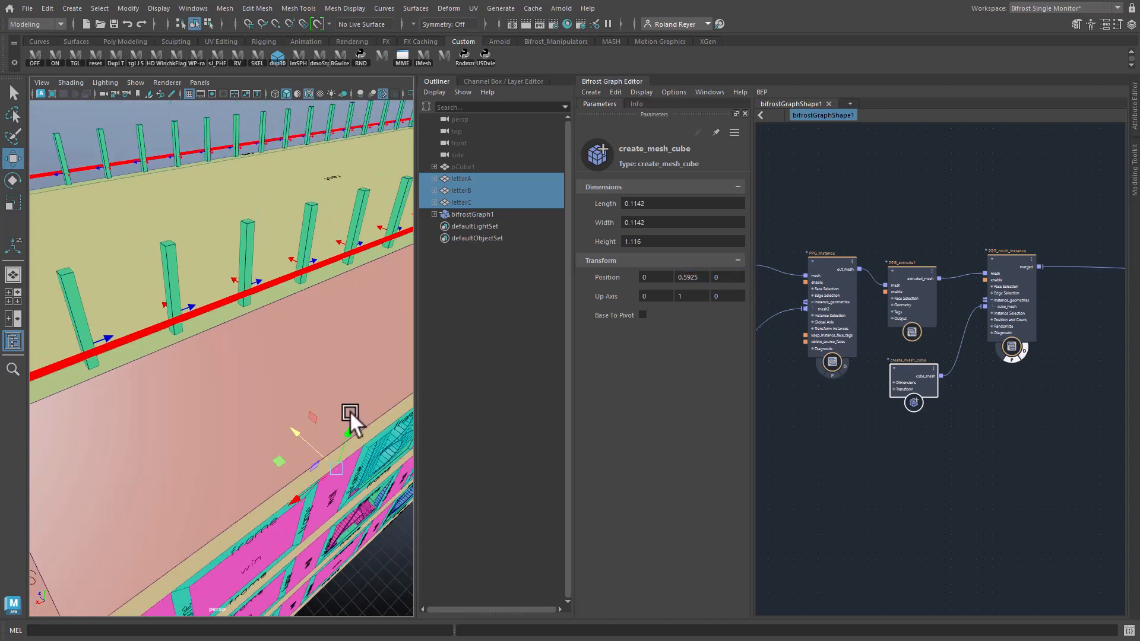
left_click_drag(226, 444, 290, 452, "alt")
Step: Try other spacing distances between the rim posts on the PPG_multi_instance node
left_click(985, 268)
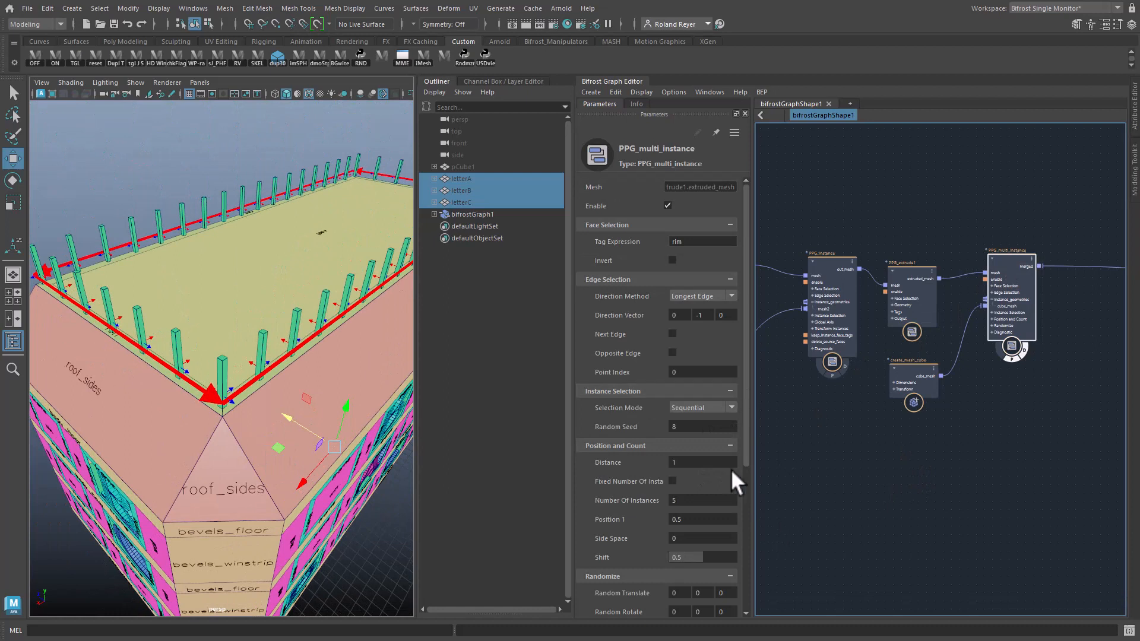
left_click_drag(747, 451, 758, 526)
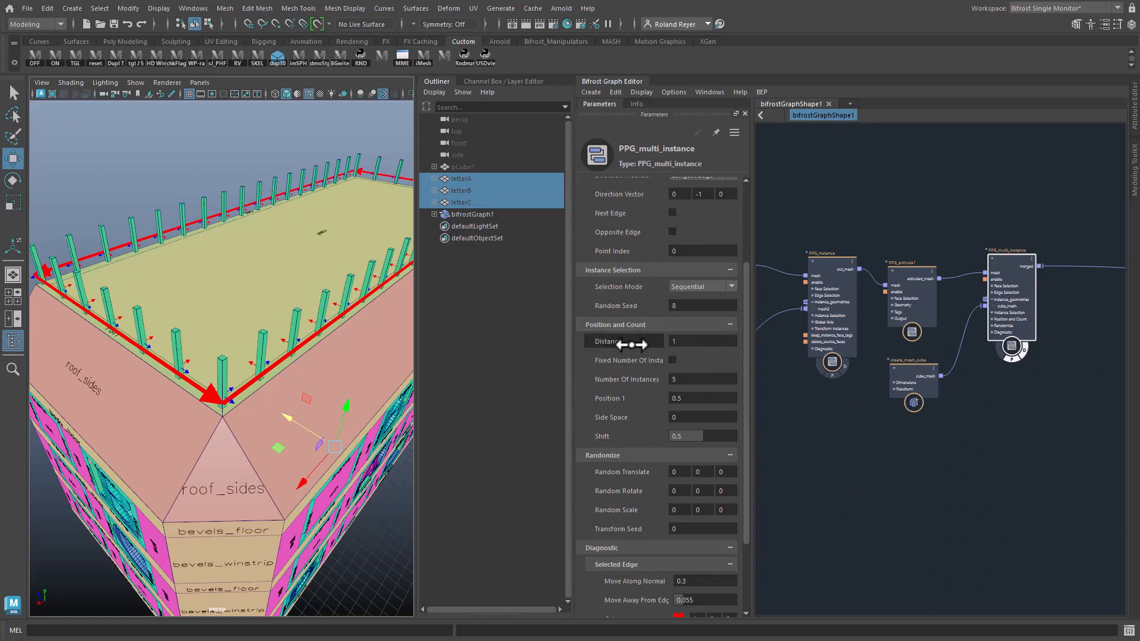
mouse_move(638, 343)
left_mouse_down()
mouse_move(555, 348)
mouse_move(637, 349)
mouse_move(621, 352)
left_mouse_up()
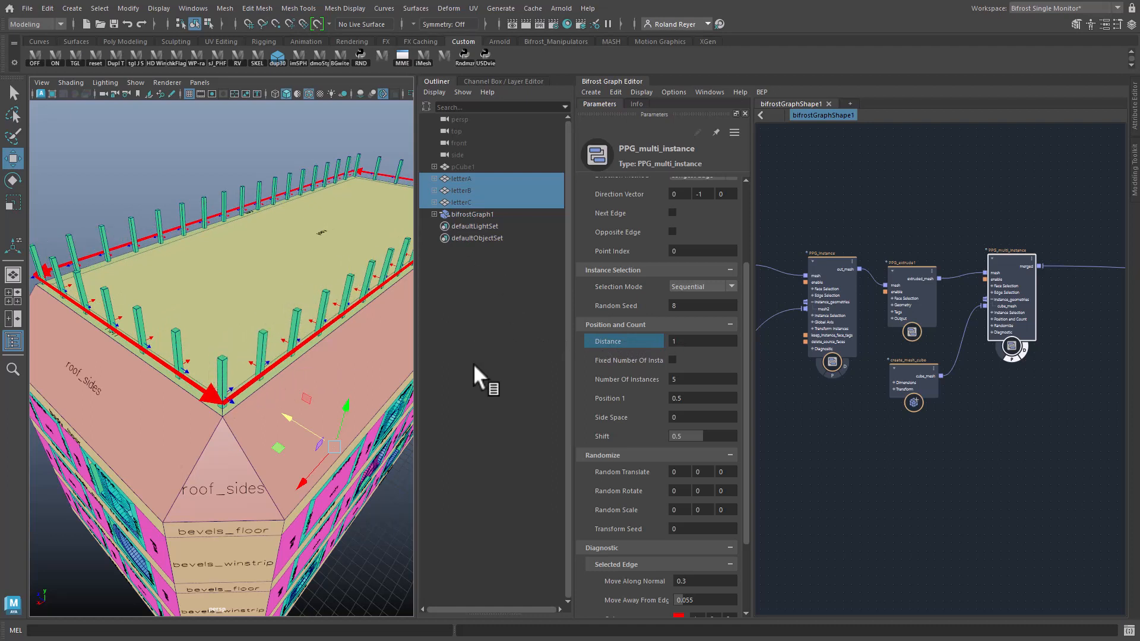
Step: Turn off the diagnostic display of the PPG_multi_instance node
left_click_drag(139, 453, 140, 454, "alt")
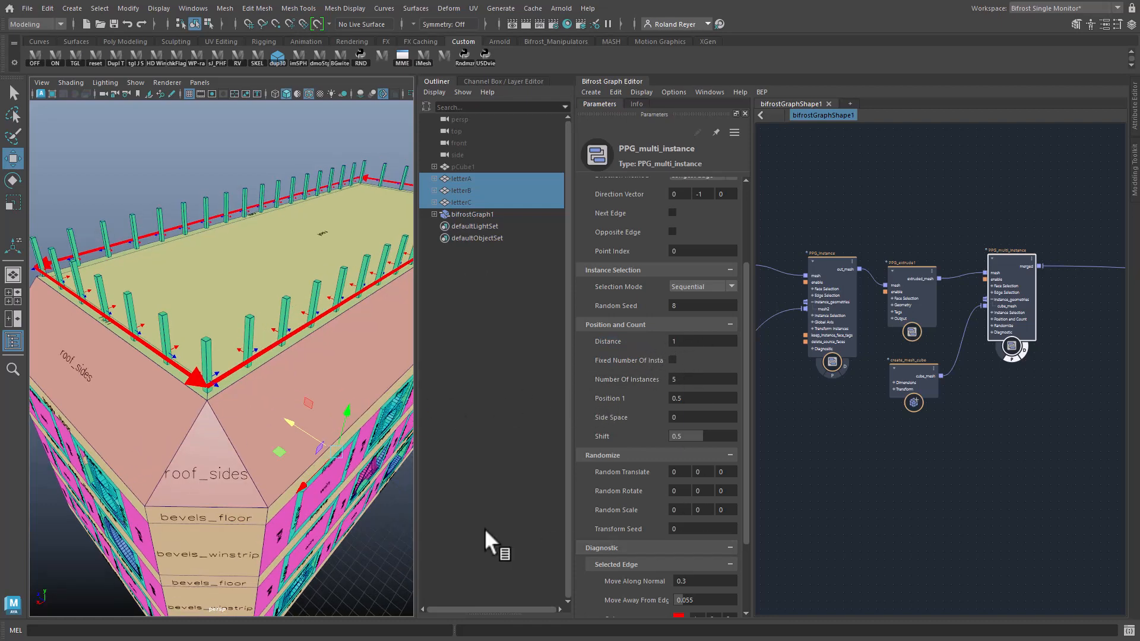
left_click_drag(386, 511, 409, 450, "alt")
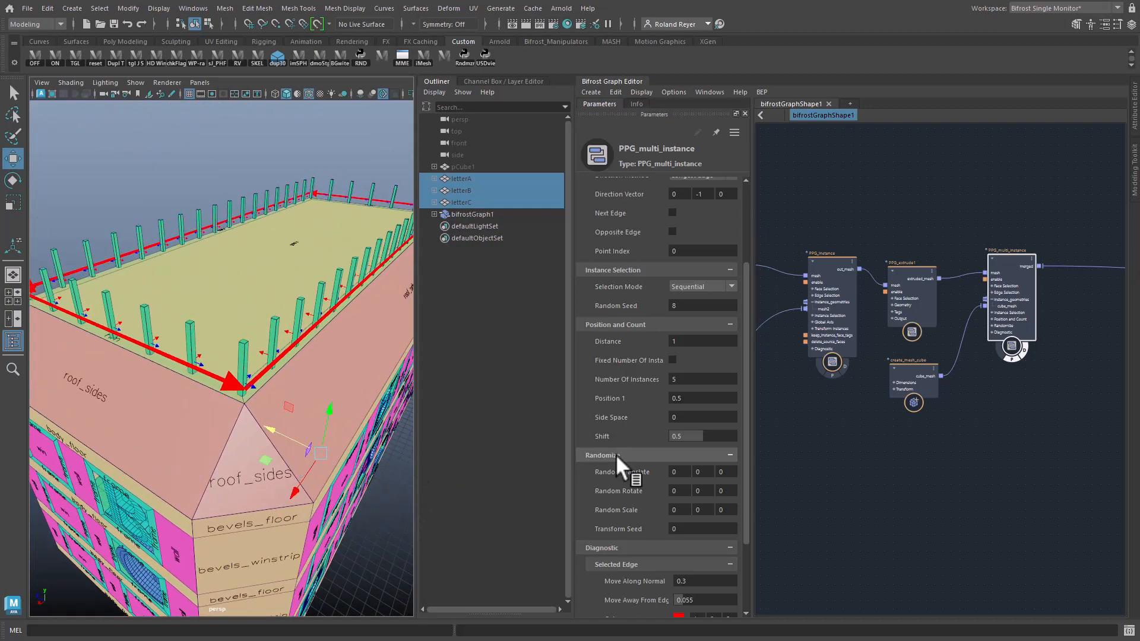
left_click(1019, 355)
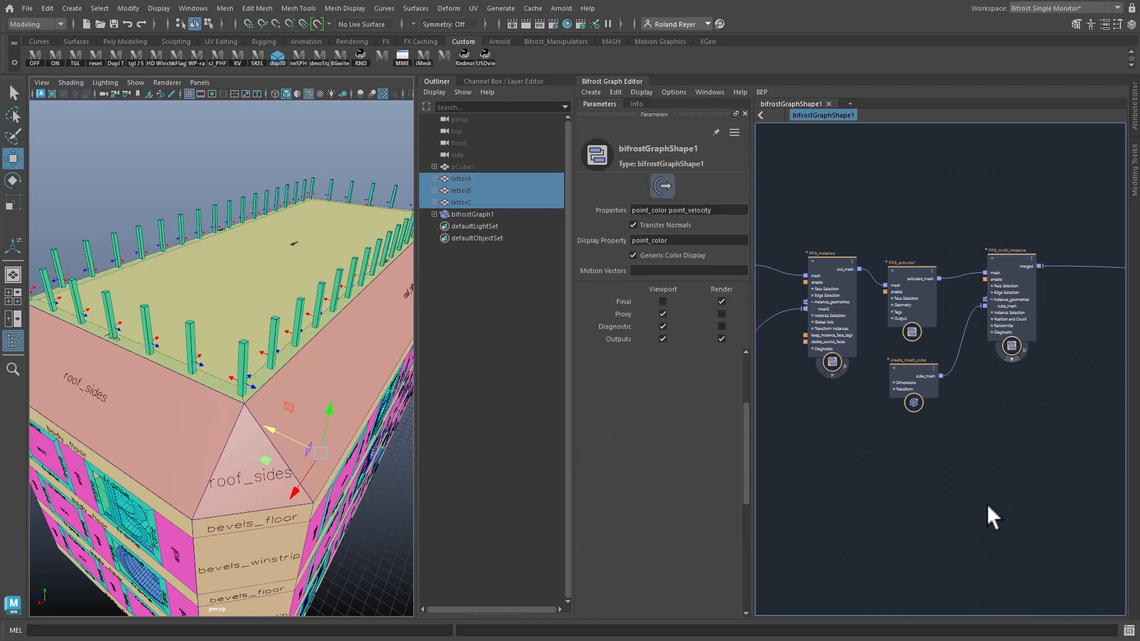
left_click_drag(247, 440, 130, 411, "alt")
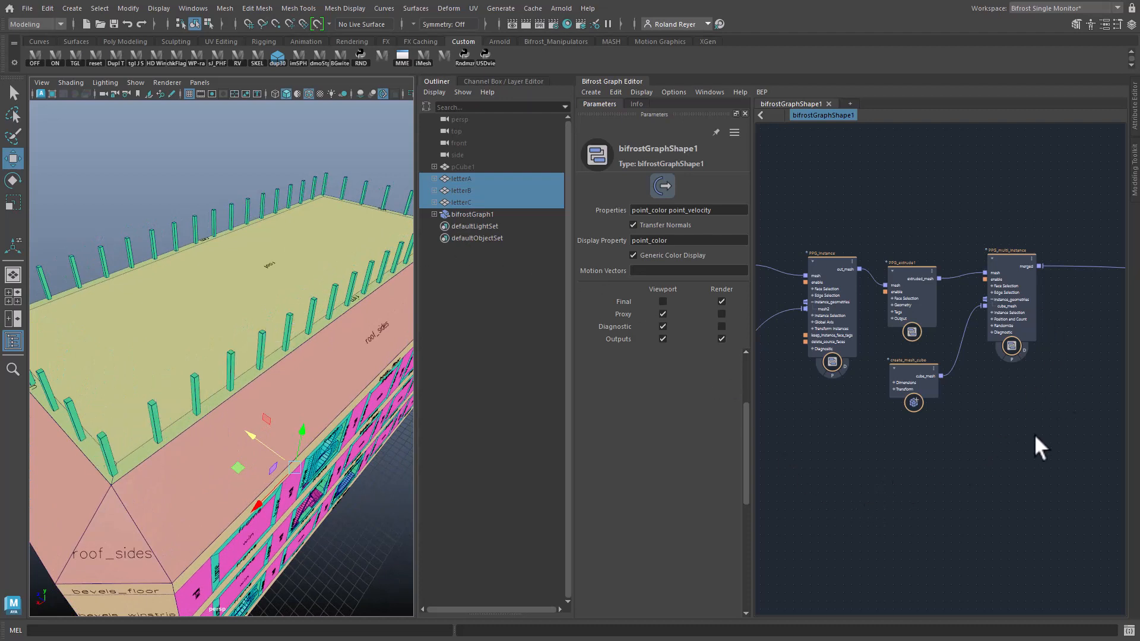
Step: Add a PPG_instance node to the graph after PPG_multi_instance
middle_click_drag(1035, 436, 925, 405)
key("Tab")
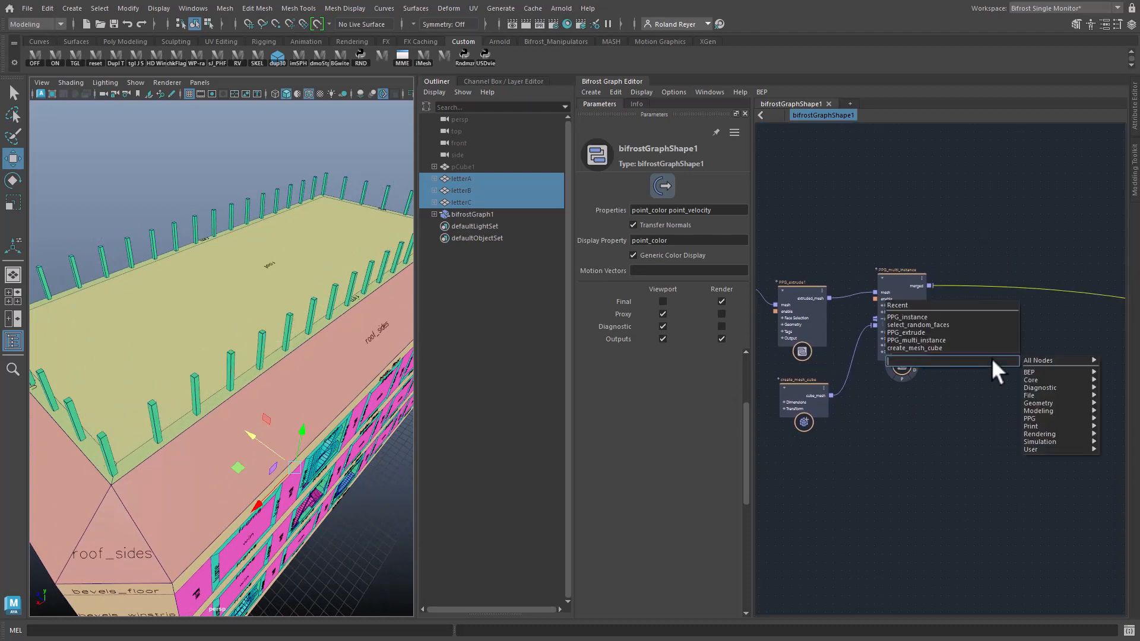
type("instance")
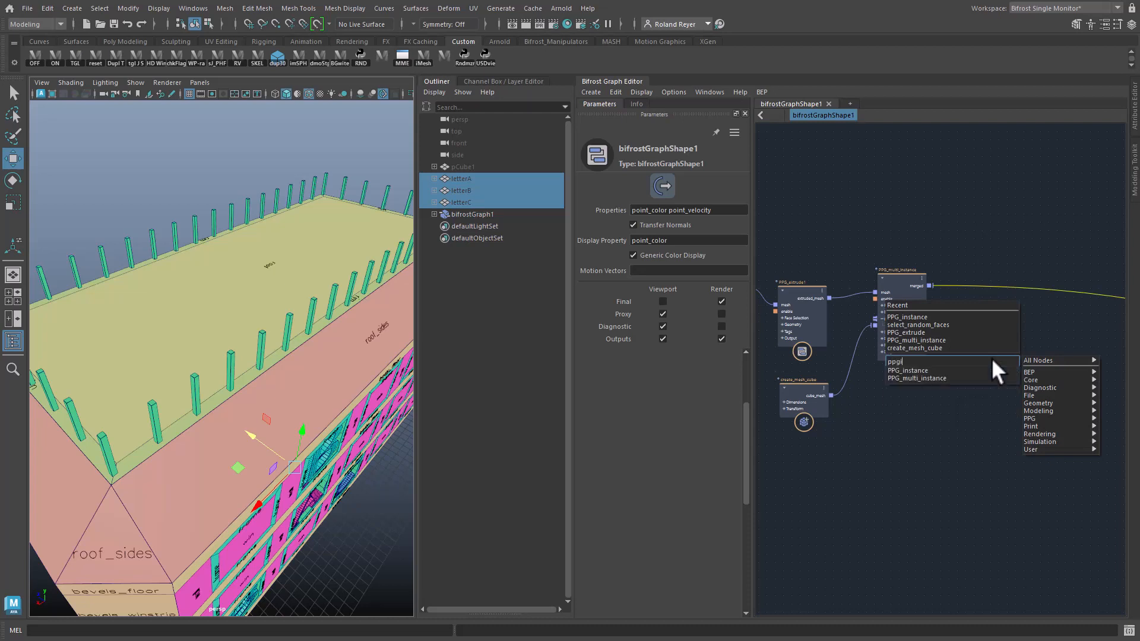
key("Return")
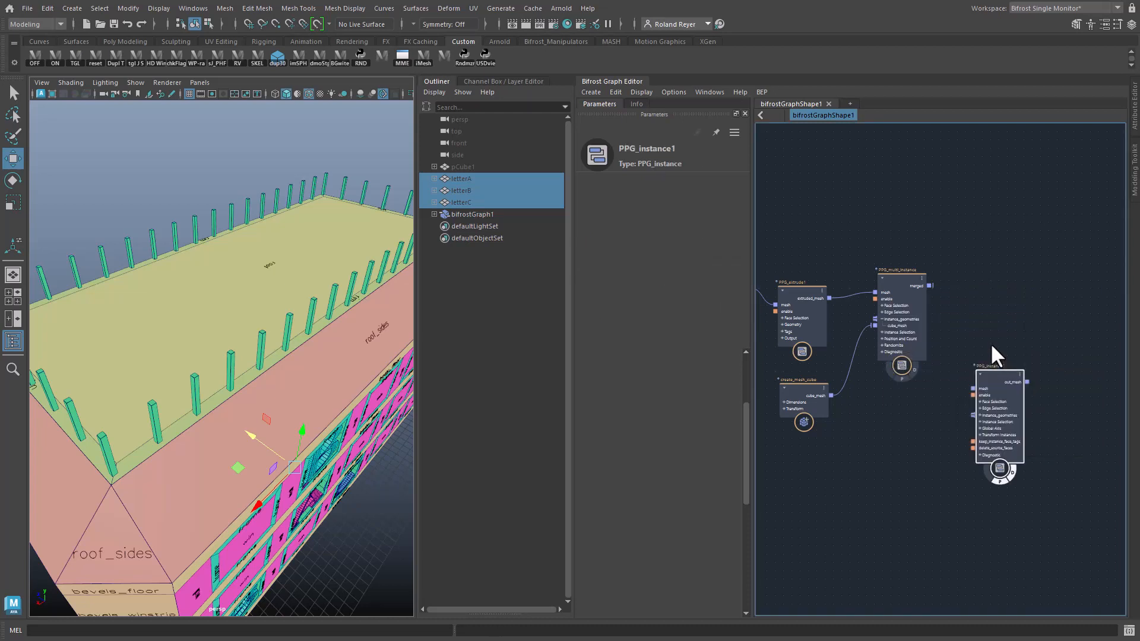
Step: Set the tag expression of PPG_instance1 to rim and disable deleting its source faces
left_click(727, 242)
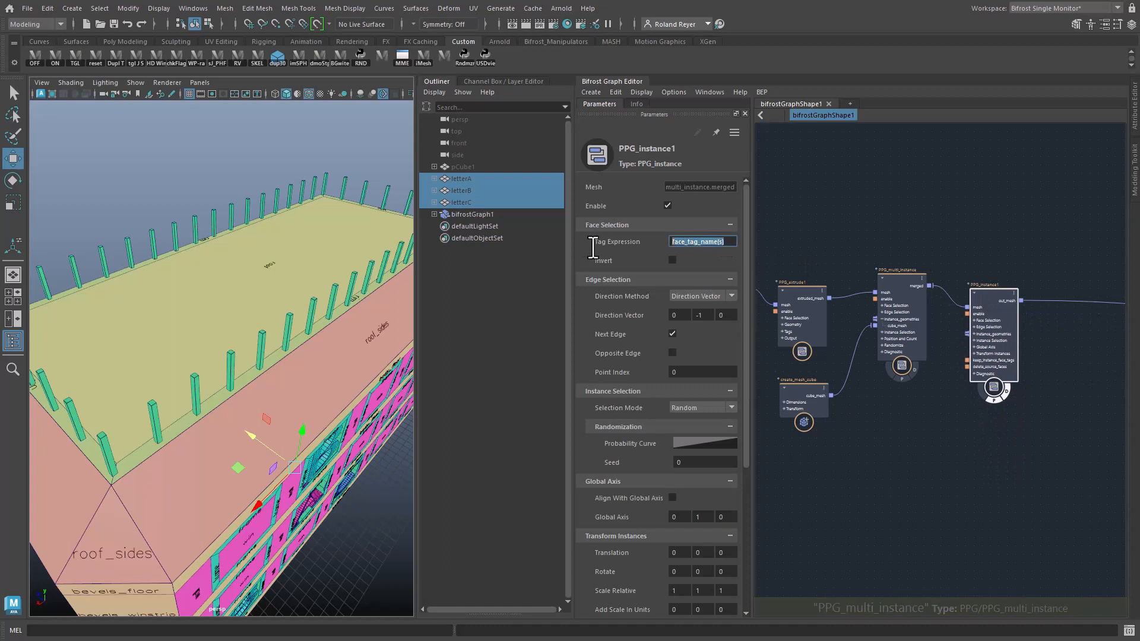
type("rim")
key("Return")
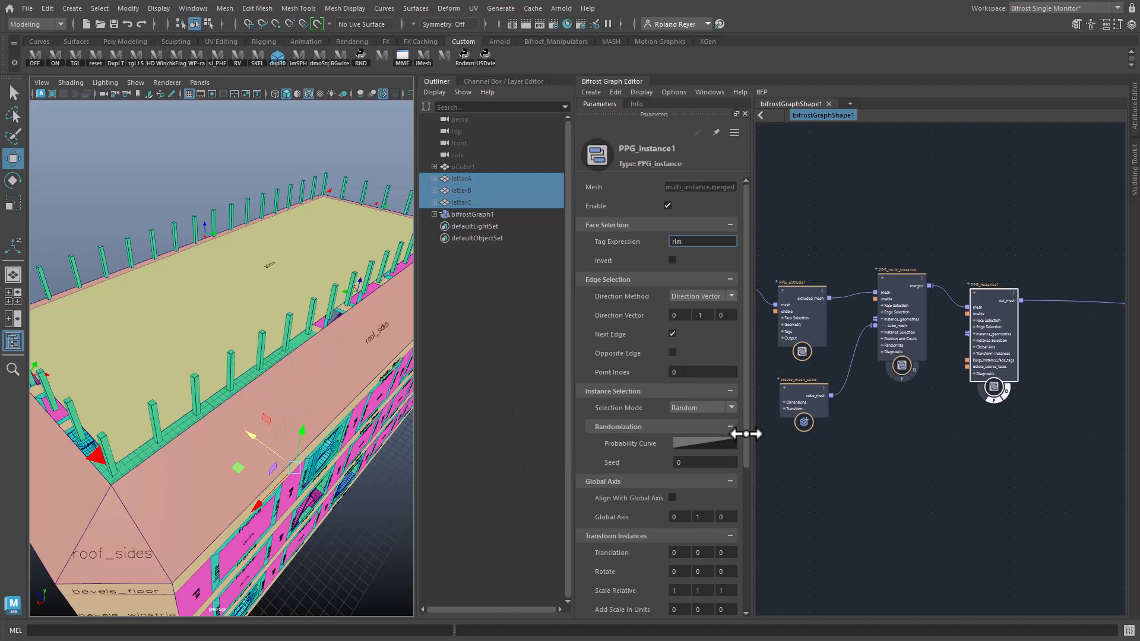
scroll(738, 432, "down", 5)
scroll(751, 558, "down", 1)
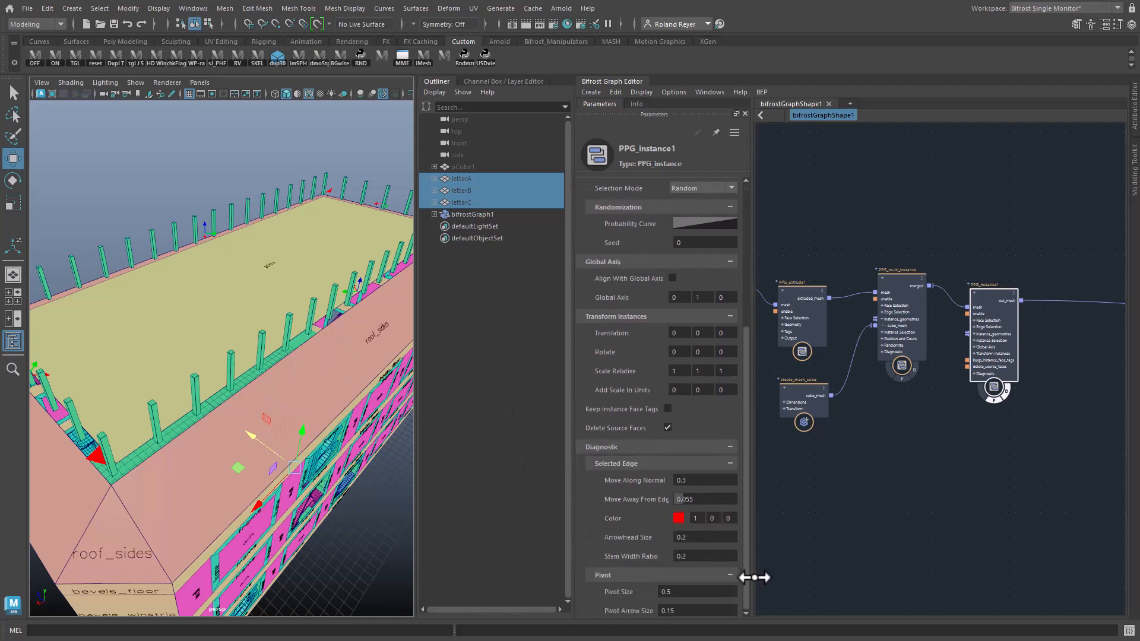
left_click(668, 427)
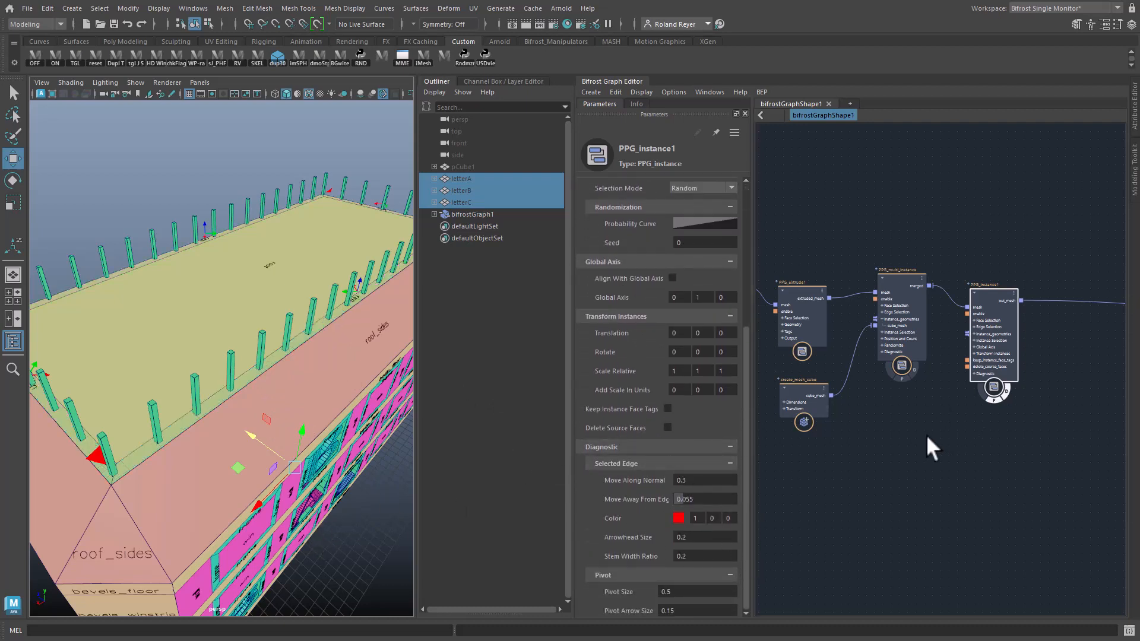
Step: Add a second create_mesh_cube node and connect its cube_mesh output to the instance_geometries of PPG_instance1
middle_click_drag(905, 458, 905, 450)
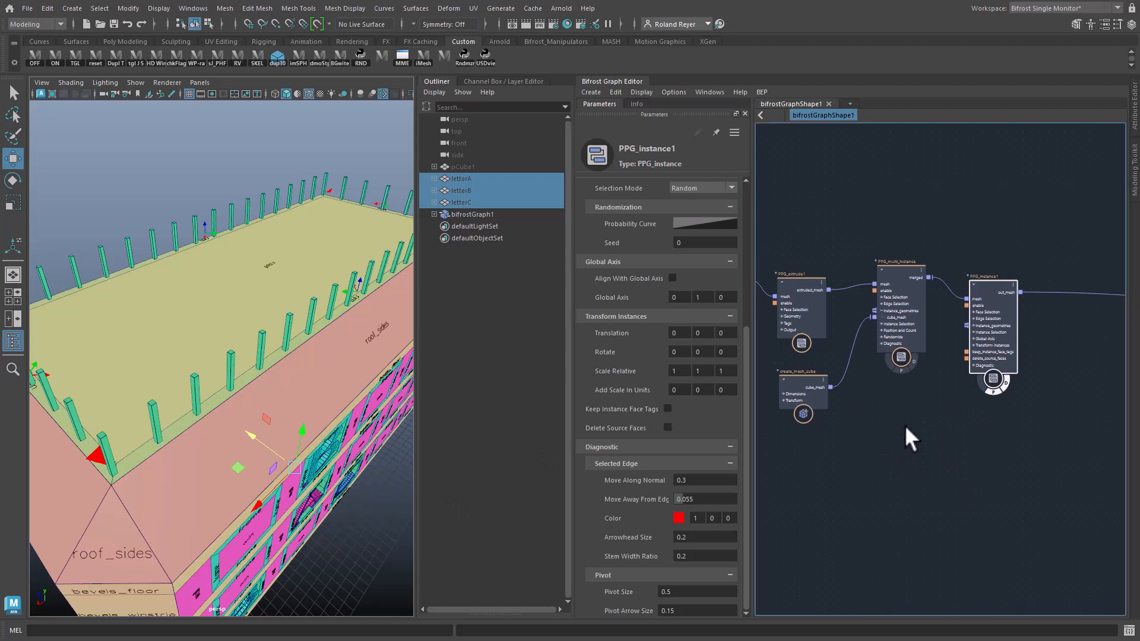
key("Tab")
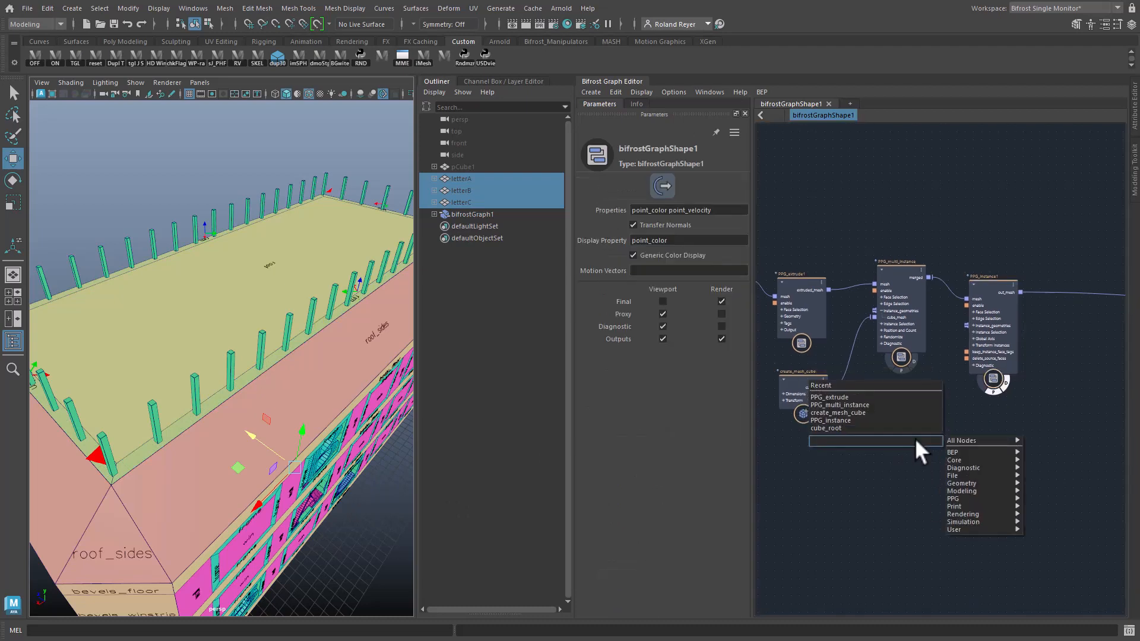
type("cube")
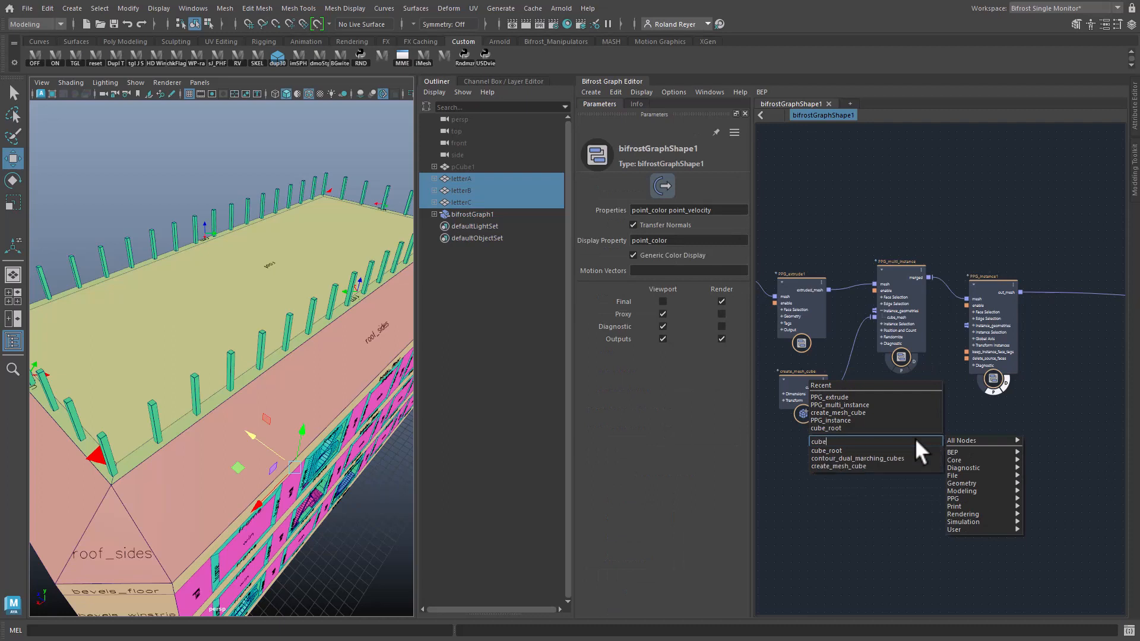
key("Down")
key("Down")
key("Down")
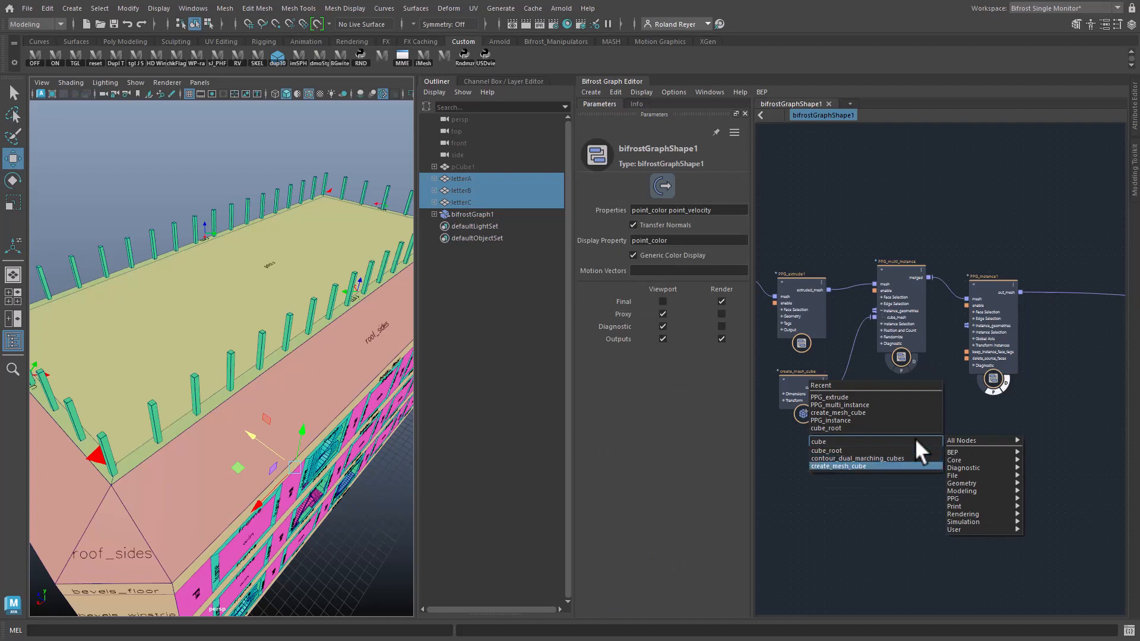
key("Return")
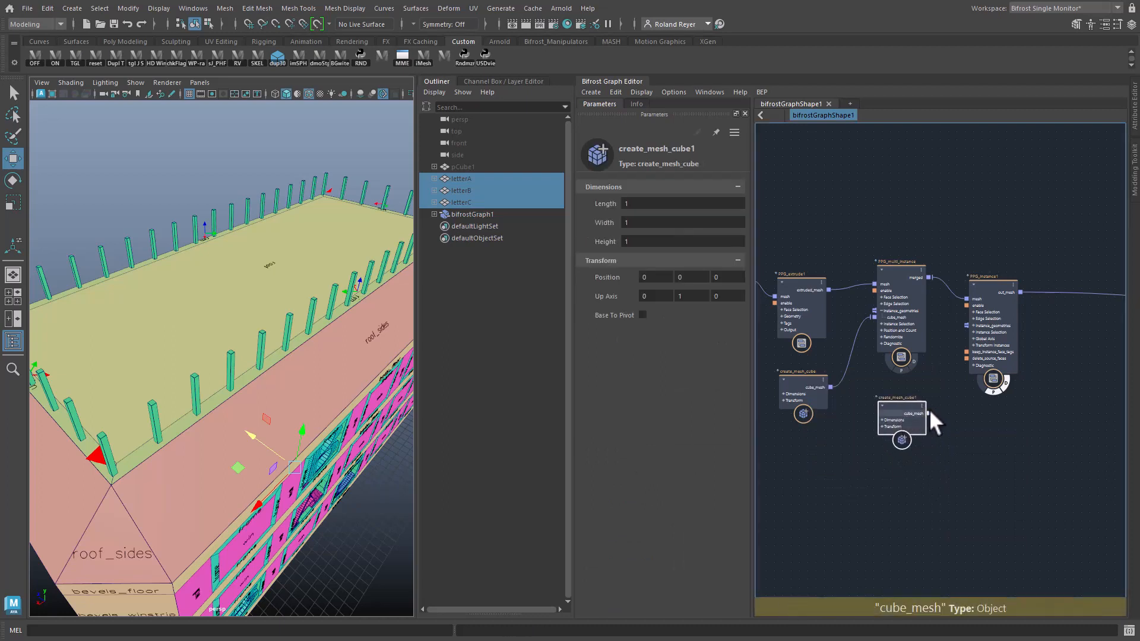
left_click_drag(928, 410, 965, 325)
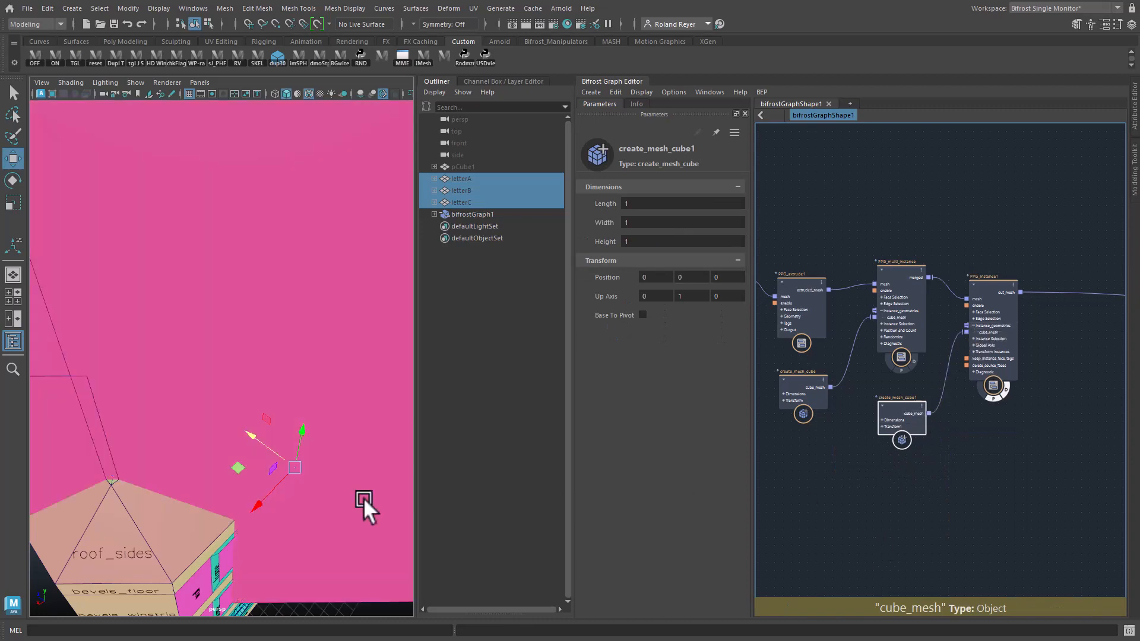
Step: Disable Next Edge in the edge selection of PPG_instance1 to fit the cubes along the rim
right_click_drag(366, 504, 254, 429, "alt")
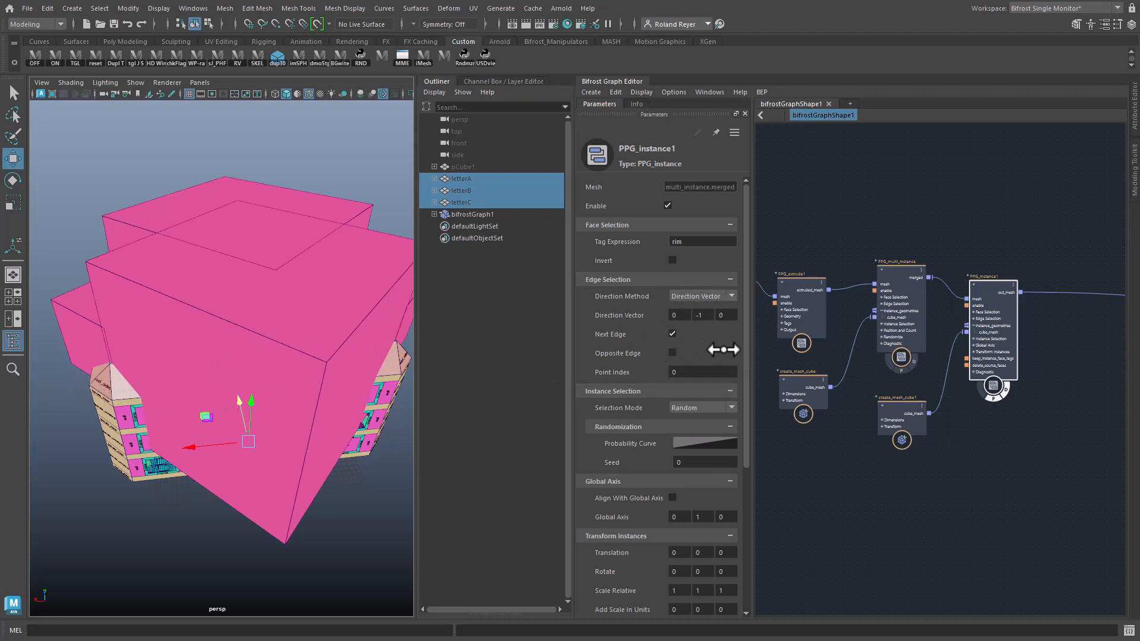
left_click(671, 334)
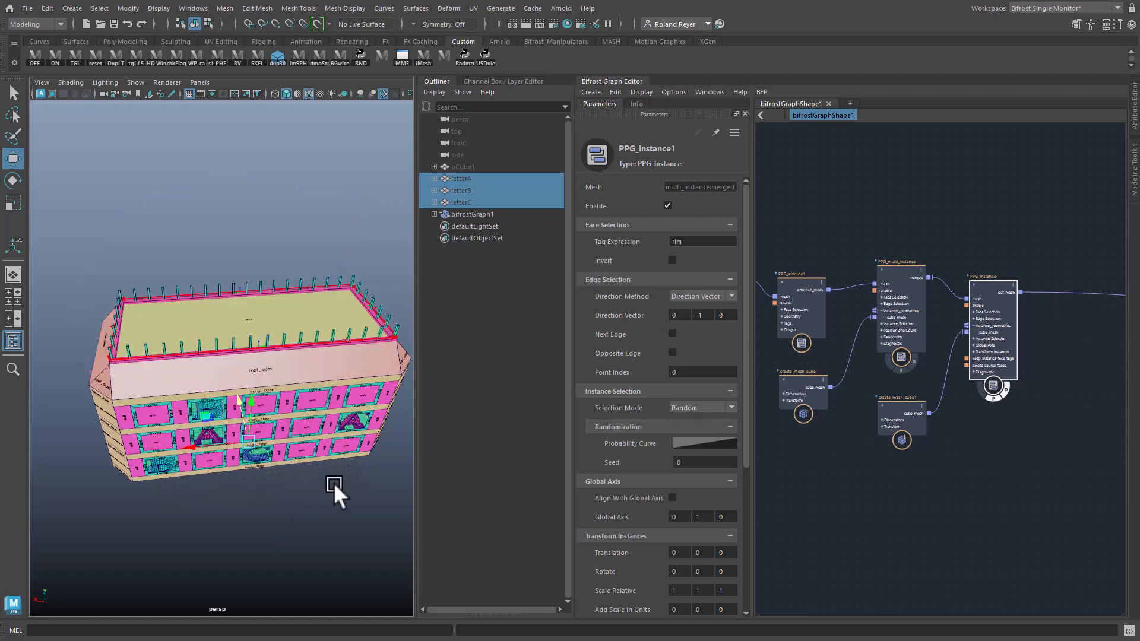
left_click_drag(236, 459, 290, 450, "alt")
right_click_drag(256, 457, 300, 452, "alt")
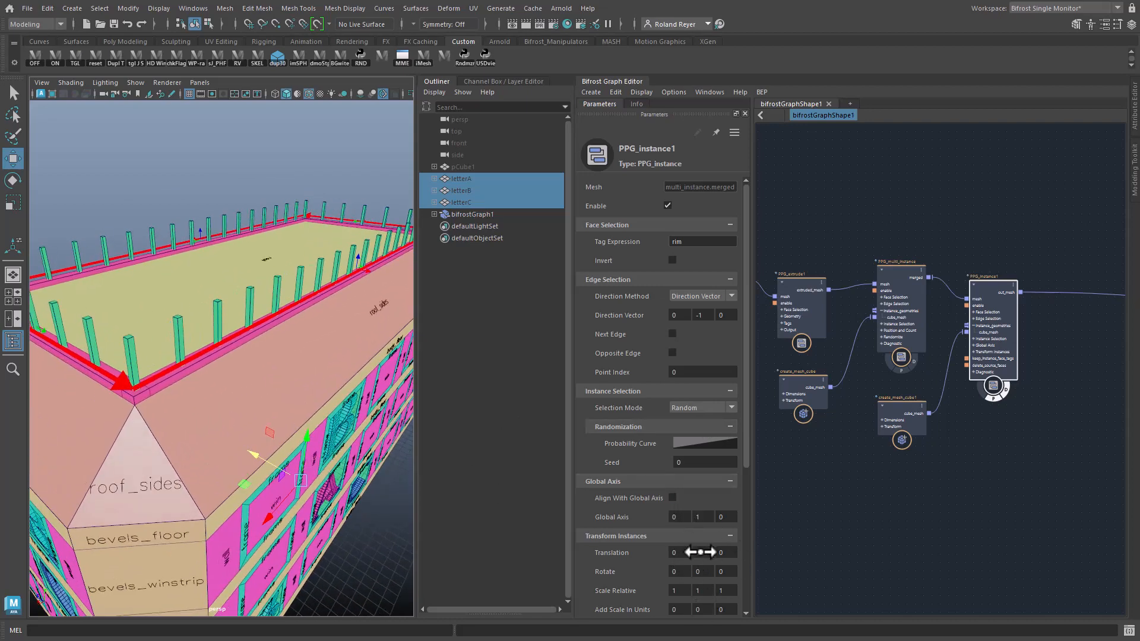
Step: Raise the rail cubes to the tops of the posts by setting the Z translation of PPG_instance1 to 1.239
left_click_drag(714, 552, 917, 535)
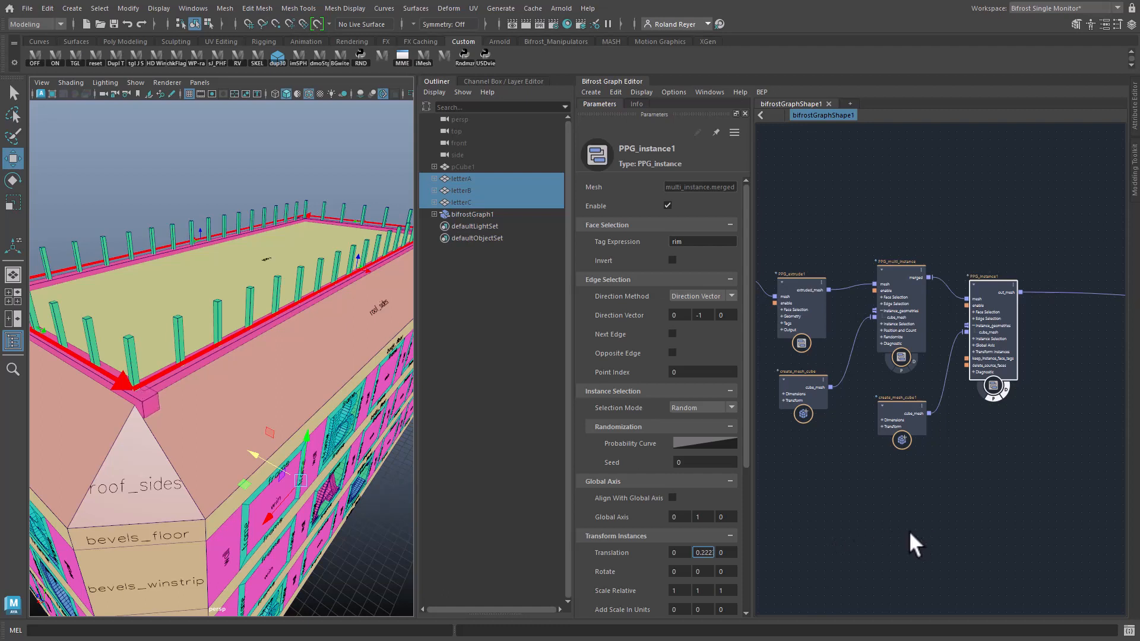
key("ctrl+z")
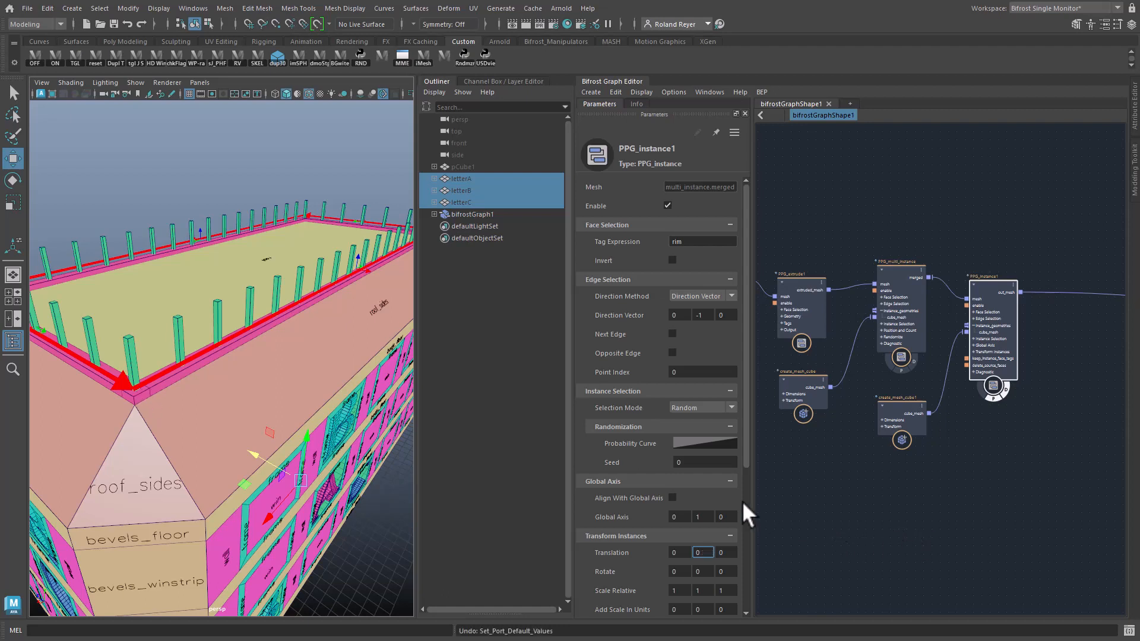
left_click_drag(722, 553, 1133, 476)
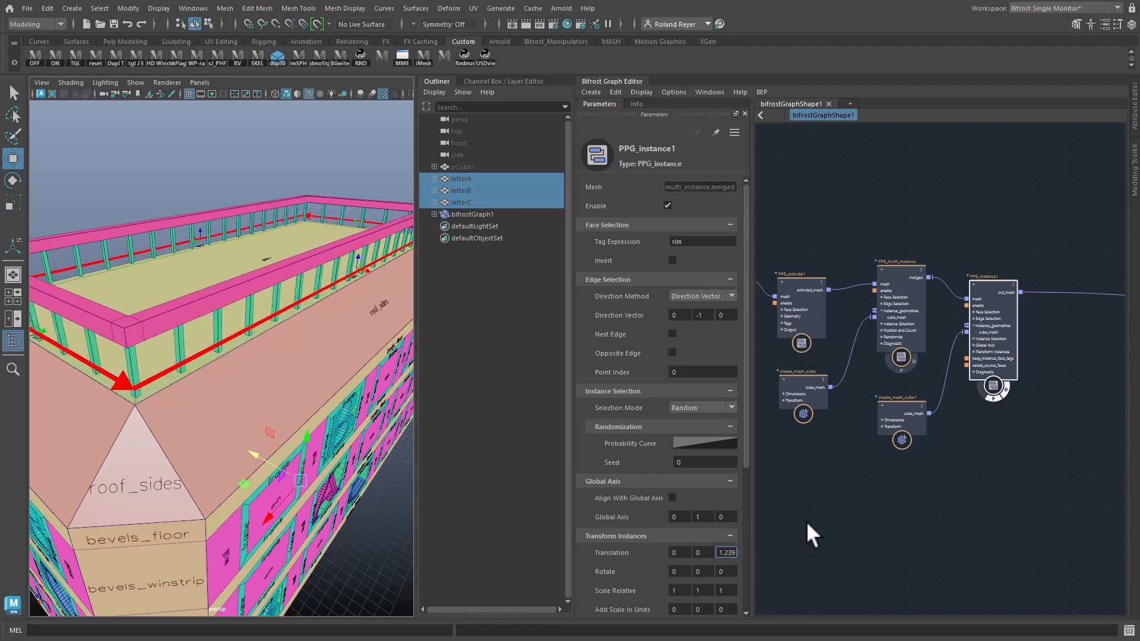
Step: Thin the rail cubes by setting the Scale Relative of PPG_instance1 to 0.437 in X and 0.363 in Z
scroll(746, 458, "down", 1)
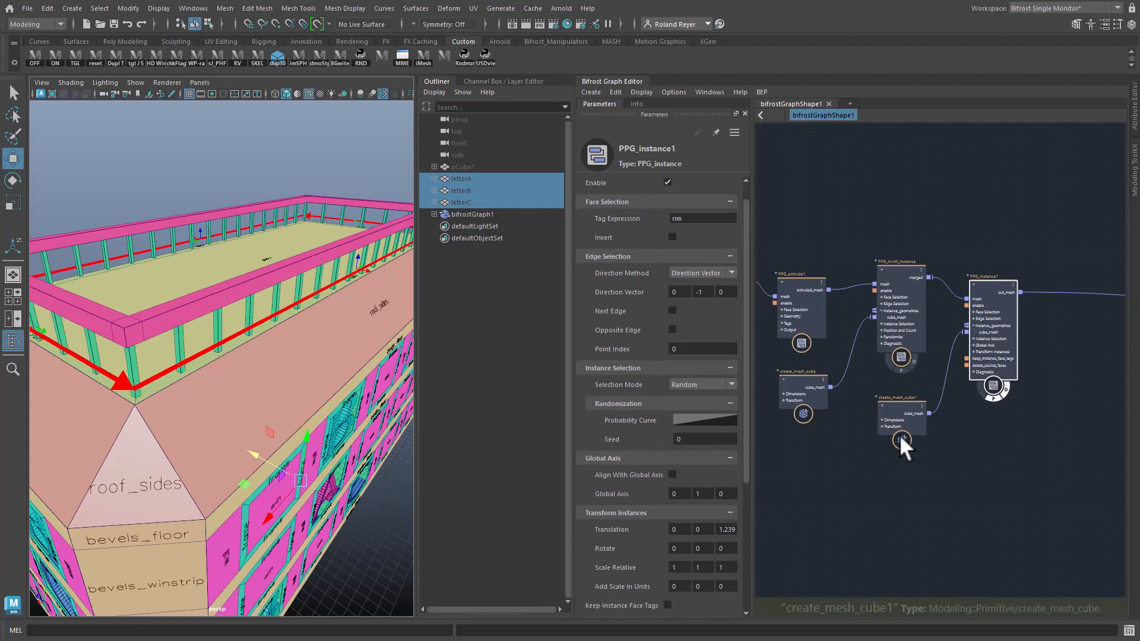
mouse_move(899, 408)
left_mouse_down()
mouse_move(910, 399)
mouse_move(902, 406)
left_mouse_up()
left_click(988, 279)
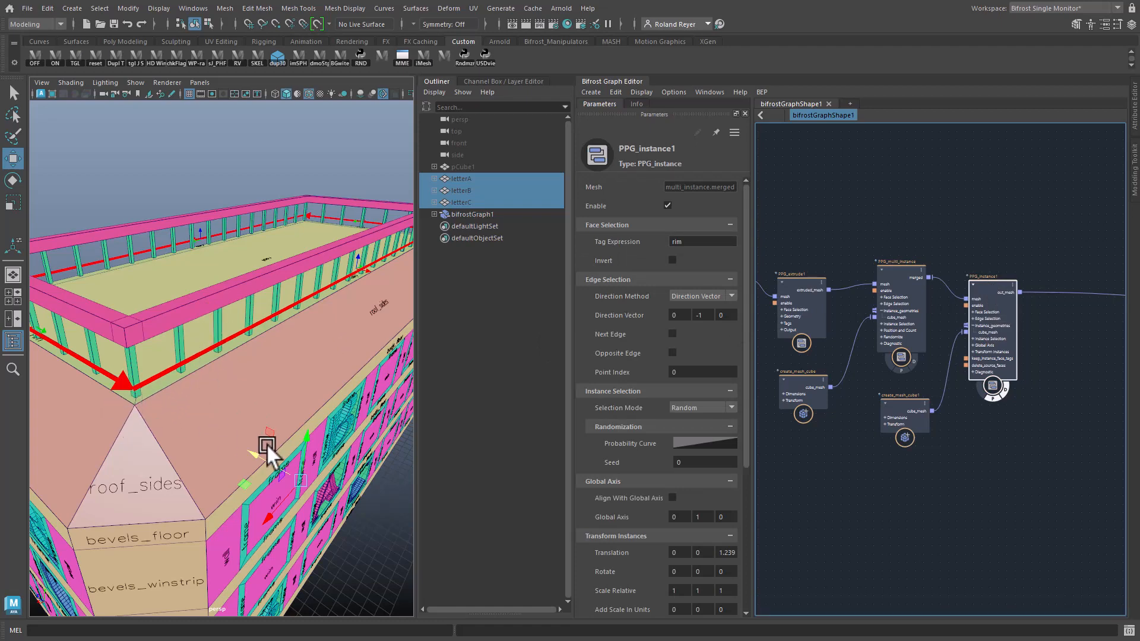
mouse_move(266, 444)
left_mouse_down("alt")
mouse_move(343, 445)
mouse_move(273, 441)
left_mouse_up("alt")
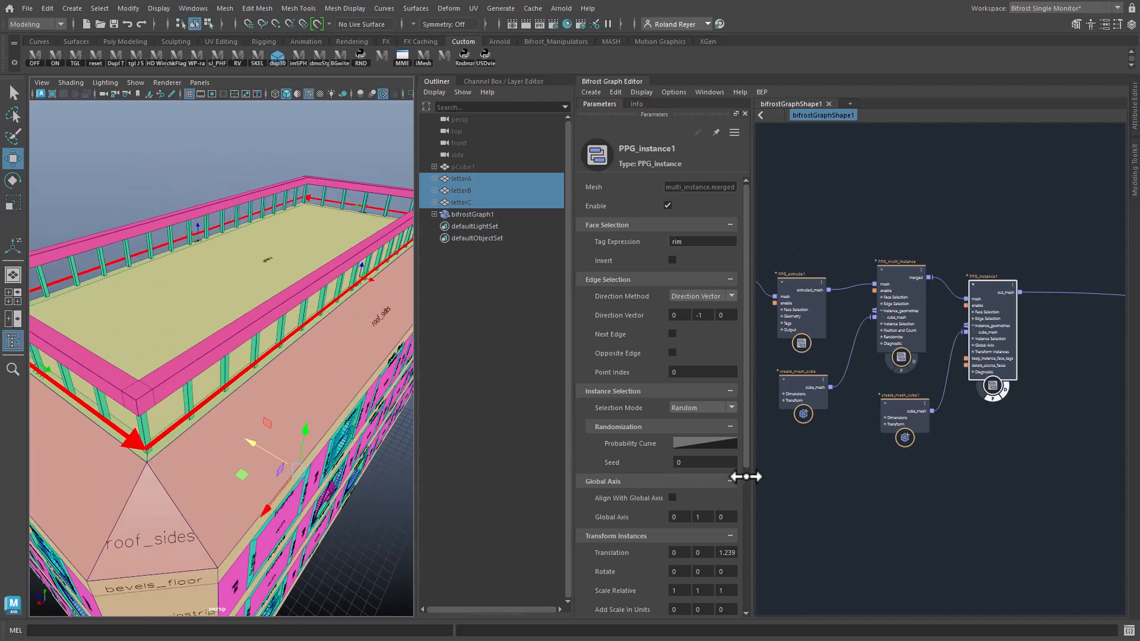
scroll(746, 475, "down", 4)
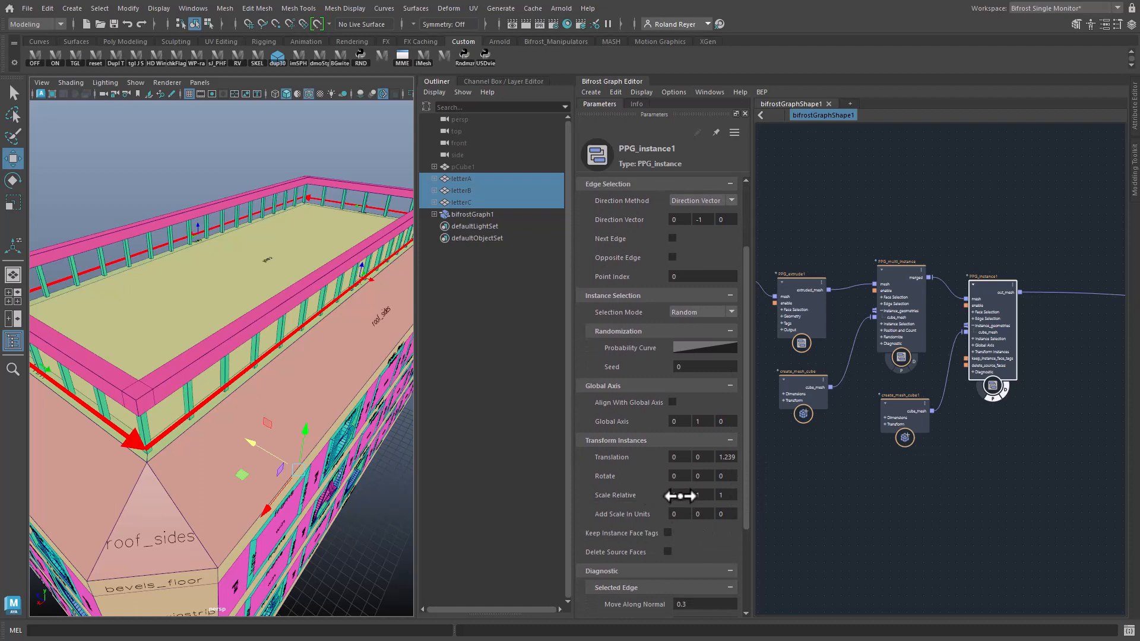
left_click_drag(676, 495, 591, 501)
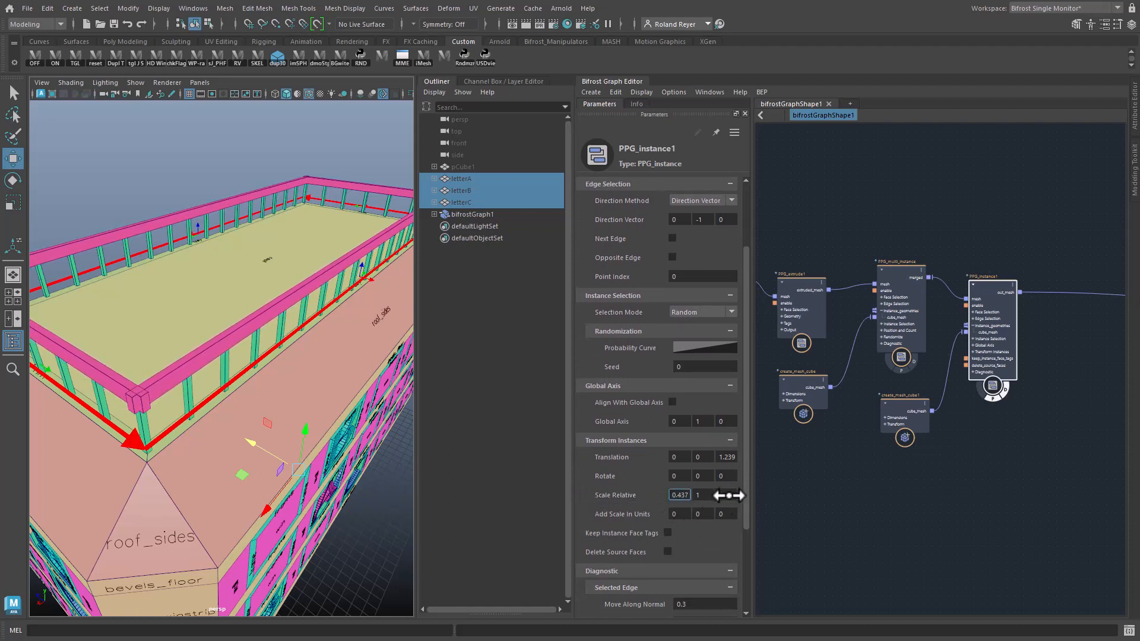
left_click_drag(727, 495, 607, 500)
Step: Shorten the rails to fit the corners by setting Add Scale in Units of PPG_instance1 to about -0.034, -0.203 and -0.03
right_click_drag(211, 436, 223, 475, "alt")
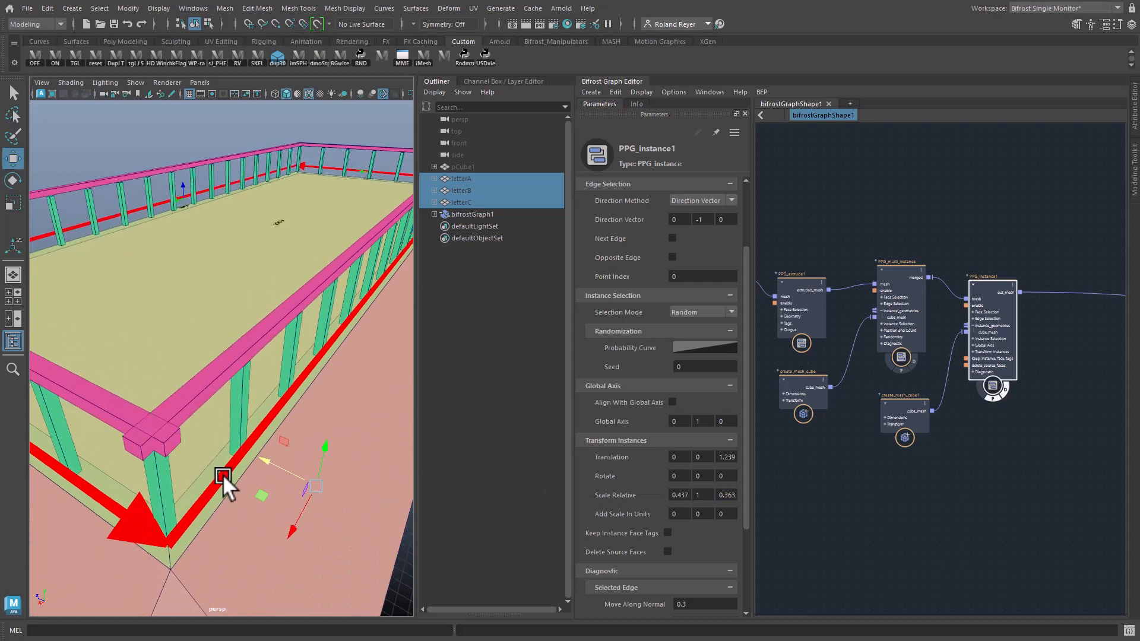
left_click_drag(704, 514, 487, 539)
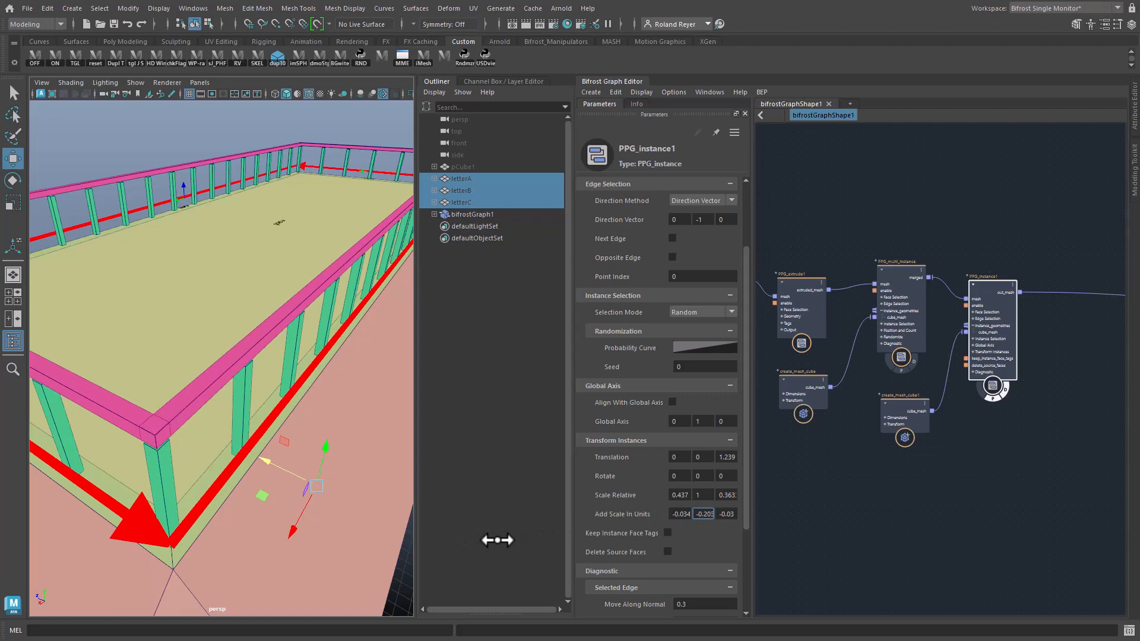
Step: Turn off the diagnostic display of PPG_instance1 to hide the red edge arrows along the rim
right_click_drag(219, 465, 161, 493, "alt")
left_click_drag(162, 493, 268, 483, "alt")
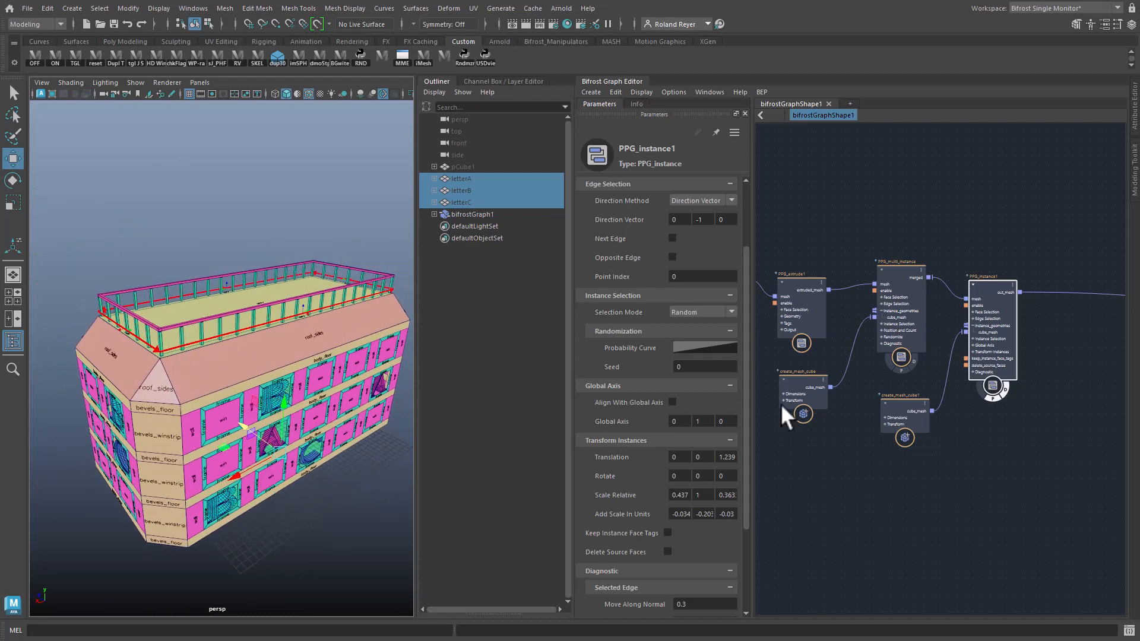
left_click(1001, 397)
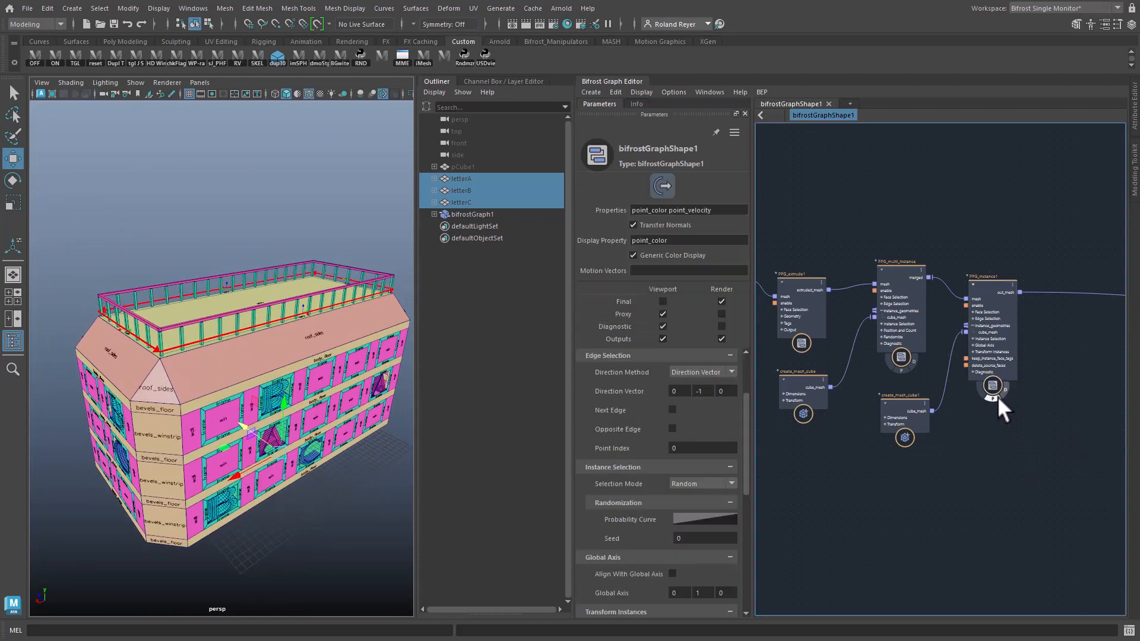
Step: Hide and restore the face tag labels of the PPG_diagnostc node while inspecting the building and its railing from several angles
middle_click_drag(1033, 499, 669, 437)
middle_click_drag(970, 467, 970, 459)
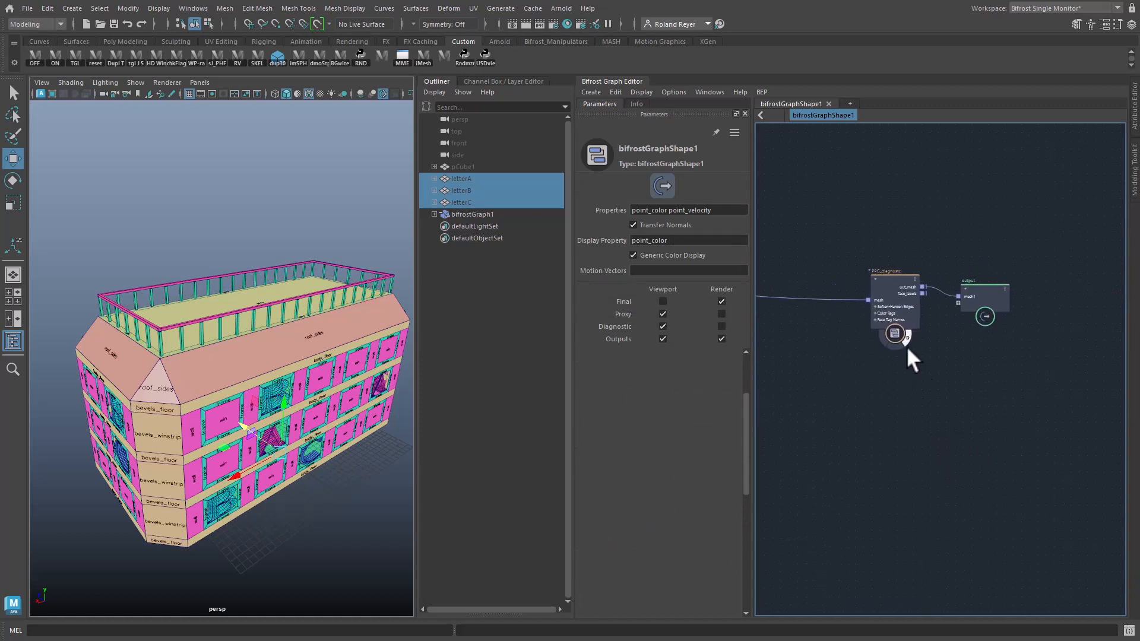
left_click(907, 341)
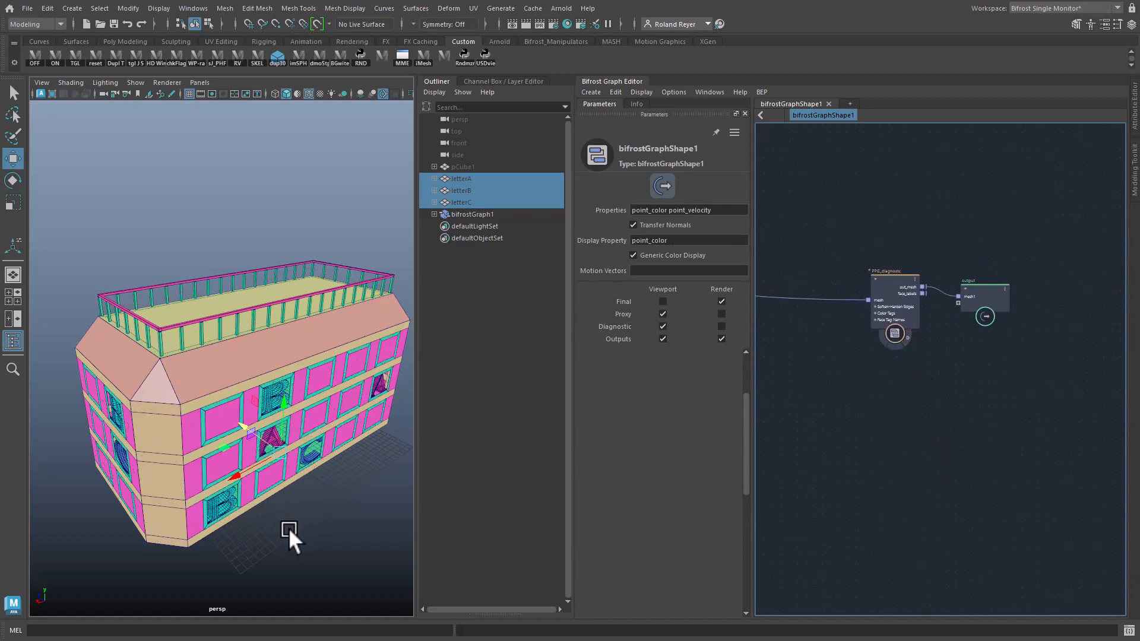
left_click_drag(256, 539, 313, 419, "alt")
key("q")
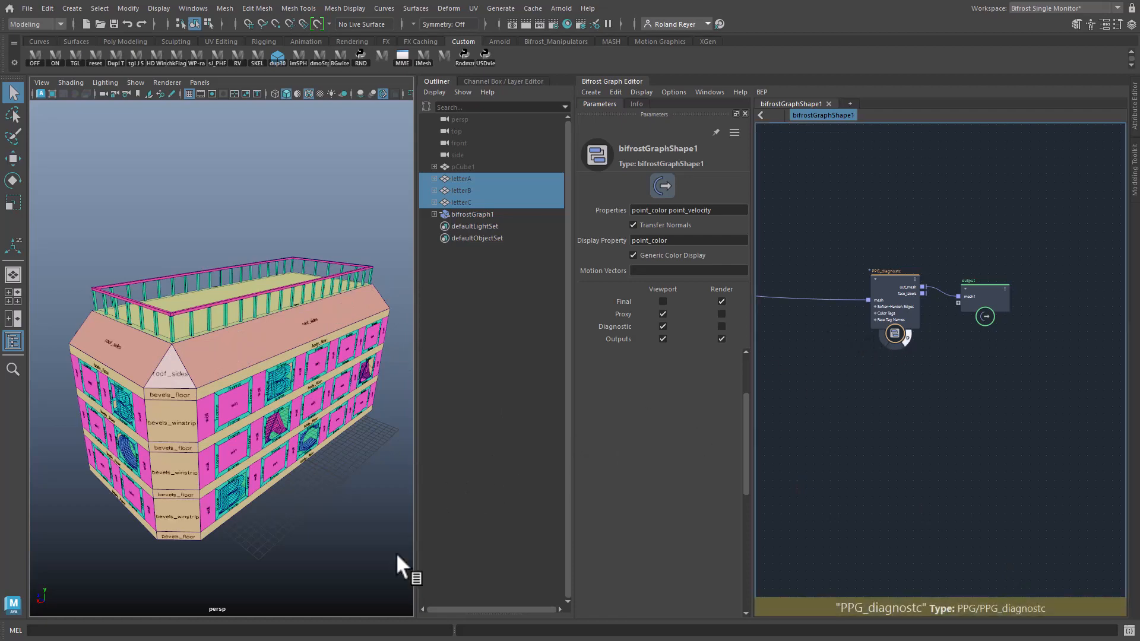
left_click_drag(301, 534, 245, 513, "alt")
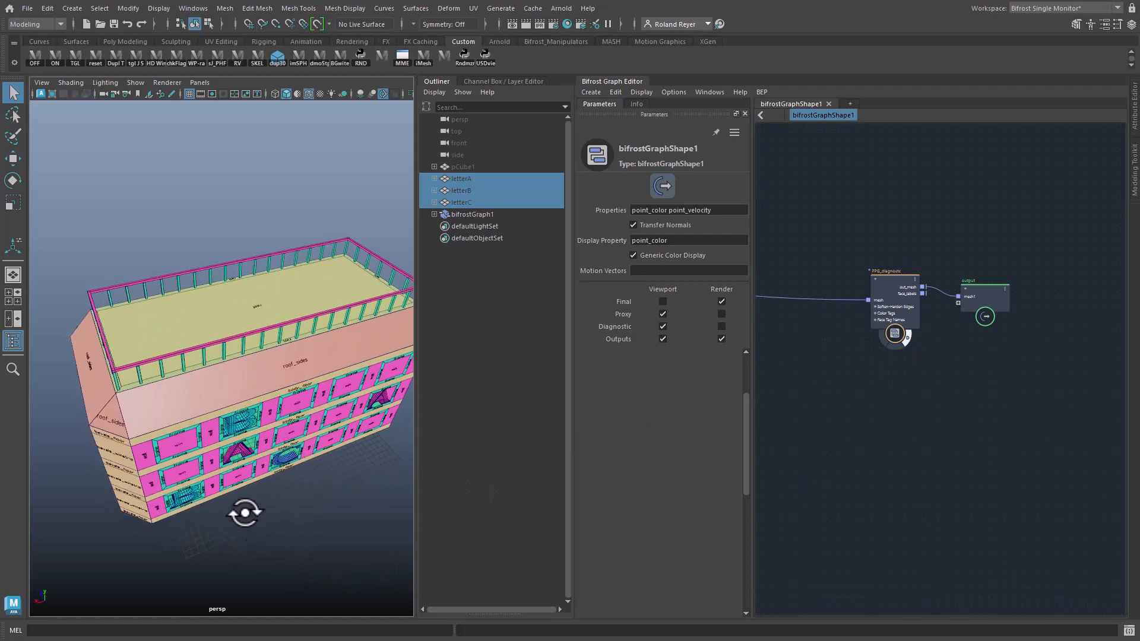
left_click_drag(323, 550, 320, 523, "alt")
right_click_drag(280, 525, 298, 530, "alt")
middle_click_drag(299, 530, 301, 520, "alt")
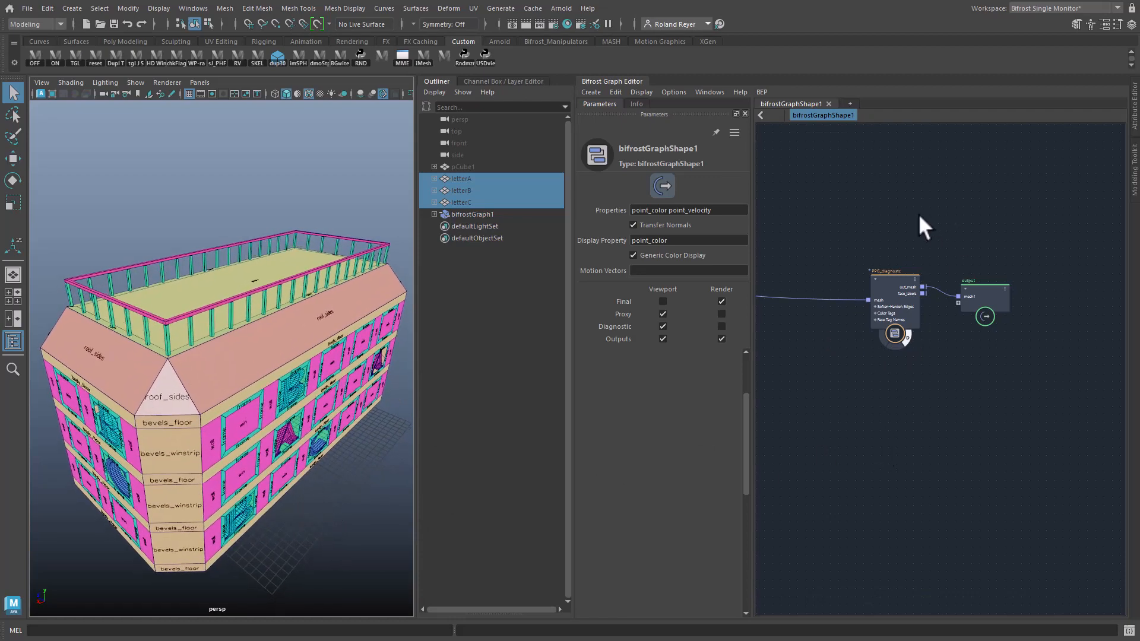
Step: Insert a PPG_multi_cut node on the connection leaving PPG_instance1 and line it up beside that node
left_click_drag(918, 212, 1039, 312)
middle_click_drag(899, 310, 1067, 298, "alt")
middle_click_drag(836, 417, 1131, 423, "alt")
middle_click_drag(872, 445, 1091, 460, "alt")
middle_click_drag(963, 453, 890, 444, "alt")
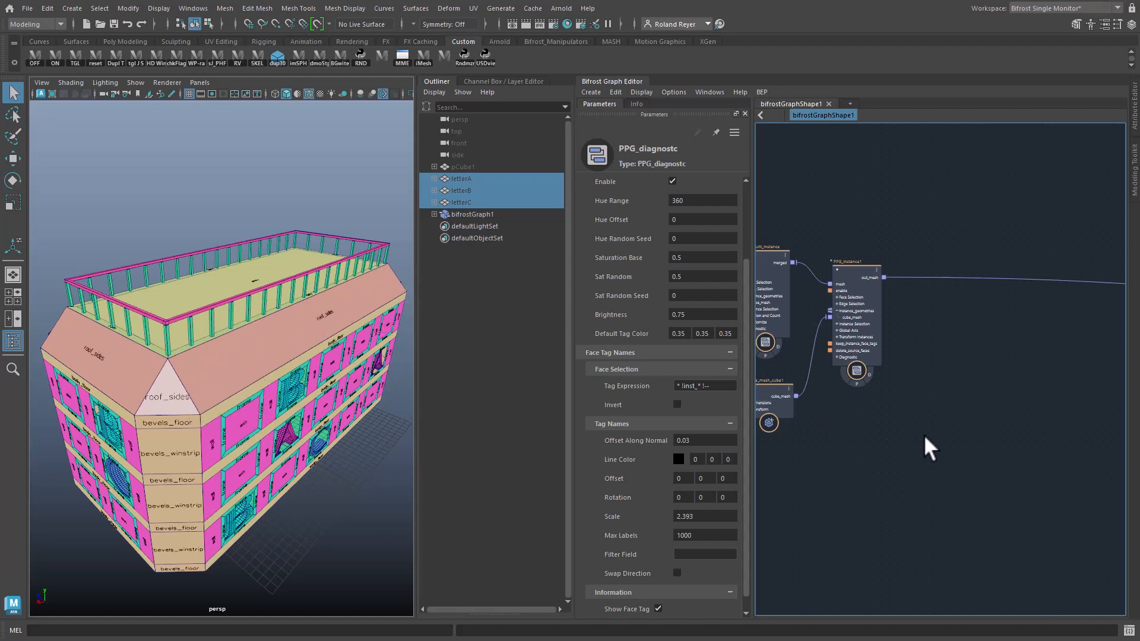
middle_click_drag(948, 389, 918, 397, "alt")
left_click(919, 335)
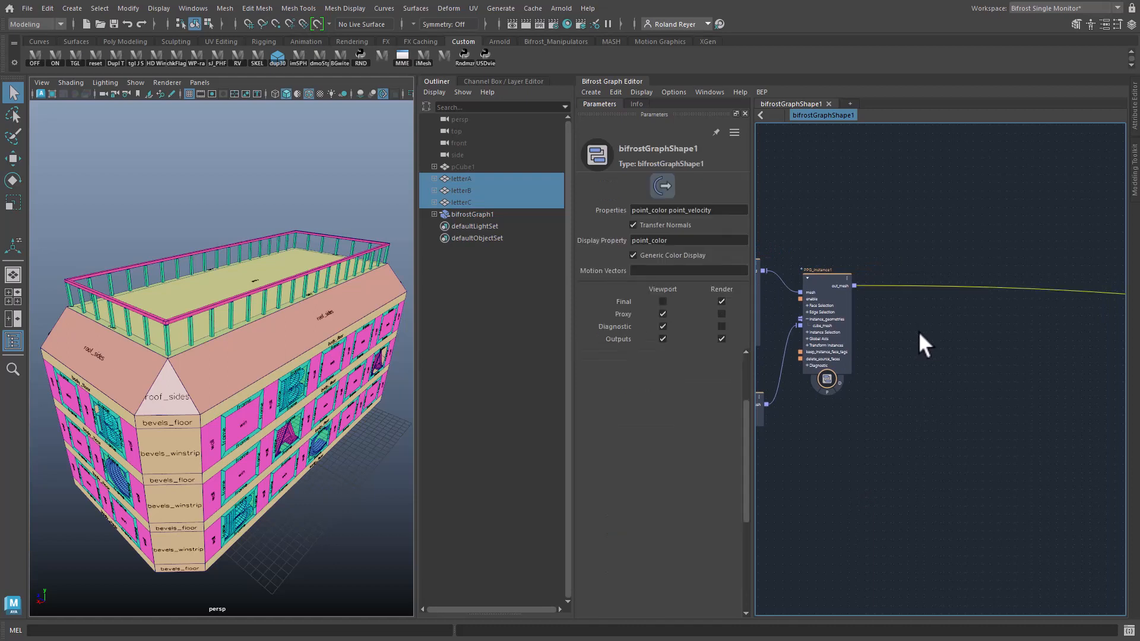
key("Tab")
type("pp")
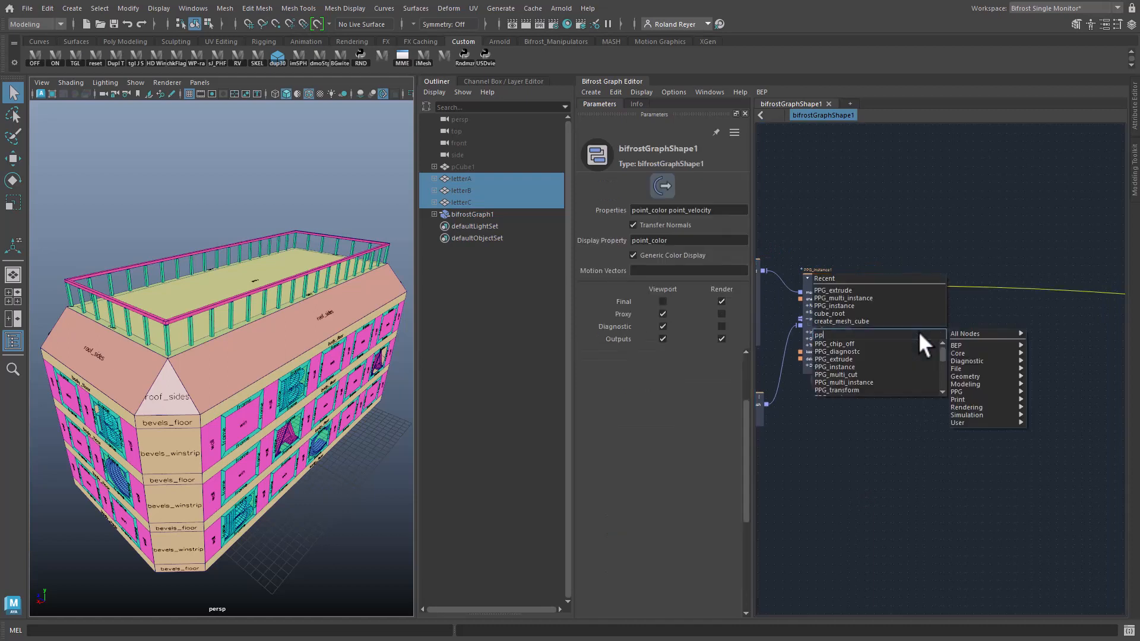
type("gcut")
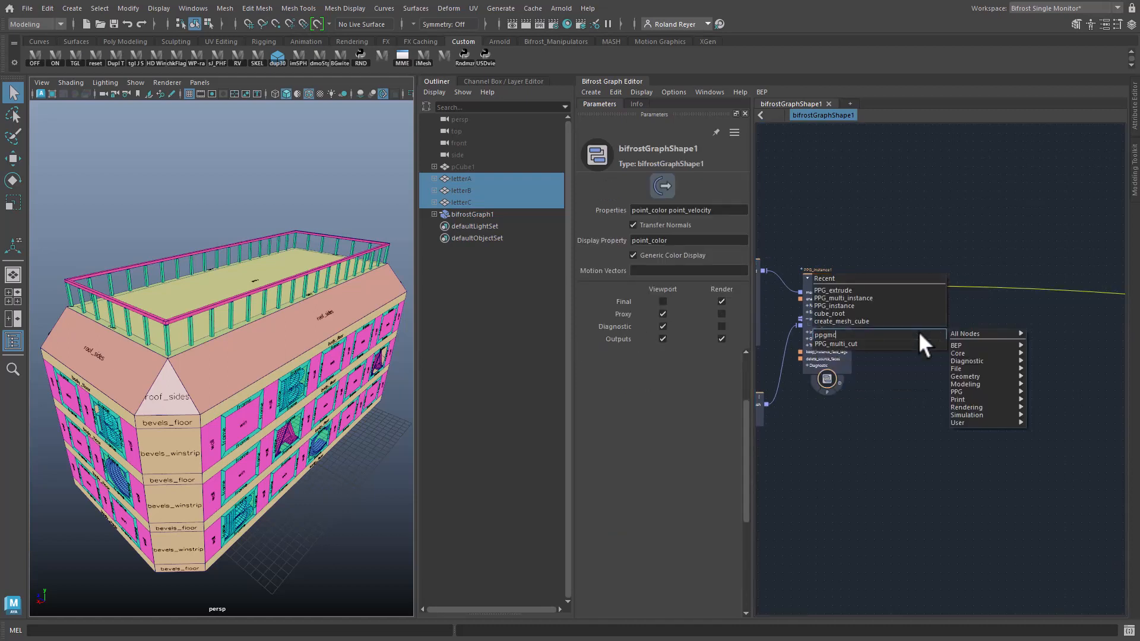
key("Return")
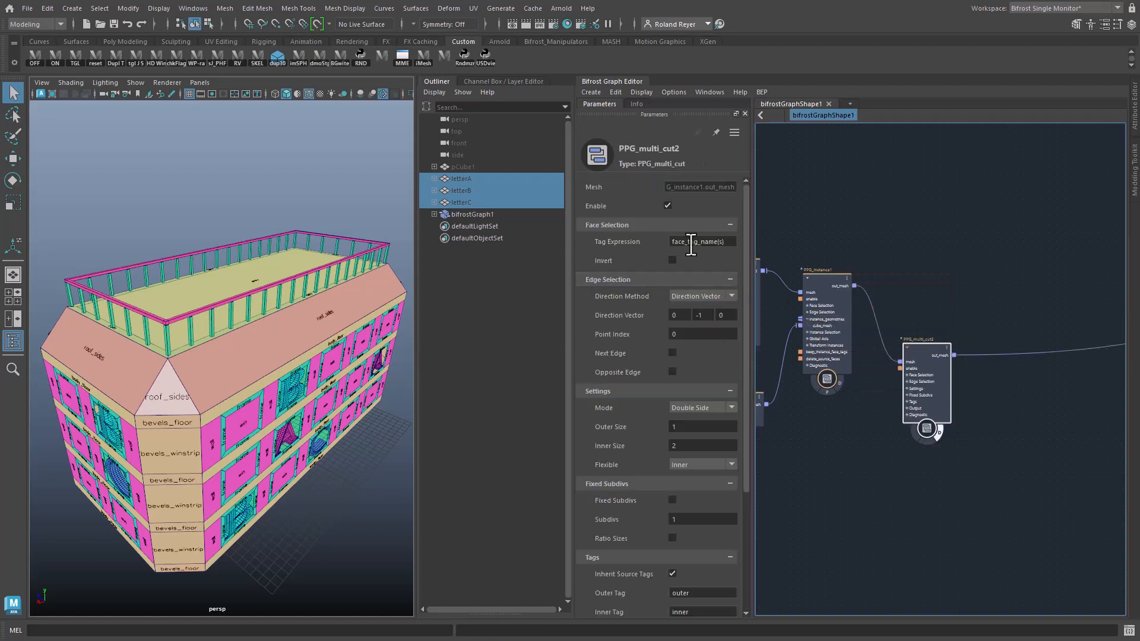
left_click_drag(917, 354, 905, 288)
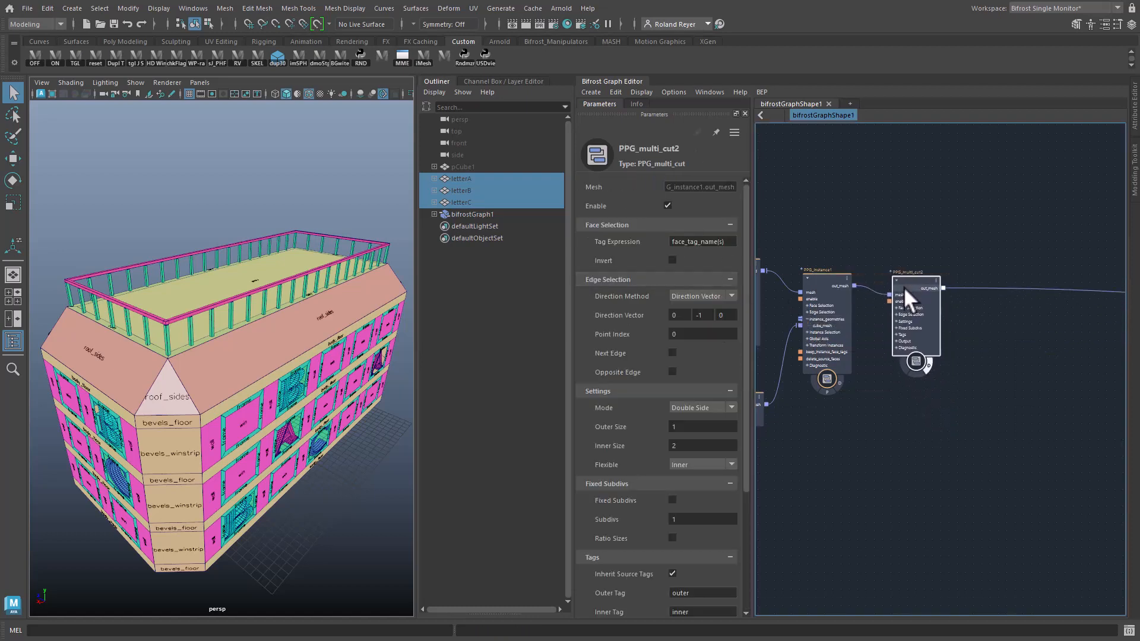
Step: Set the tag expression of PPG_multi_cut2 to roof_sides, with Outer Size 1.322 and Inner Size 1.432
double_click(725, 243)
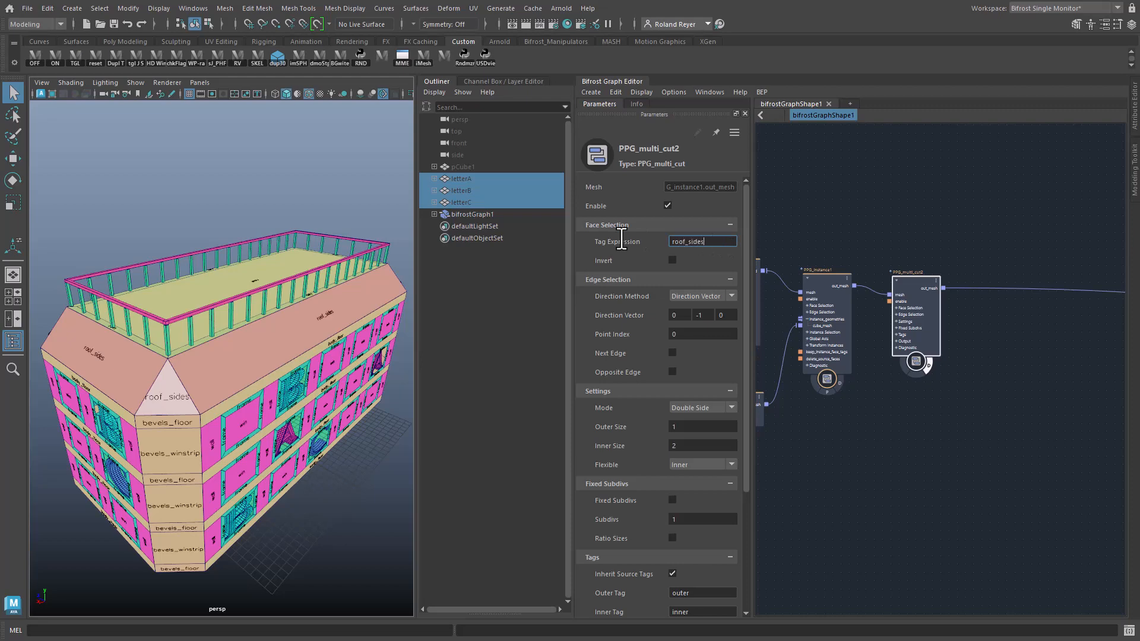
type("roof_sides")
key("Return")
left_click_drag(291, 479, 281, 474, "alt")
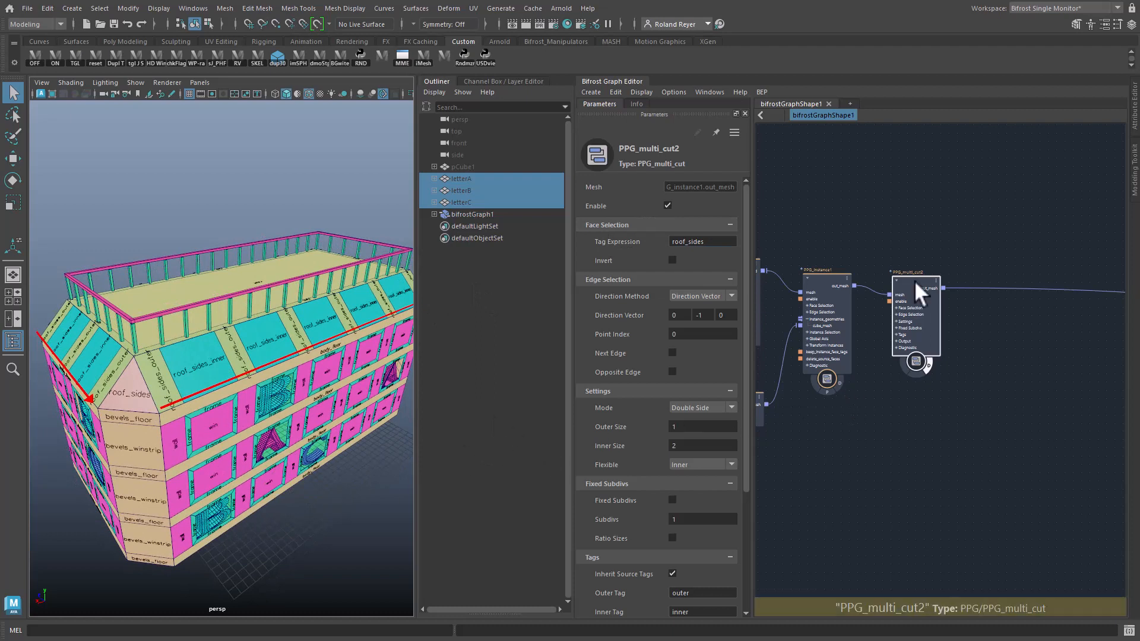
mouse_move(623, 429)
left_mouse_down()
mouse_move(684, 422)
mouse_move(644, 423)
mouse_move(642, 448)
mouse_move(612, 449)
mouse_move(665, 444)
mouse_move(628, 448)
left_mouse_up()
left_click_drag(639, 432, 630, 433)
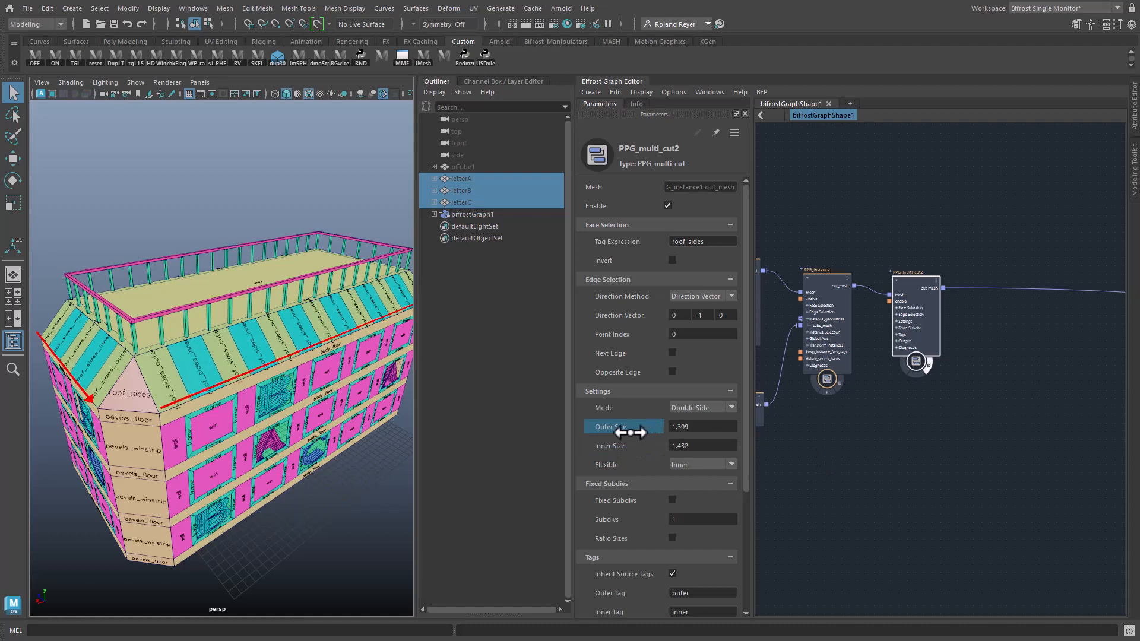
Step: Insert another PPG_multi_cut node on the connection after PPG_multi_cut2
left_click(921, 275)
key("Tab")
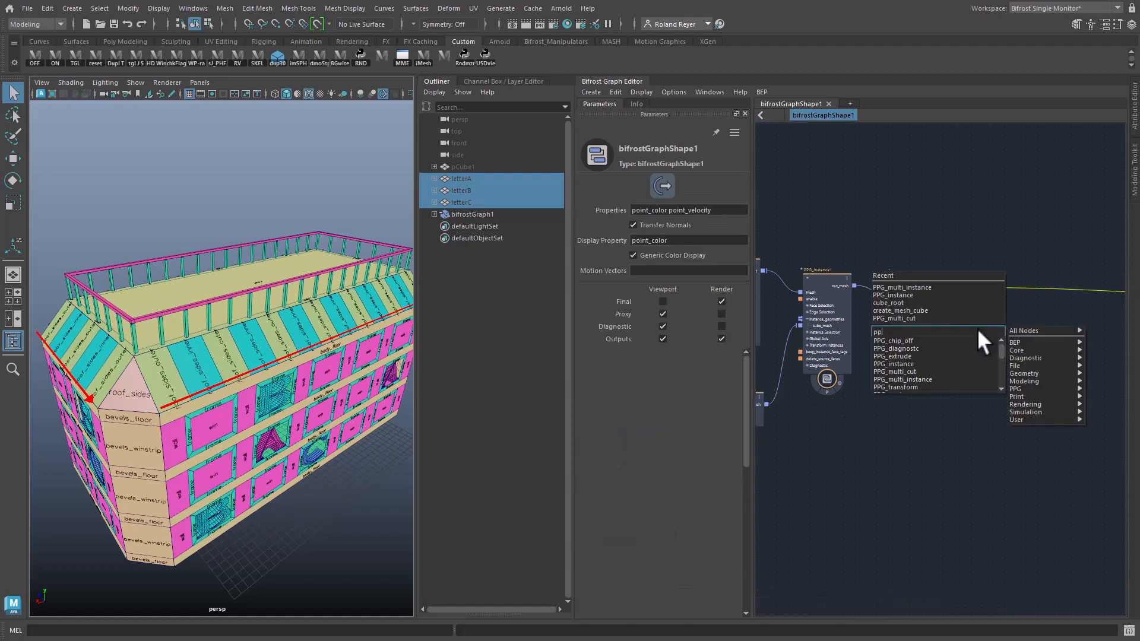
type("ppgmc")
key("Return")
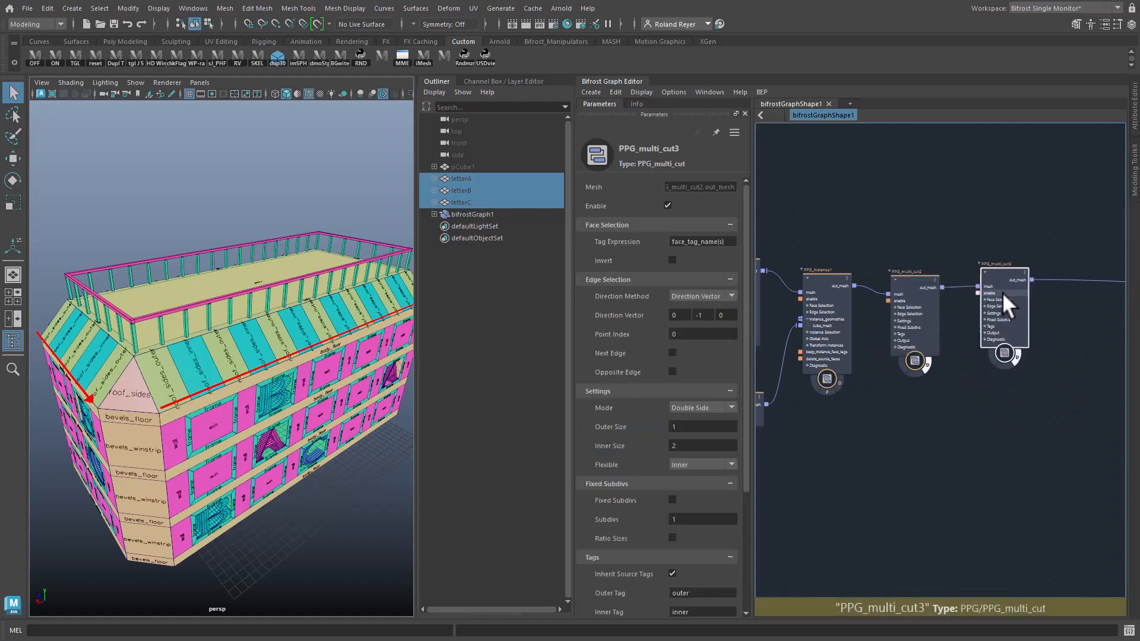
Step: Disable Inherit Source Tags in PPG_multi_cut2 and set its Inner Tag to rwin
left_click(910, 279)
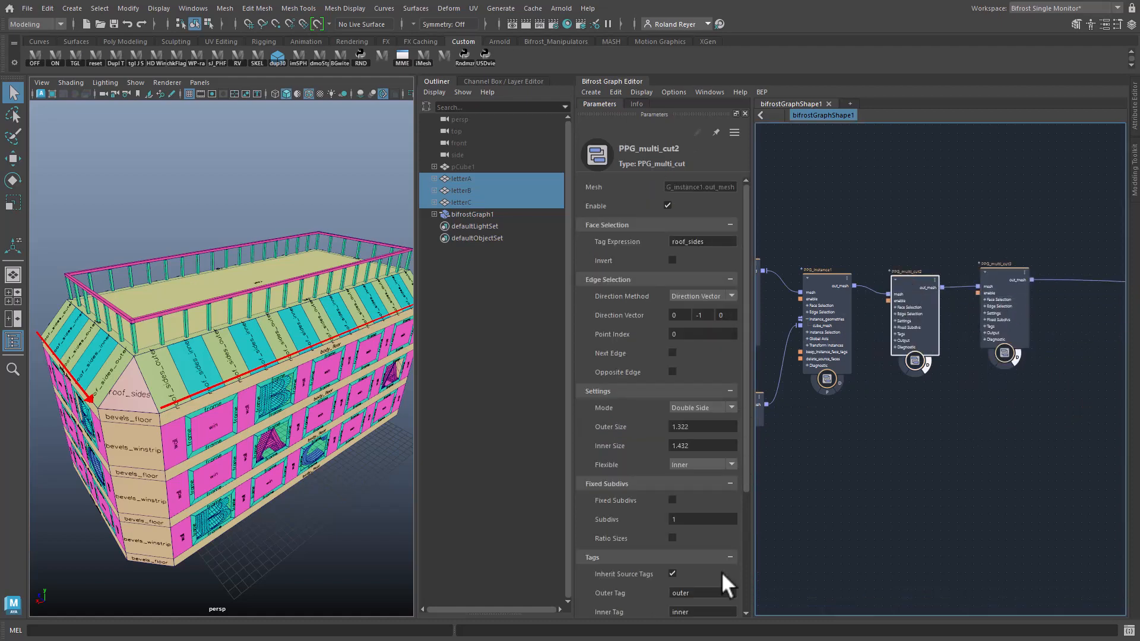
left_click(672, 573)
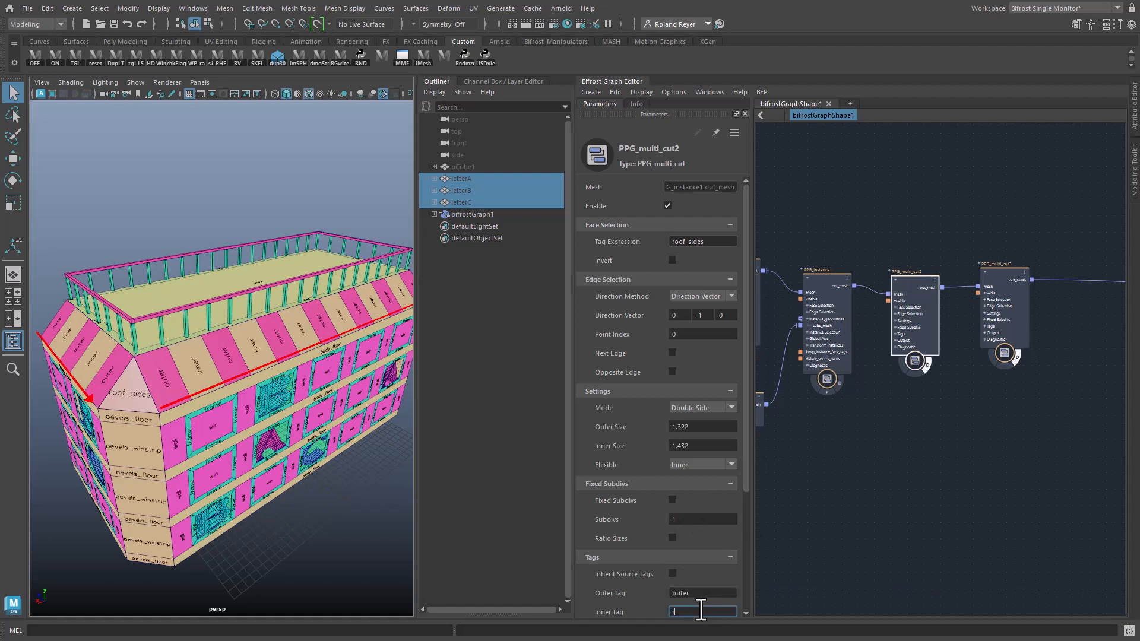
key("Return")
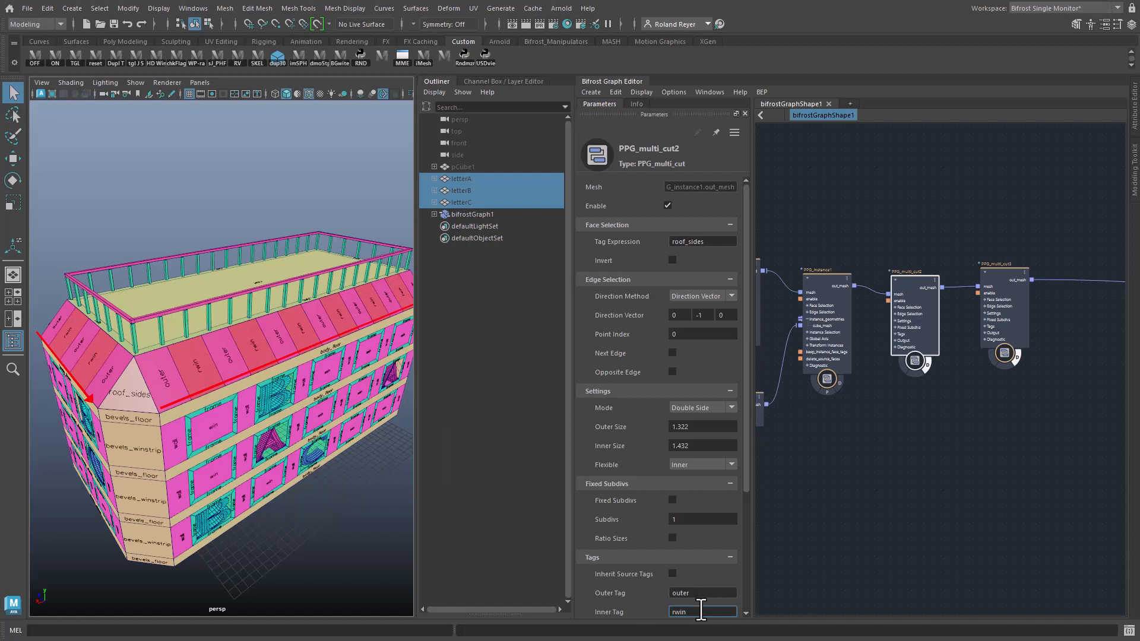
Step: Set the tag expression of PPG_multi_cut3 to rwin
left_click(1003, 273)
left_click(727, 242)
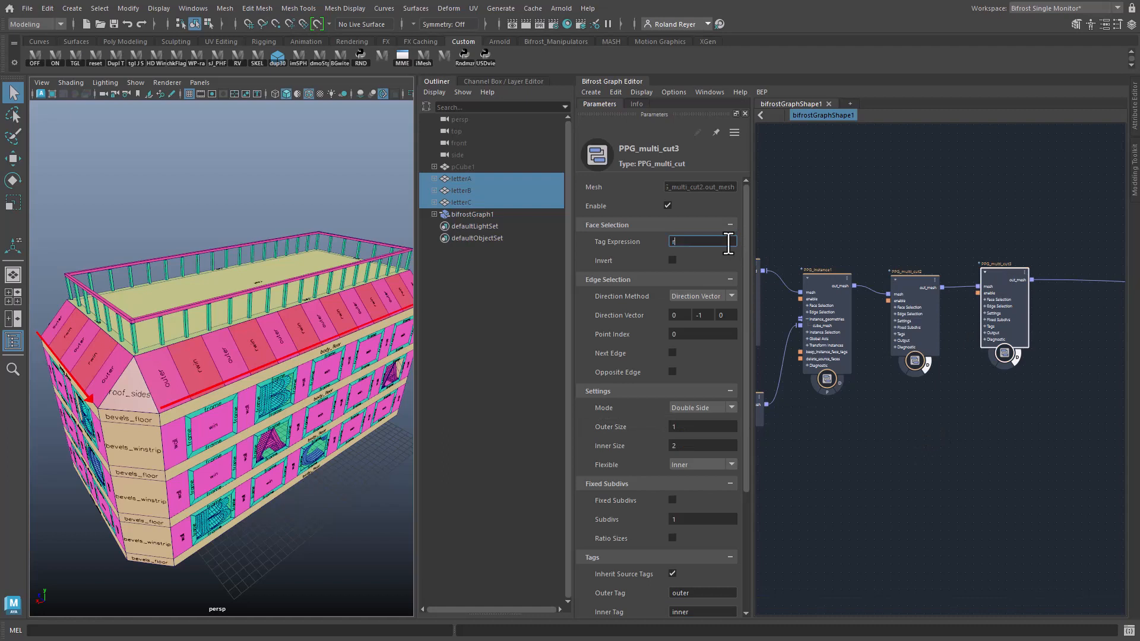
key("Return")
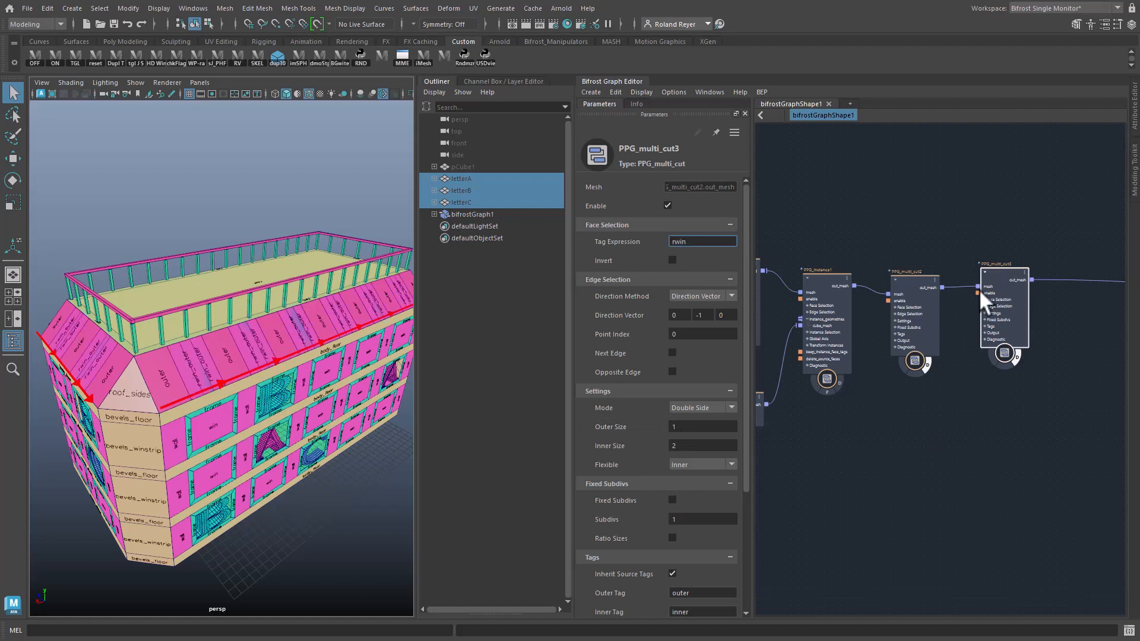
Step: Enable Next Edge in PPG_multi_cut3 and set its Outer Size to 0.4852
left_click(672, 352)
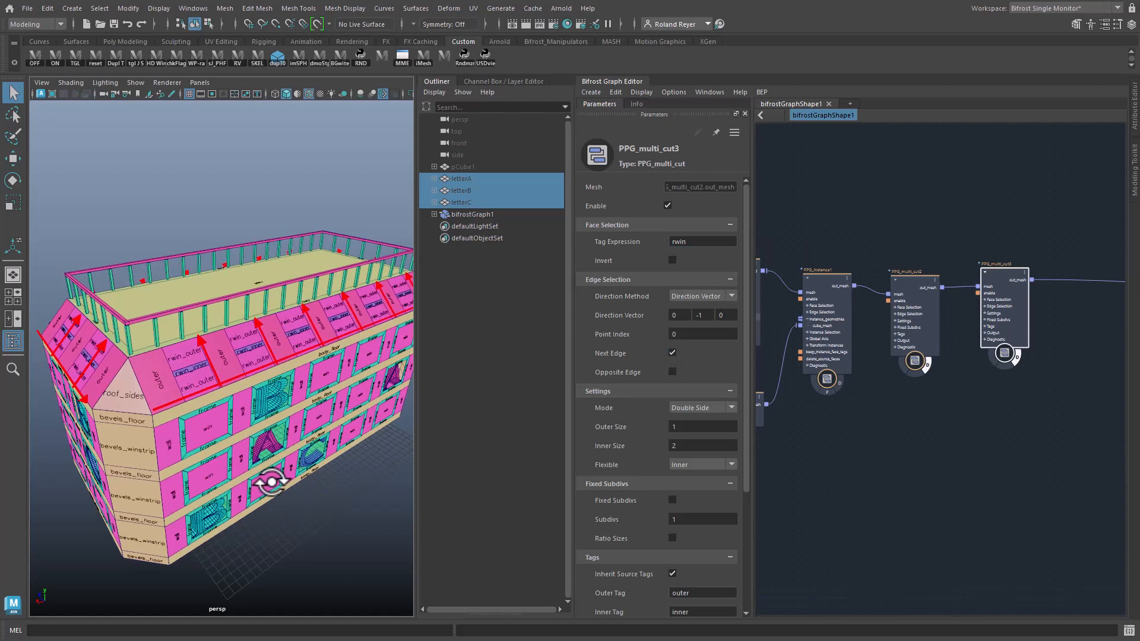
left_click_drag(623, 427, 545, 440)
left_click_drag(268, 473, 274, 479, "alt")
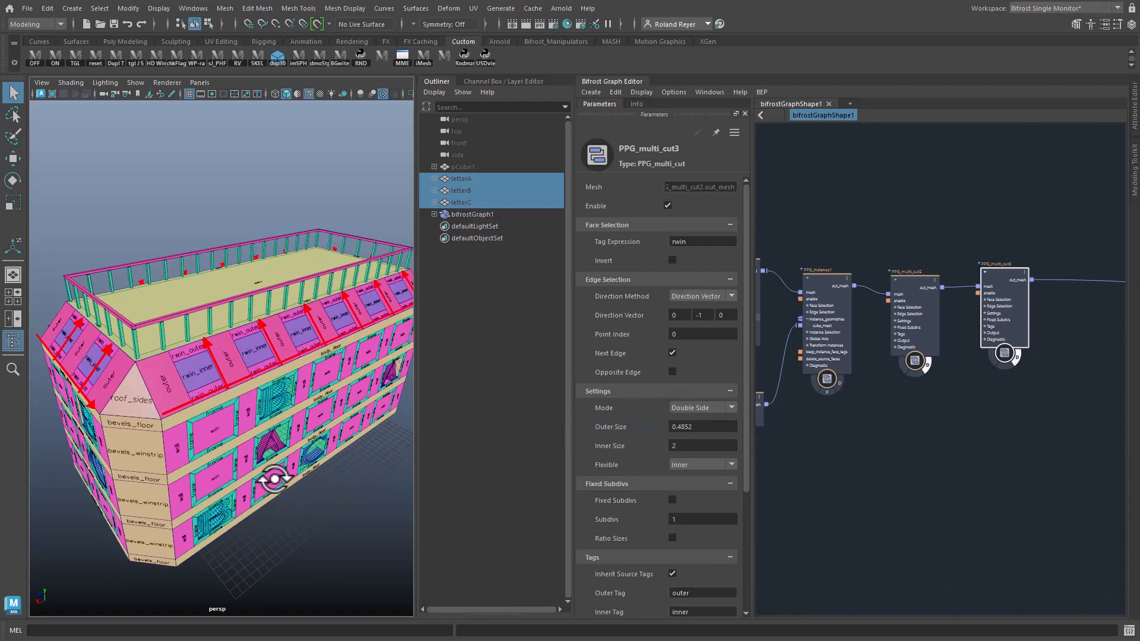
Step: Disable Inherit Source Tags in PPG_multi_cut3 and set its Inner Tag to rwin
left_click(672, 573)
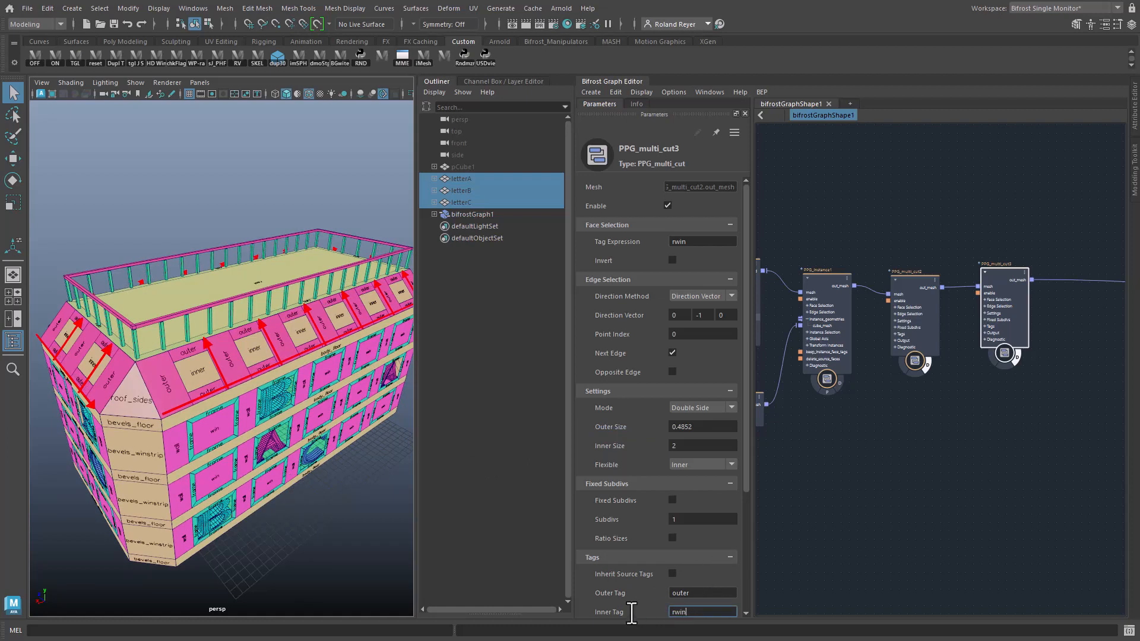
key("Return")
Step: Turn off the diagnostic displays of PPG_multi_cut2 and PPG_multi_cut3
left_click_drag(261, 495, 278, 498, "alt")
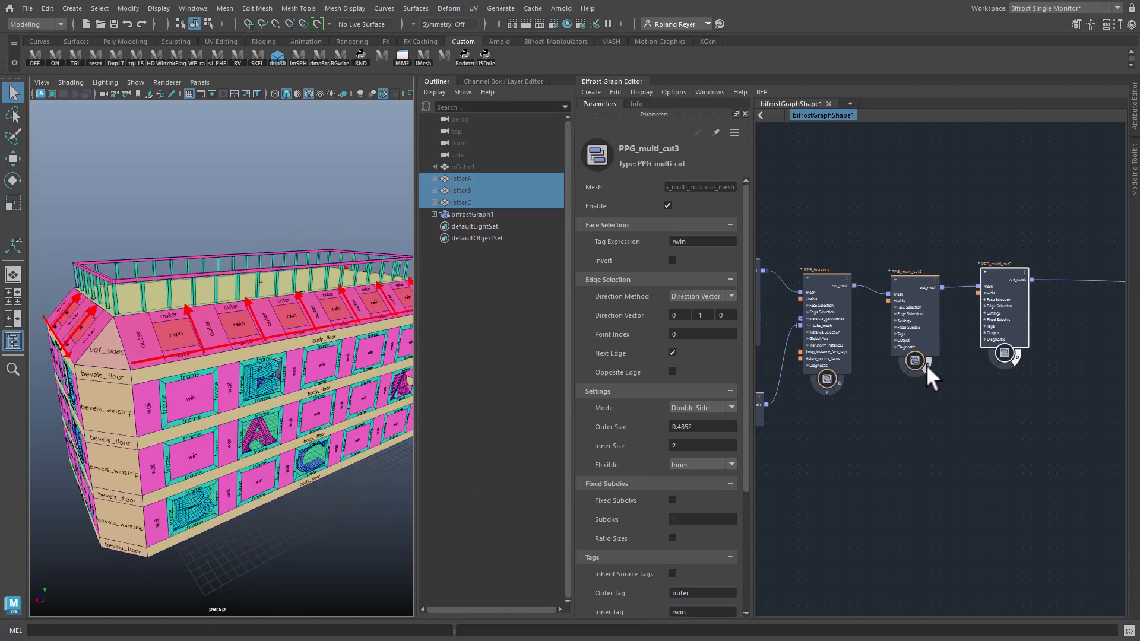
left_click(995, 367)
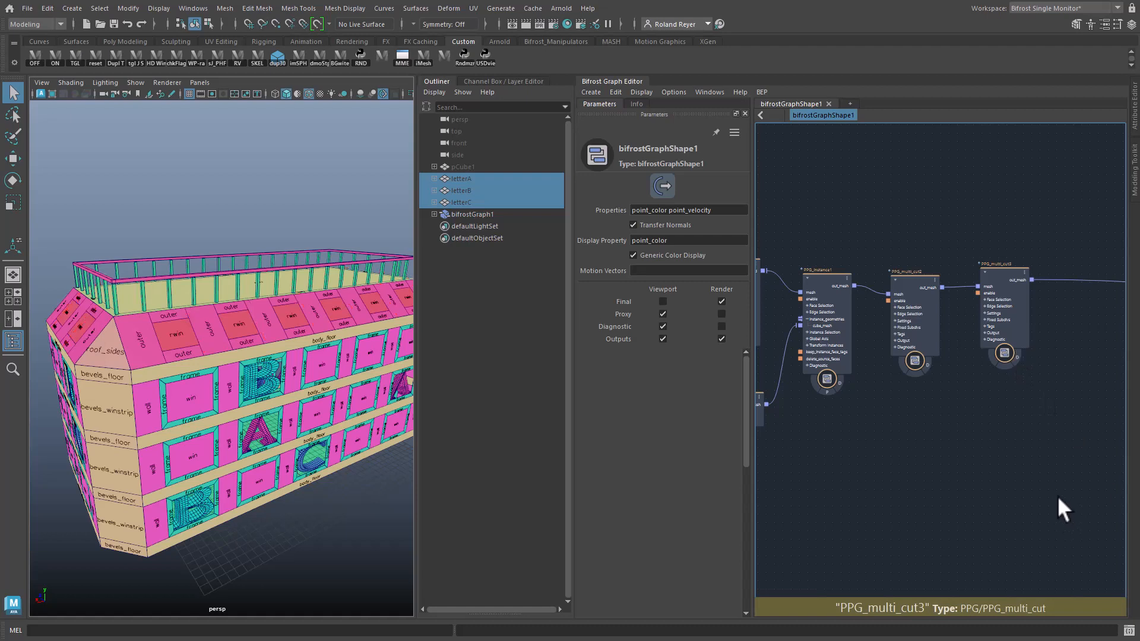
Step: Insert a PPG_wedge node after PPG_multi_cut3 and set its Tag Expression to rwin
middle_click_drag(1057, 495, 885, 527)
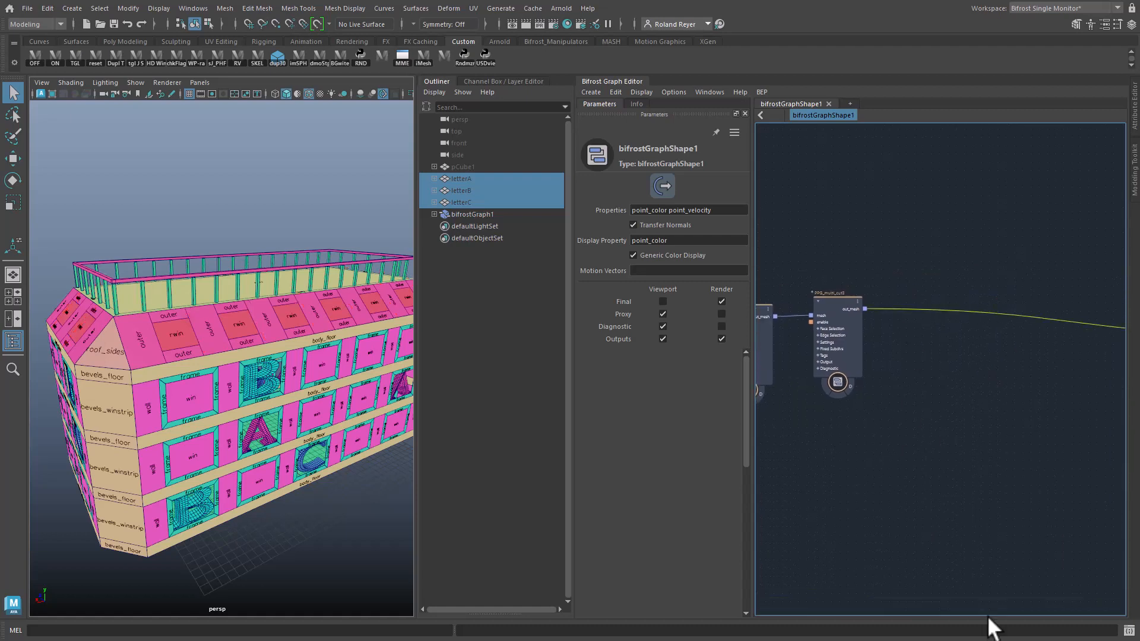
key("Tab")
type("ppgw")
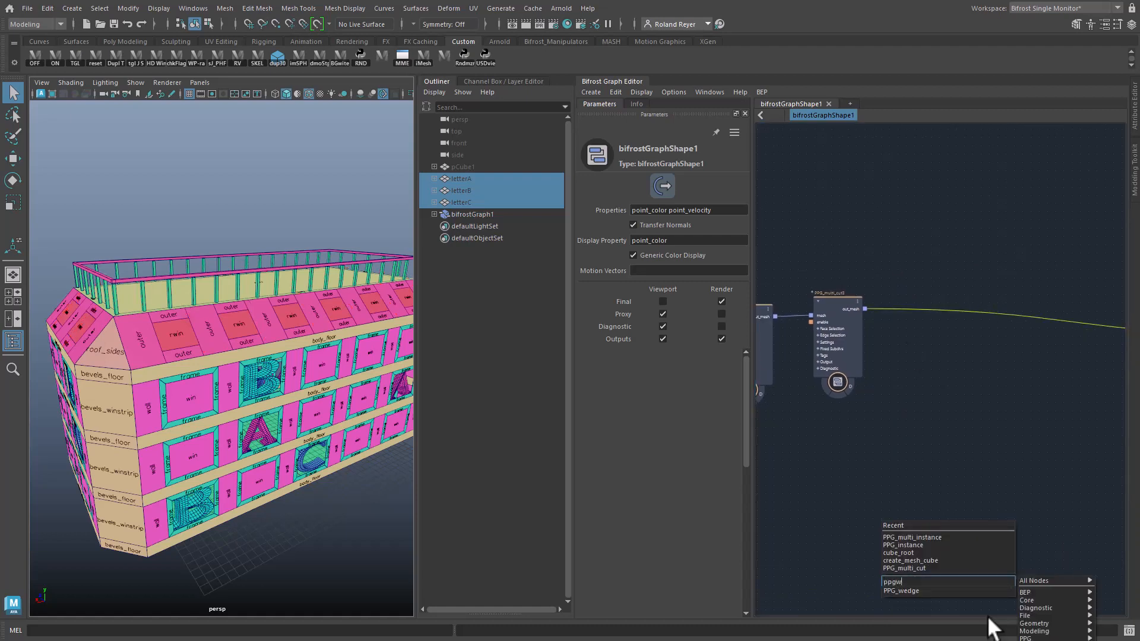
key("Return")
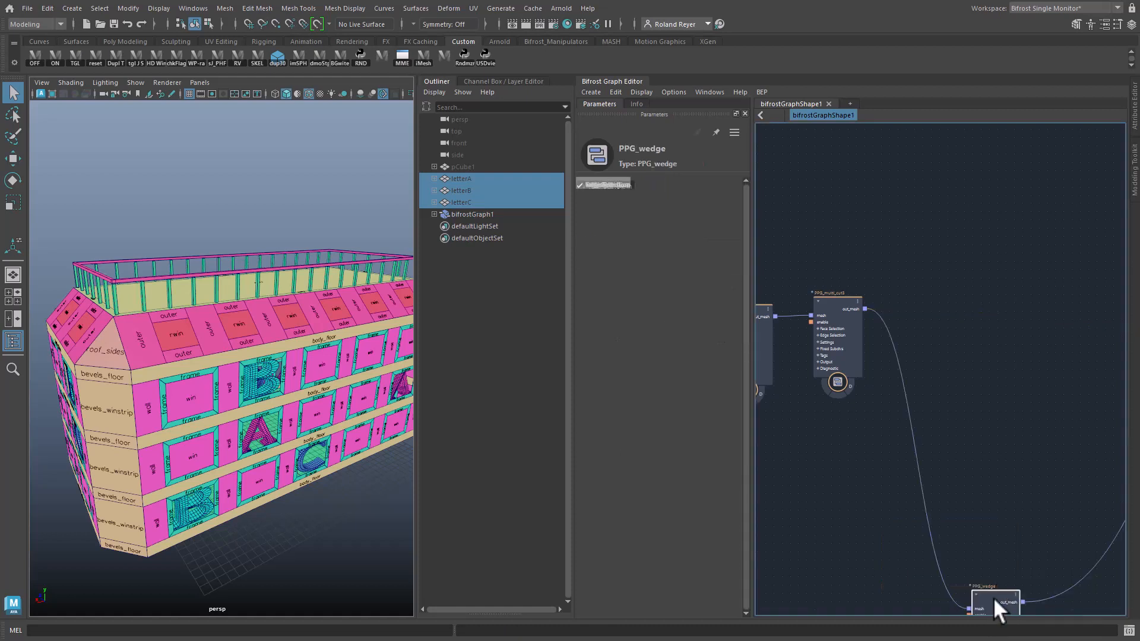
left_click_drag(992, 597, 929, 296)
left_click_drag(729, 248, 626, 243)
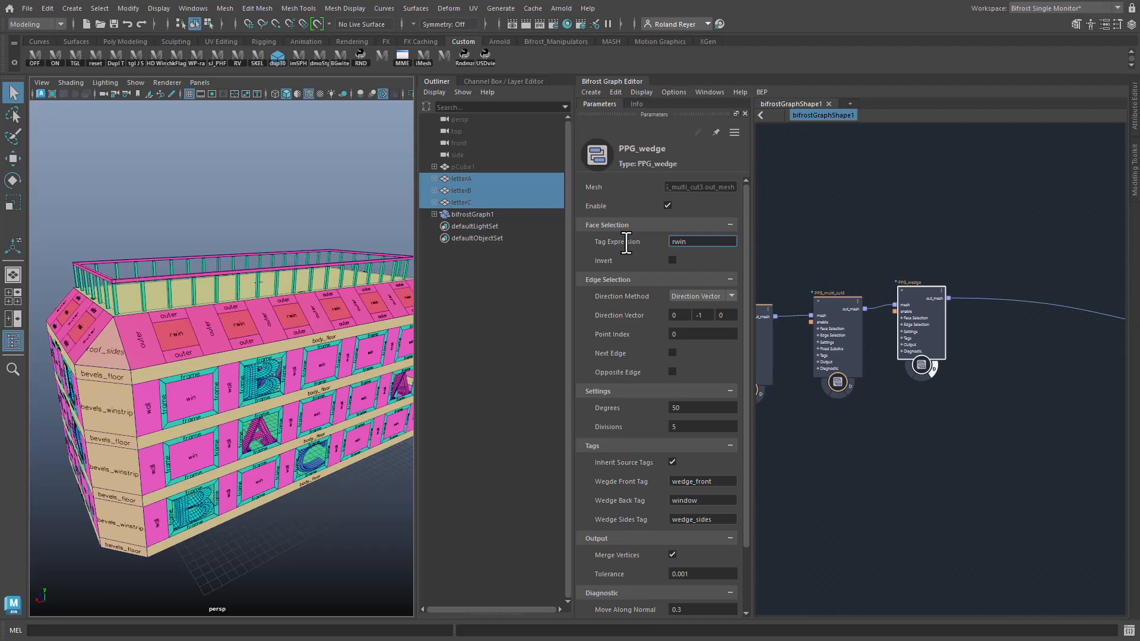
key("Return")
Step: Disable Inherit Source Tags in PPG_wedge and set its Divisions to 1
right_click_drag(169, 409, 226, 423, "alt")
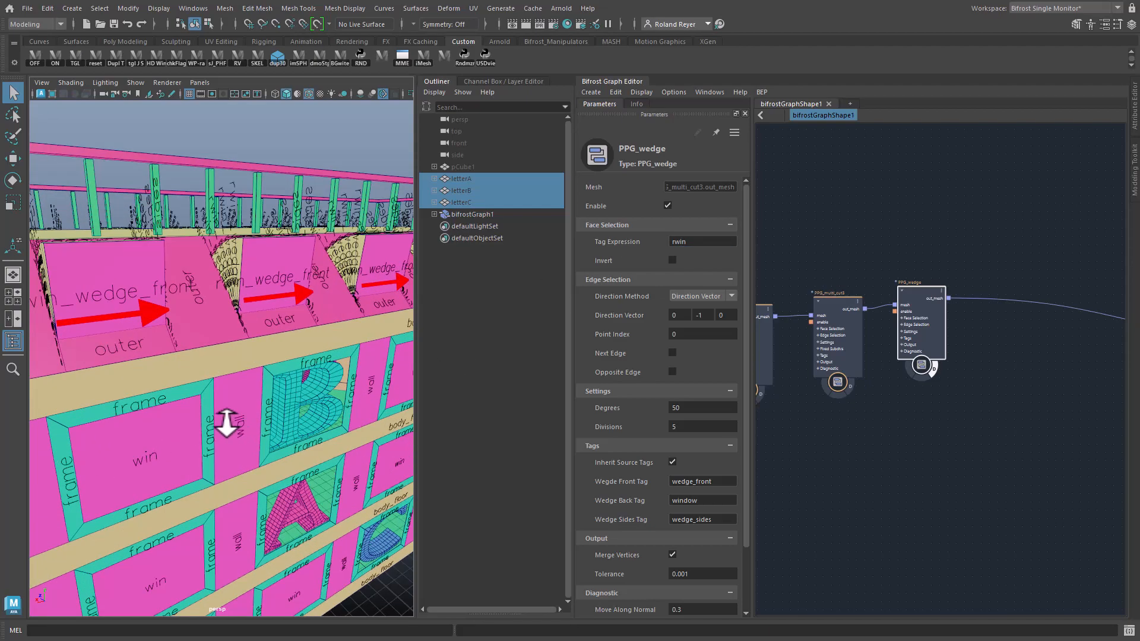
mouse_move(227, 424)
left_mouse_down("alt")
mouse_move(265, 428)
mouse_move(223, 425)
left_mouse_up("alt")
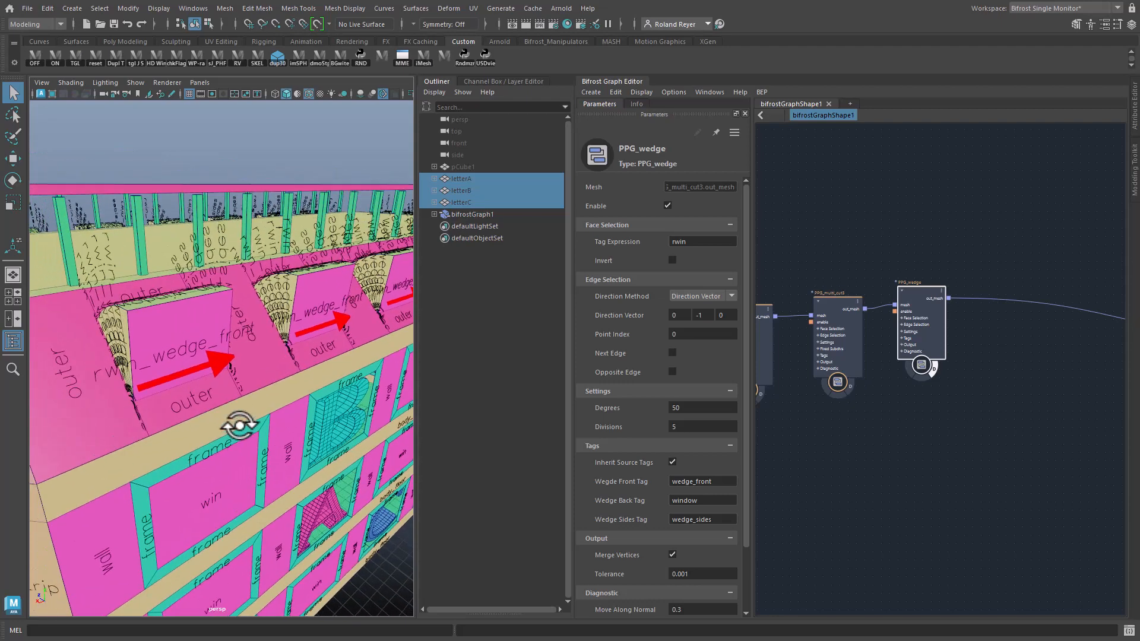
left_click(672, 461)
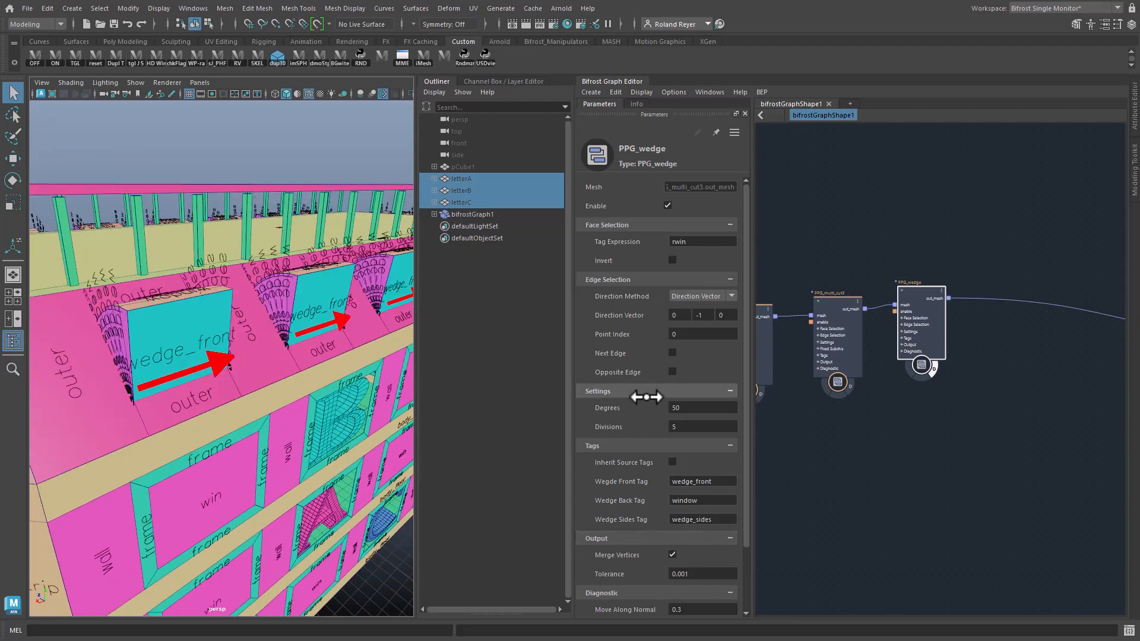
left_click_drag(633, 424, 297, 333)
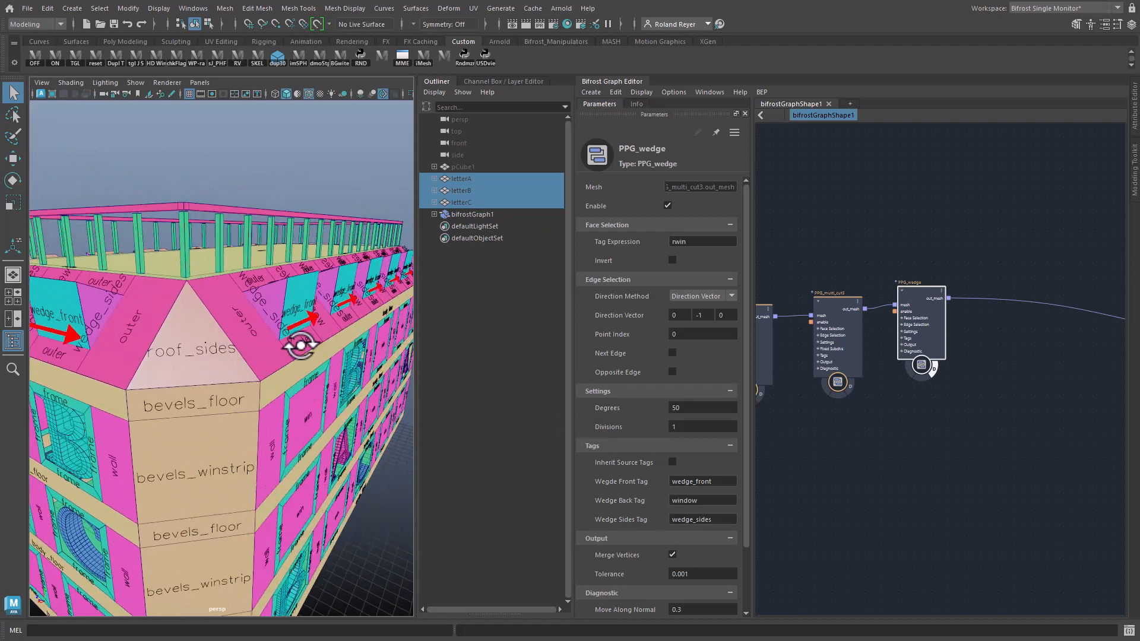
Step: Set the Degrees of PPG_wedge to 48.04 so the roof windows stand nearly upright
left_click_drag(262, 254, 317, 392, "alt")
mouse_move(641, 407)
left_mouse_down()
mouse_move(606, 407)
mouse_move(675, 407)
mouse_move(641, 404)
left_mouse_up()
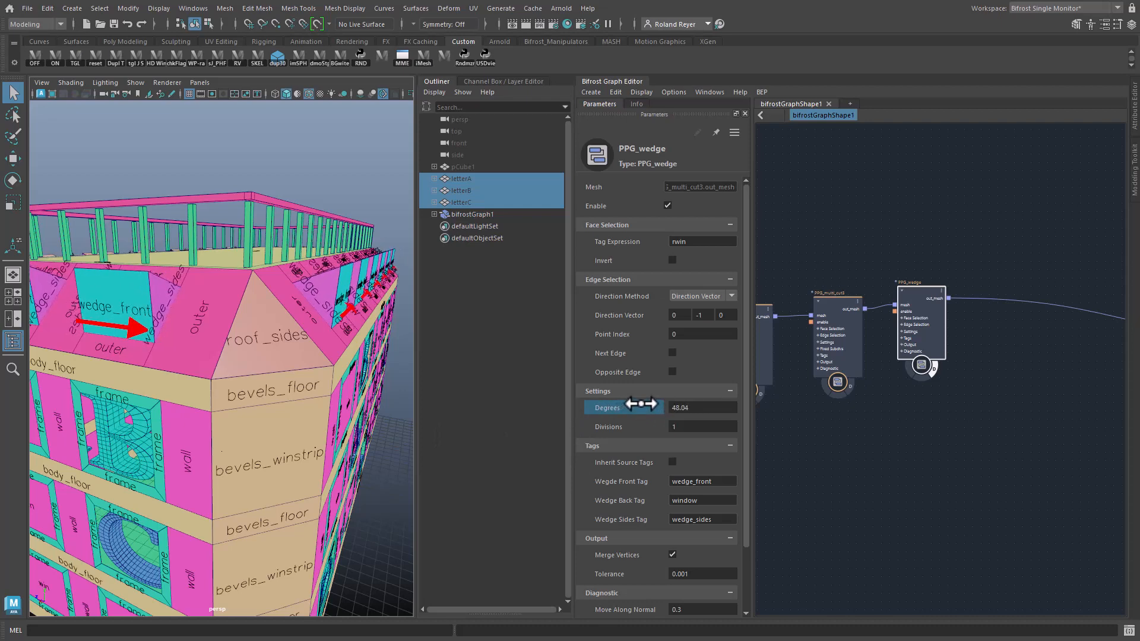
left_click_drag(372, 468, 338, 476, "alt")
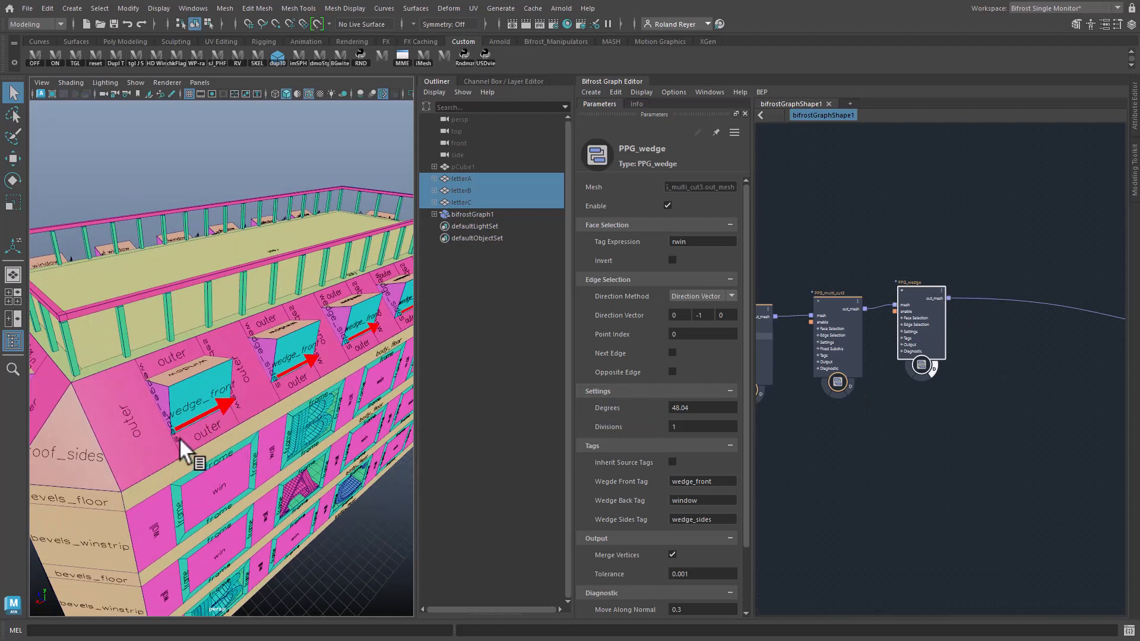
Step: Set the front tag of PPG_wedge to wwin and turn off the node's diagnostic display
left_click_drag(243, 493, 258, 466, "alt")
middle_click_drag(258, 466, 260, 464, "alt")
left_click_drag(339, 492, 283, 494, "alt")
middle_click_drag(245, 493, 249, 497, "alt")
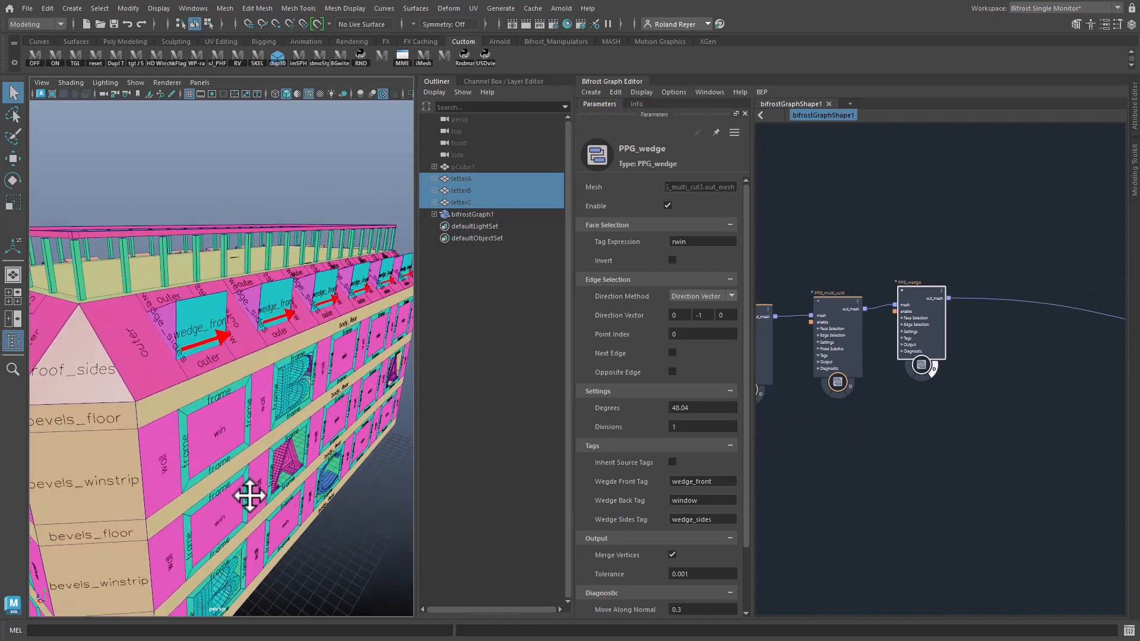
right_click_drag(269, 498, 299, 499, "alt")
middle_click_drag(299, 500, 273, 500, "alt")
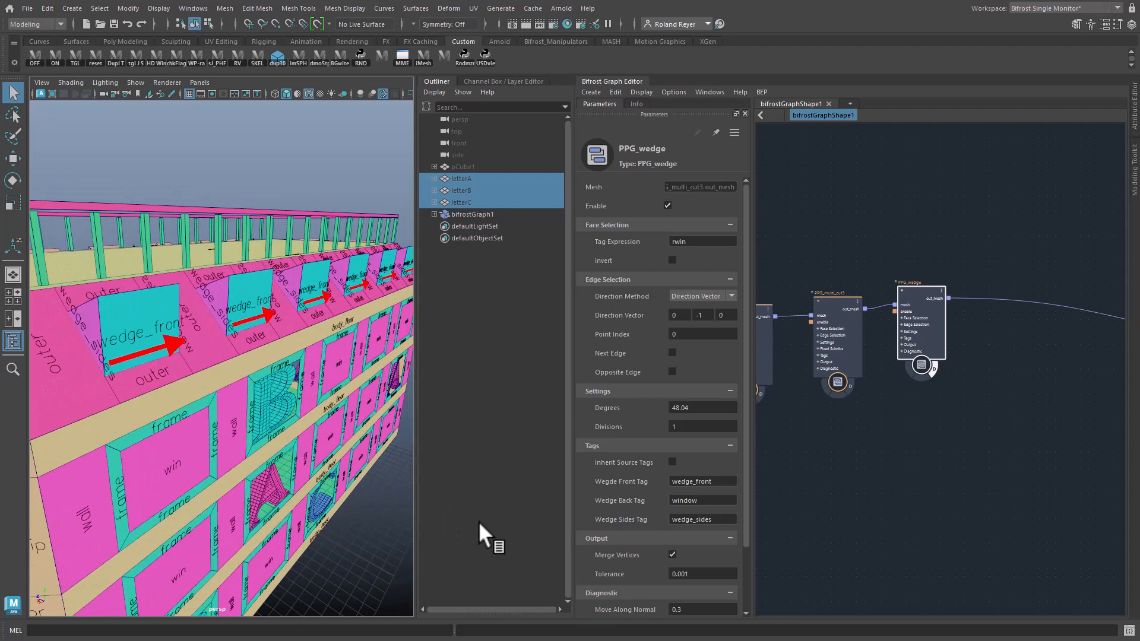
left_click_drag(720, 482, 625, 484)
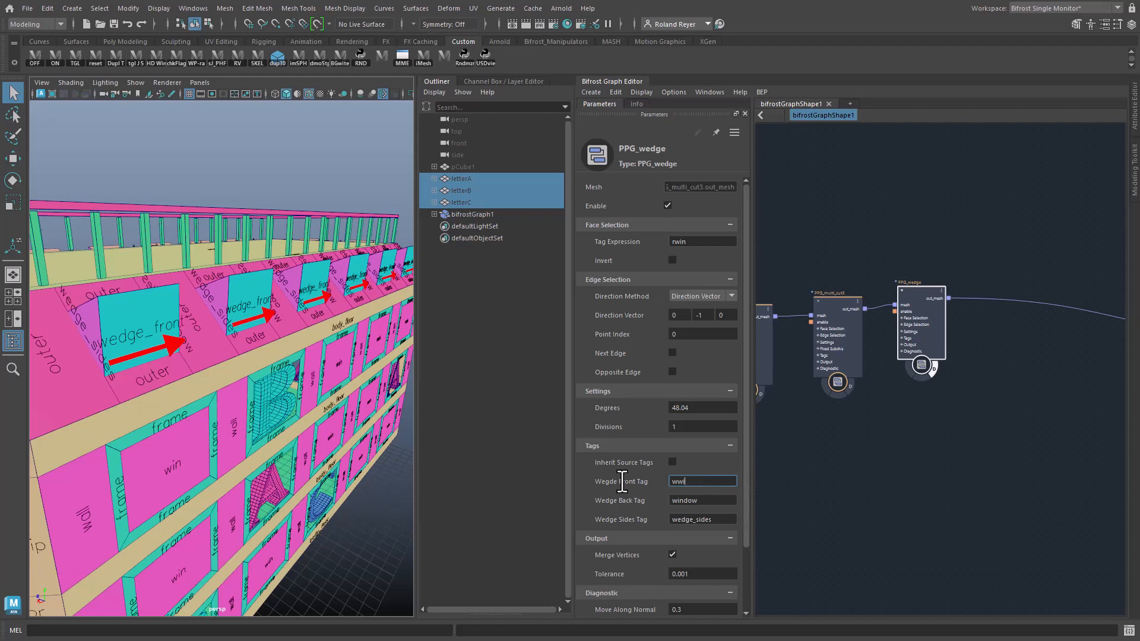
key("Return")
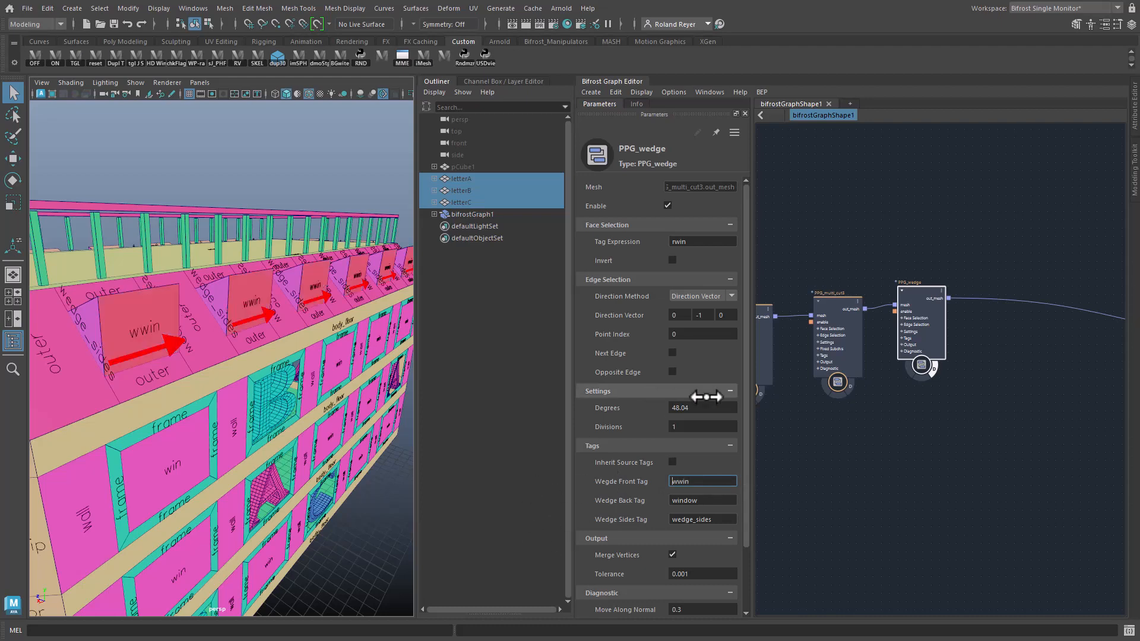
left_click(1014, 506)
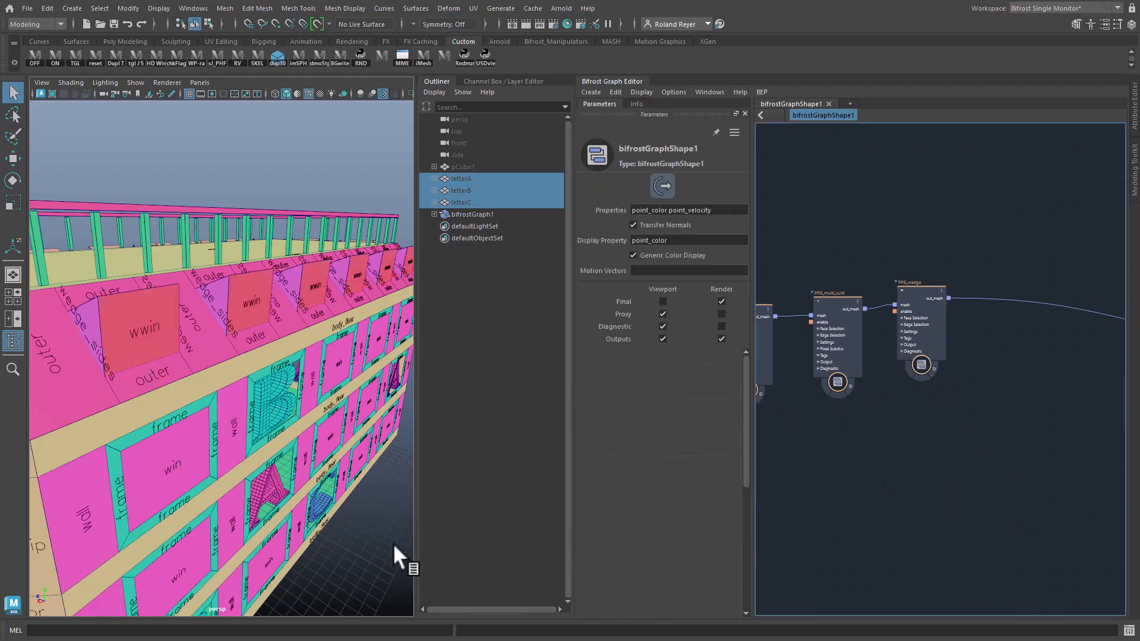
left_click_drag(394, 554, 323, 483, "alt")
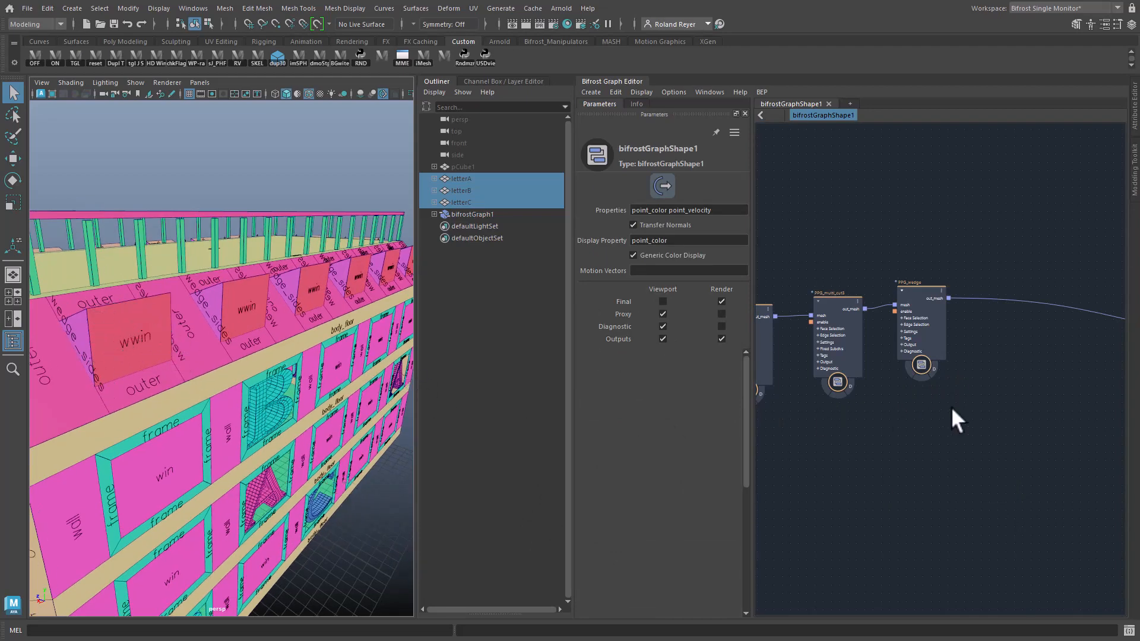
Step: Insert a PPG_transform node after PPG_wedge and set its Tag Expression to wwin
left_click(997, 299)
key("Tab")
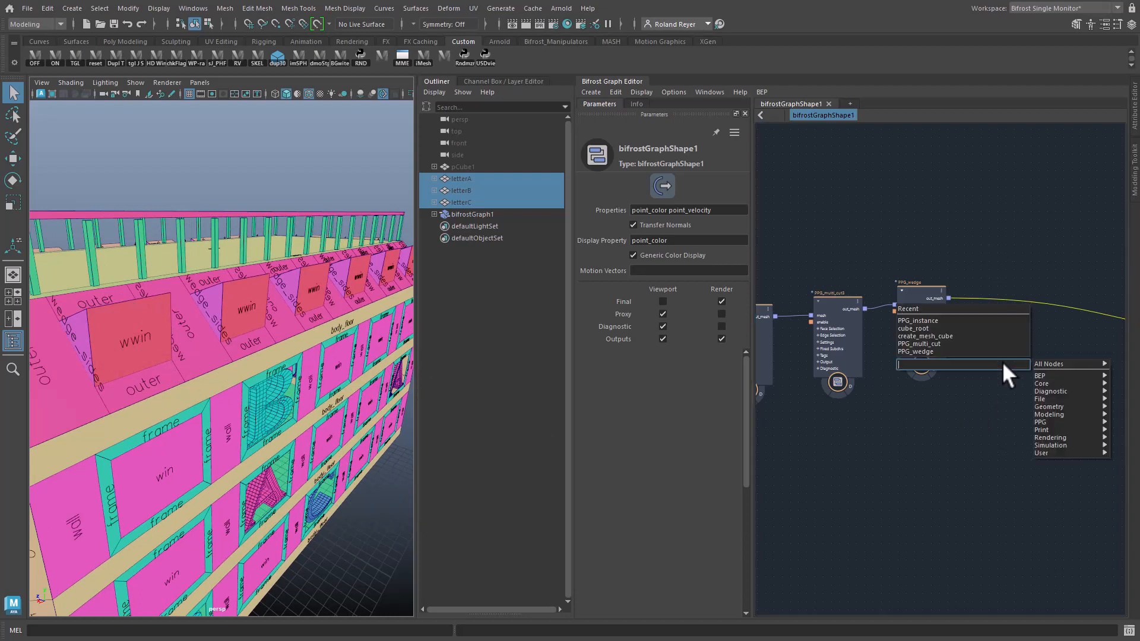
type("ppgtr")
key("Return")
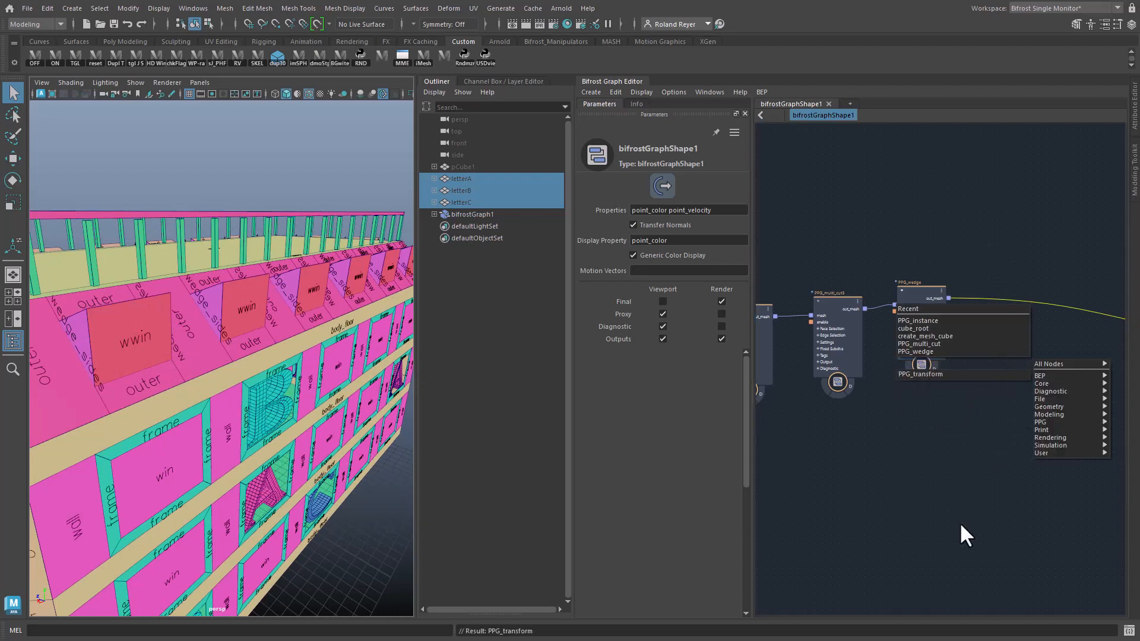
left_click_drag(1005, 395, 1001, 313)
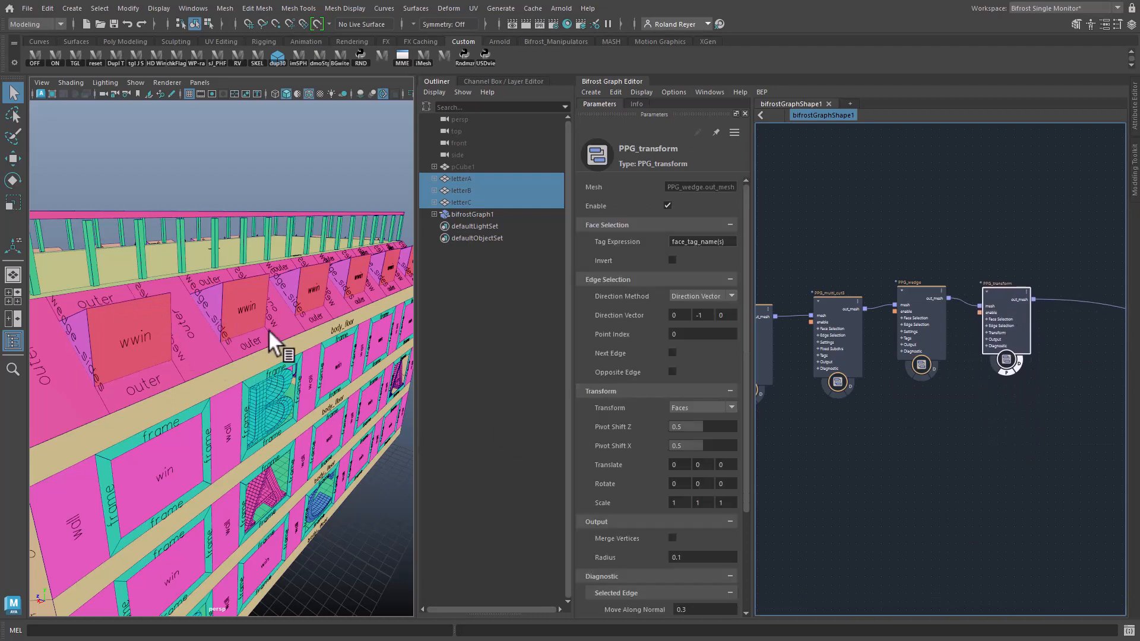
left_click(726, 242)
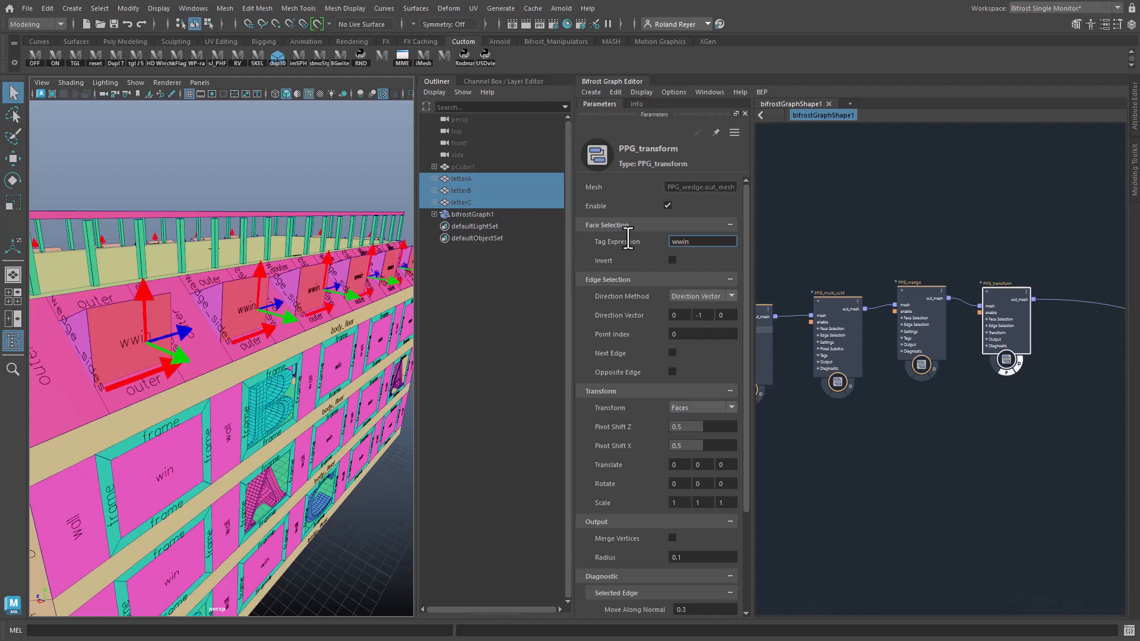
Step: Try reducing the X Scale of the wwin faces about the default pivot in PPG_transform and reset it to 1
left_click_drag(259, 408, 274, 408, "alt")
right_click_drag(315, 430, 308, 431, "alt")
middle_click_drag(152, 428, 175, 431, "alt")
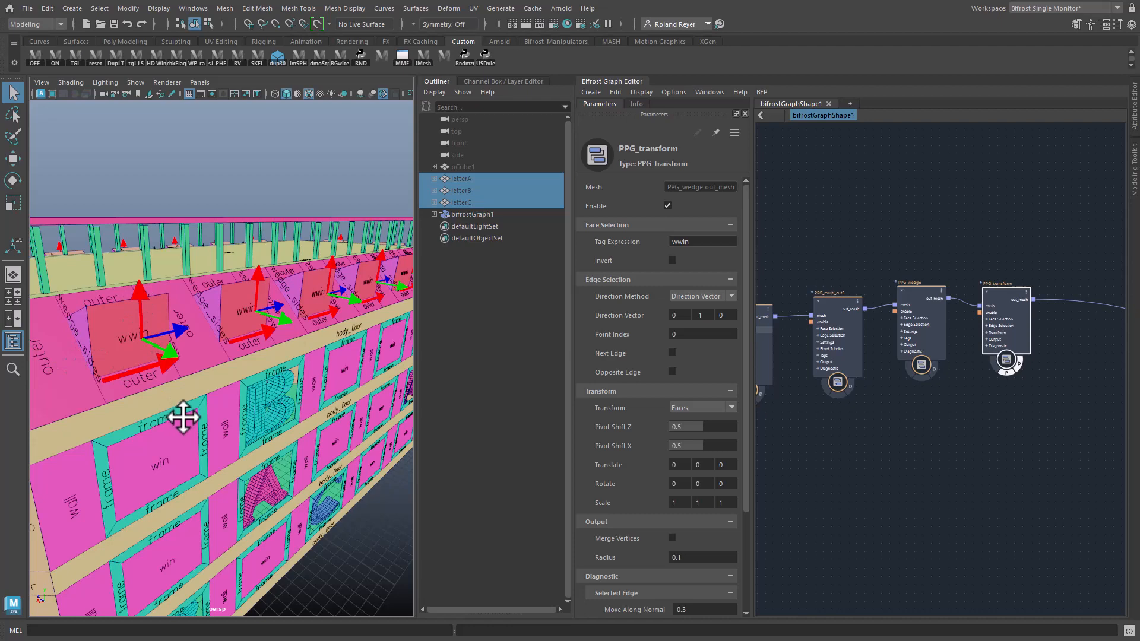
left_click_drag(746, 478, 750, 526)
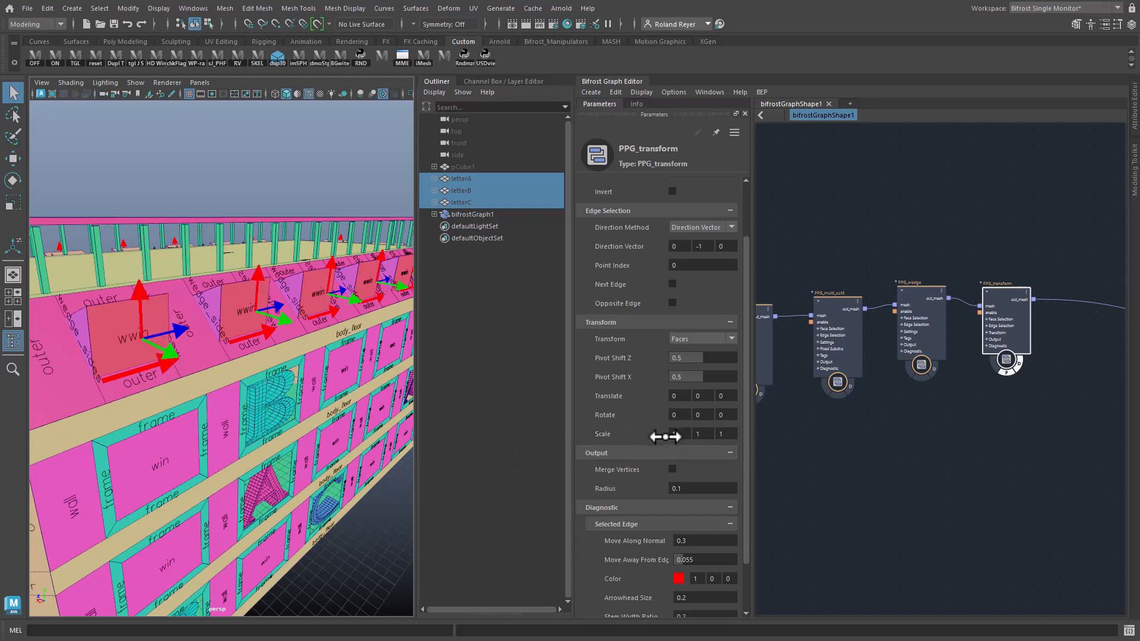
left_click_drag(680, 432, 620, 430)
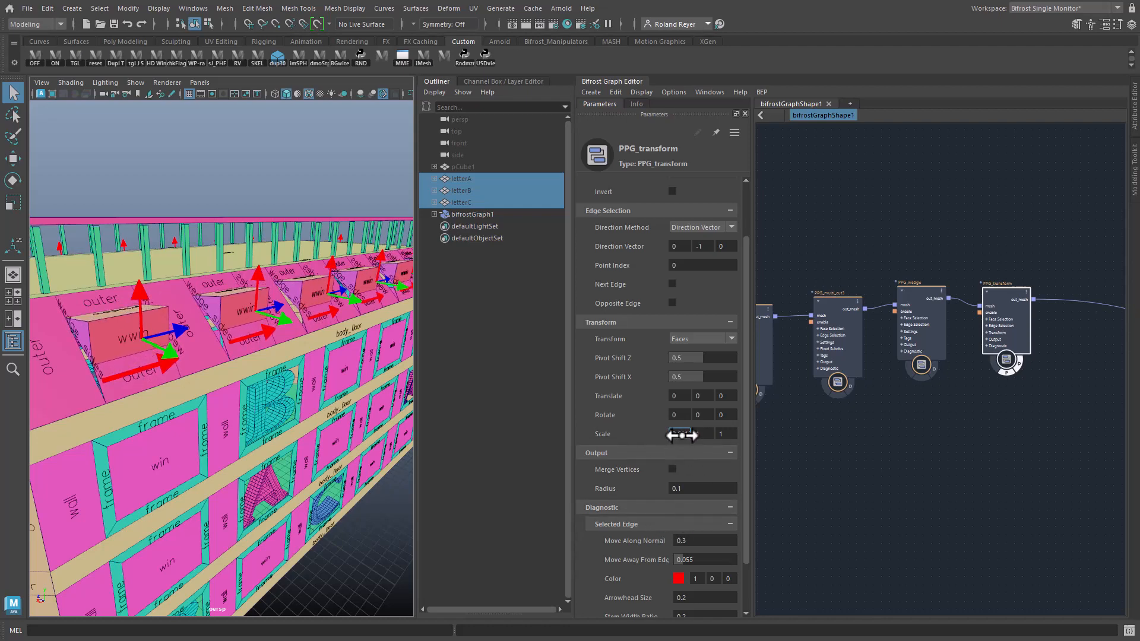
key("Return")
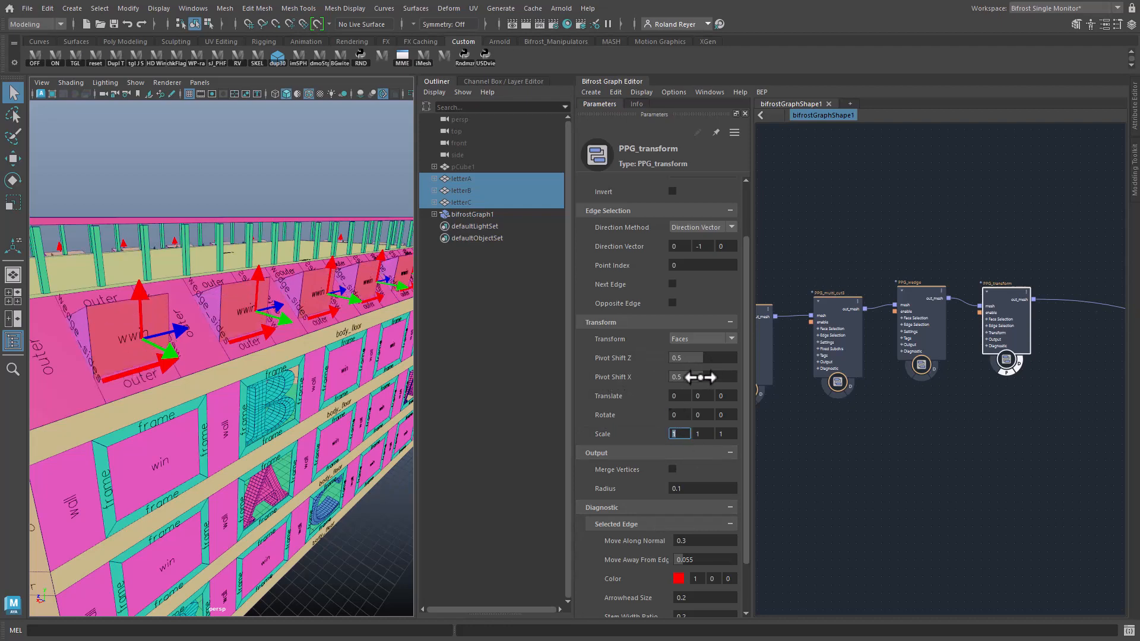
Step: Set Pivot Shift X of PPG_transform to 0 and its X Scale to about 0.61
left_click_drag(701, 377, 618, 411)
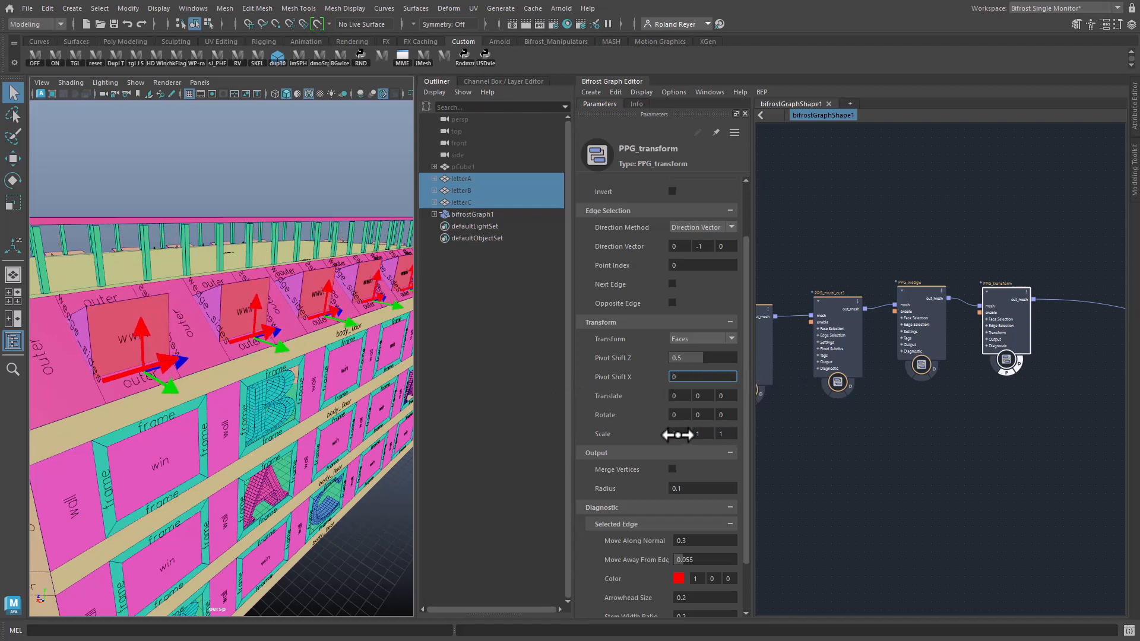
left_click_drag(666, 435, 637, 440)
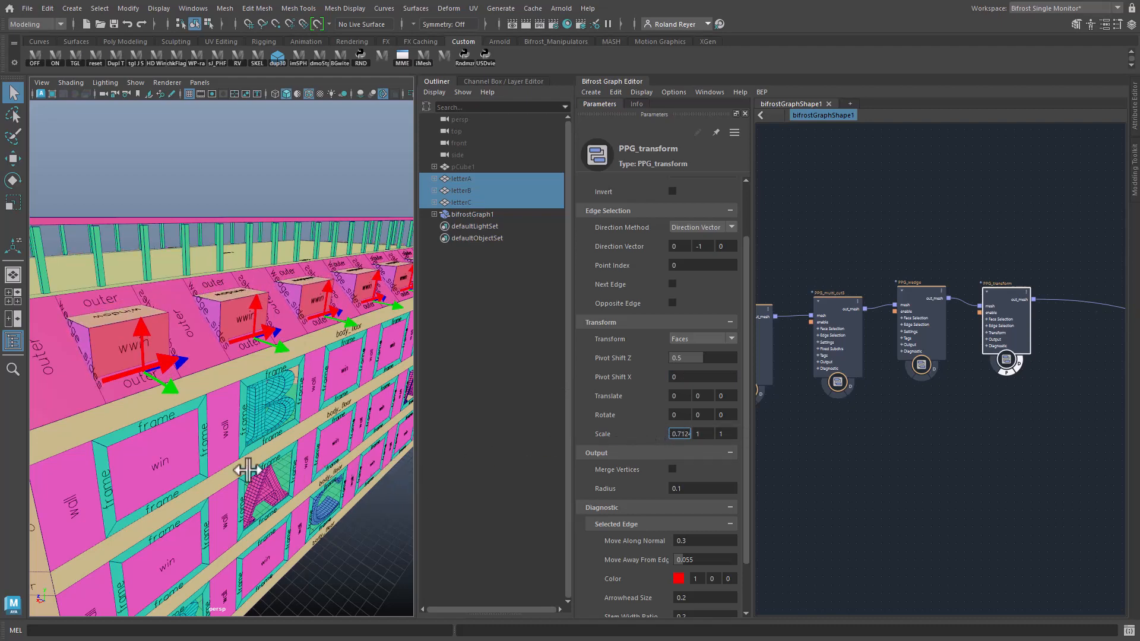
left_click_drag(247, 470, 283, 475, "alt")
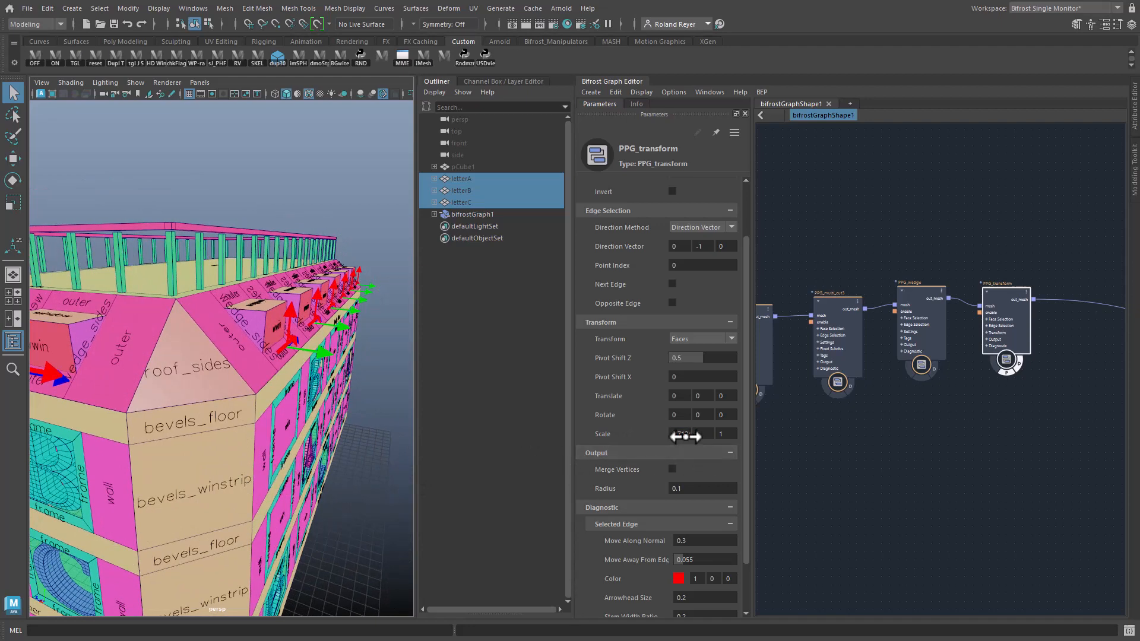
left_click_drag(678, 438, 669, 439)
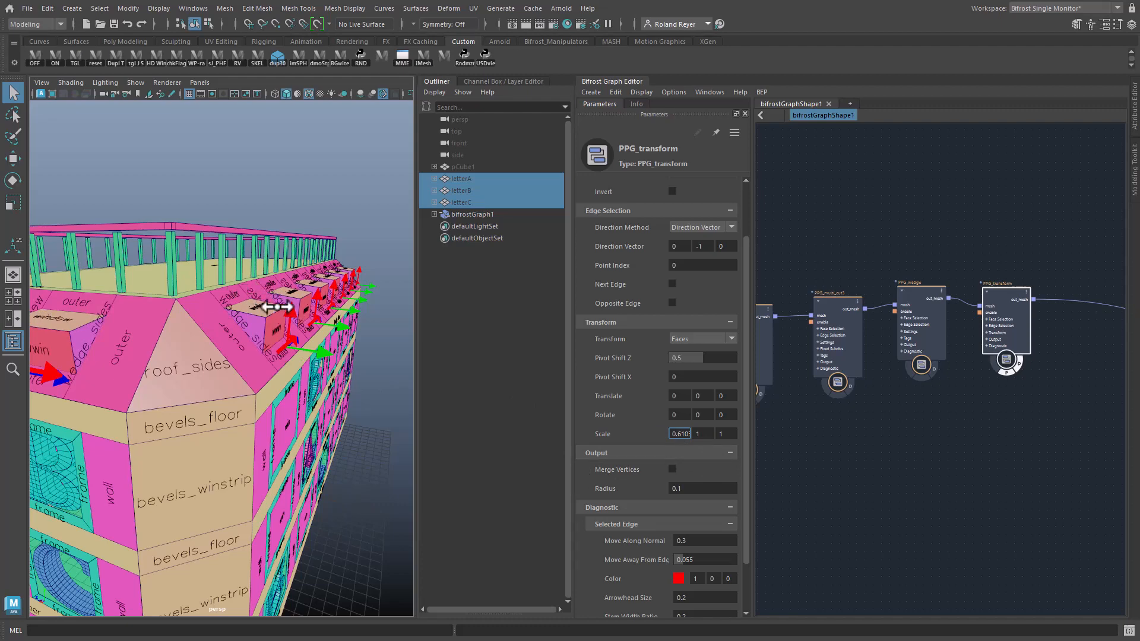
left_click_drag(346, 459, 142, 353, "alt")
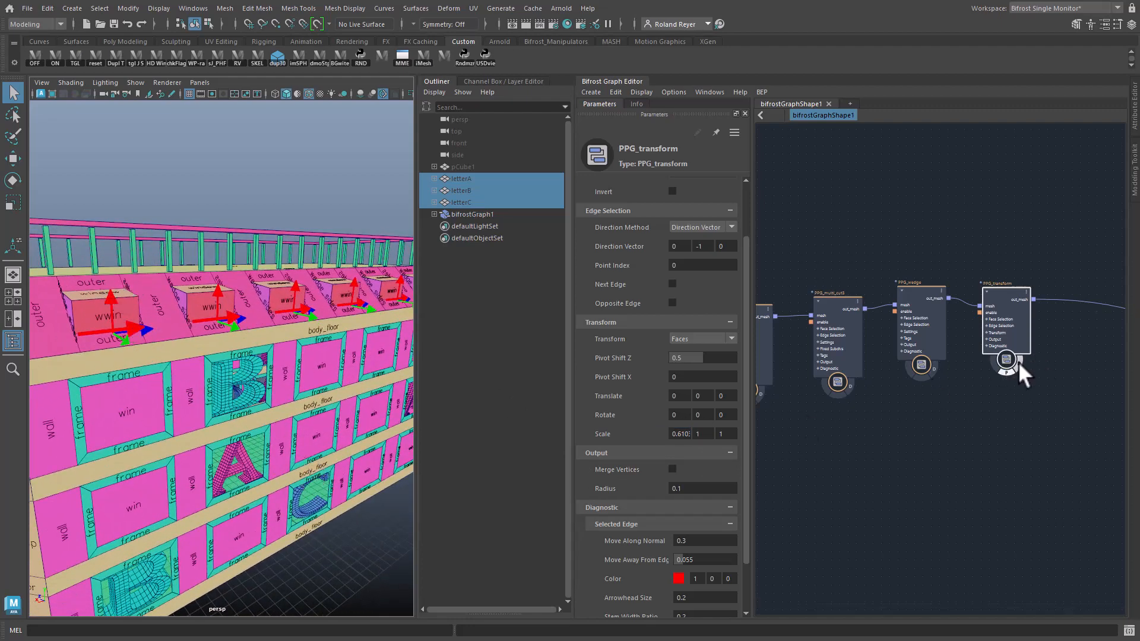
Step: Turn off the diagnostic display of PPG_transform and insert a PPG_extrude node after it
left_click(1007, 374)
middle_click_drag(974, 479, 962, 482, "alt")
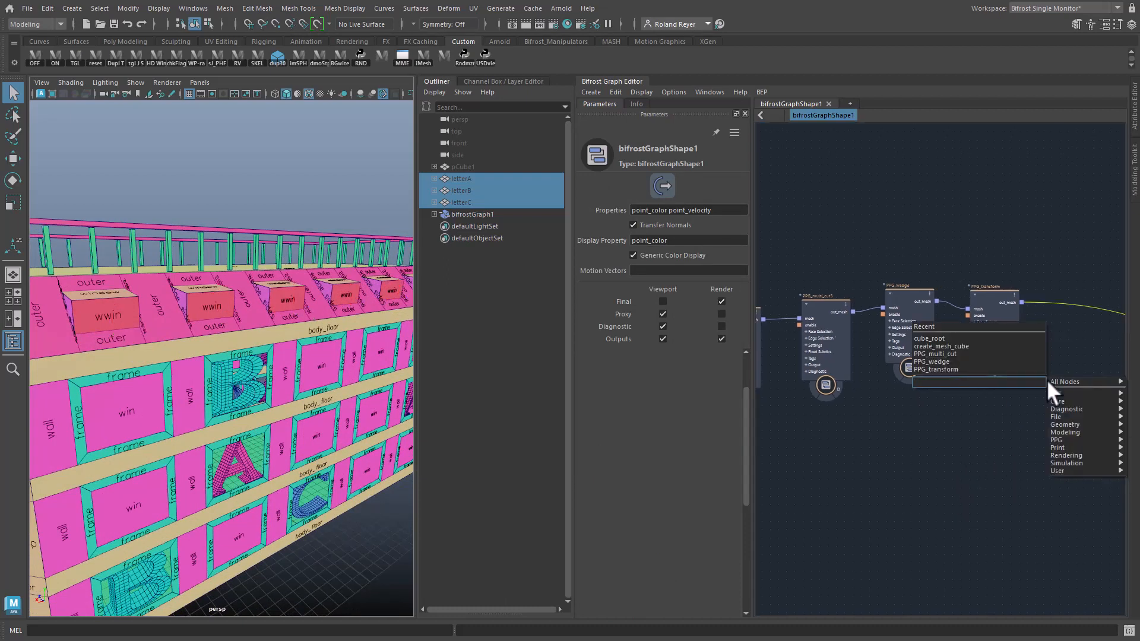
type("ppgex")
key("Return")
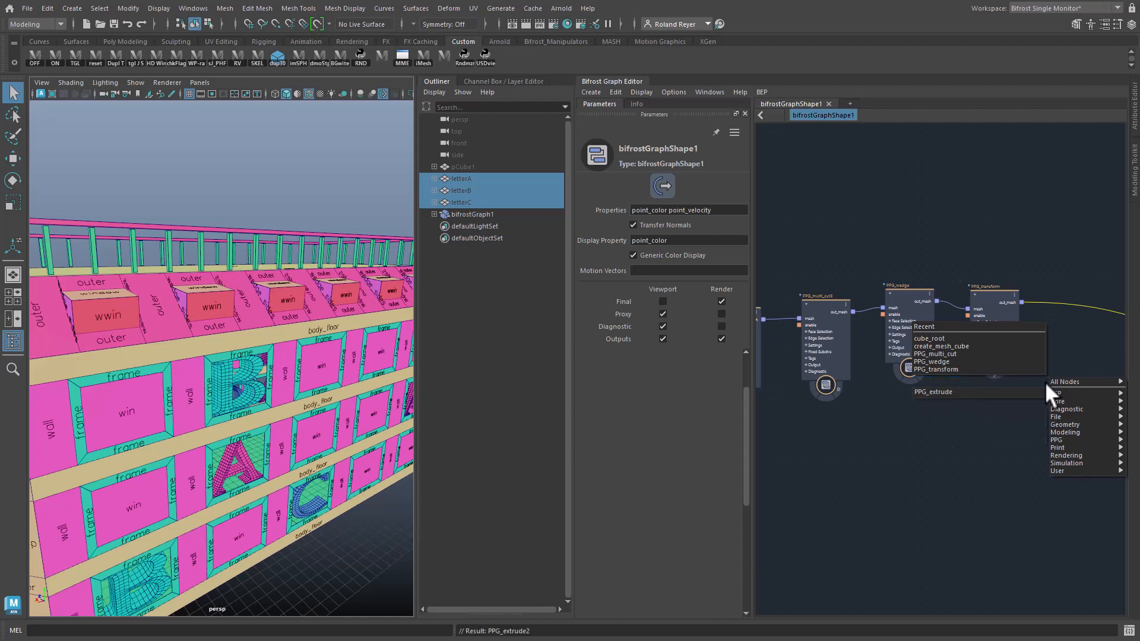
left_click_drag(1022, 416, 1069, 318)
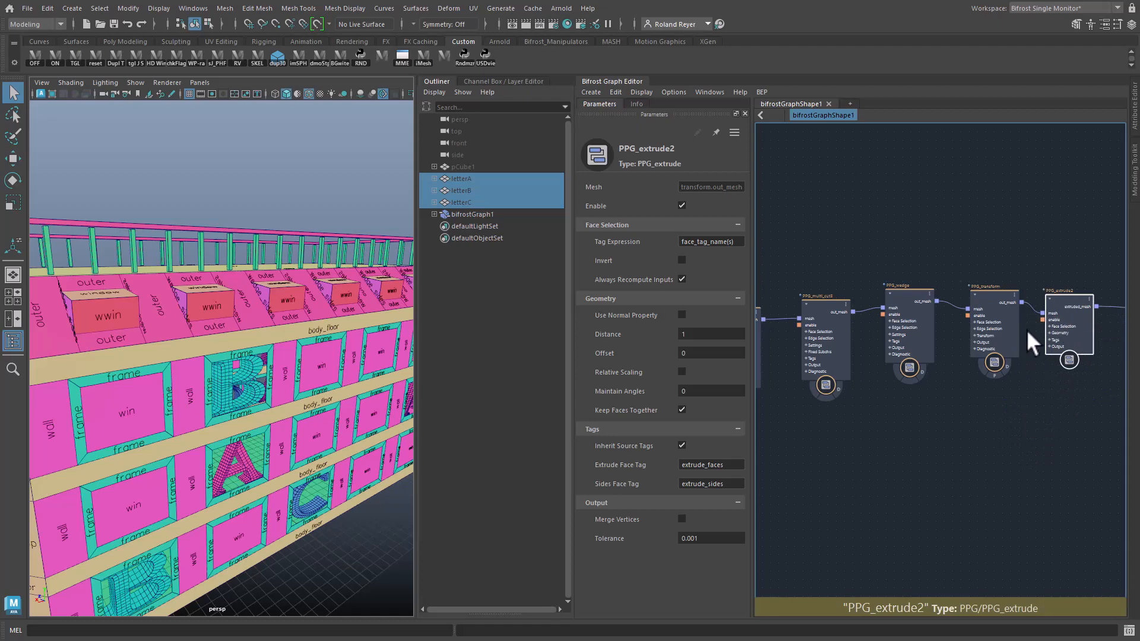
Step: Set PPG_extrude2's Tag Expression to wwin, its Distance to 0 and its Offset to -0.1341
left_click_drag(736, 242, 590, 250)
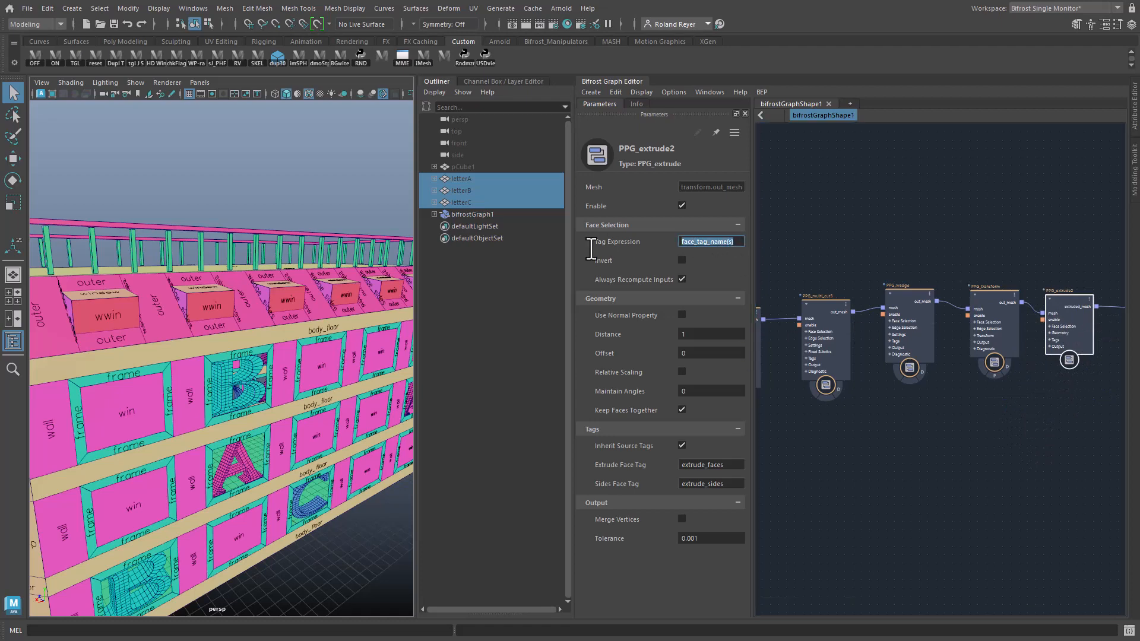
type("wwin")
key("Return")
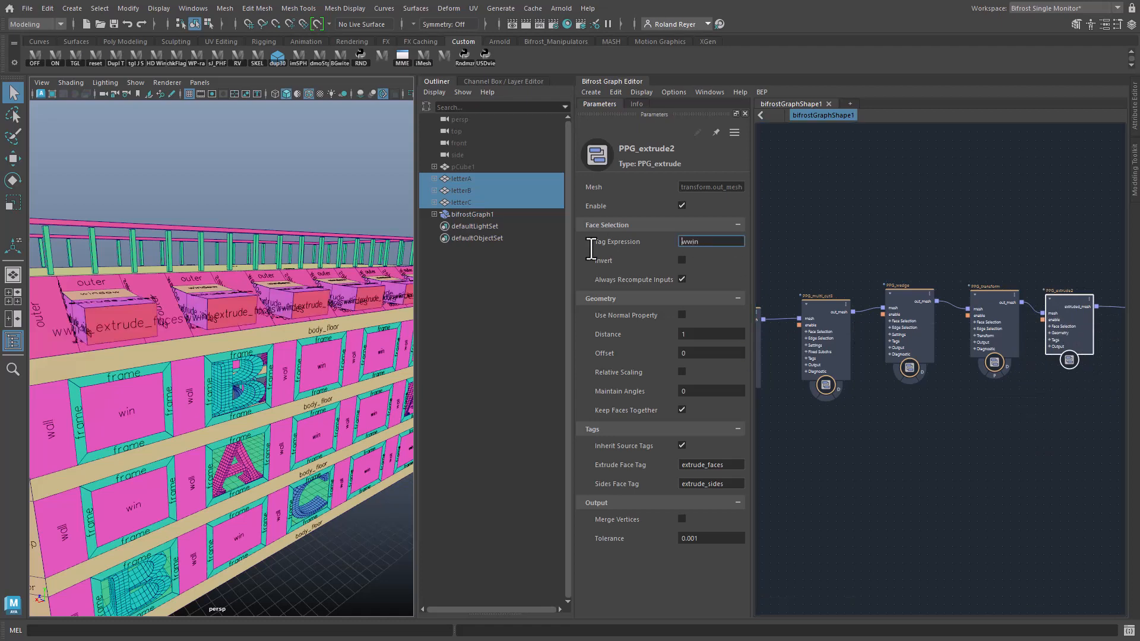
left_click(700, 335)
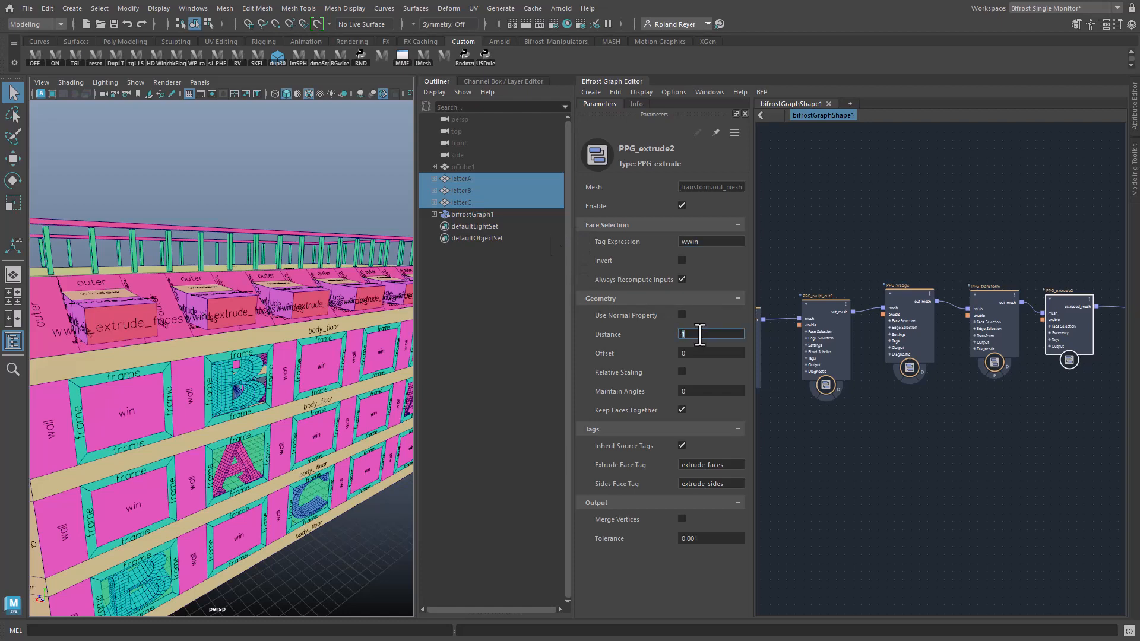
key("Return")
left_click_drag(644, 353, 614, 505)
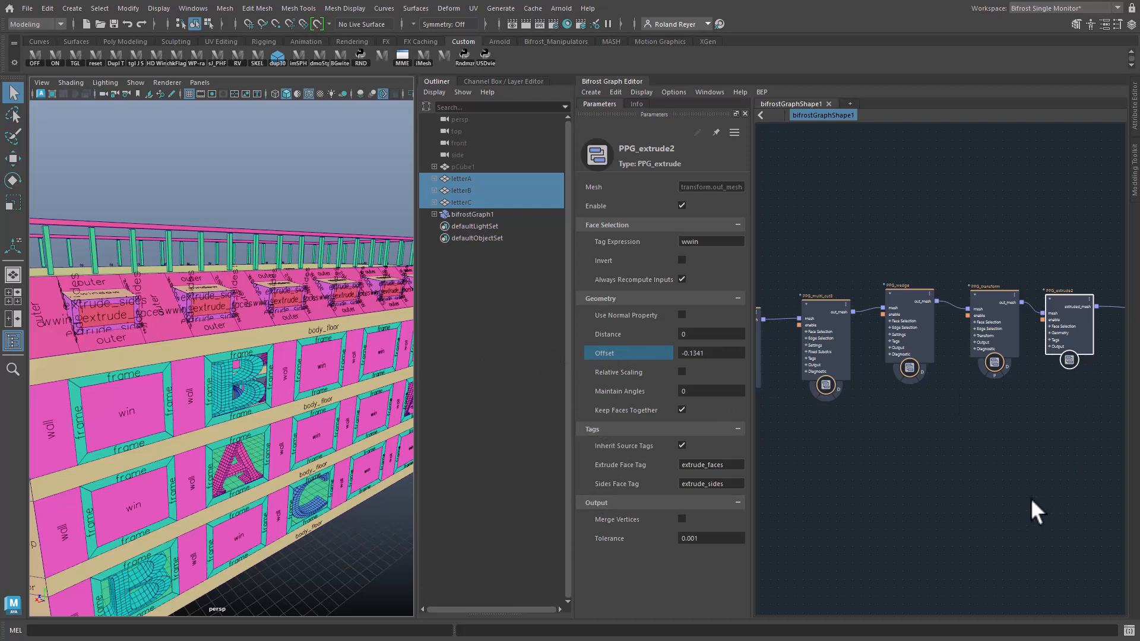
Step: Turn off the diagnostic display of the PPG_diagnostic node to hide the face tag labels on the building
middle_click_drag(1031, 500, 787, 479, "alt")
left_click(1060, 357)
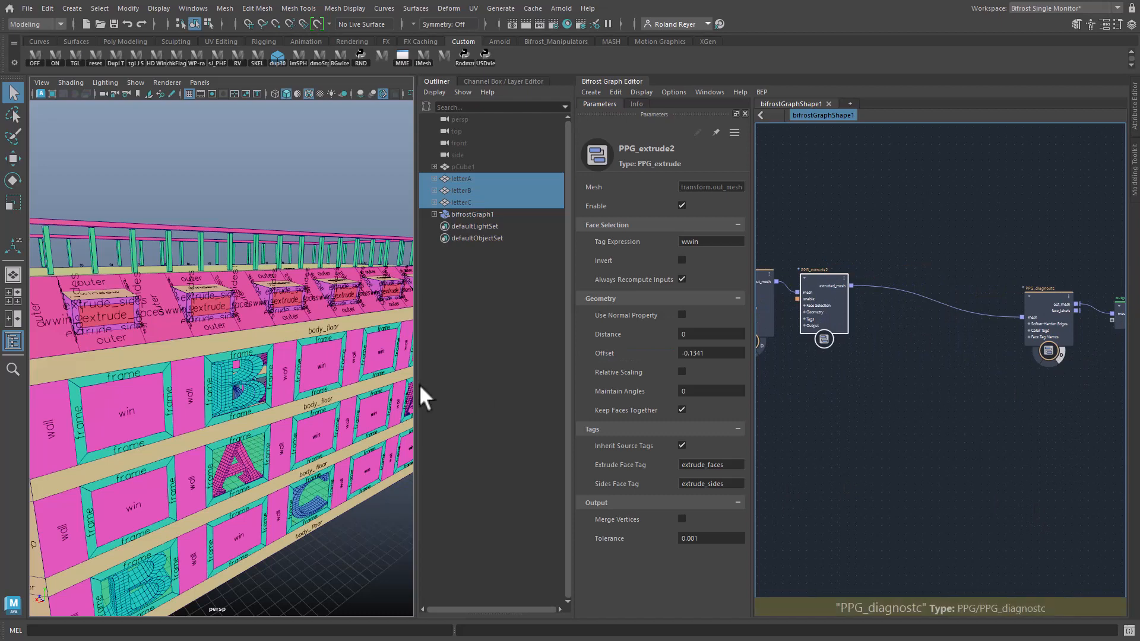
right_click_drag(371, 451, 242, 452, "alt")
middle_click_drag(283, 463, 289, 429, "alt")
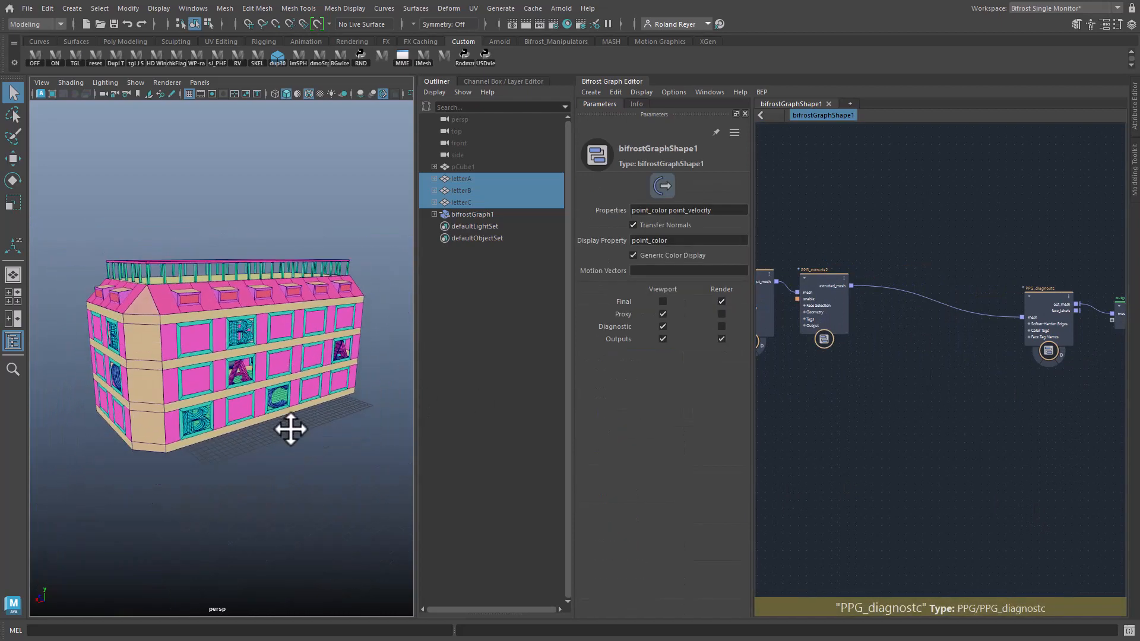
left_click_drag(220, 427, 287, 435, "alt")
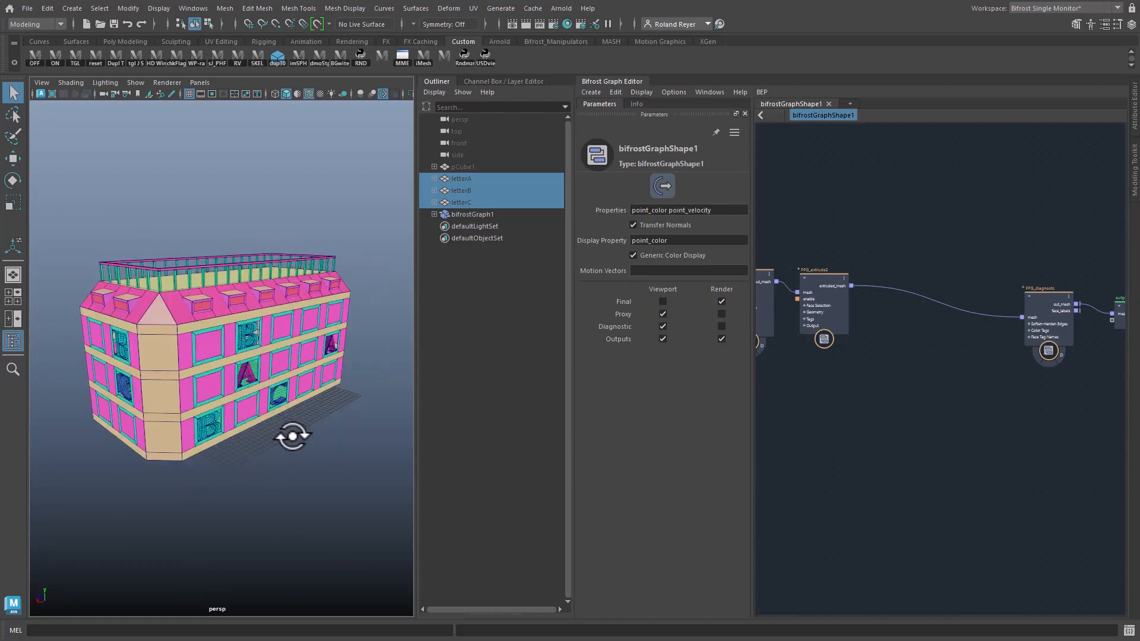
middle_click_drag(287, 435, 305, 439, "alt")
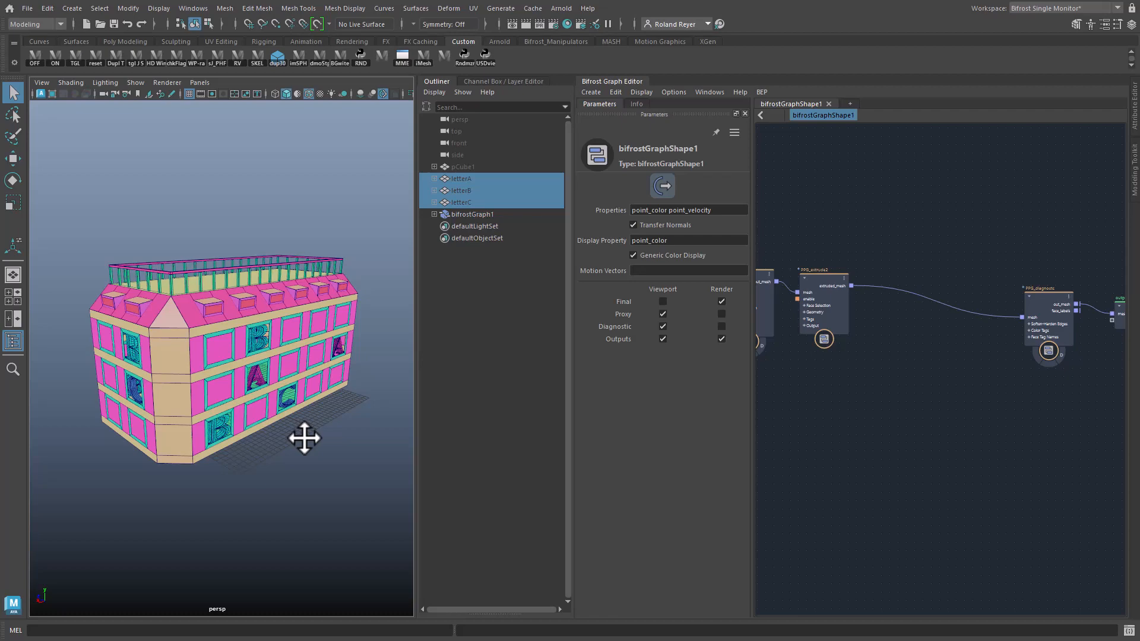
left_click_drag(308, 407, 232, 574, "alt")
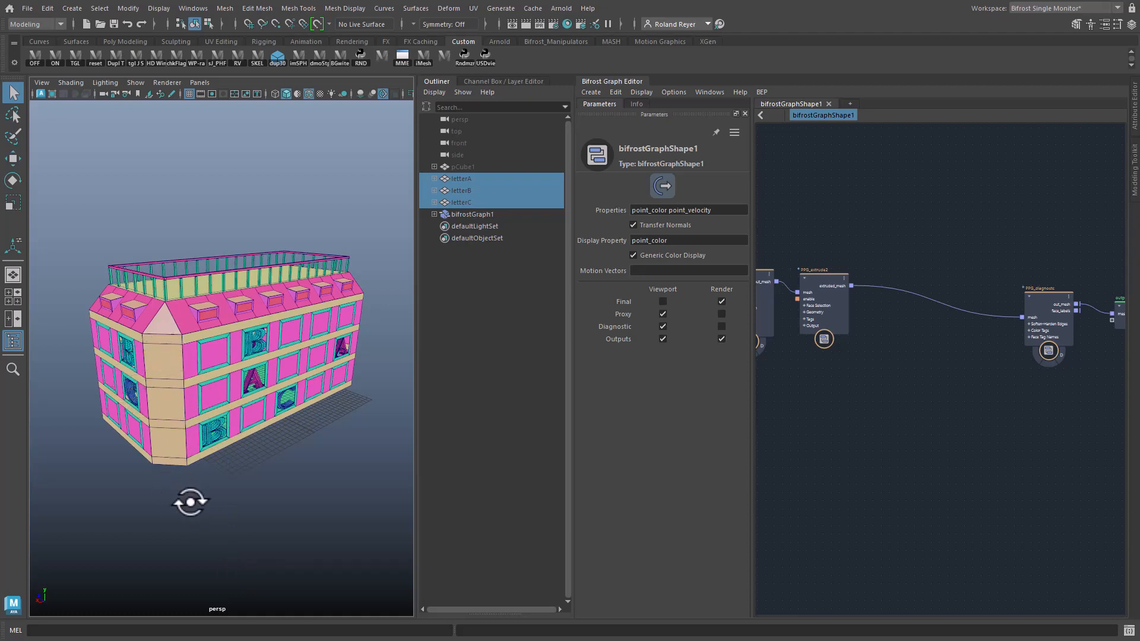
Step: Review the whole node network from the output back to the pCubeShape1 input
scroll(982, 454, "down", 2)
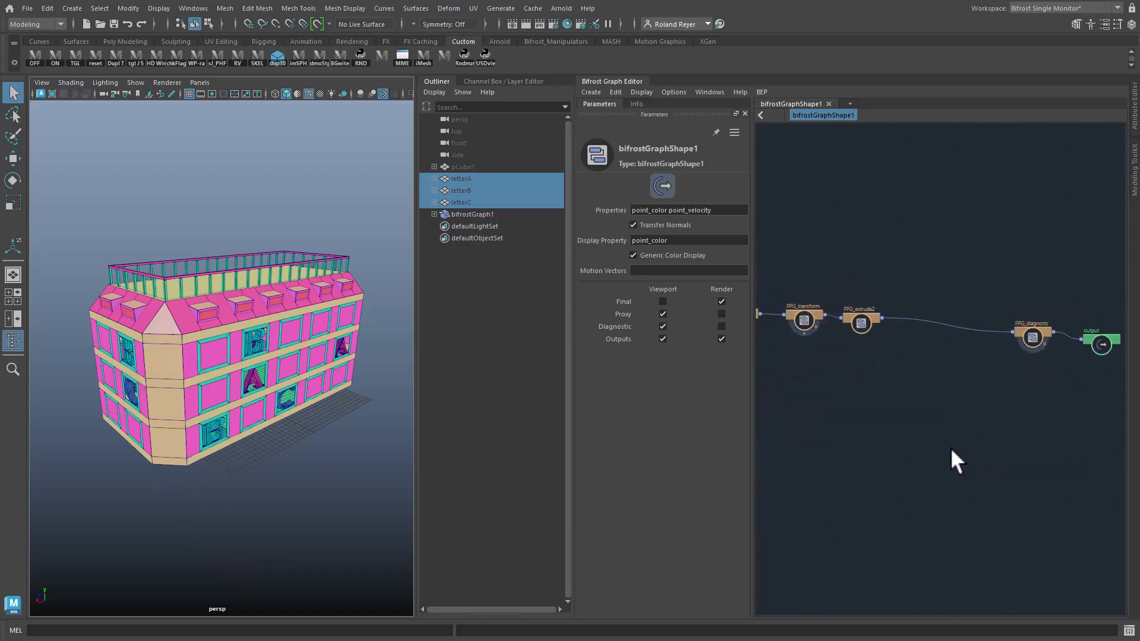
scroll(951, 449, "down", 1)
mouse_move(900, 450)
middle_mouse_down("alt")
mouse_move(1091, 435)
mouse_move(1028, 421)
middle_mouse_up("alt")
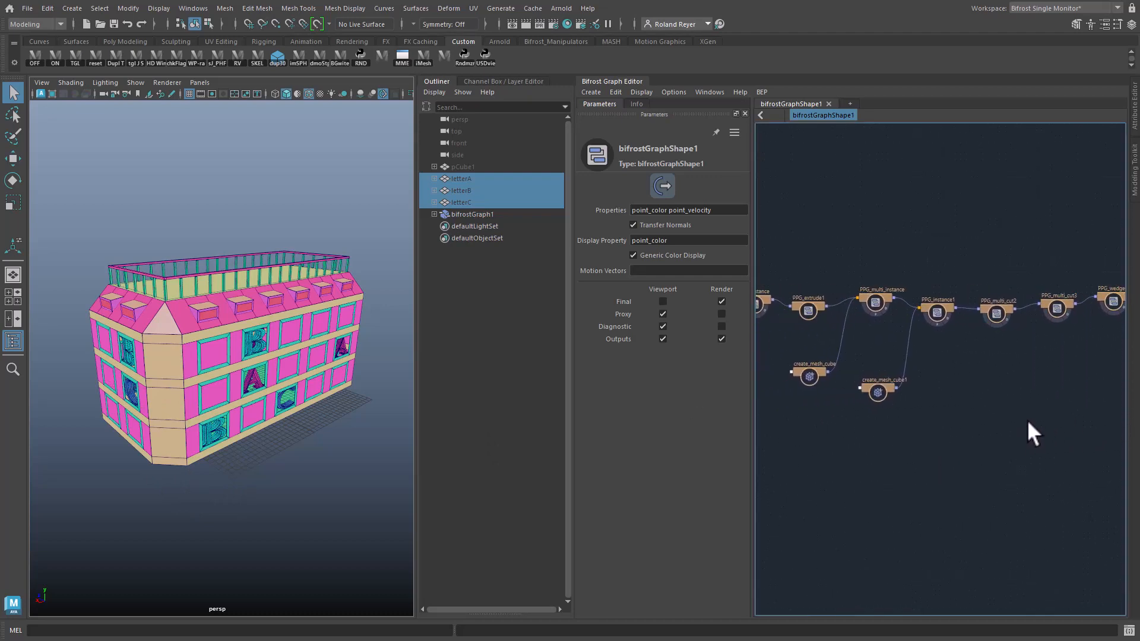
scroll(1009, 427, "down", 2)
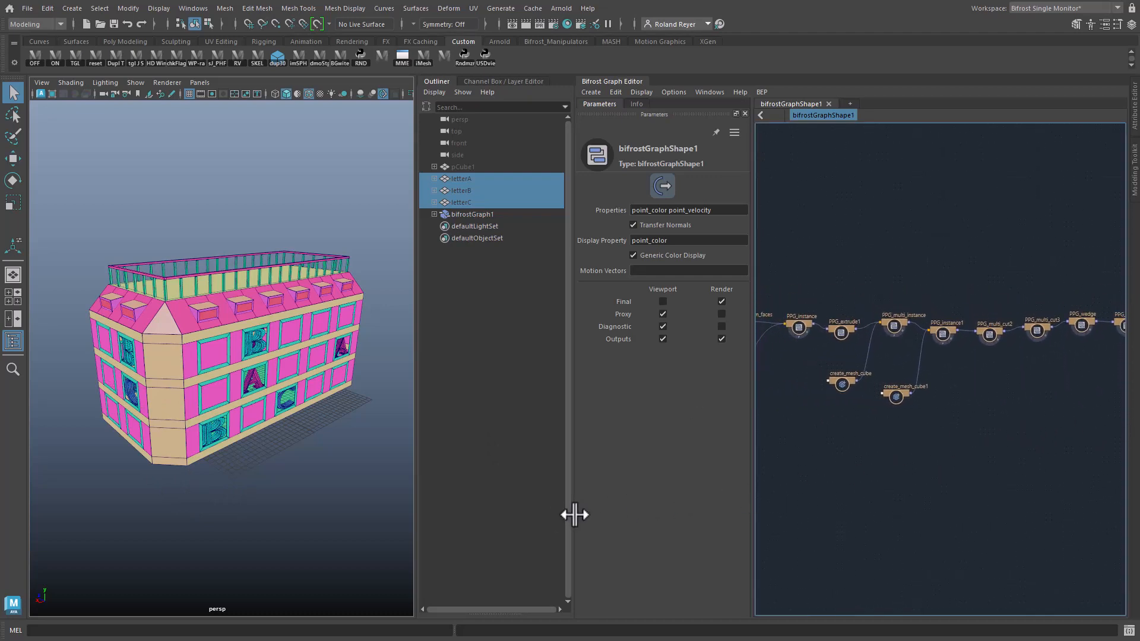
left_click_drag(574, 514, 341, 523)
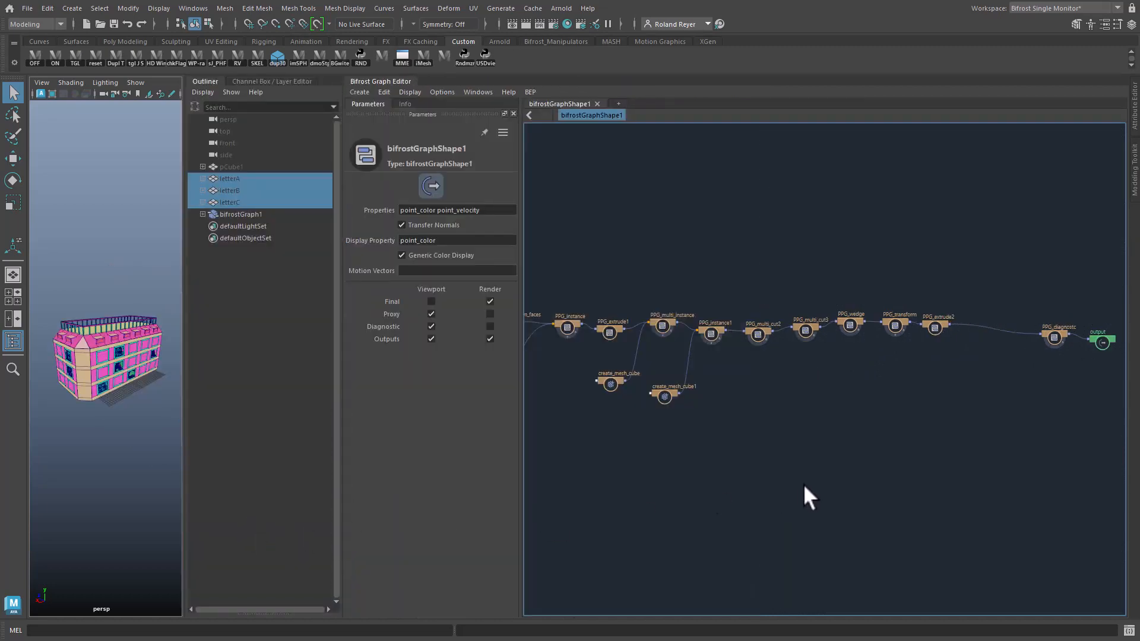
mouse_move(844, 448)
middle_mouse_down("alt")
mouse_move(825, 465)
mouse_move(1137, 457)
mouse_move(827, 447)
mouse_move(1069, 433)
mouse_move(1060, 429)
middle_mouse_up("alt")
middle_click_drag(633, 463, 663, 451, "alt")
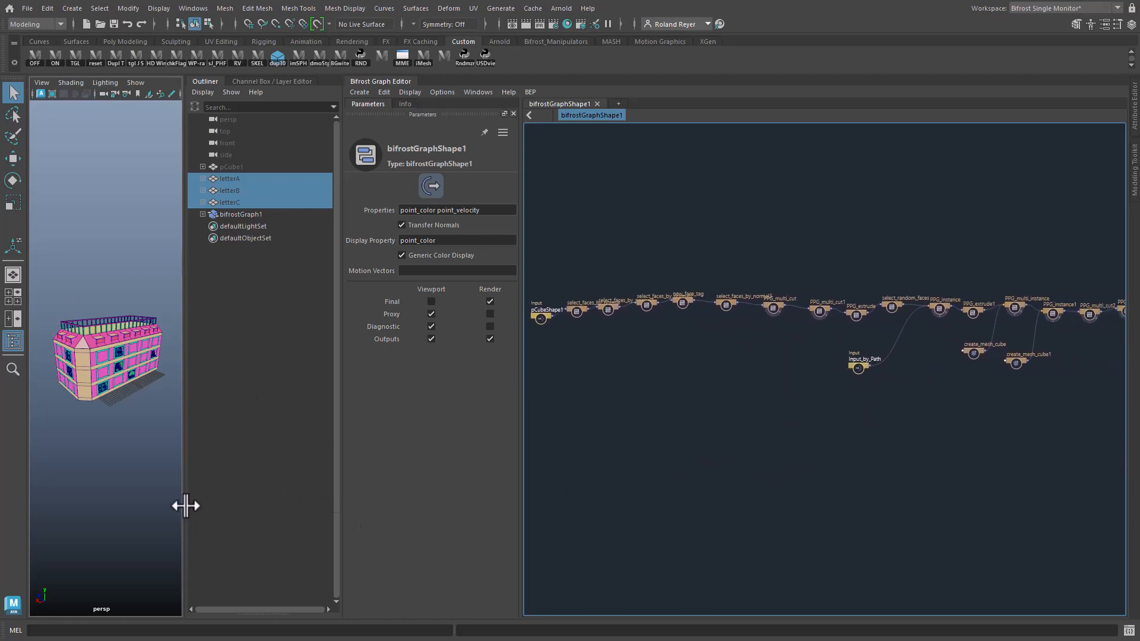
Step: Increase the Height of pCube1's polyCube2 input to 17.91 to make the building taller
left_click_drag(183, 504, 764, 520)
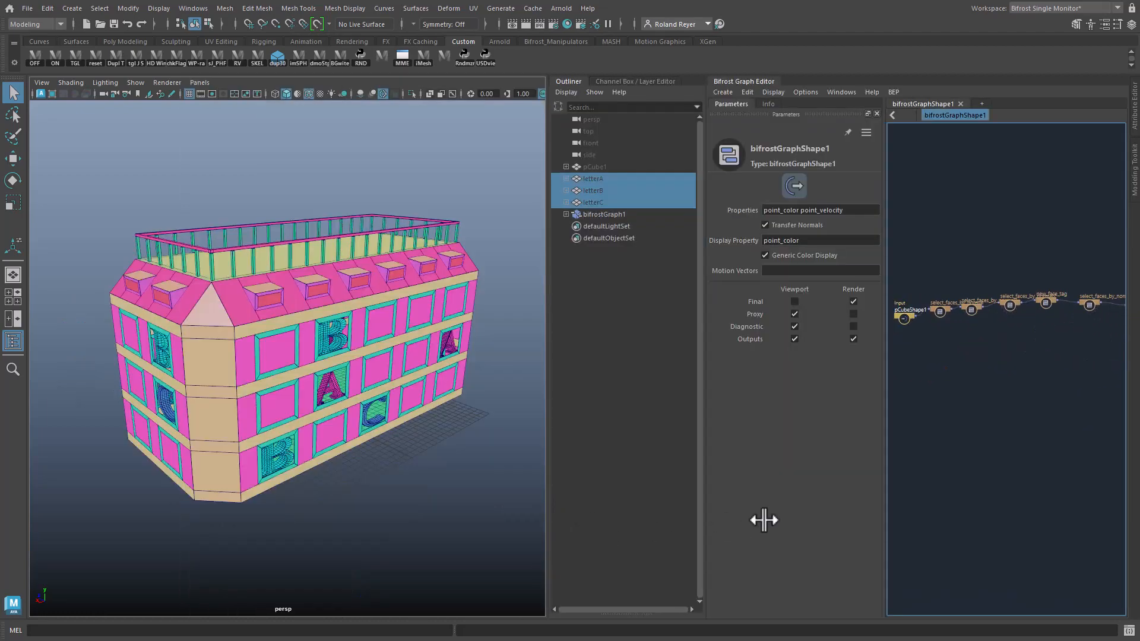
left_click(592, 167)
left_click(636, 81)
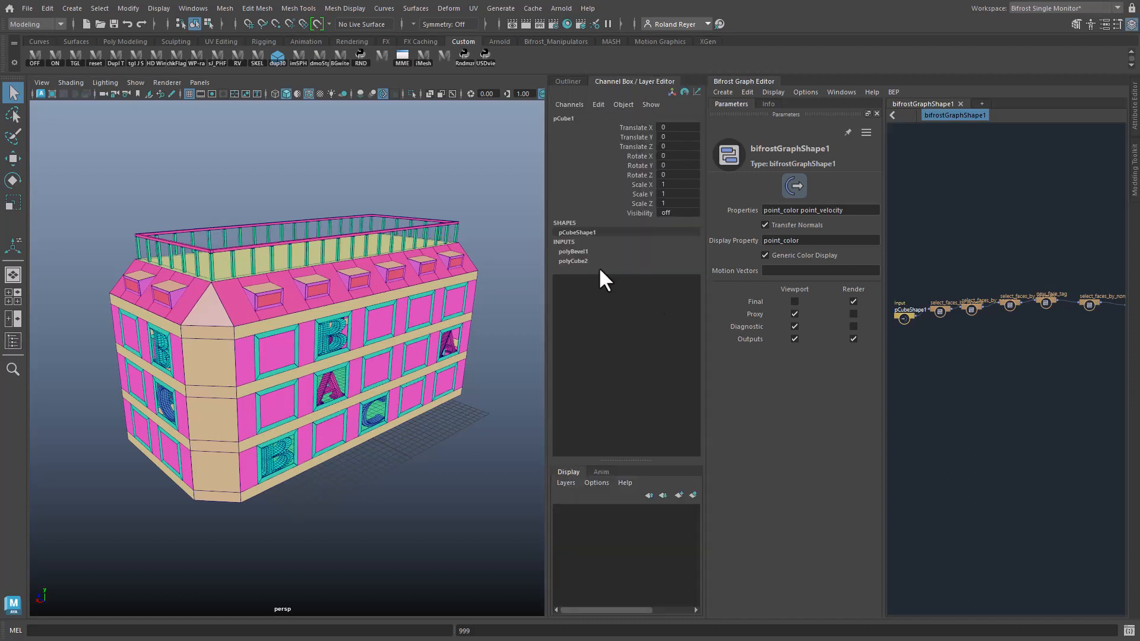
left_click(580, 261)
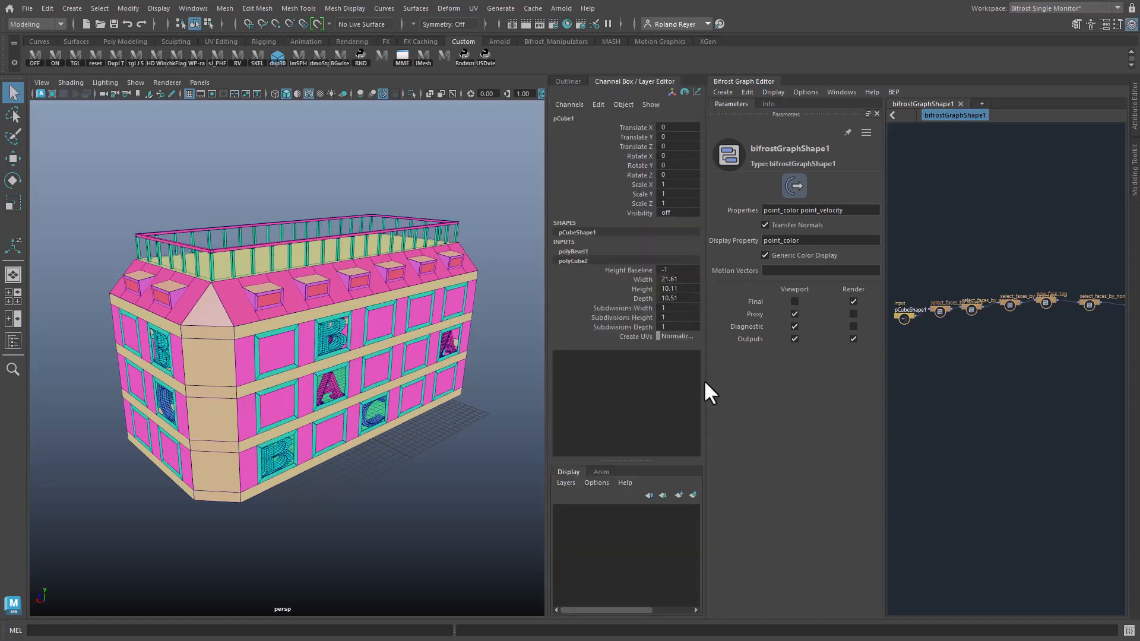
left_click(641, 288)
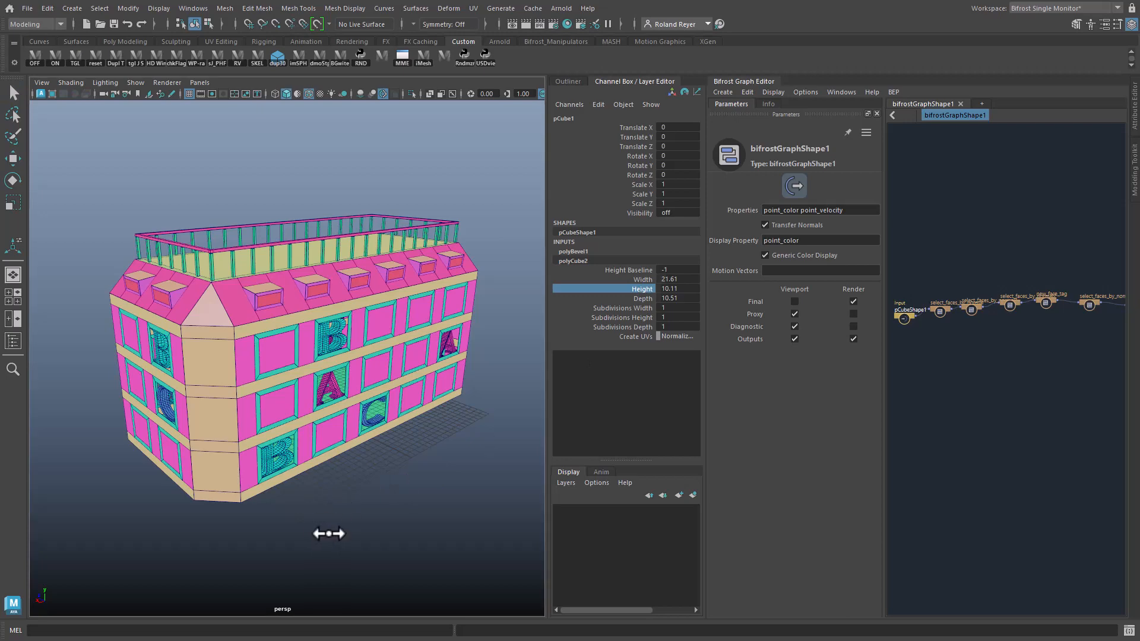
middle_click_drag(326, 534, 374, 543)
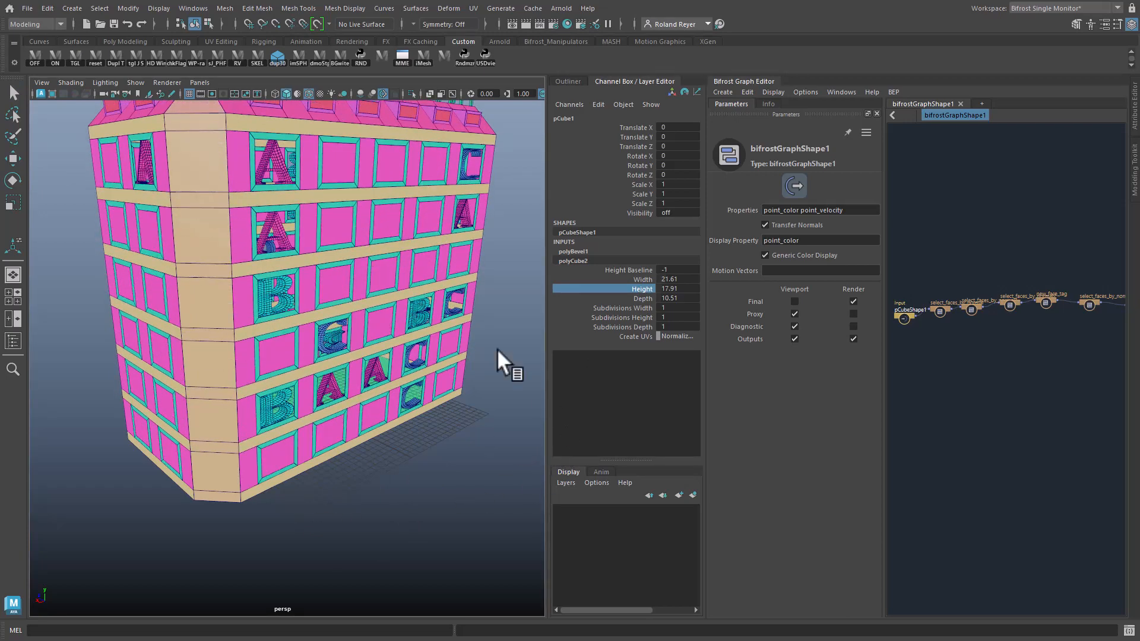
left_click_drag(460, 450, 415, 508, "alt")
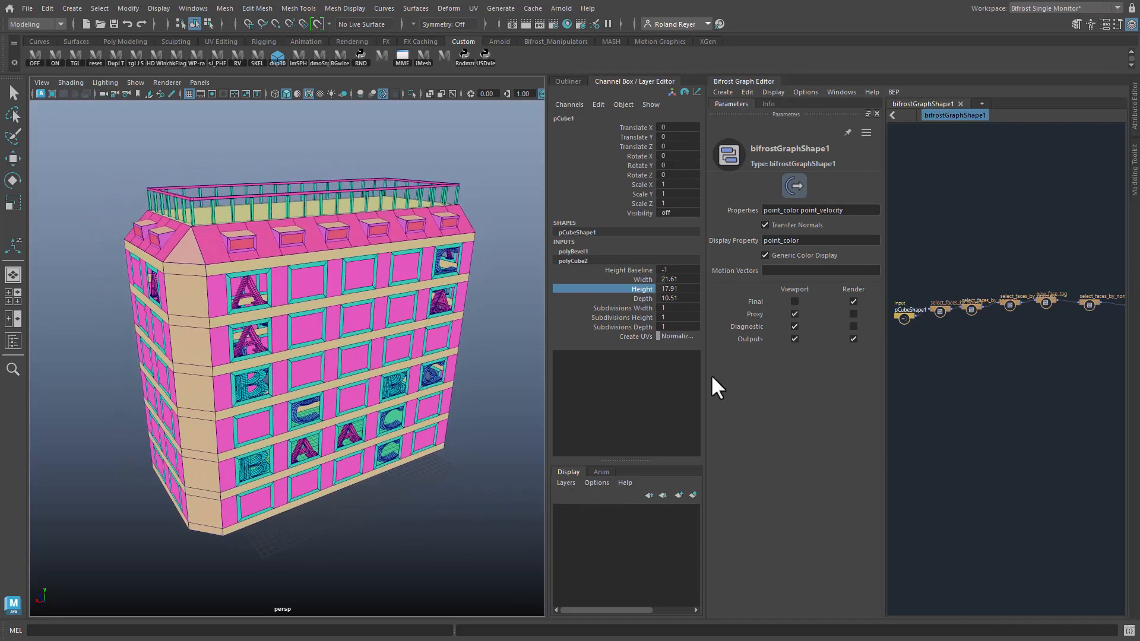
Step: Increase the Depth of pCube1's polyCube2 input to 25.01 to make the building deeper
left_click(636, 296)
middle_click_drag(453, 550, 473, 558)
left_click_drag(390, 536, 249, 236, "alt")
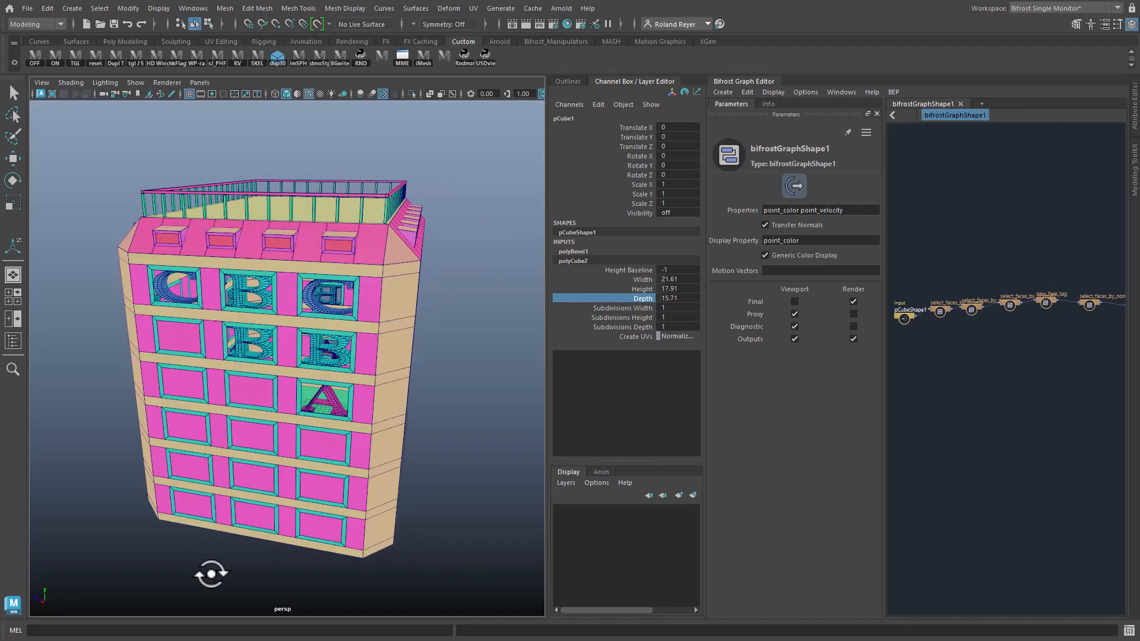
left_click_drag(222, 567, 224, 568, "alt")
middle_click_drag(242, 572, 402, 468)
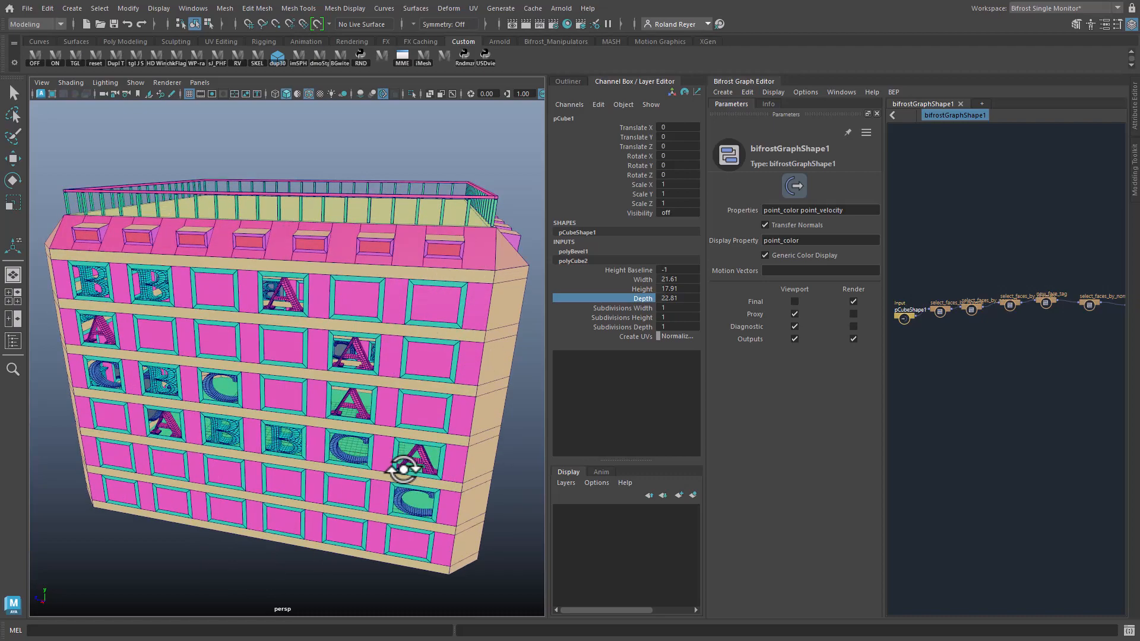
right_click_drag(403, 469, 279, 475, "alt")
left_click_drag(427, 484, 269, 491, "alt")
right_click_drag(269, 491, 341, 537, "alt")
middle_click_drag(342, 537, 389, 511, "alt")
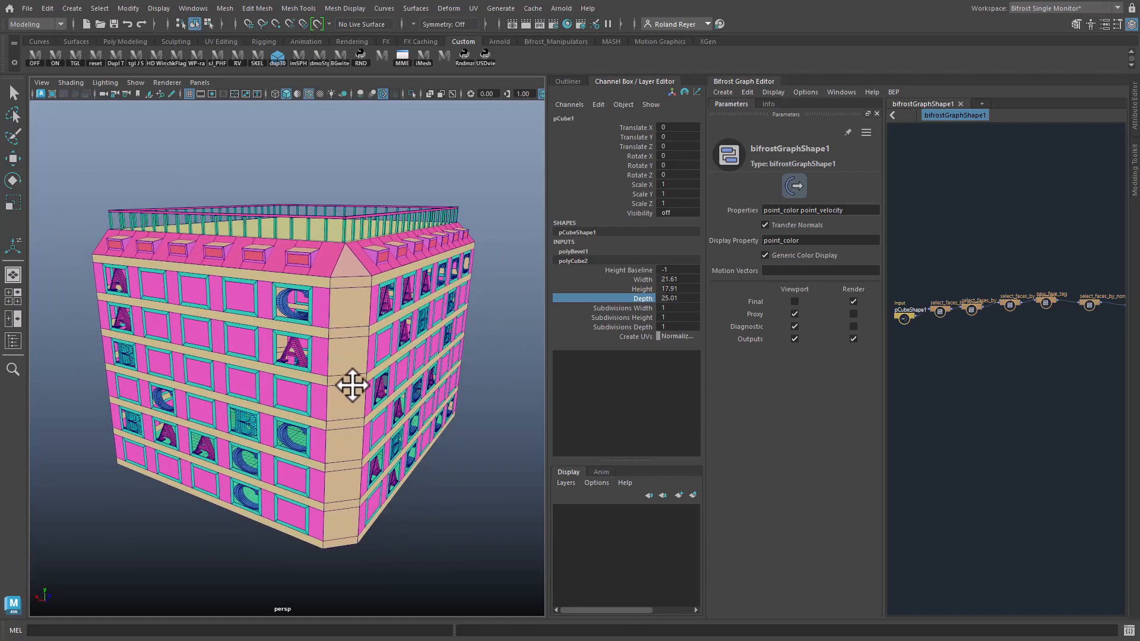
left_click_drag(352, 386, 314, 430, "alt")
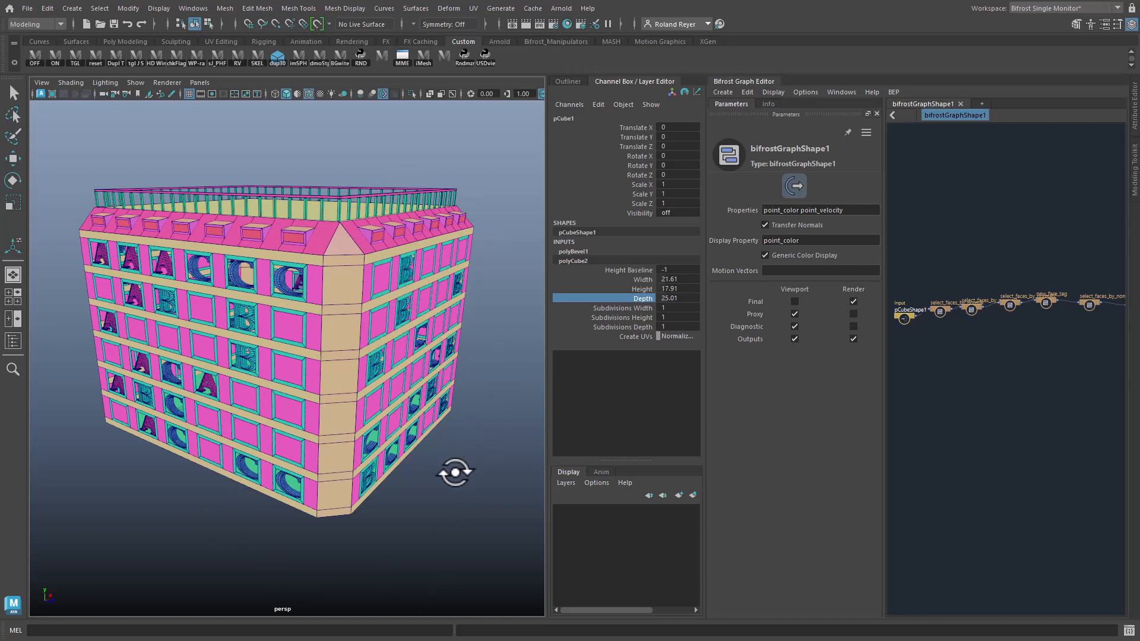
Step: Inspect the parameters of the PPG_extrude2, PPG_transform and PPG_wedge nodes and examine the enlarged building from different sides
middle_click_drag(1031, 438, 1019, 392)
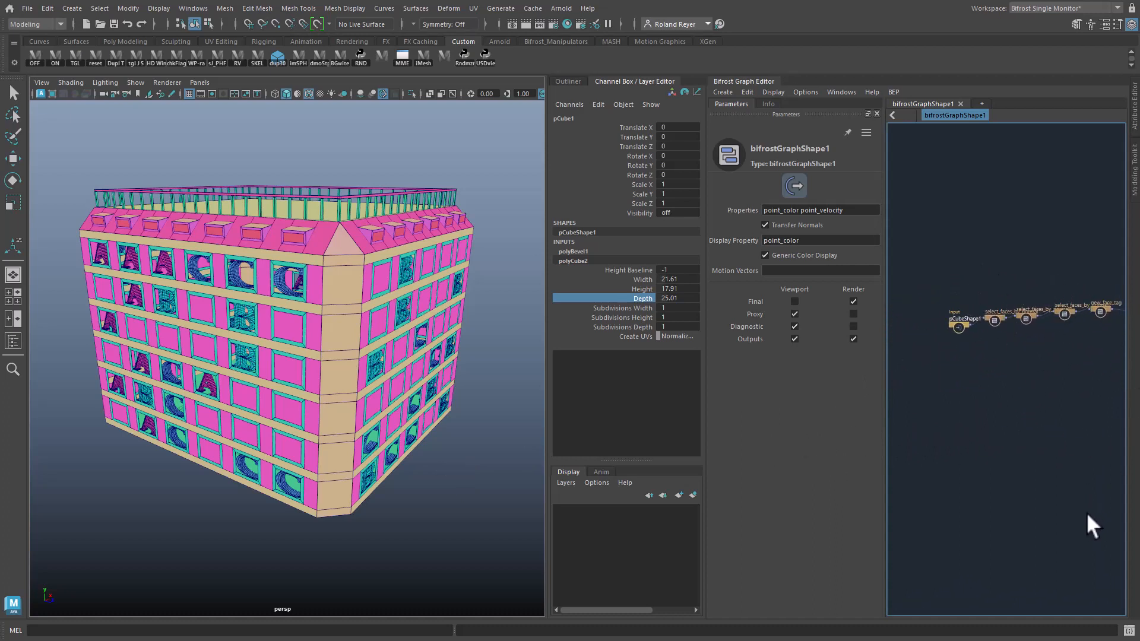
middle_click_drag(1088, 515, 1068, 516)
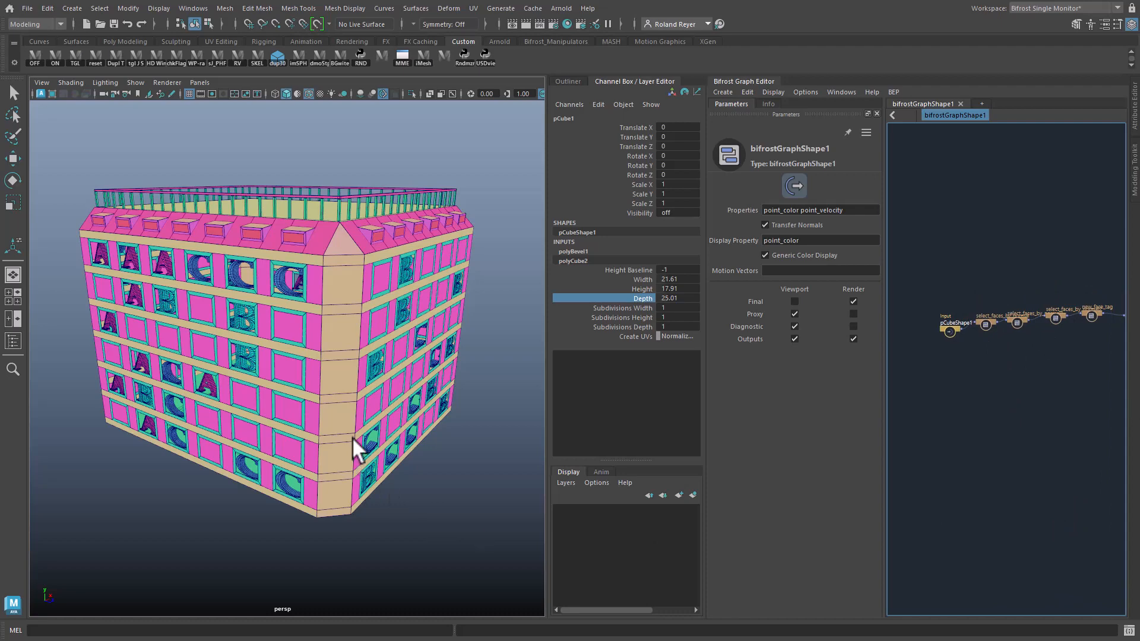
left_click_drag(351, 550, 287, 540, "alt")
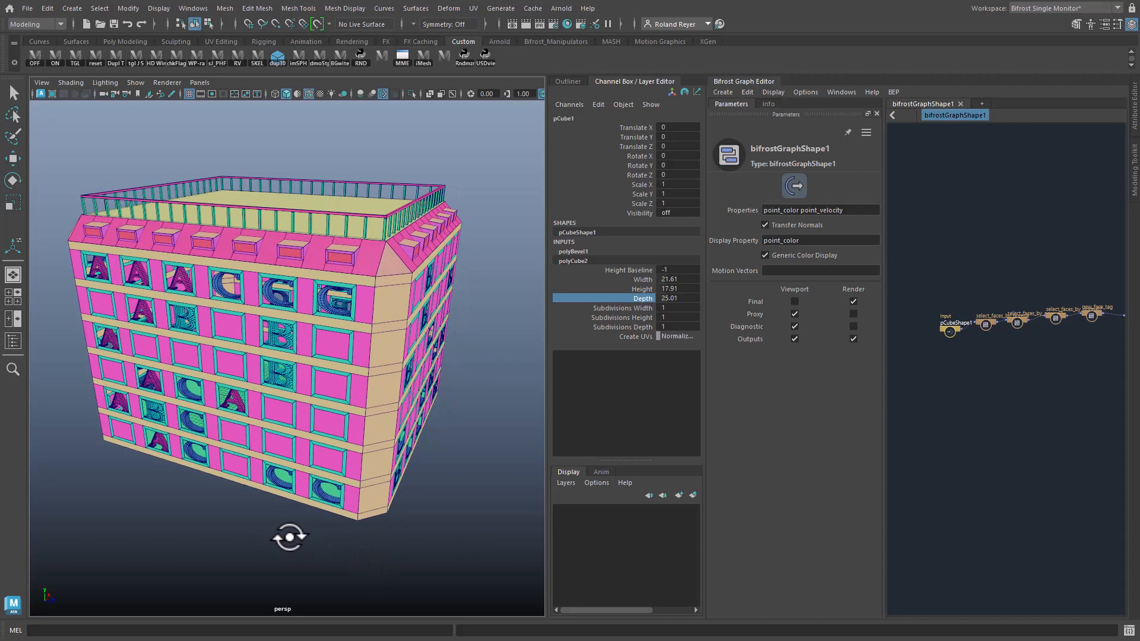
middle_click_drag(1055, 451, 817, 446)
middle_click_drag(1005, 451, 1055, 458)
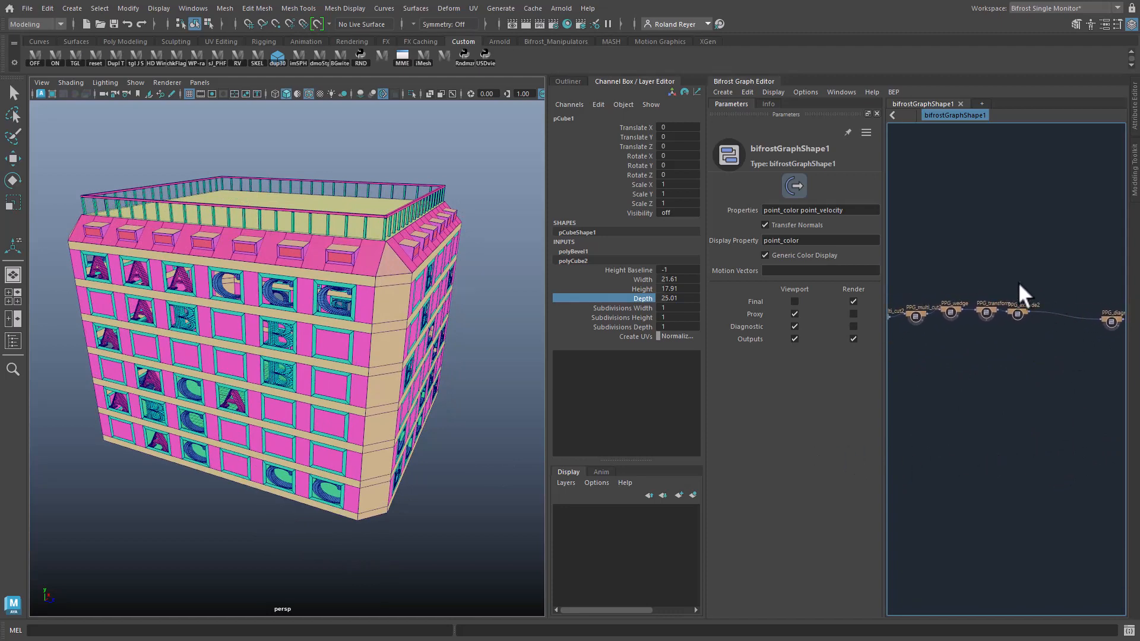
left_click(1017, 314)
left_click(986, 313)
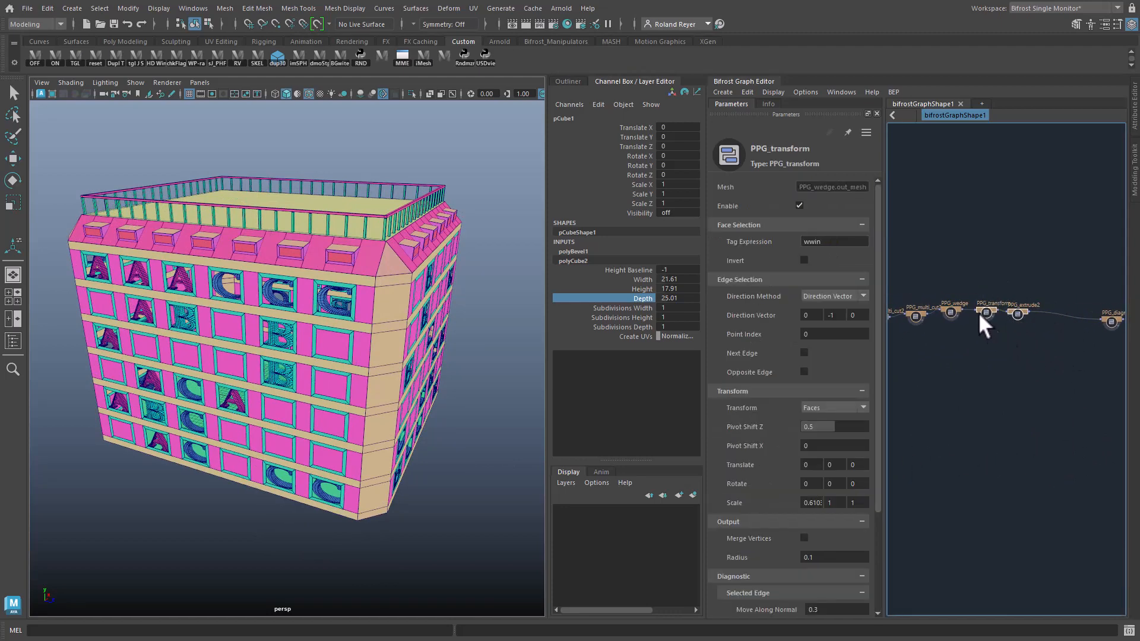
left_click(950, 303)
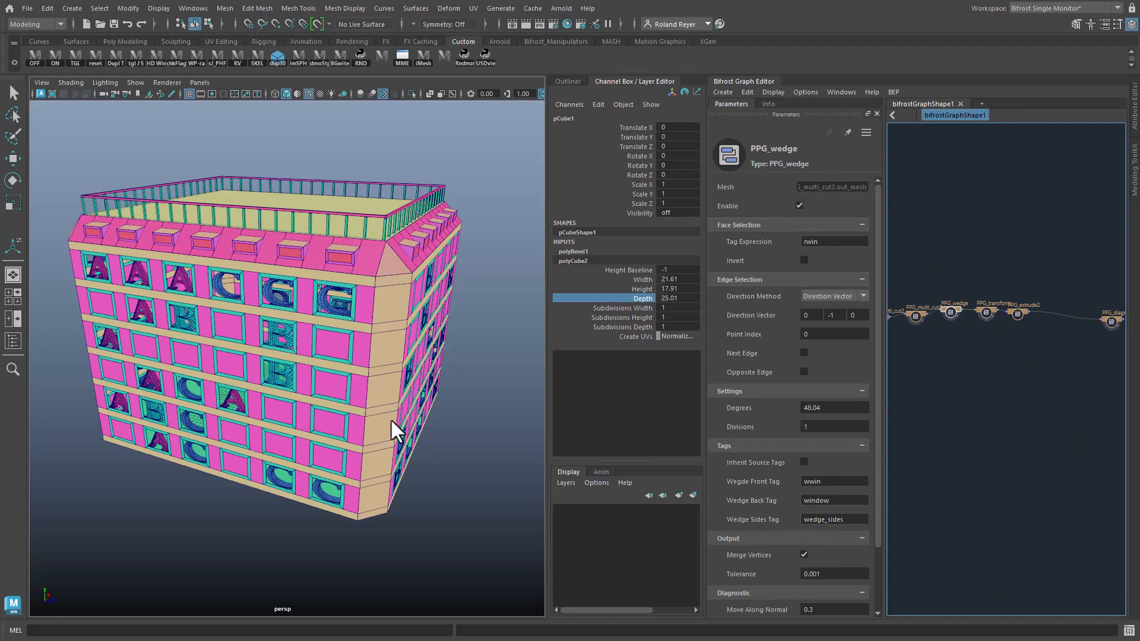
left_click_drag(392, 423, 395, 453, "alt")
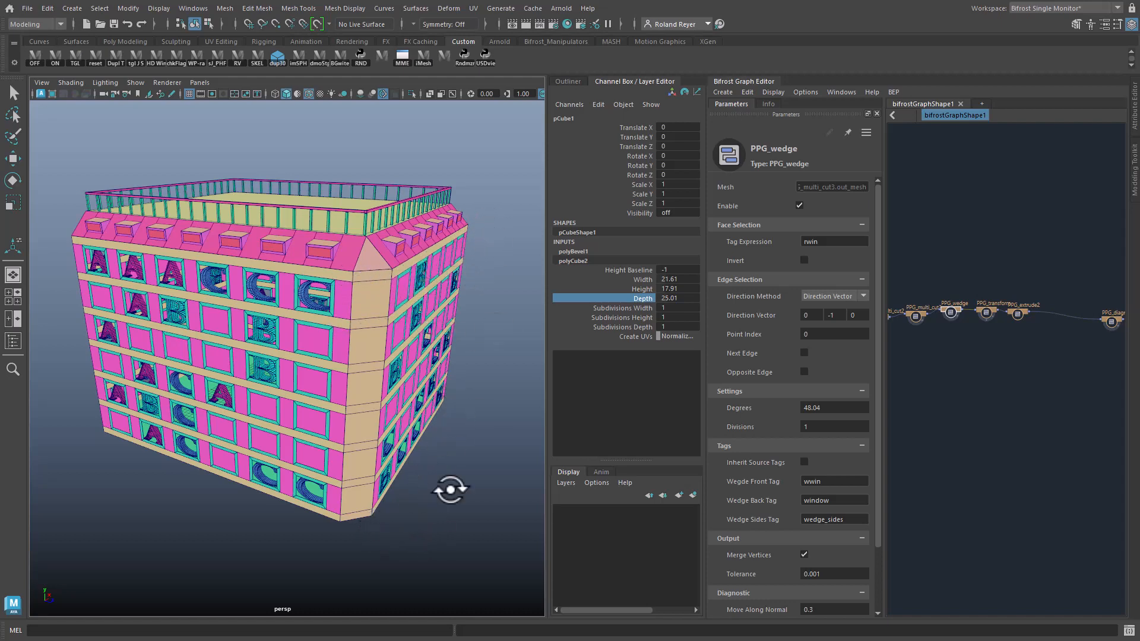
left_click_drag(405, 572, 435, 564, "alt")
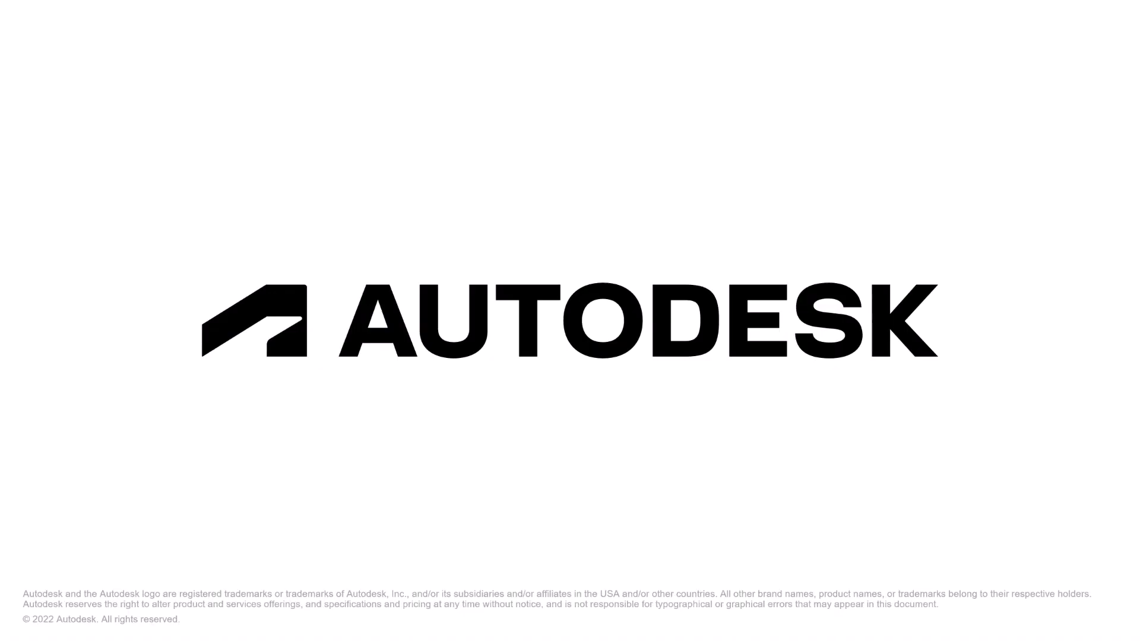